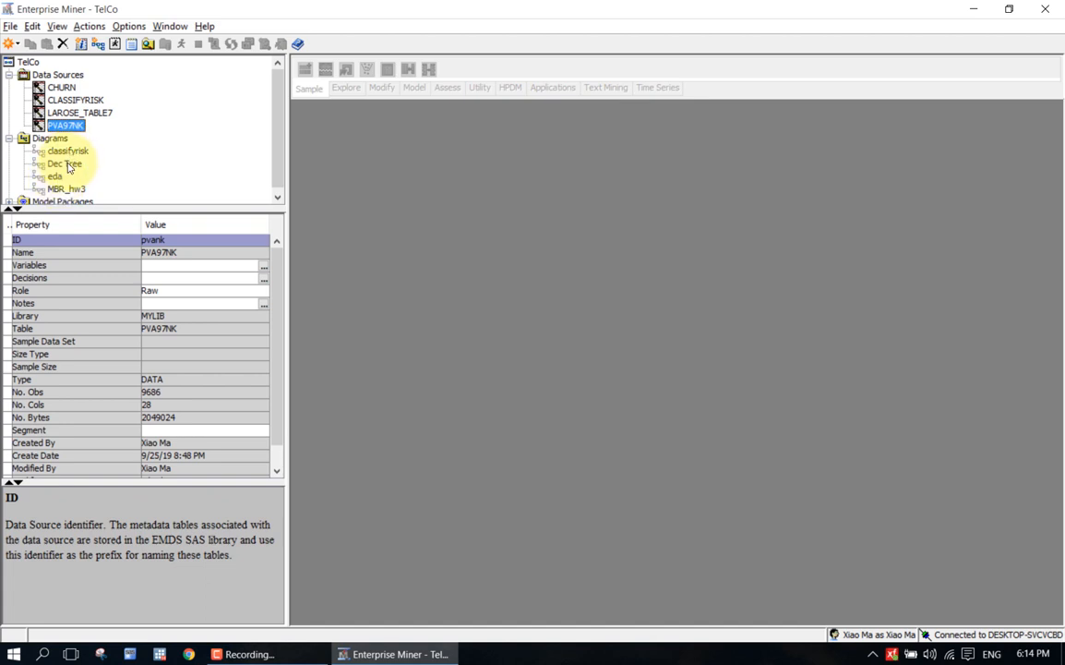
# Open the Dec Tree diagram and launch the interactive tree editor for its Interactive Tree node
pyautogui.click(65, 163)
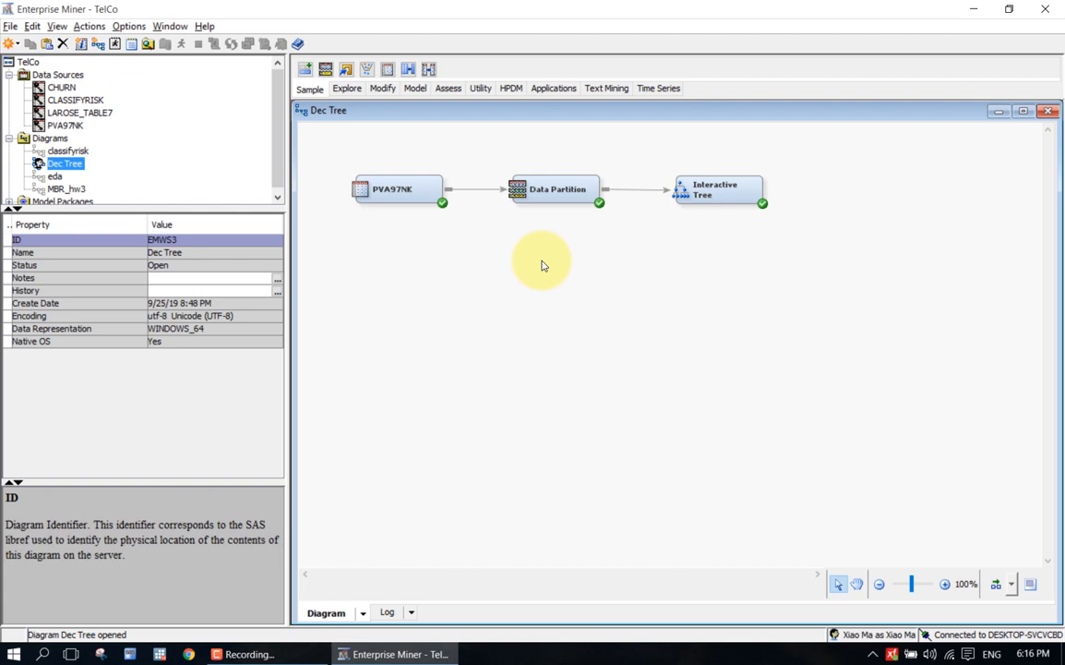
pyautogui.rightClick(710, 194)
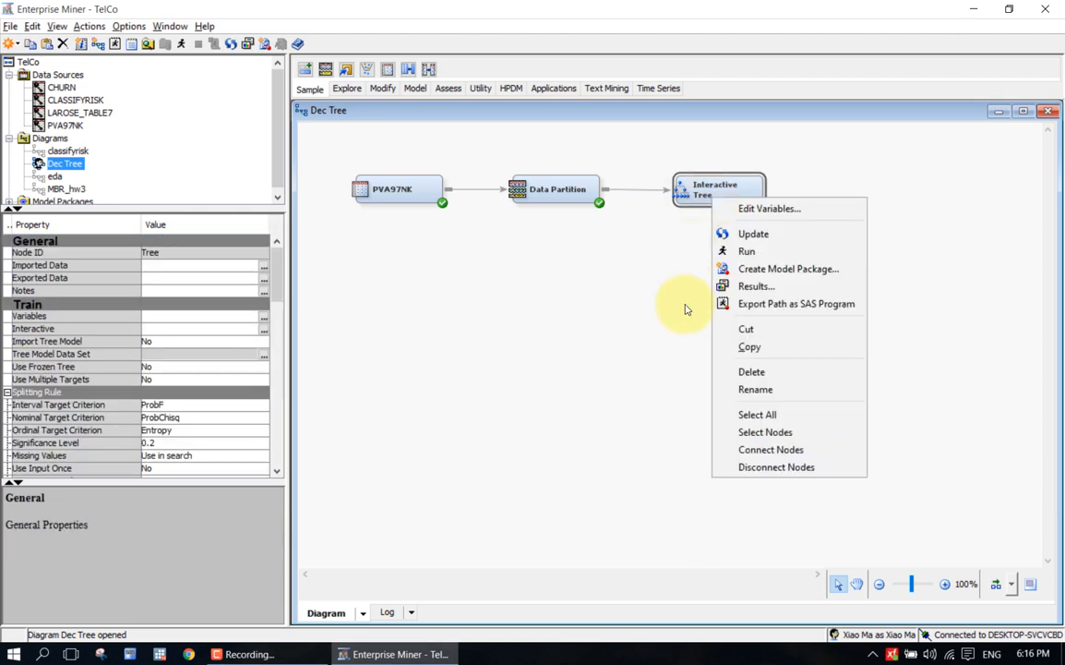
pyautogui.click(482, 306)
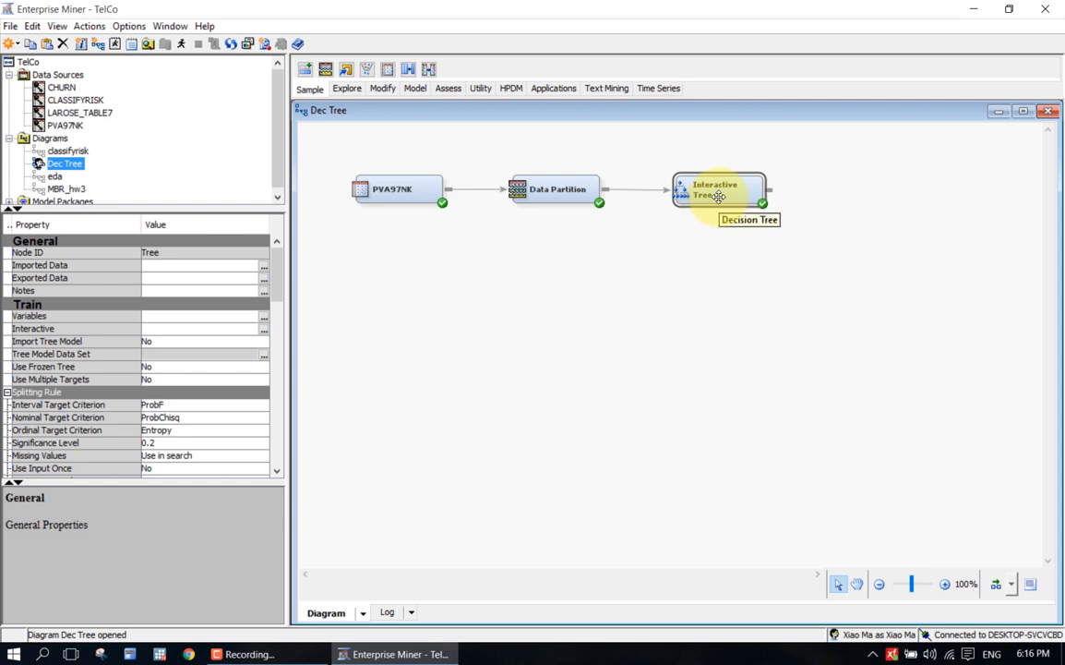
pyautogui.click(264, 329)
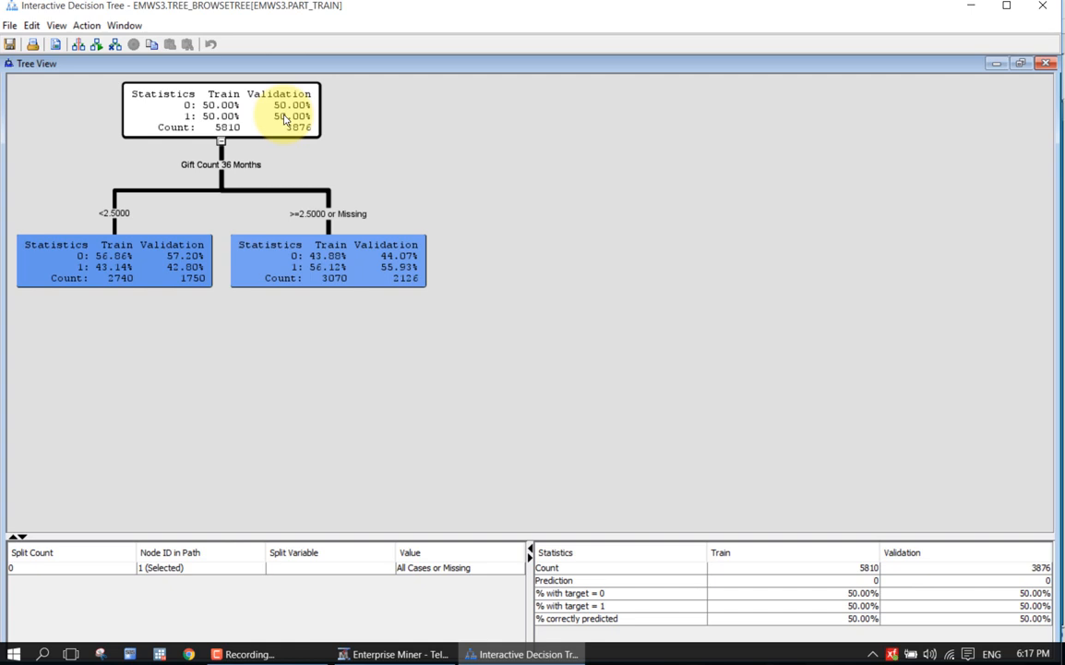
# Edit the root node's GiftCnt36 split rule to assign missing values to a separate branch, and apply it
pyautogui.rightClick(285, 118)
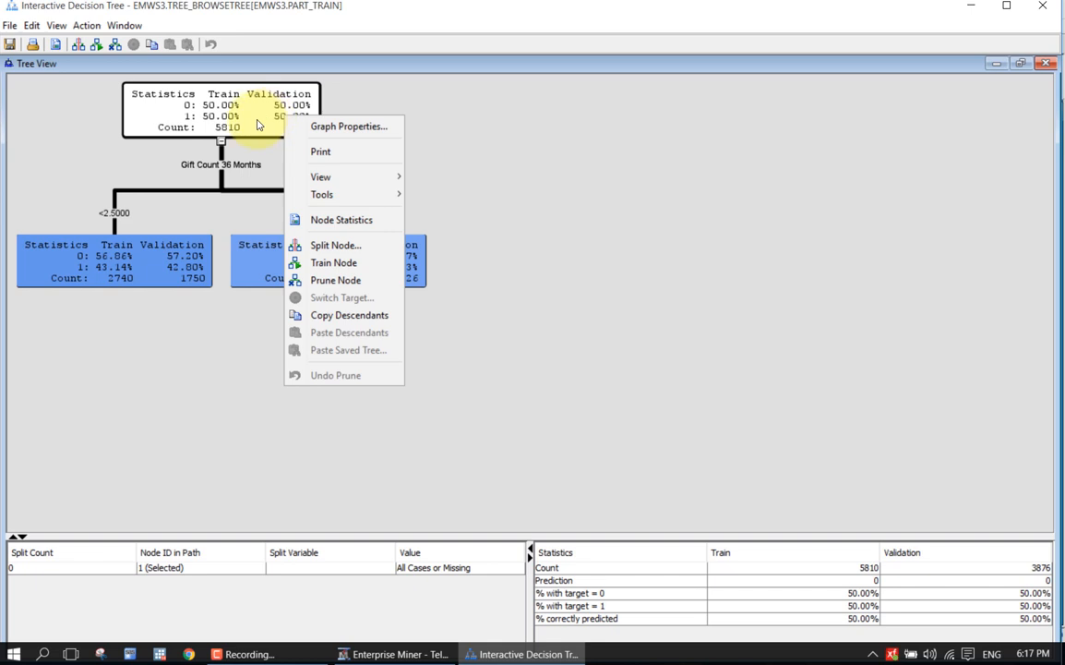
pyautogui.click(325, 247)
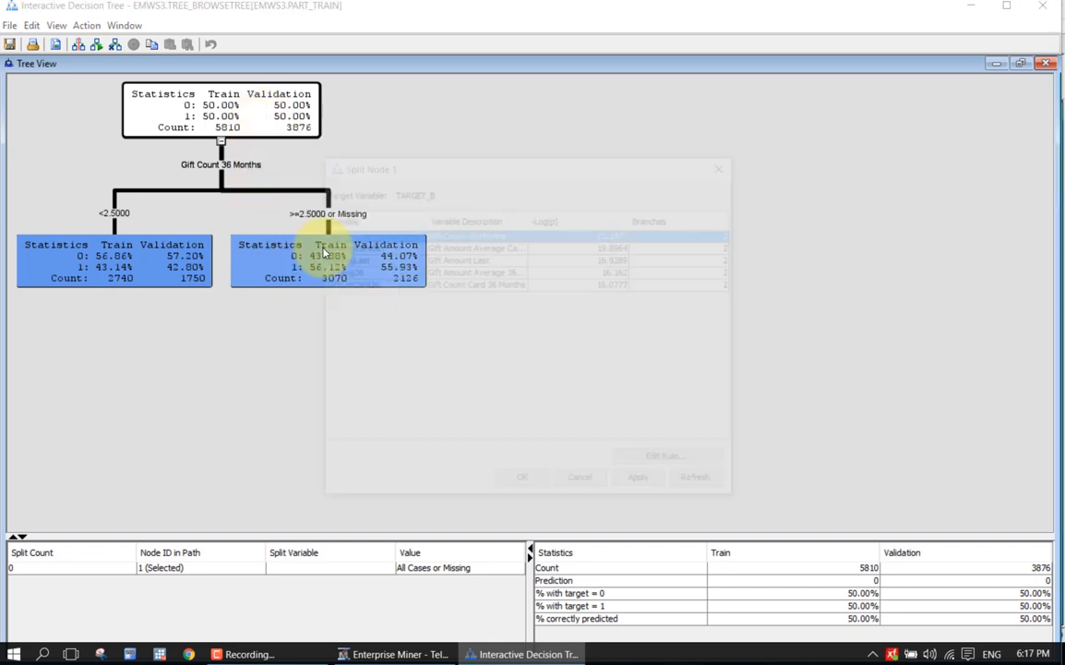
pyautogui.moveTo(507, 165); pyautogui.dragTo(684, 108)
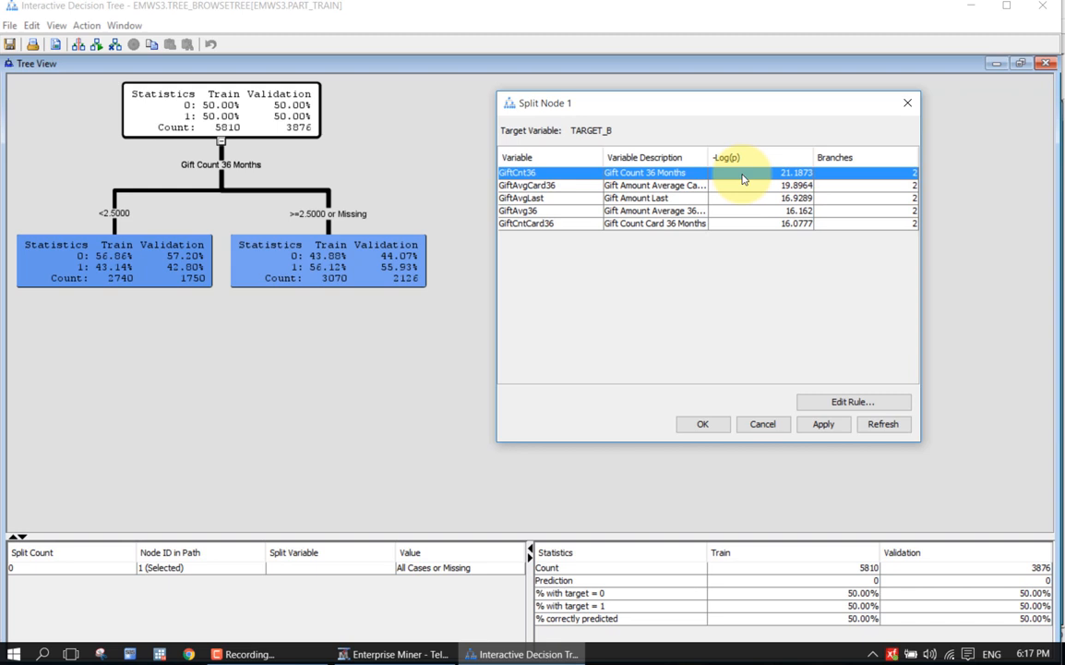
pyautogui.click(819, 404)
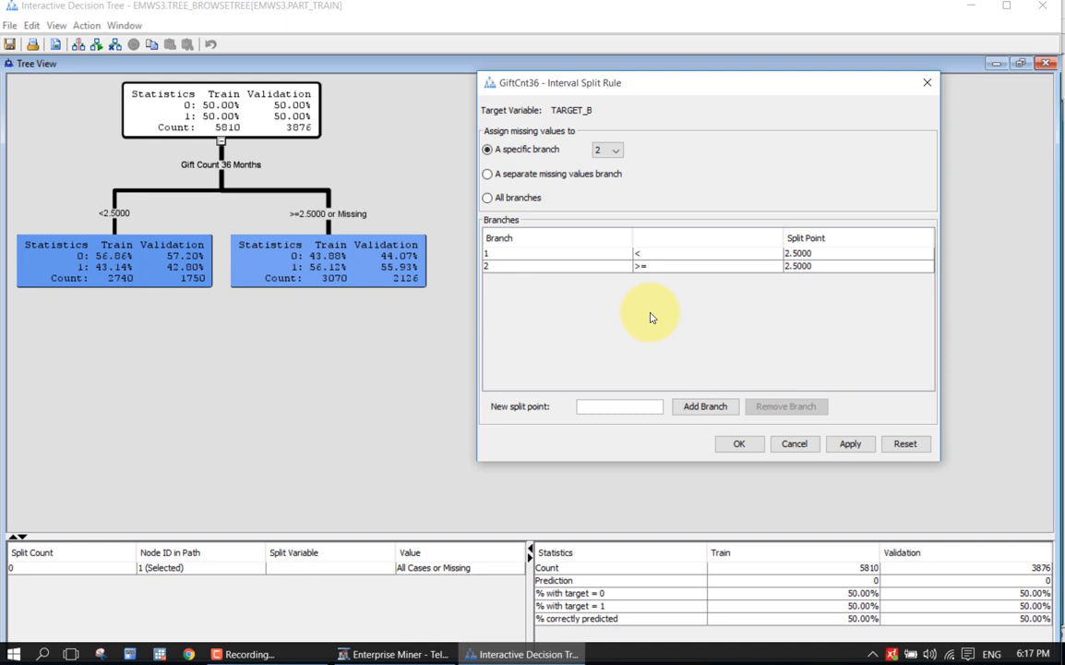
pyautogui.click(540, 180)
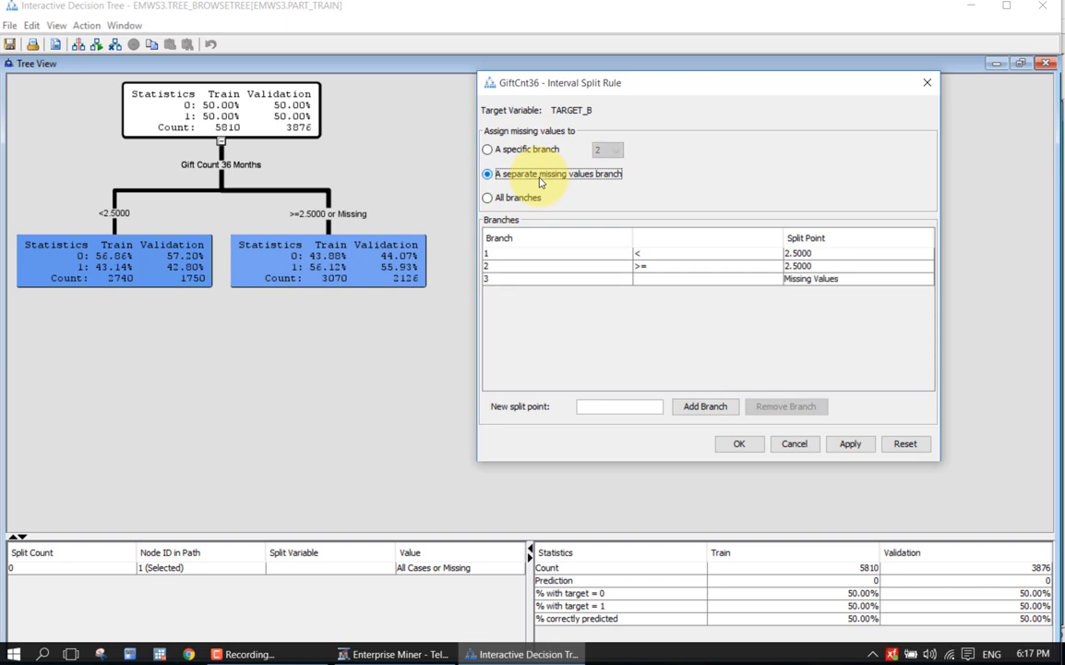
pyautogui.click(540, 153)
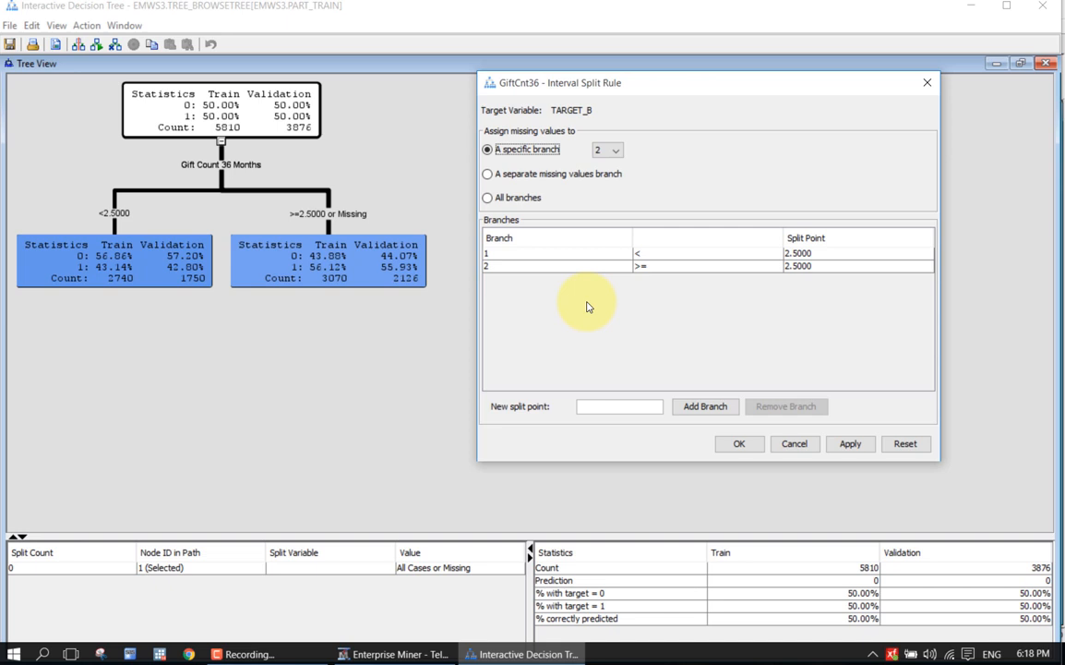
pyautogui.click(530, 266)
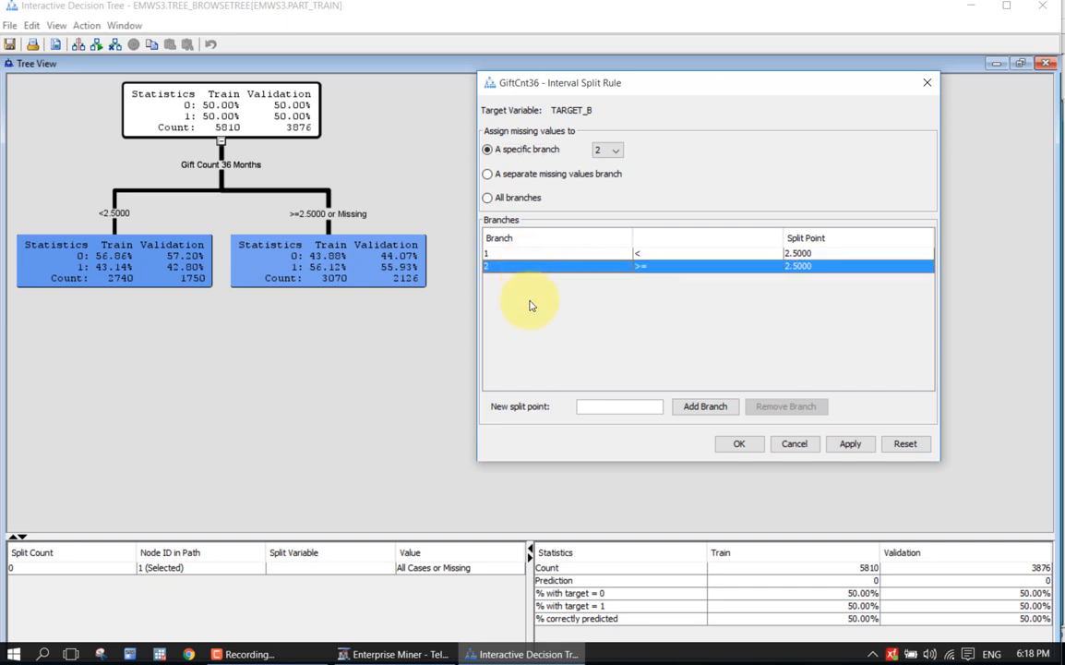
pyautogui.click(545, 175)
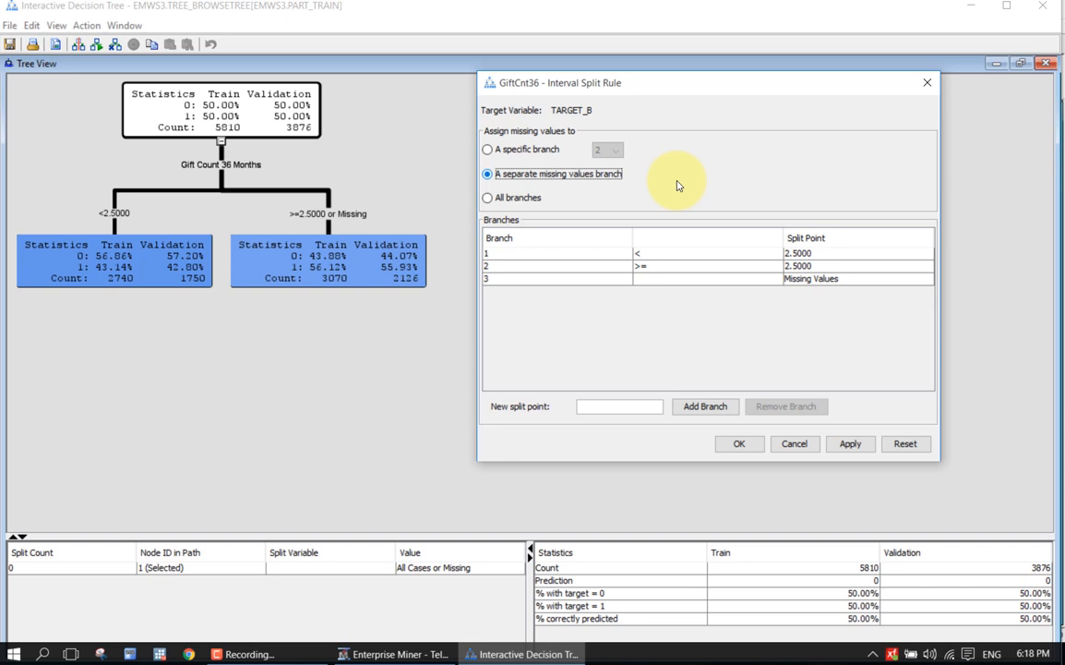
pyautogui.click(850, 447)
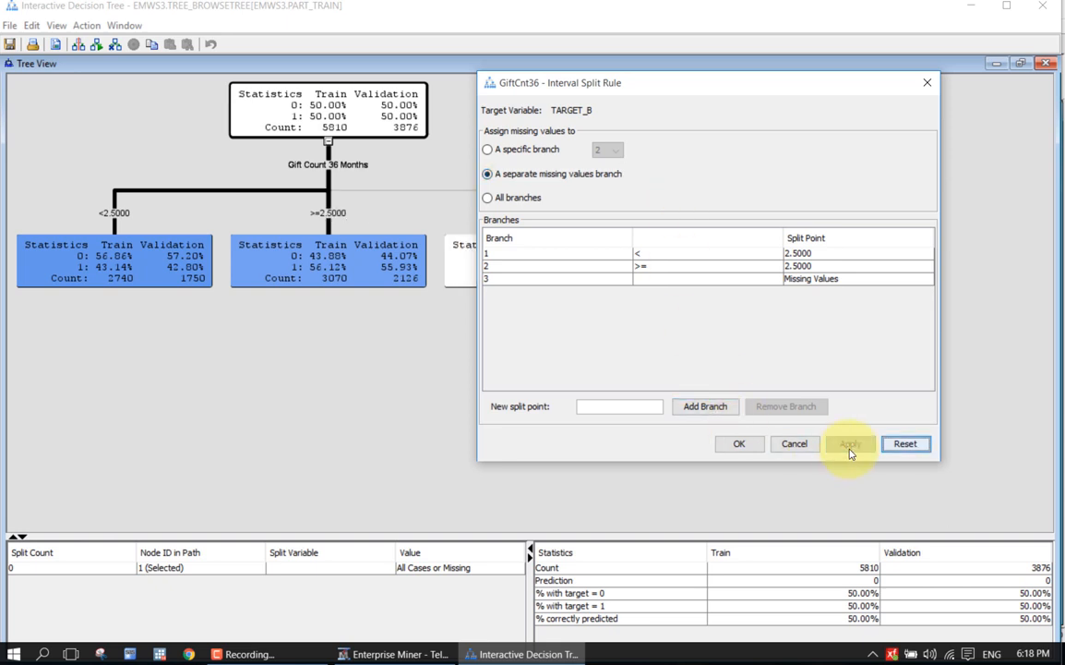
# Reset the GiftCnt36 split rule to its original branches, apply it, and close the rule and split dialogs with OK
pyautogui.moveTo(664, 86); pyautogui.dragTo(828, 215)
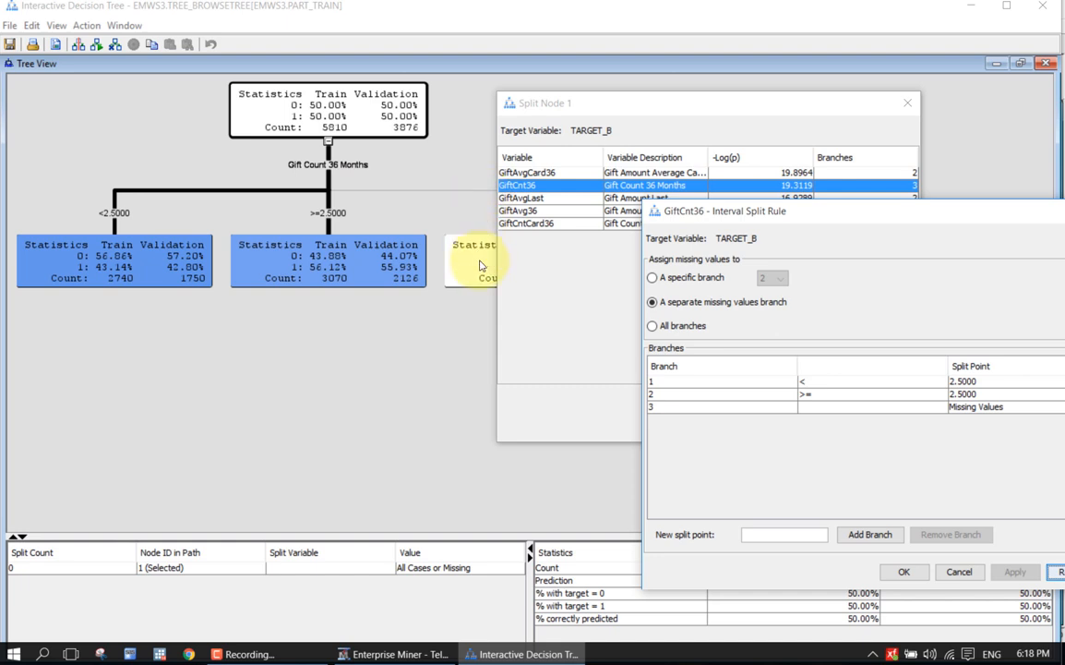
pyautogui.click(758, 408)
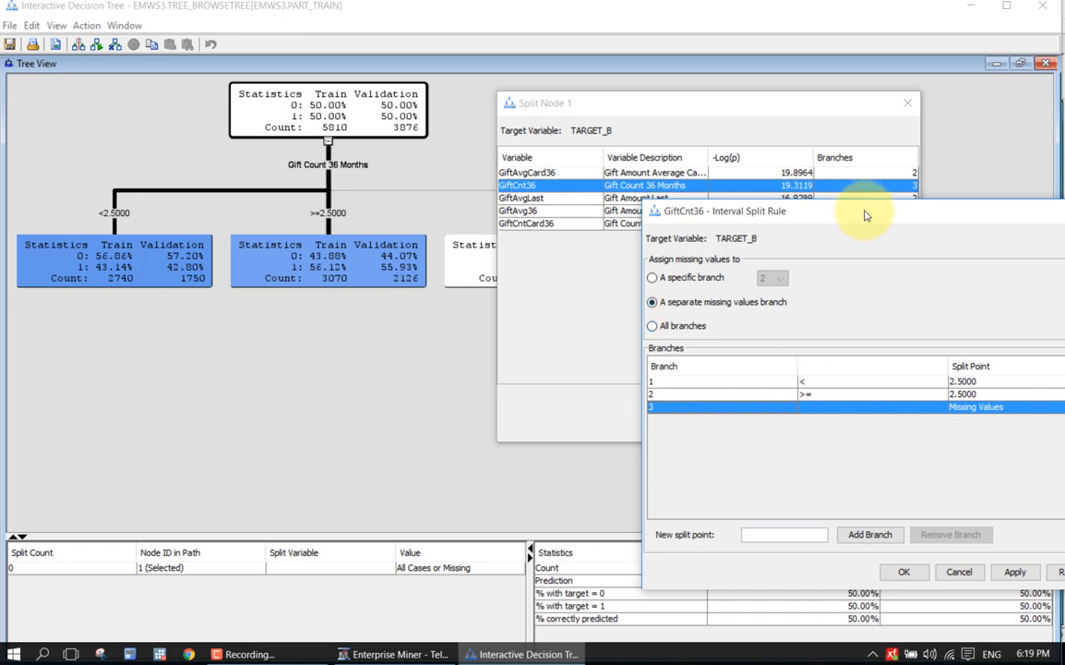
pyautogui.moveTo(865, 212); pyautogui.dragTo(752, 211)
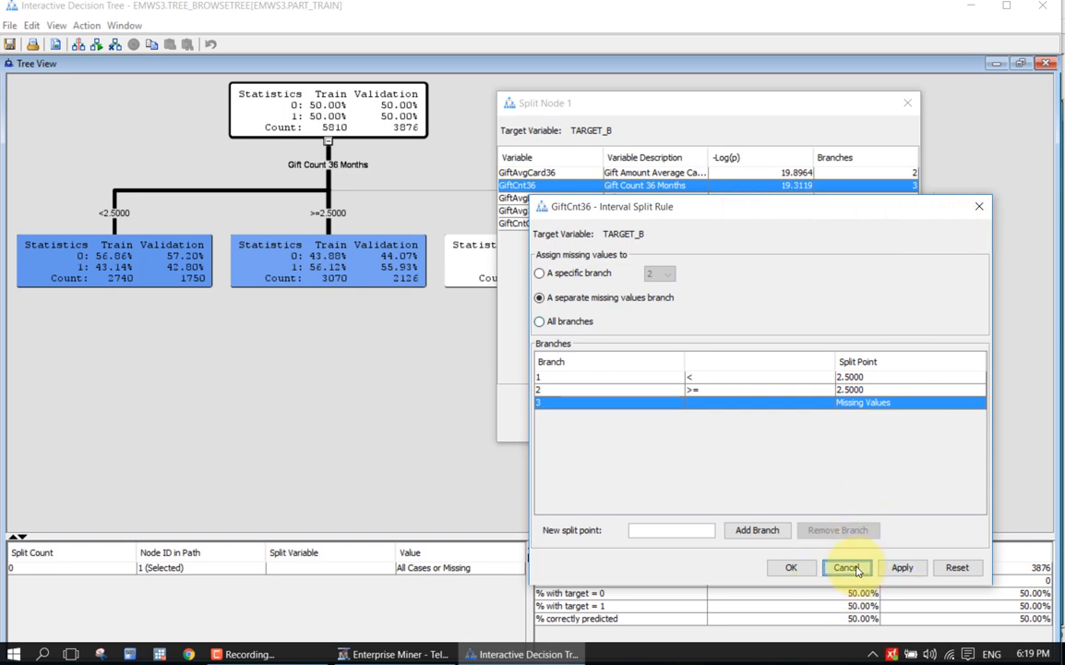
pyautogui.click(952, 567)
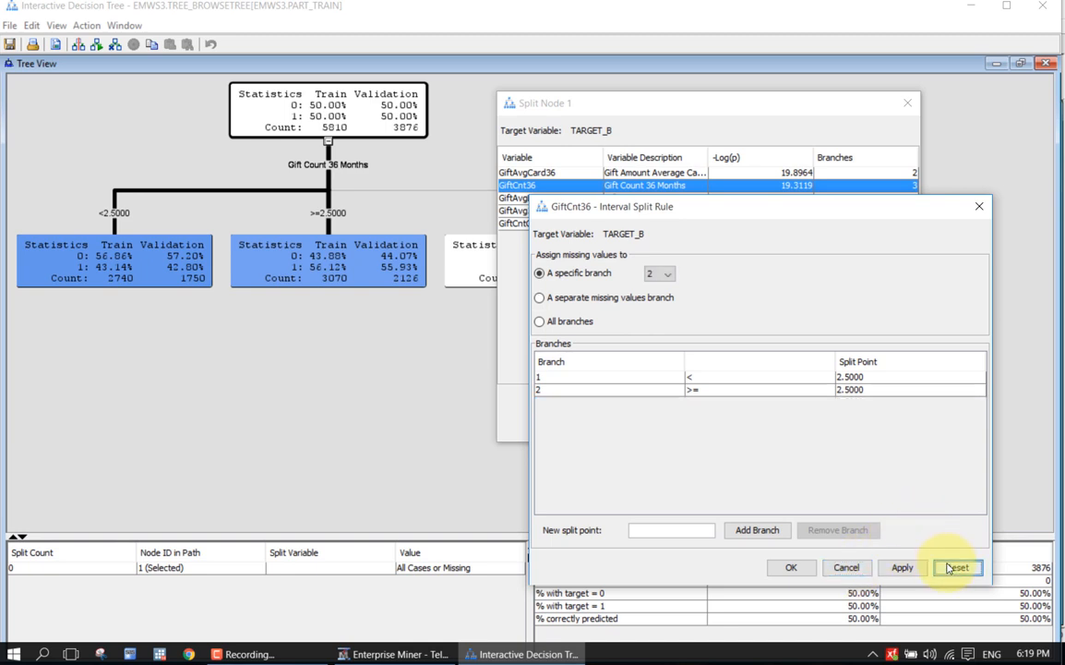
pyautogui.click(896, 566)
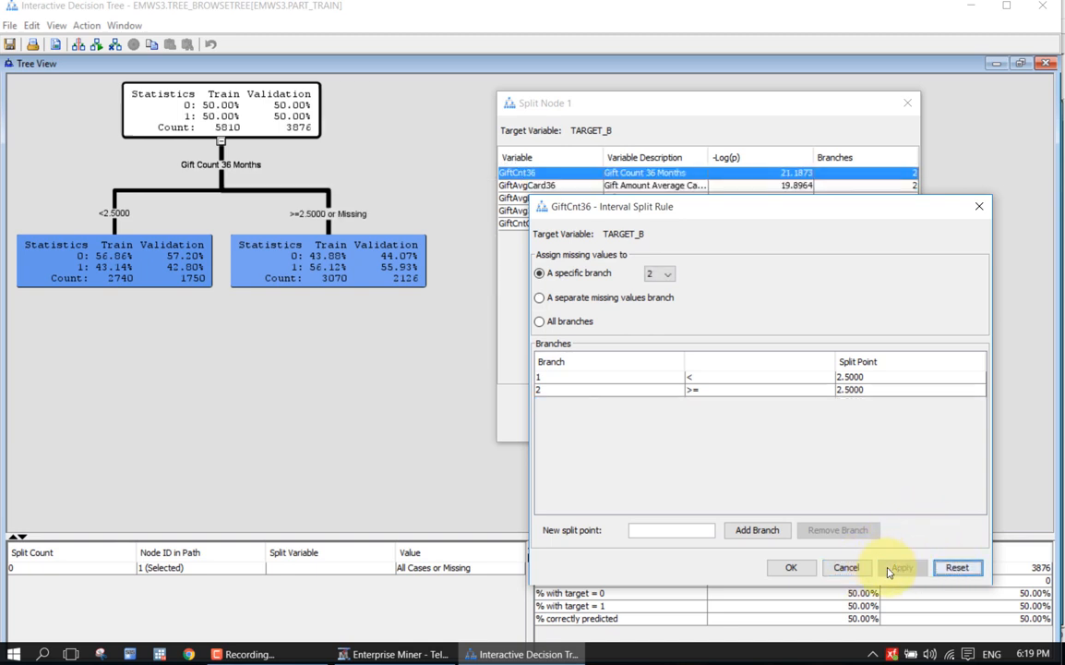
pyautogui.click(789, 567)
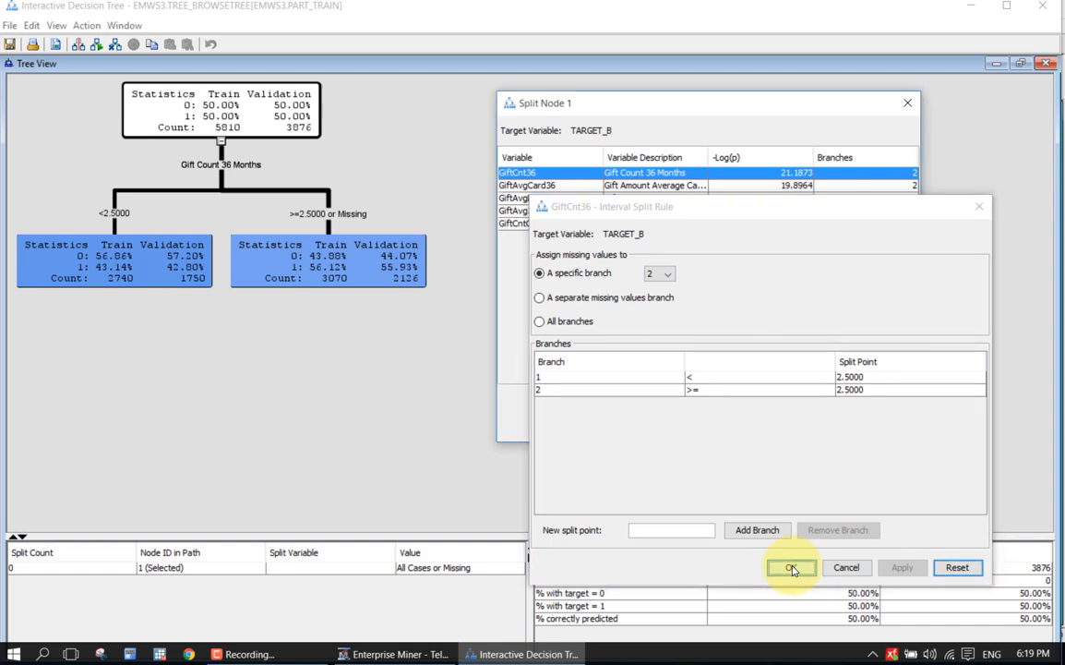
pyautogui.click(713, 427)
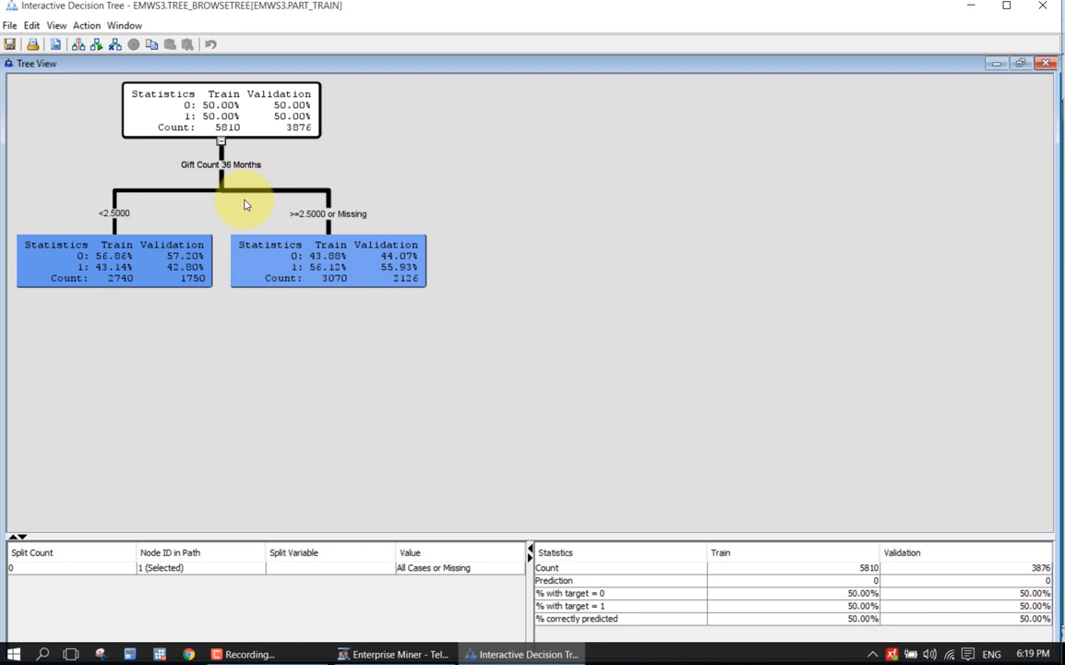
# Examine the training and validation statistics of the two child nodes and the root node
pyautogui.click(325, 254)
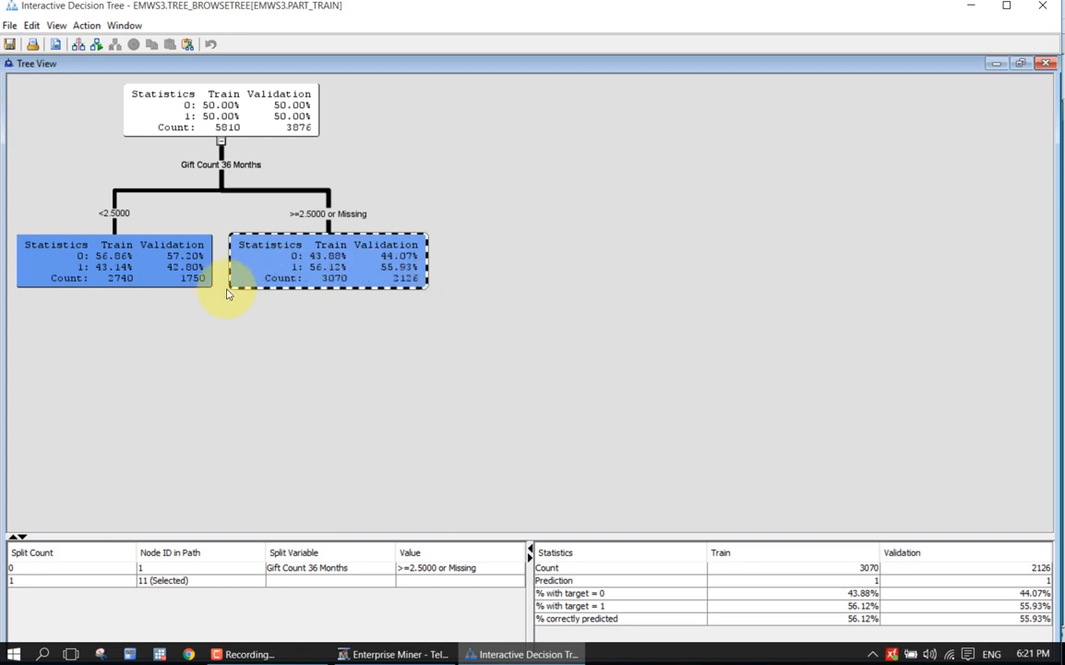
pyautogui.click(159, 272)
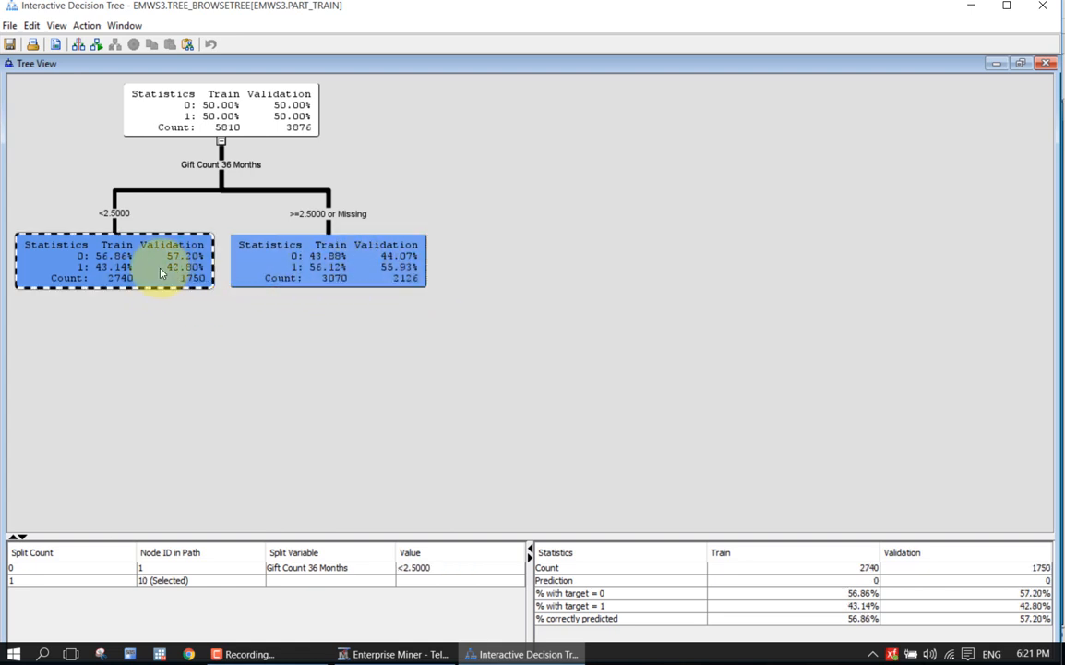
pyautogui.click(260, 135)
# Train the root node to grow the full decision tree beneath it automatically
pyautogui.rightClick(260, 135)
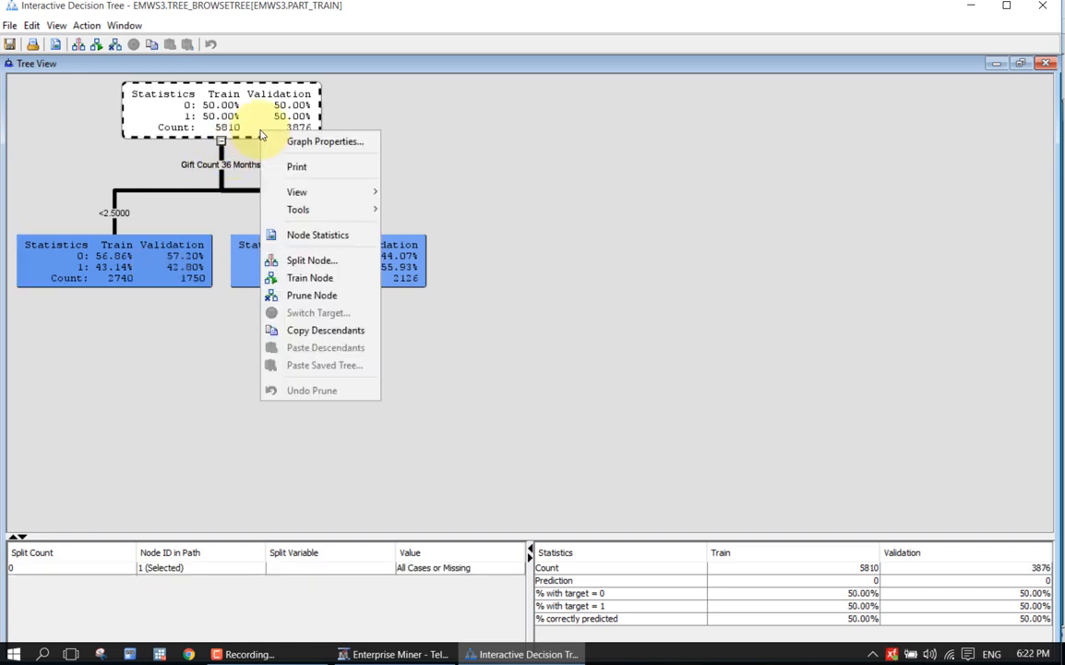
pyautogui.click(438, 113)
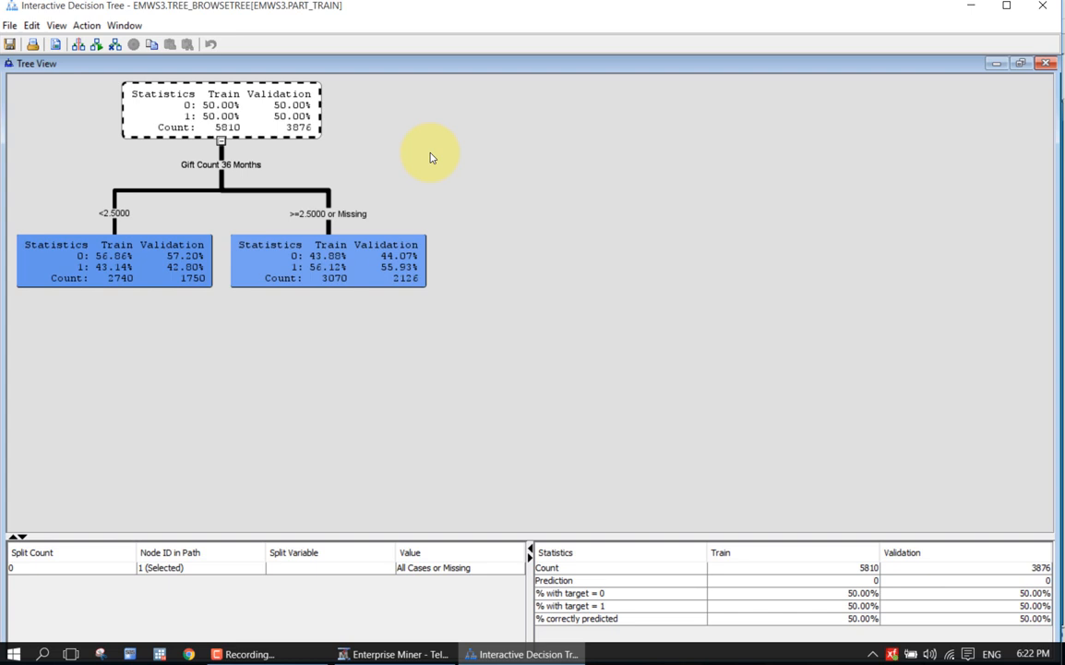
pyautogui.rightClick(311, 123)
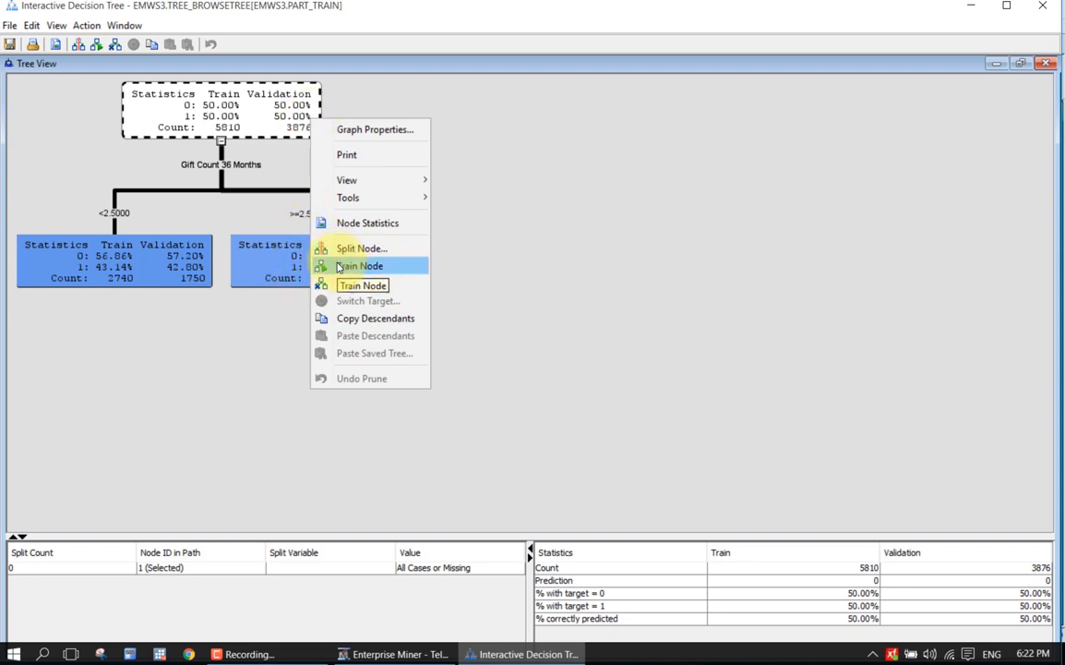
pyautogui.click(407, 269)
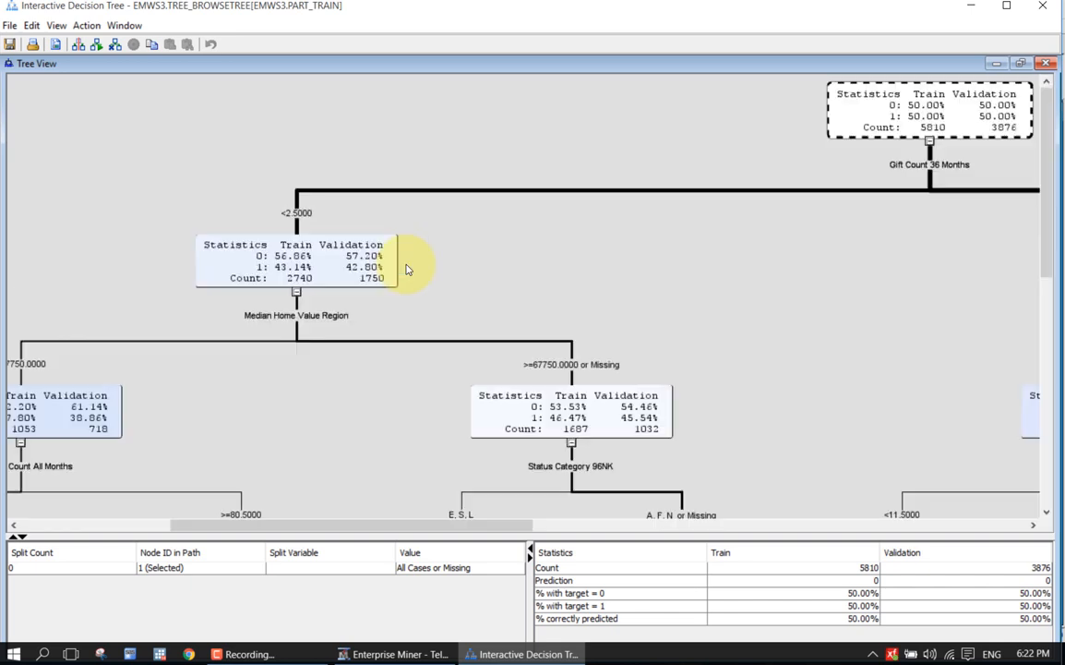
# Fit the trained decision tree to the page and look over its branches from the root to the lowest level
pyautogui.rightClick(587, 269)
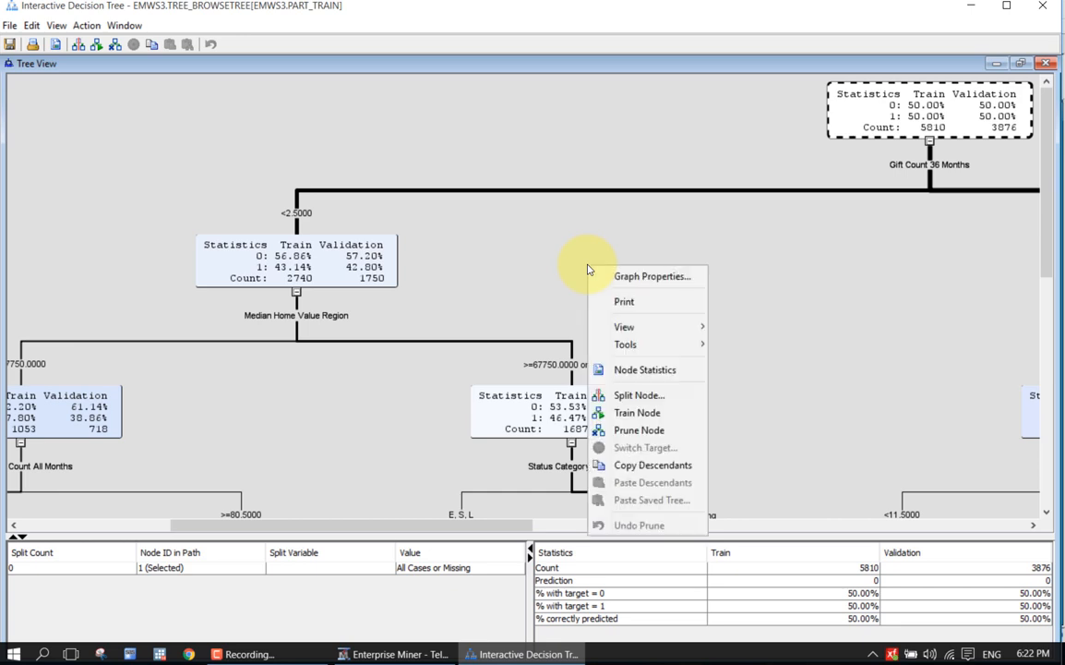
pyautogui.moveTo(646, 334)
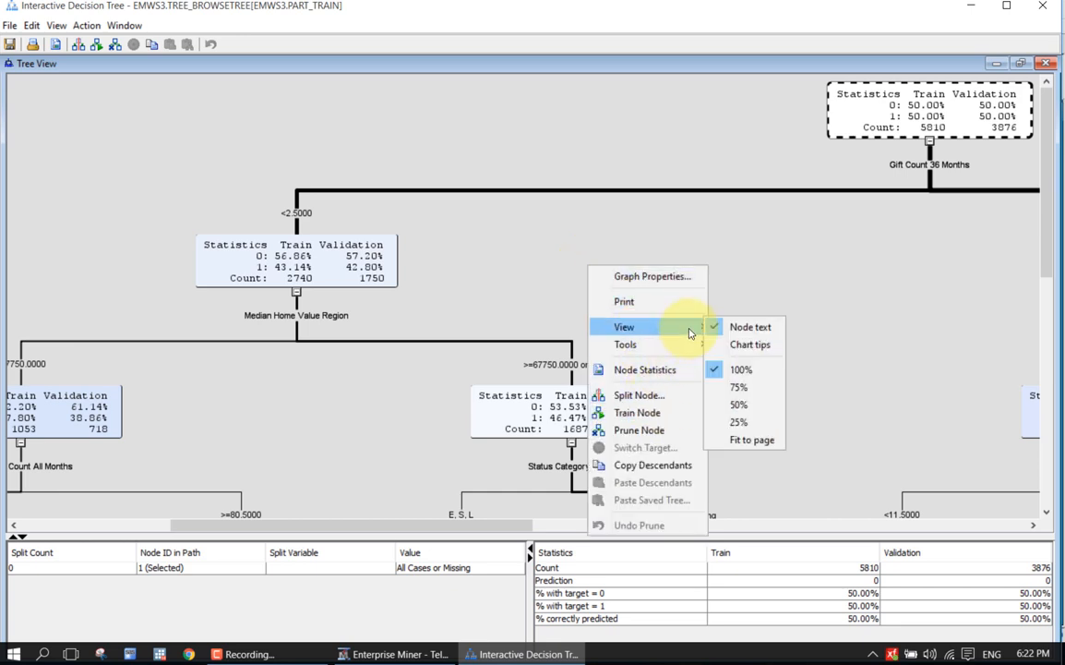
pyautogui.click(751, 441)
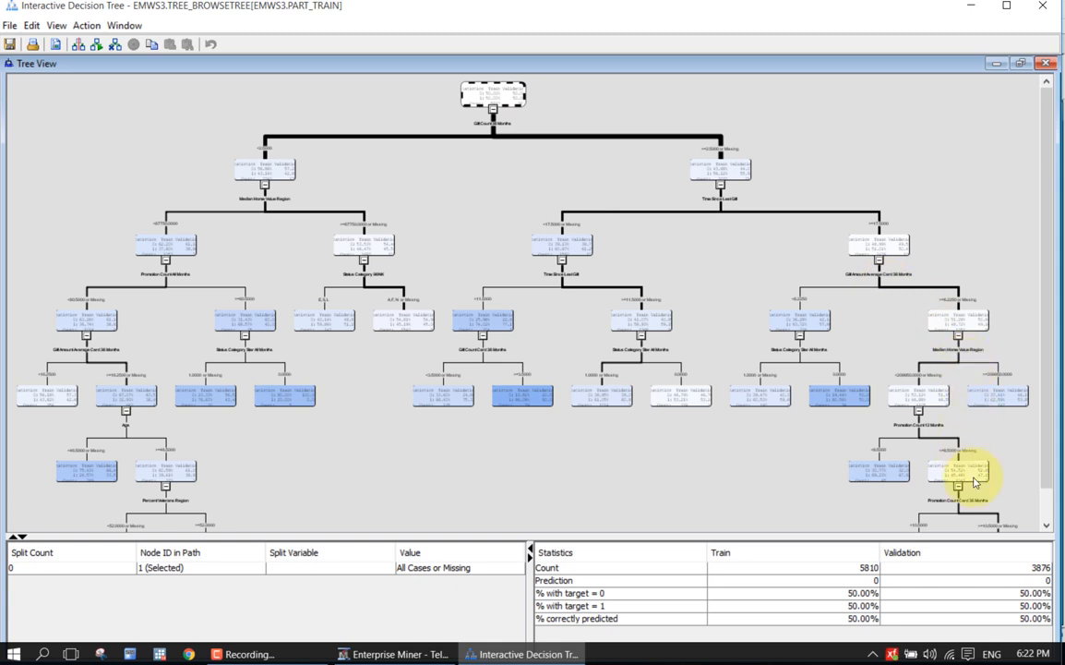
pyautogui.moveTo(1050, 455); pyautogui.dragTo(1050, 472)
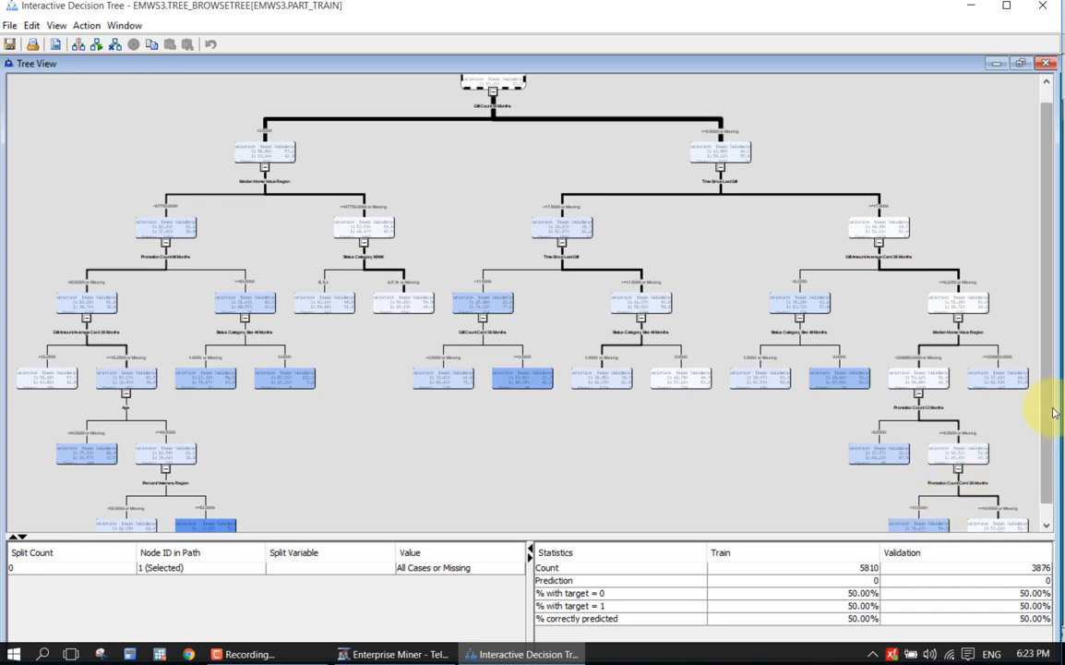
pyautogui.moveTo(1051, 420); pyautogui.dragTo(1049, 381)
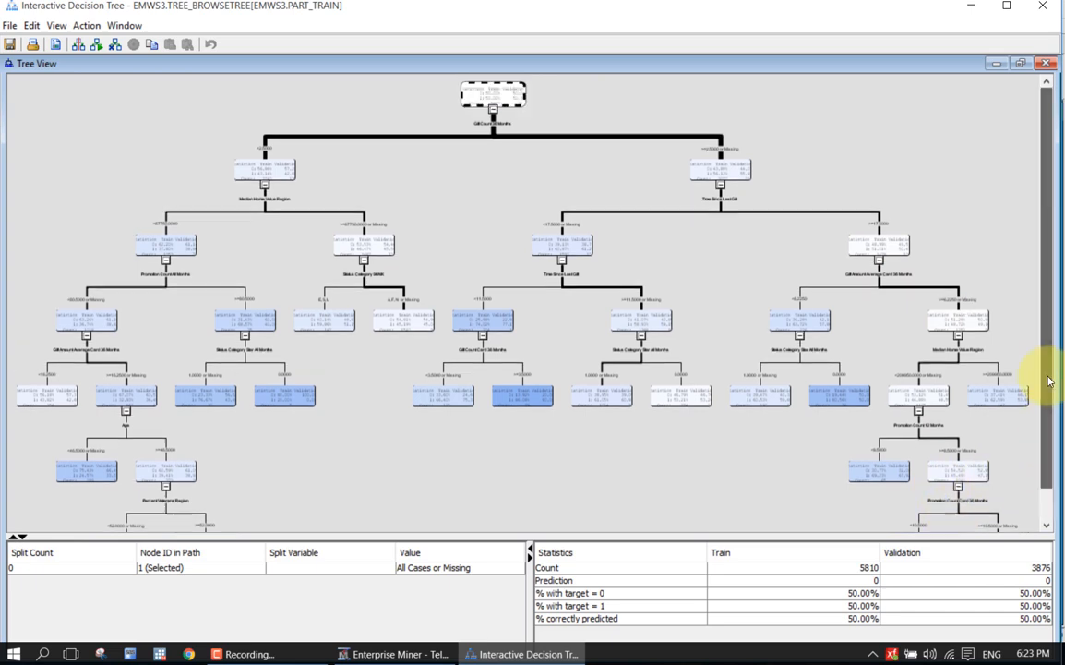
pyautogui.rightClick(1017, 278)
pyautogui.moveTo(980, 339)
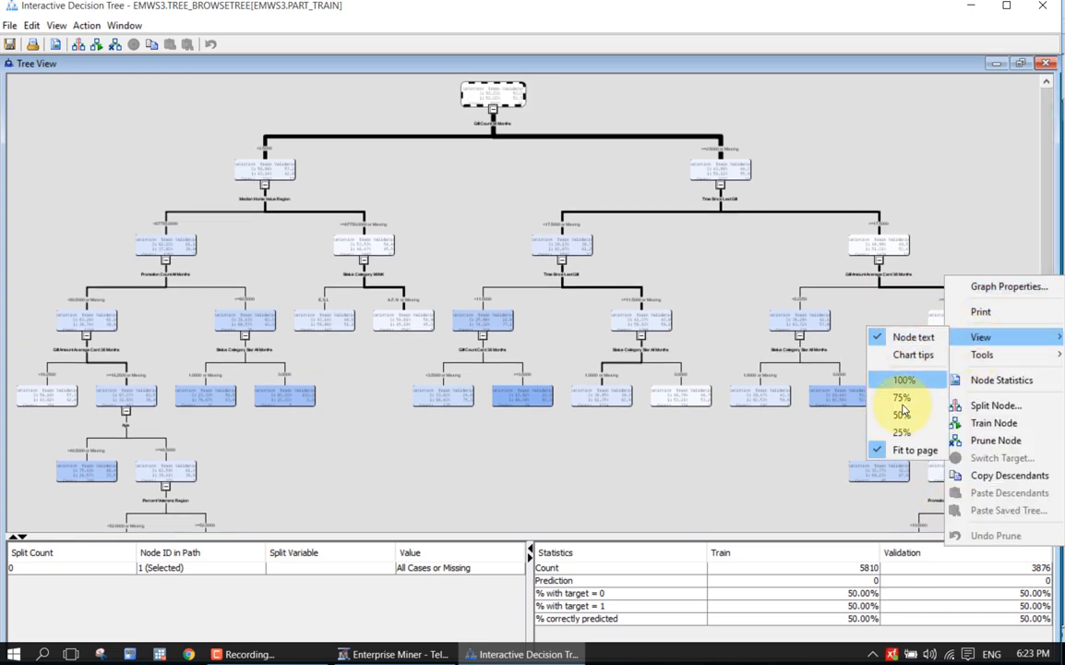
pyautogui.click(904, 449)
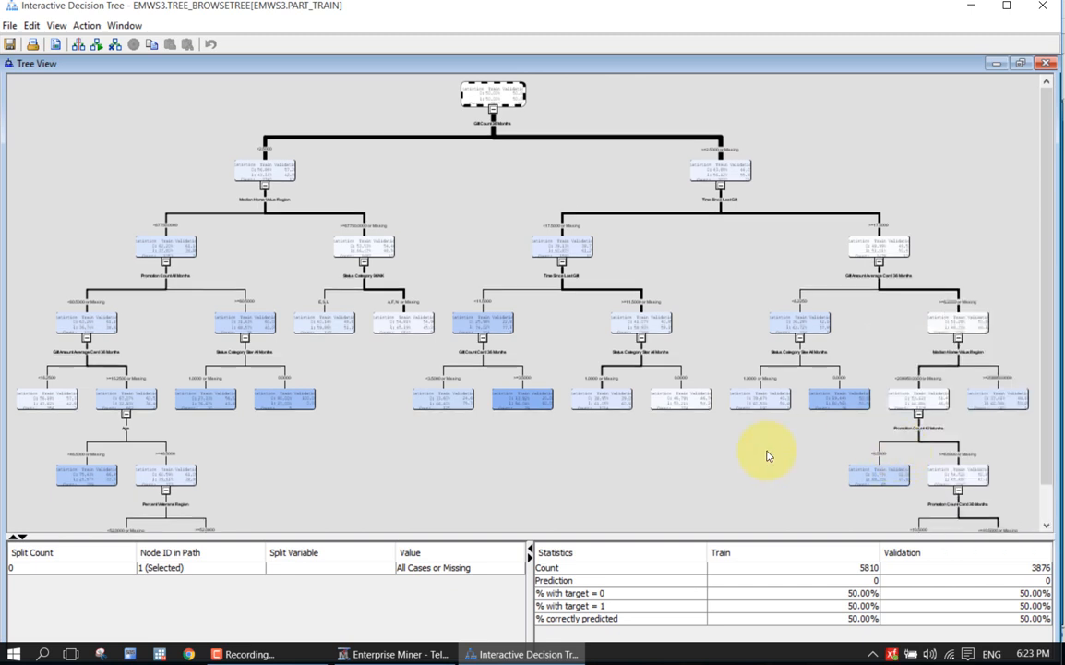
# Select the lowest-level leaf under Promotion Count Card 36 Months <10.5 to inspect its split path and statistics
pyautogui.scroll(-1, 766, 451)
pyautogui.moveTo(1049, 415); pyautogui.dragTo(1046, 451)
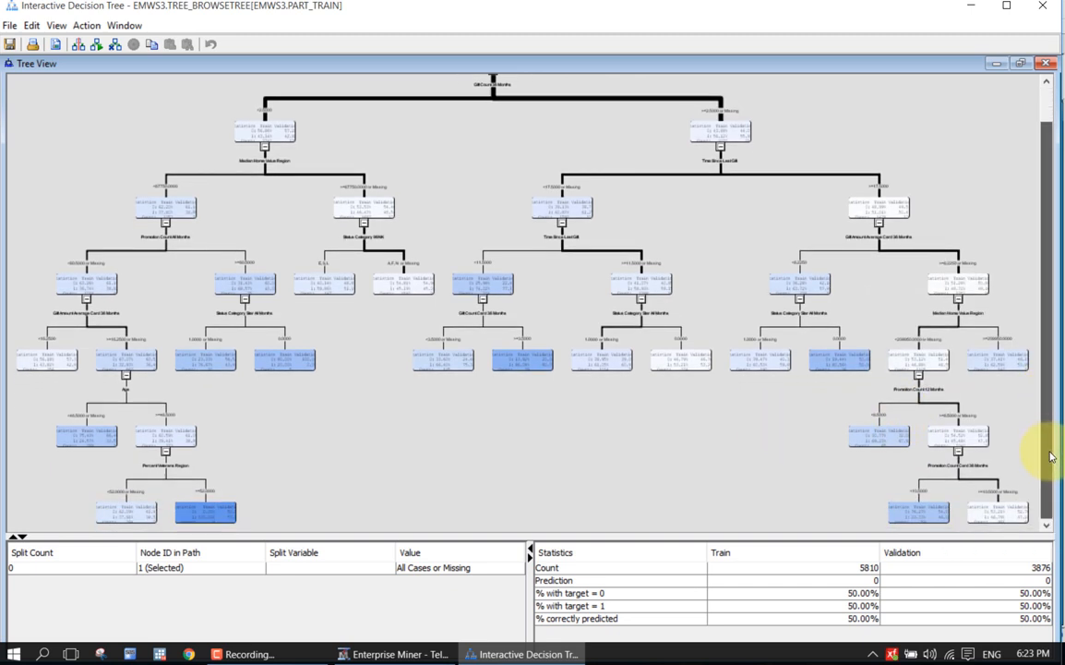
pyautogui.click(930, 522)
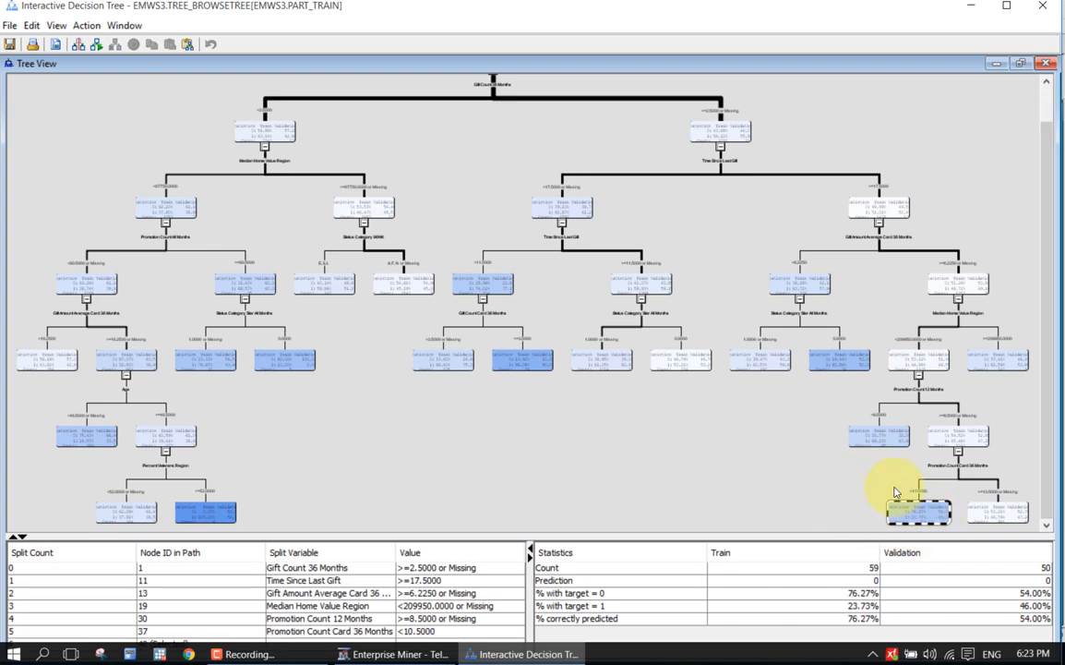
# Show the tree at 100% and select the Percent Veterans Region >=52.0000 leaf to inspect its statistics
pyautogui.rightClick(894, 494)
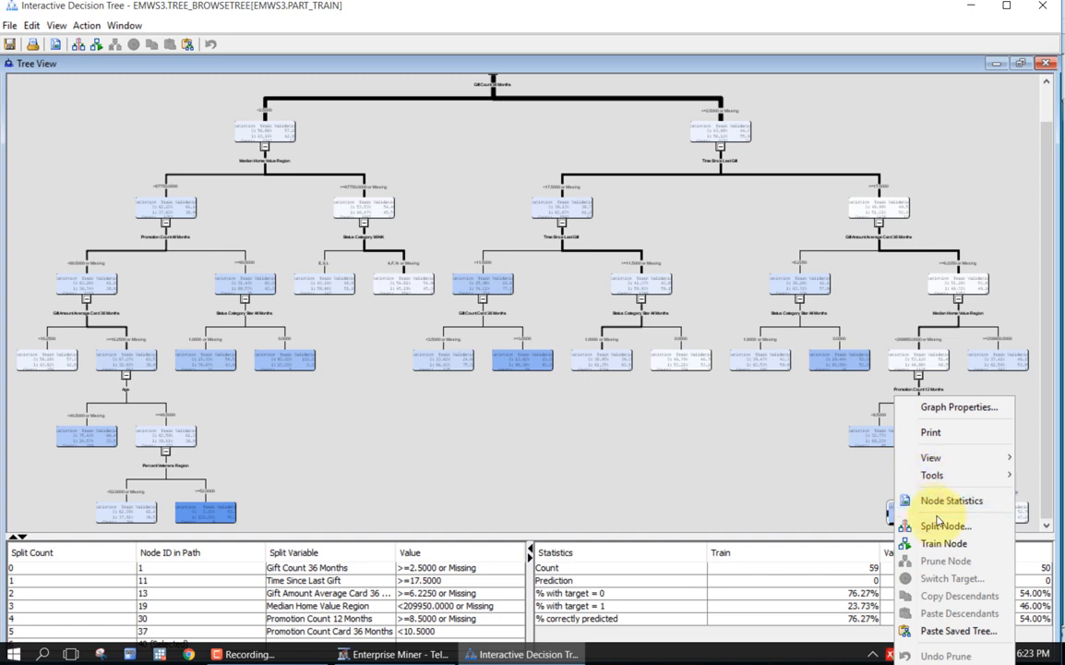
pyautogui.moveTo(900, 454)
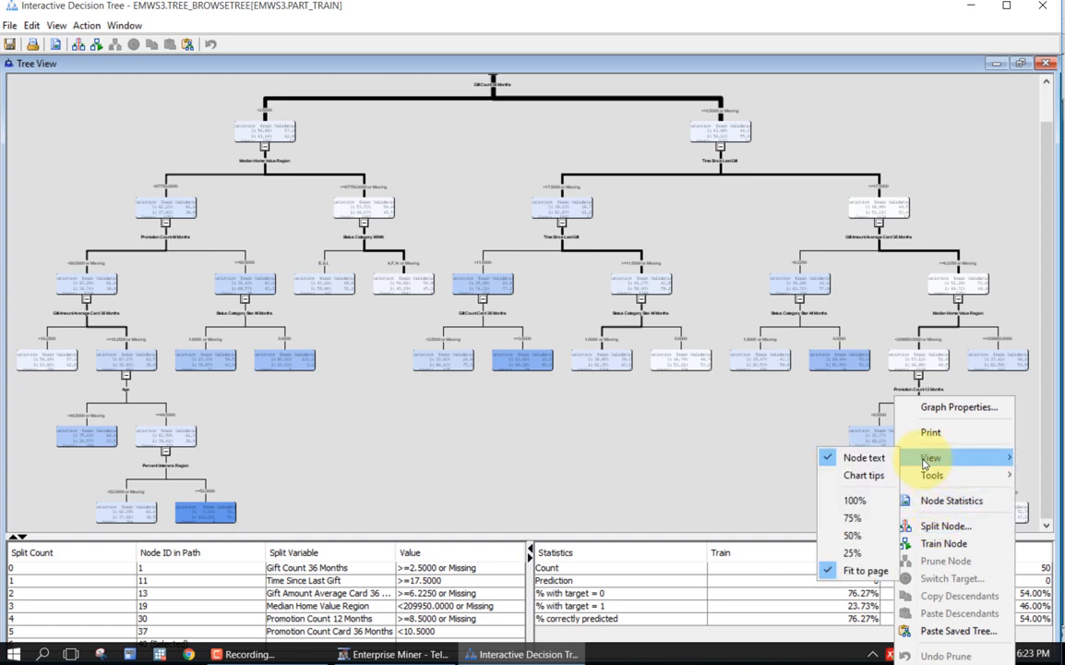
pyautogui.click(880, 502)
pyautogui.scroll(-5, 1025, 494)
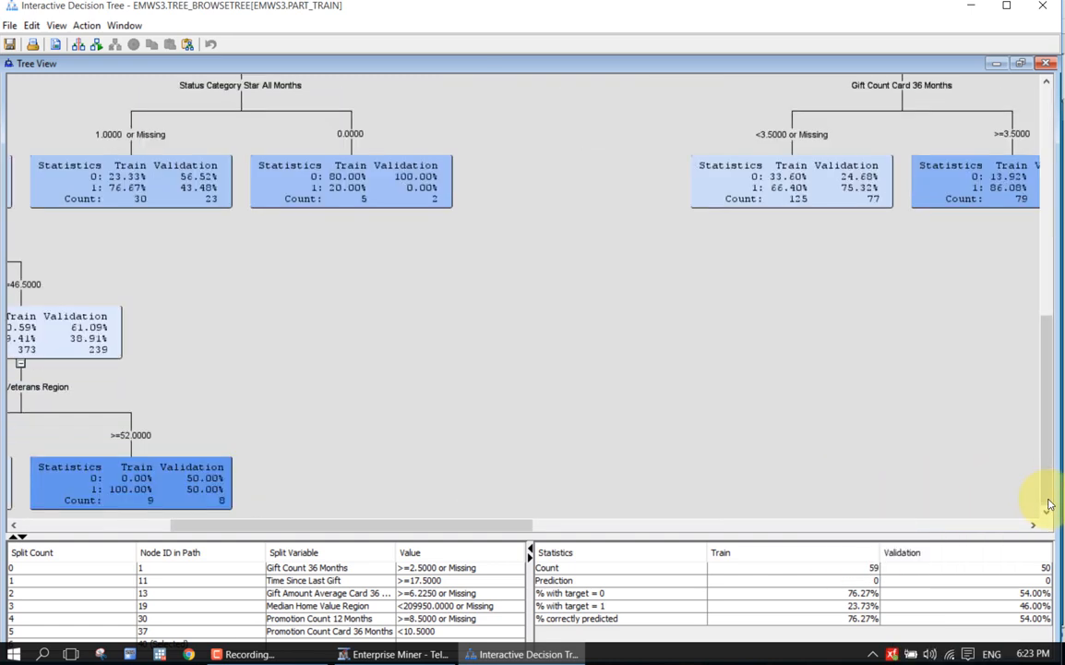
pyautogui.click(116, 525)
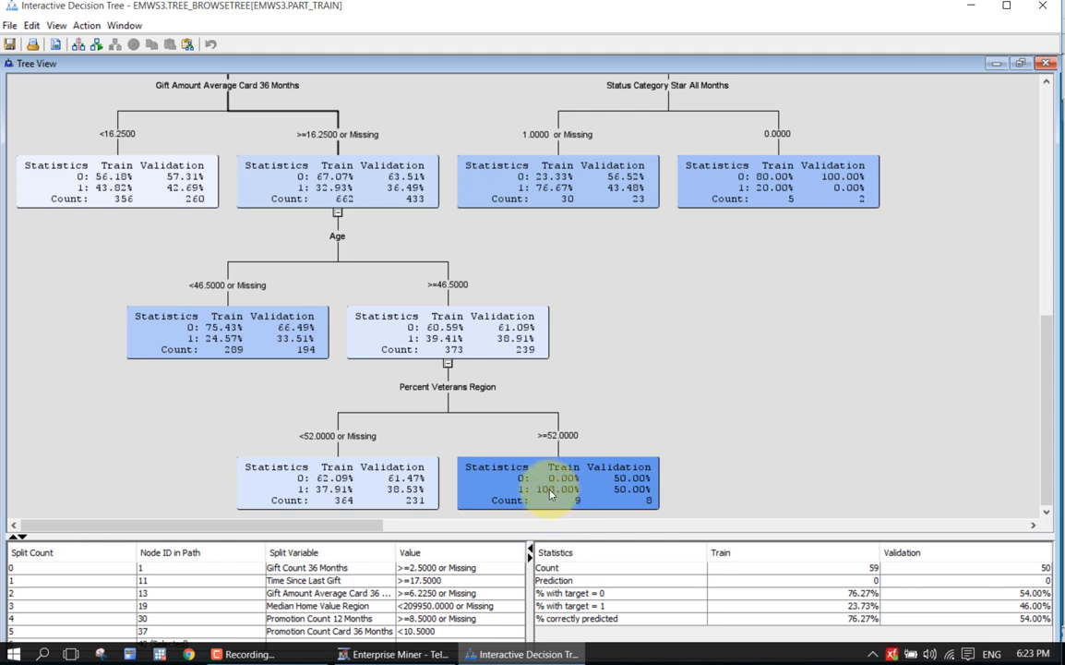
pyautogui.click(643, 479)
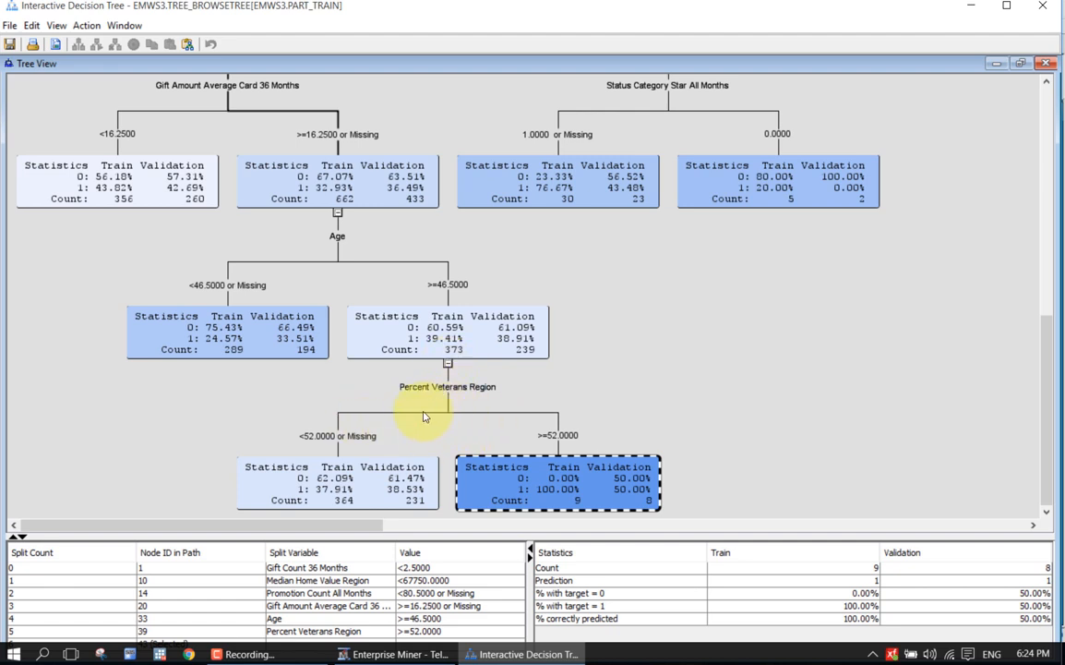
# Compare the statistics of the Age >=46.5000 node and its two Percent Veterans Region leaves
pyautogui.click(453, 335)
pyautogui.click(409, 486)
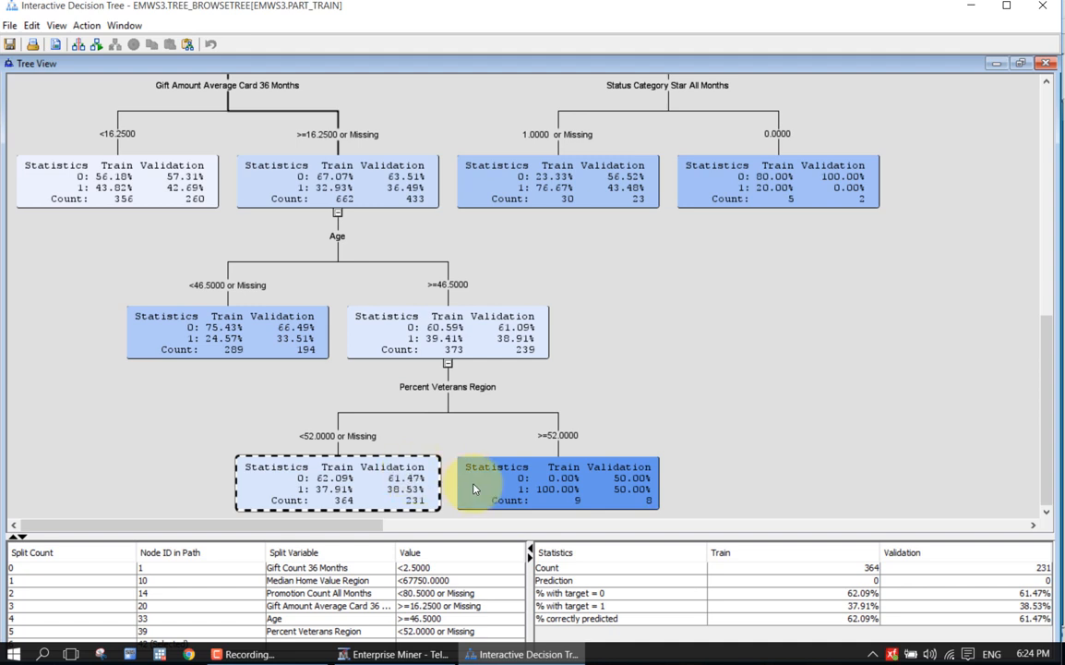
pyautogui.click(475, 489)
pyautogui.click(409, 488)
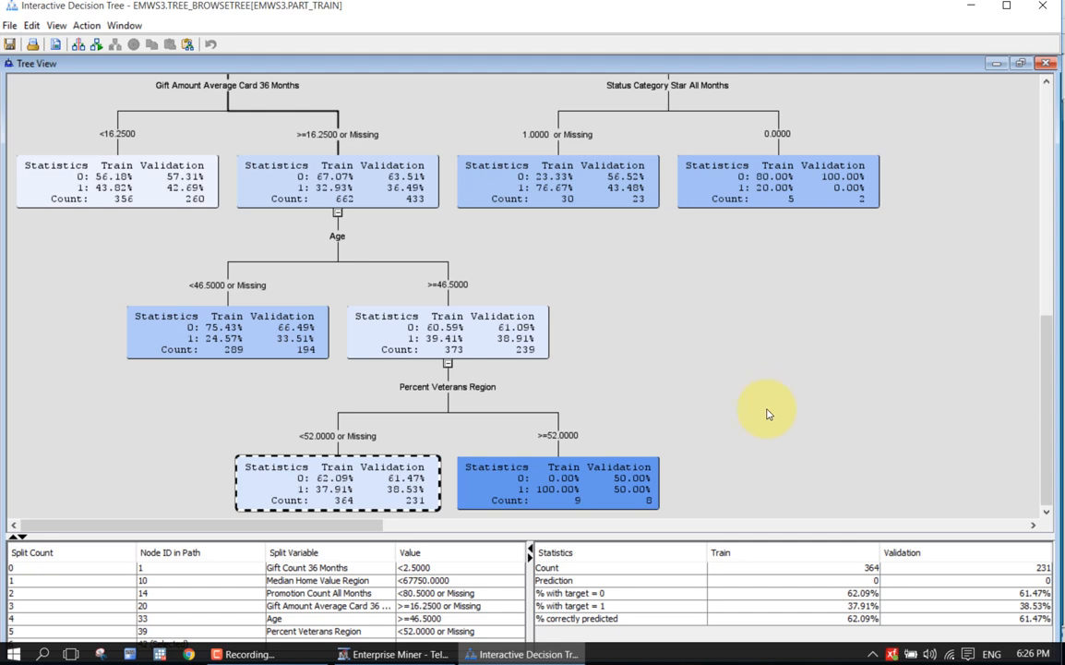
# Compare the two Promotion Count Card 36 Months leaves with their parent node, Promotion Count 12 Months >=8.5000 or Missing
pyautogui.scroll(1, 792, 352)
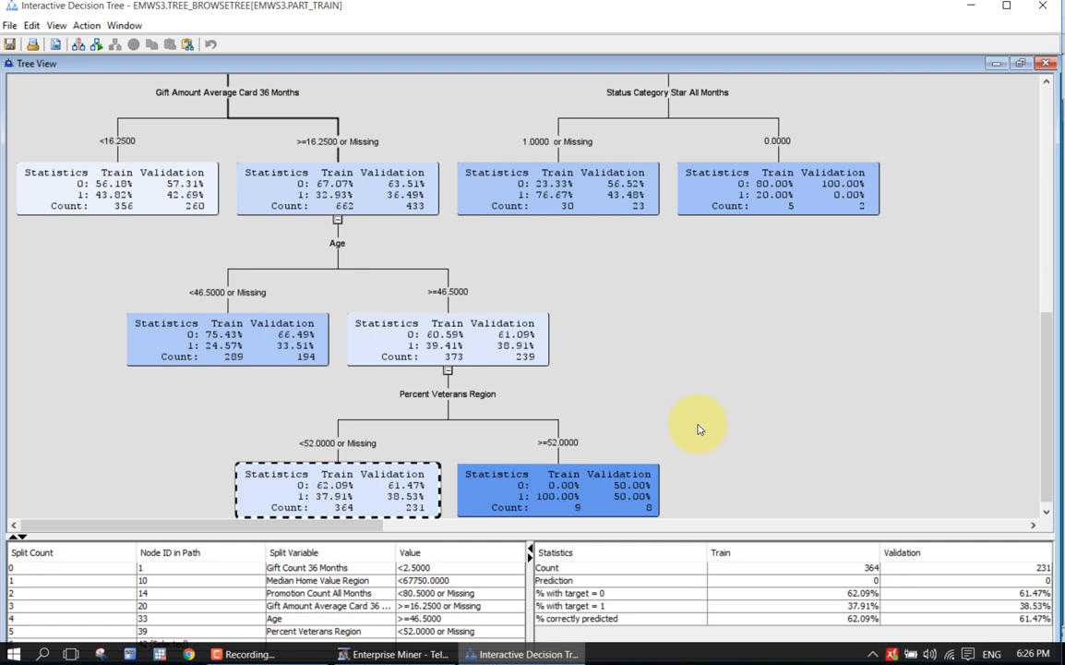
pyautogui.click(611, 524)
pyautogui.click(822, 529)
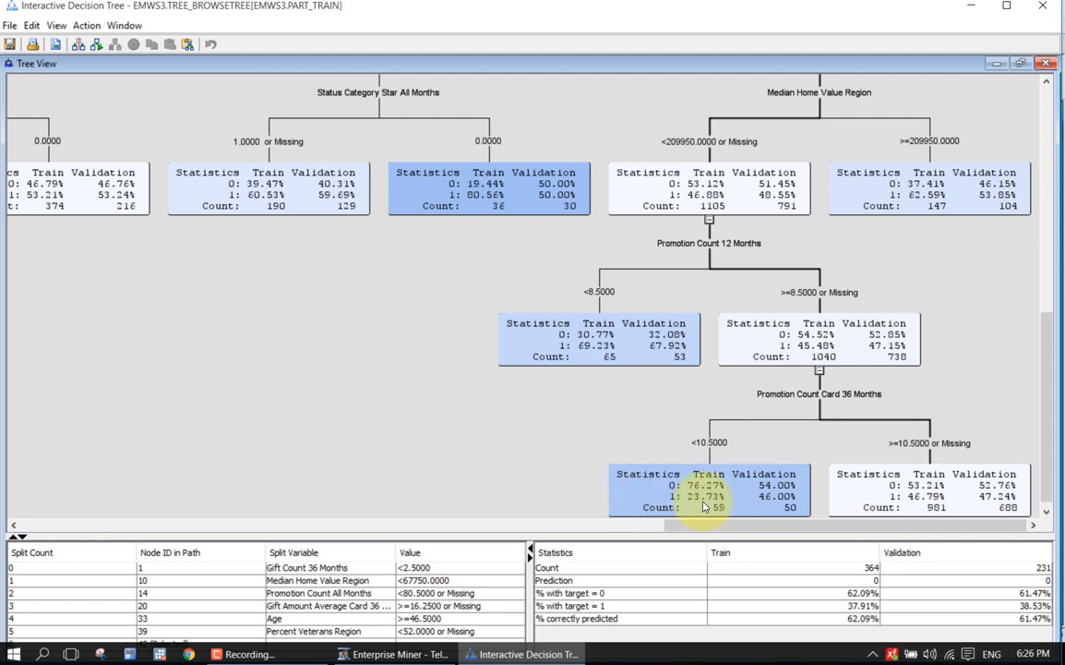
pyautogui.click(955, 509)
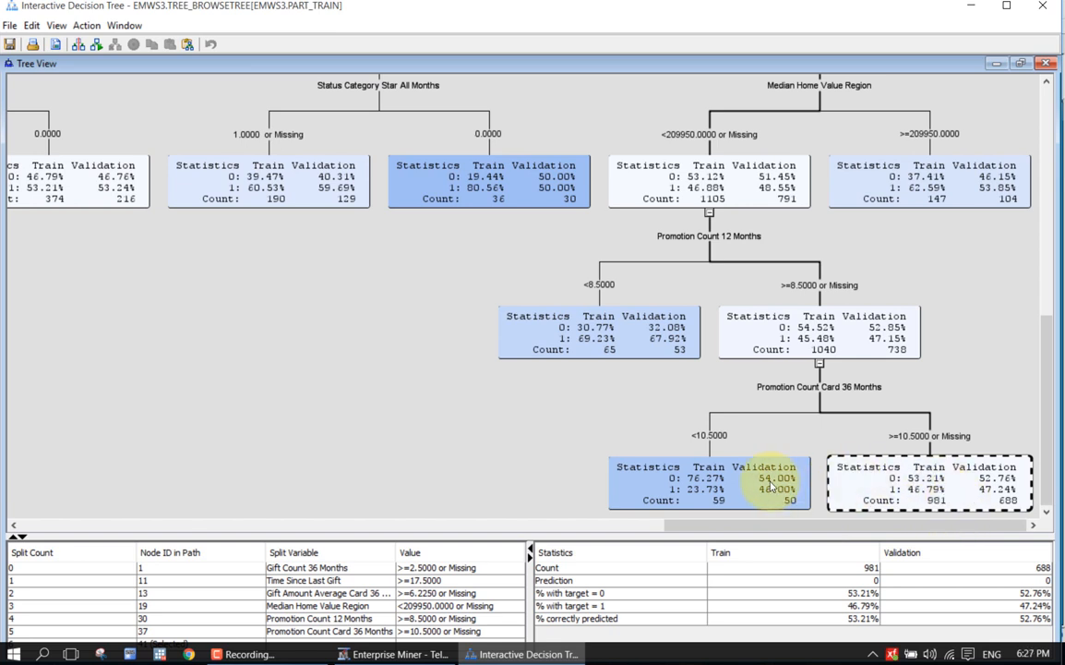
pyautogui.click(699, 490)
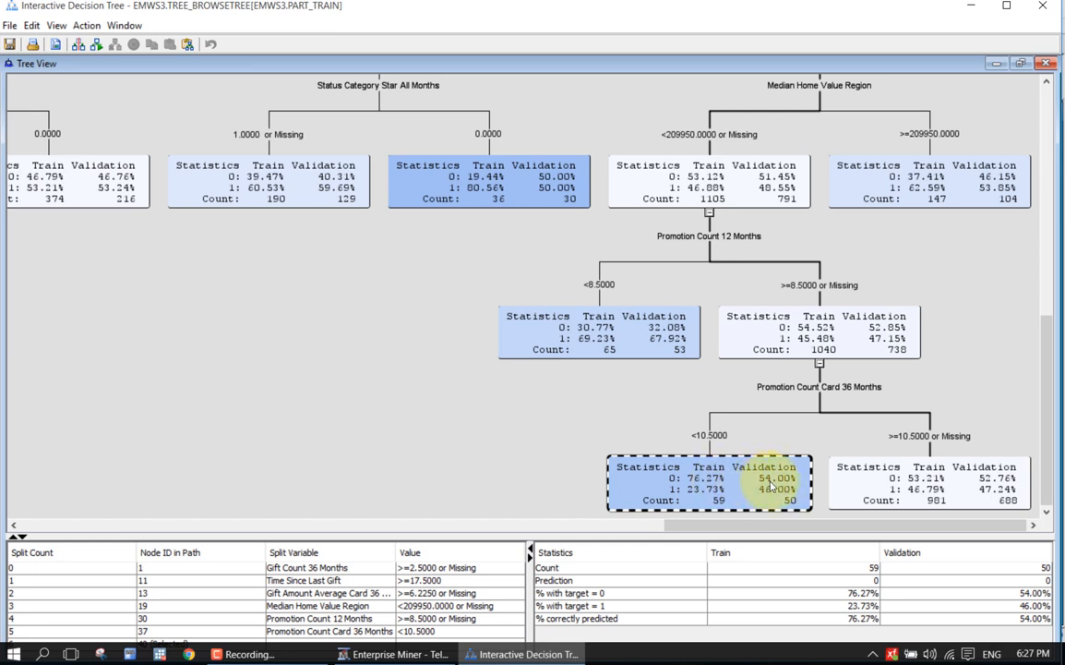
pyautogui.click(956, 492)
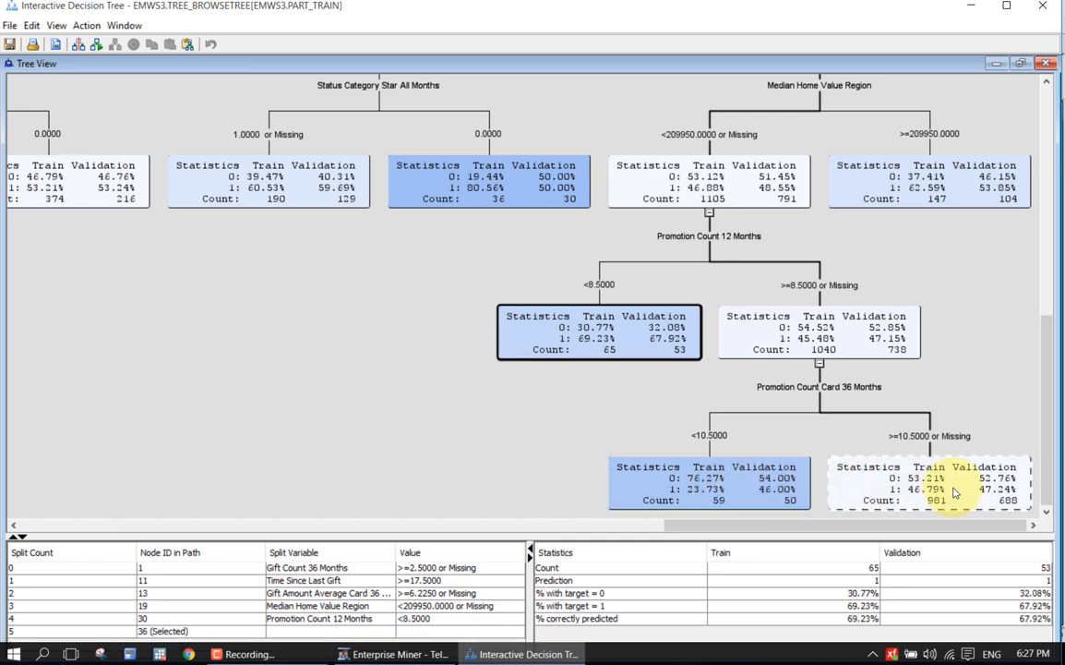
pyautogui.click(939, 496)
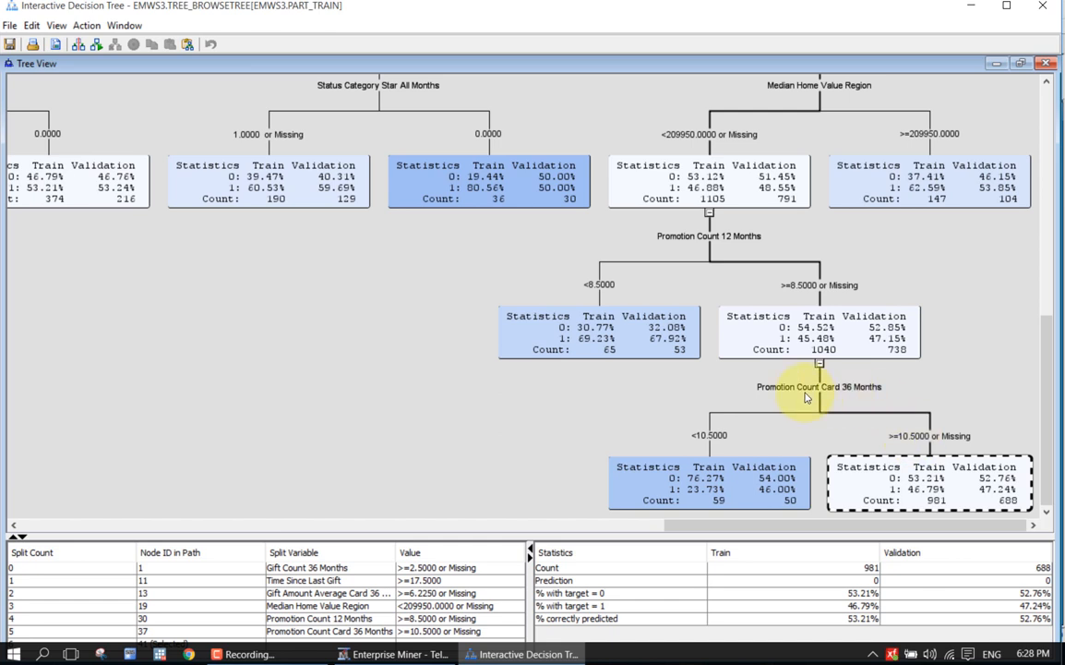
pyautogui.click(861, 348)
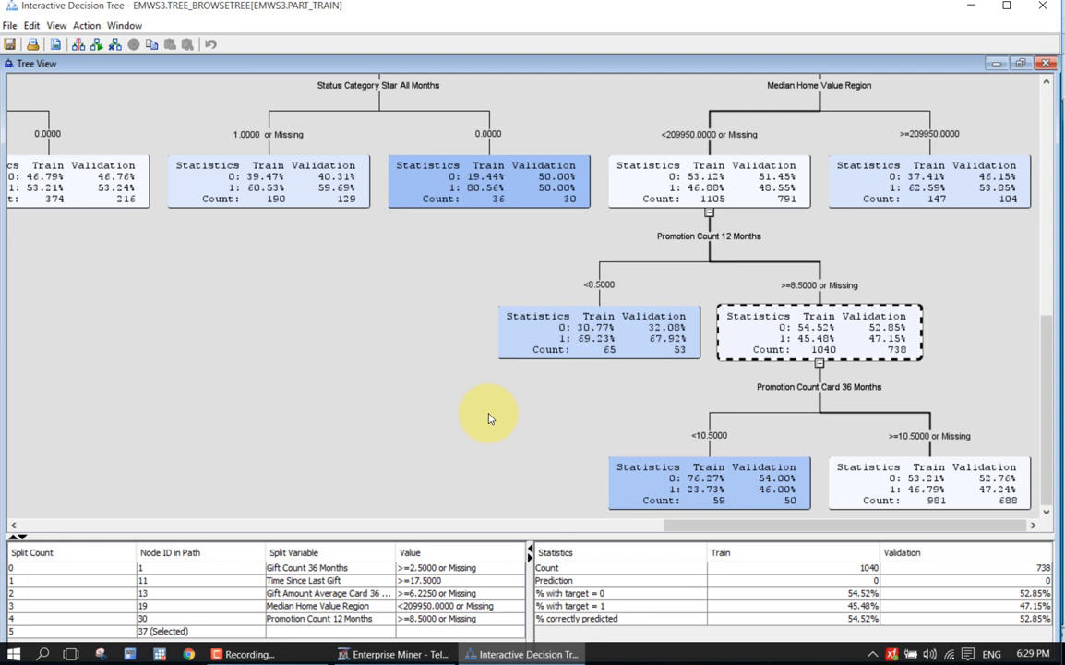
# Review the candidate split variables and -Log(p) values for the Promotion Count 12 Months <8.5000 leaf without splitting it
pyautogui.click(629, 323)
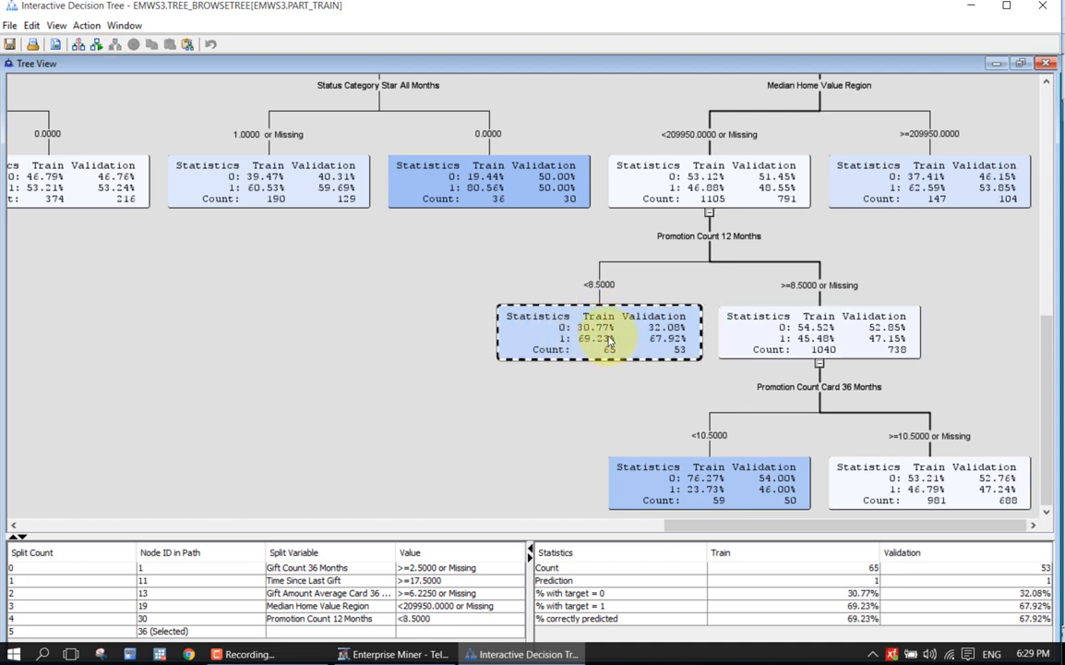
pyautogui.rightClick(608, 341)
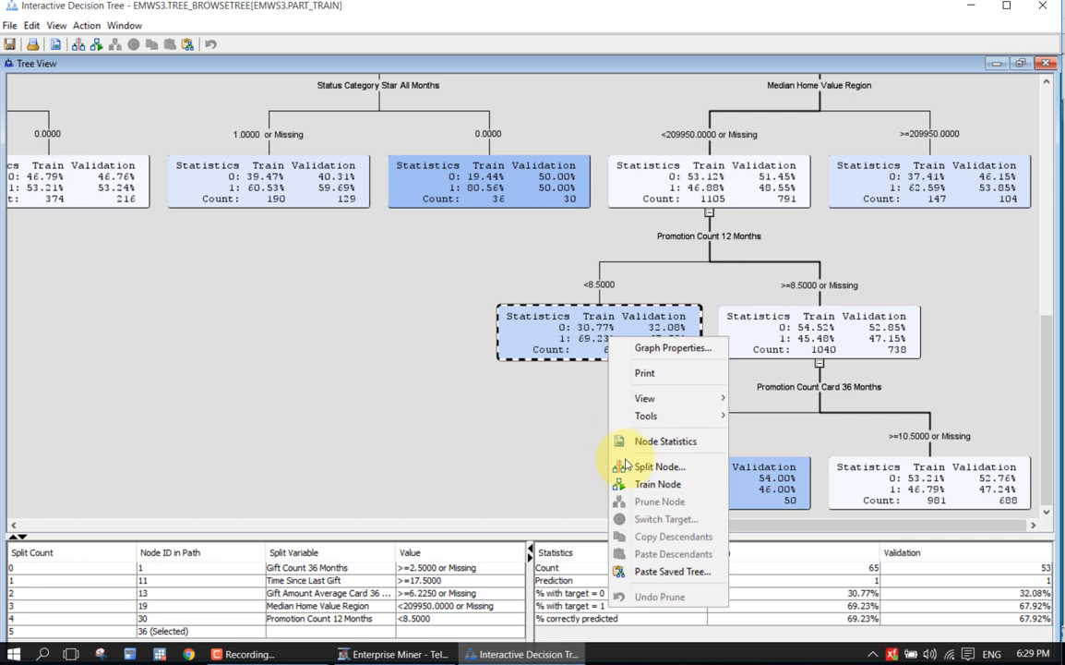
pyautogui.click(557, 444)
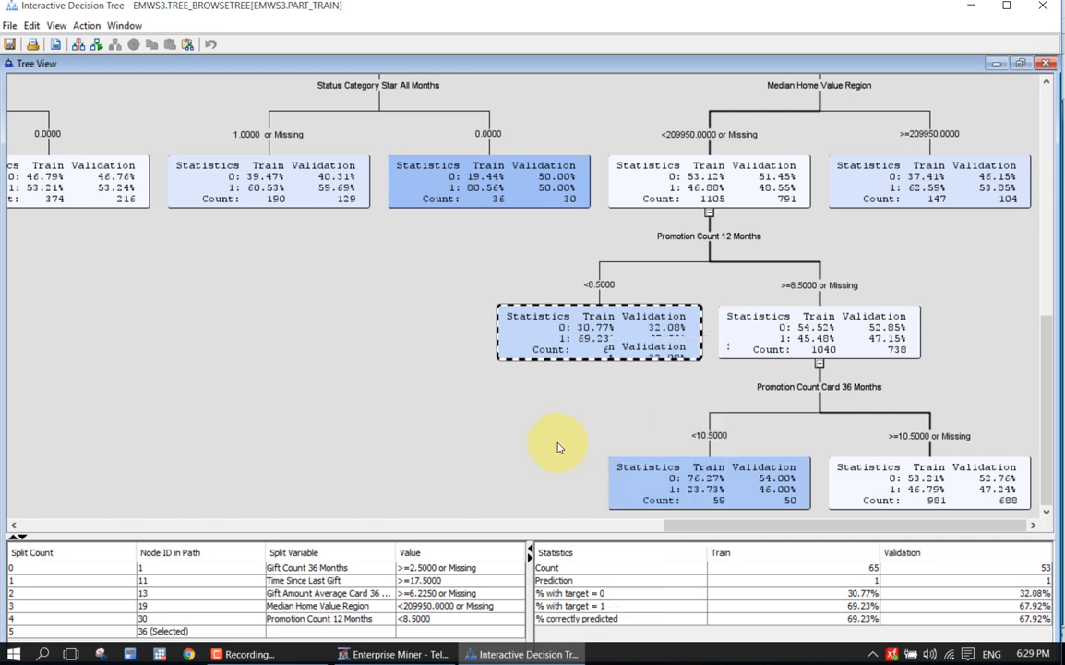
pyautogui.rightClick(605, 348)
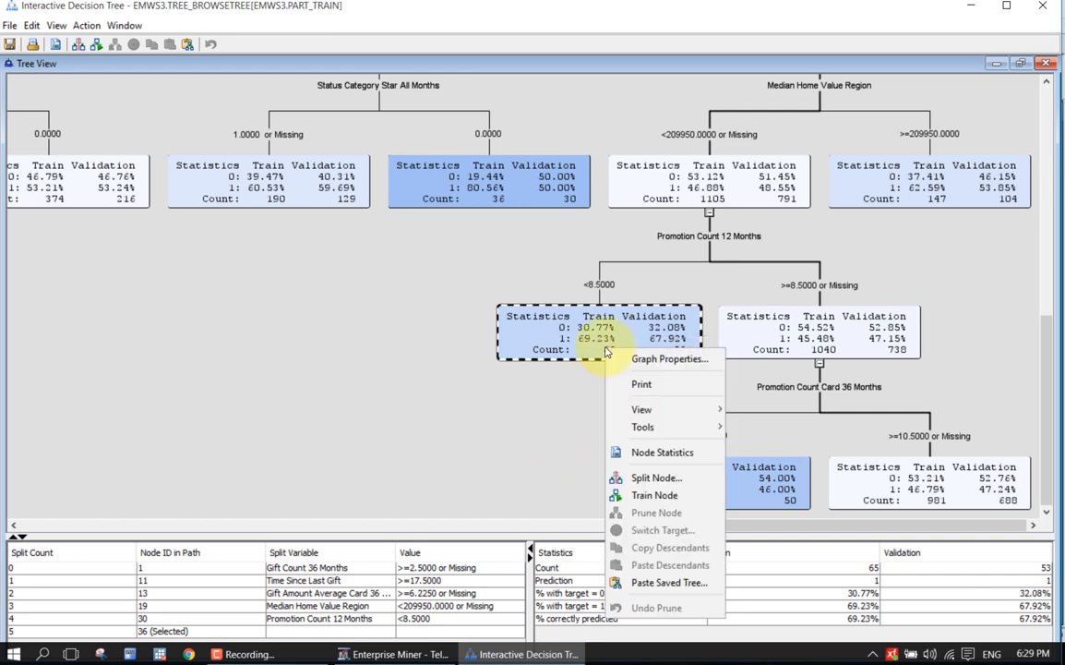
pyautogui.click(625, 478)
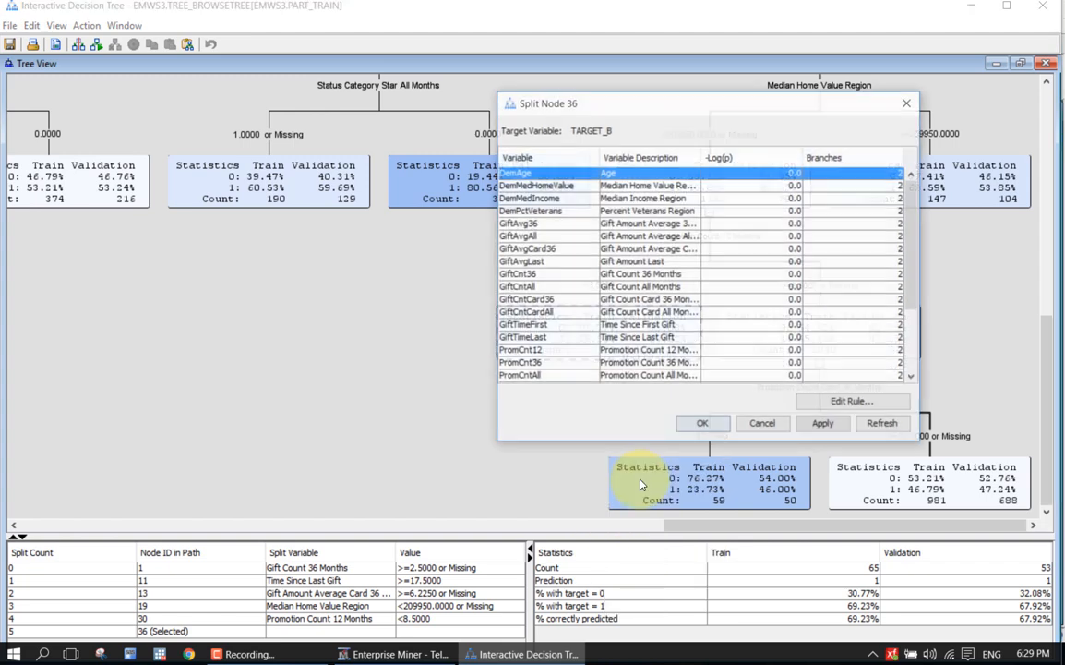
pyautogui.moveTo(771, 109); pyautogui.dragTo(440, 78)
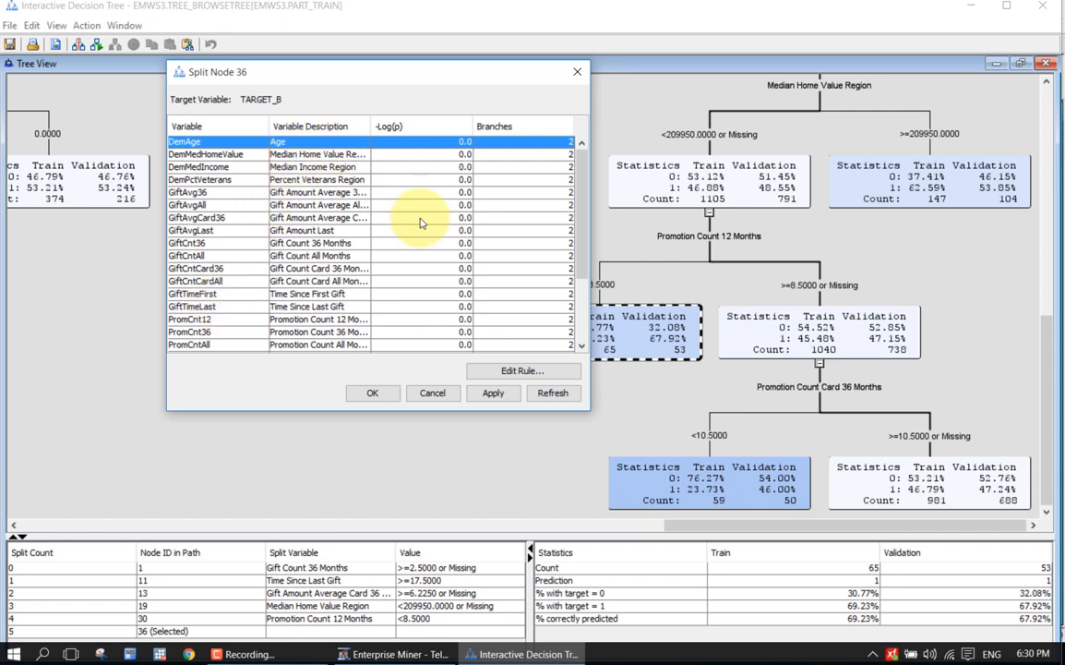
pyautogui.scroll(-3, 584, 283)
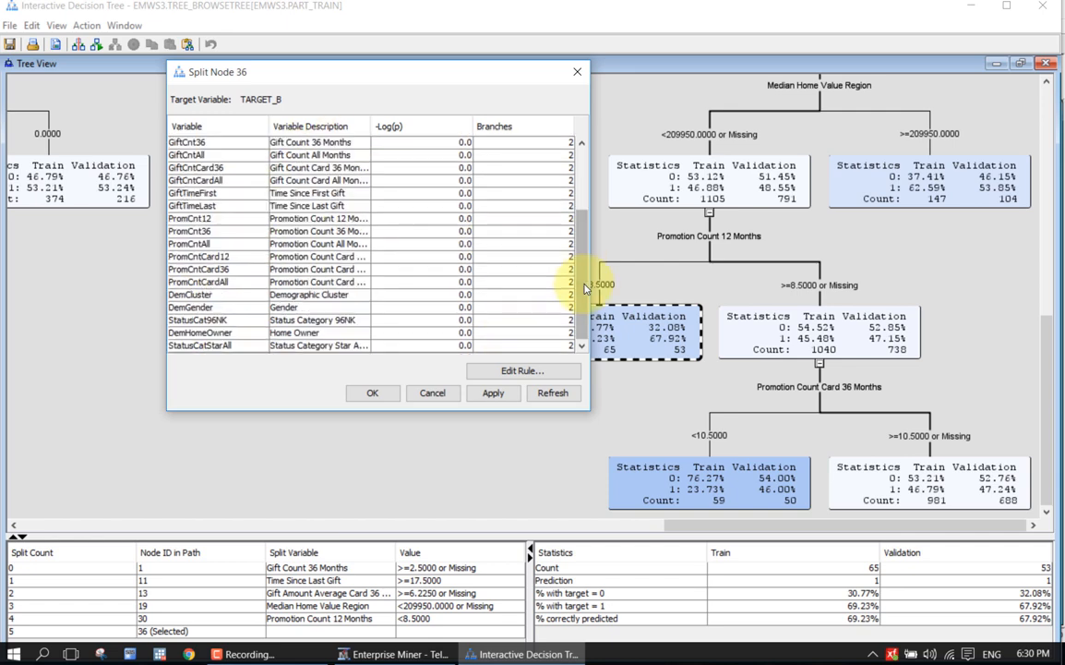
pyautogui.scroll(3, 587, 280)
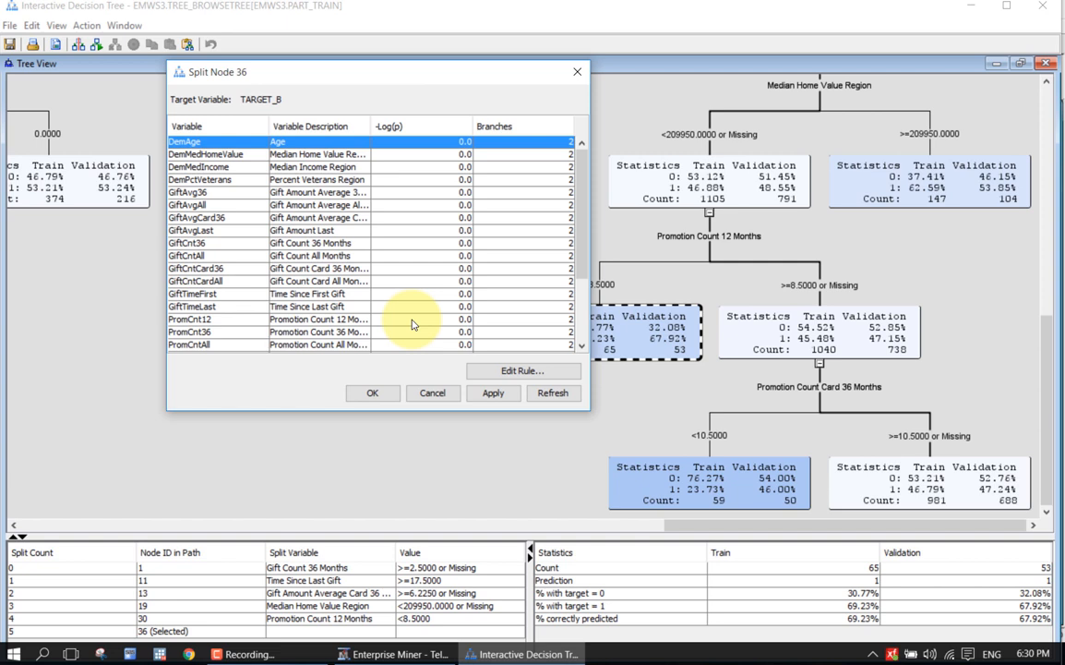
pyautogui.click(422, 256)
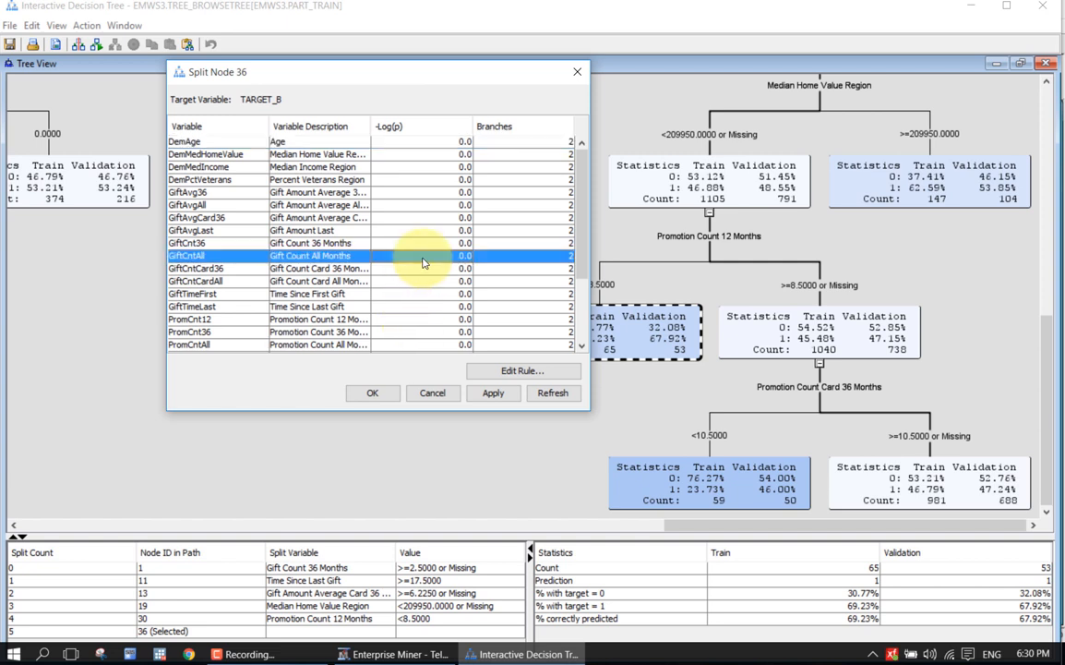
pyautogui.click(647, 320)
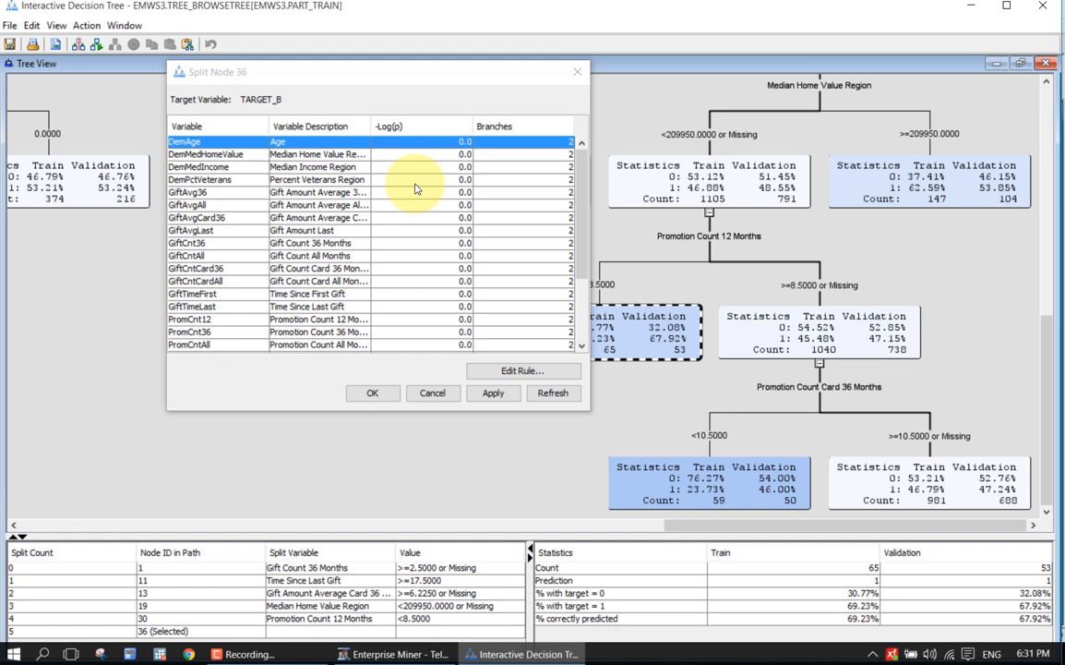
pyautogui.click(576, 72)
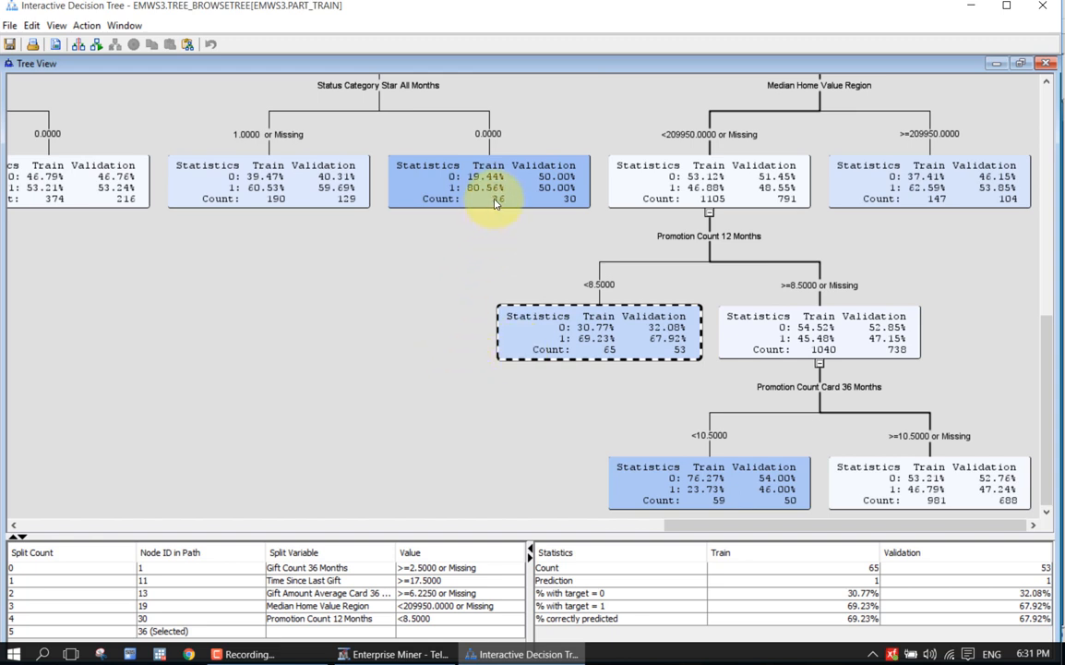
# Inspect the two Status Category Star All Months leaves under Gift Amount Average Card 36 Months <6.2250 and fit the tree to the page
pyautogui.click(444, 181)
pyautogui.click(300, 192)
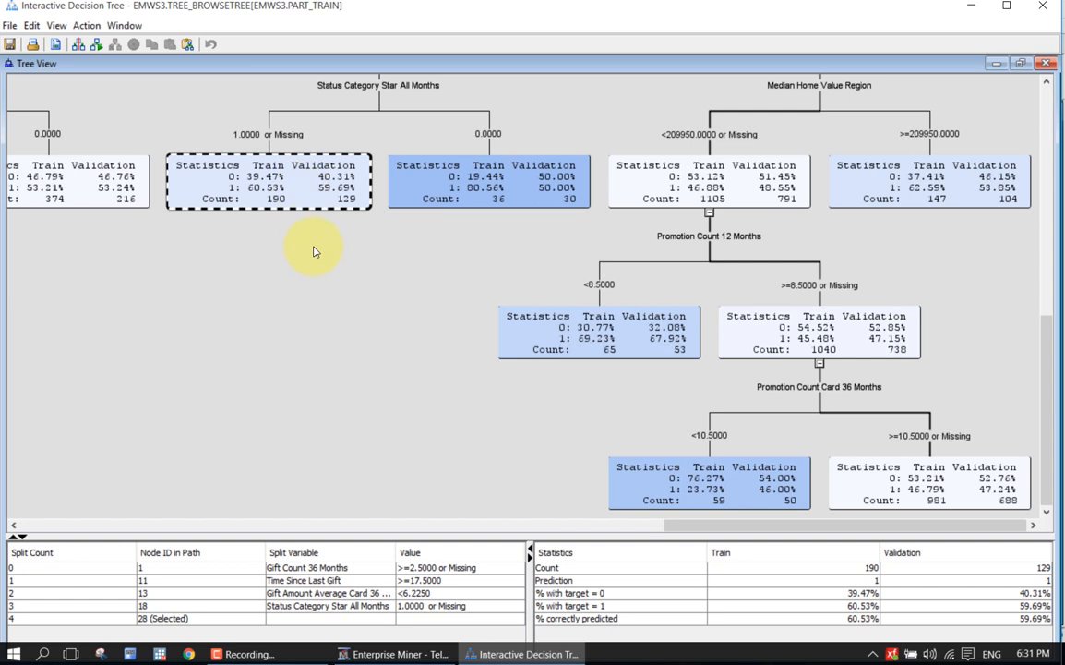
pyautogui.rightClick(927, 293)
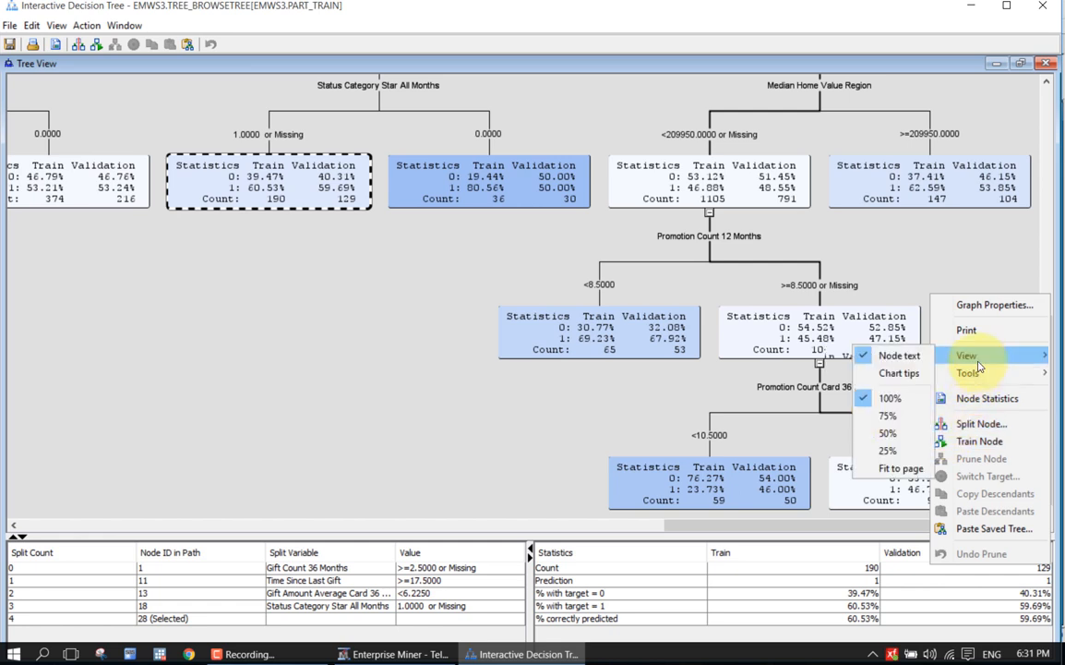
pyautogui.moveTo(951, 373)
pyautogui.moveTo(965, 354)
pyautogui.moveTo(886, 356)
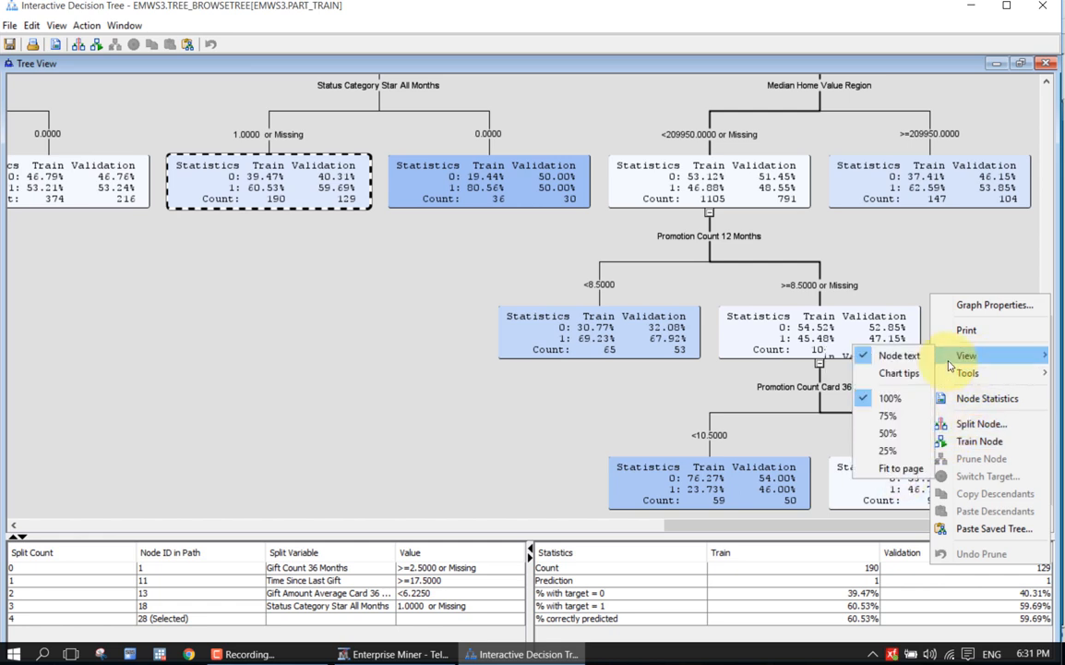
pyautogui.click(900, 468)
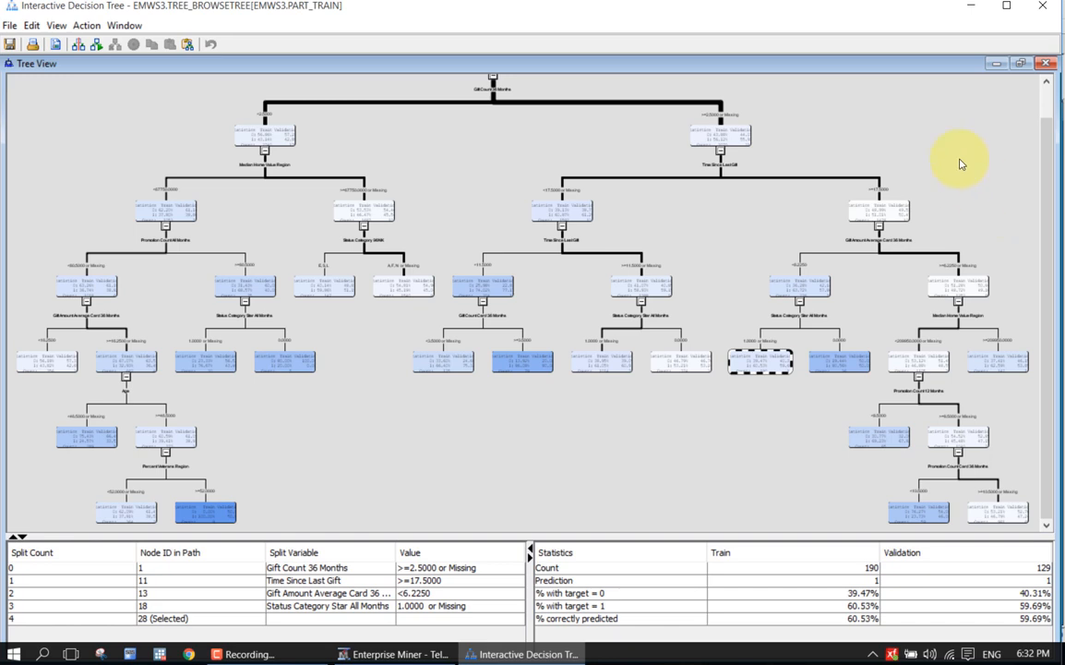
# Close the interactive decision tree and set Use Frozen Tree to Yes for the Interactive Tree node
pyautogui.click(1043, 11)
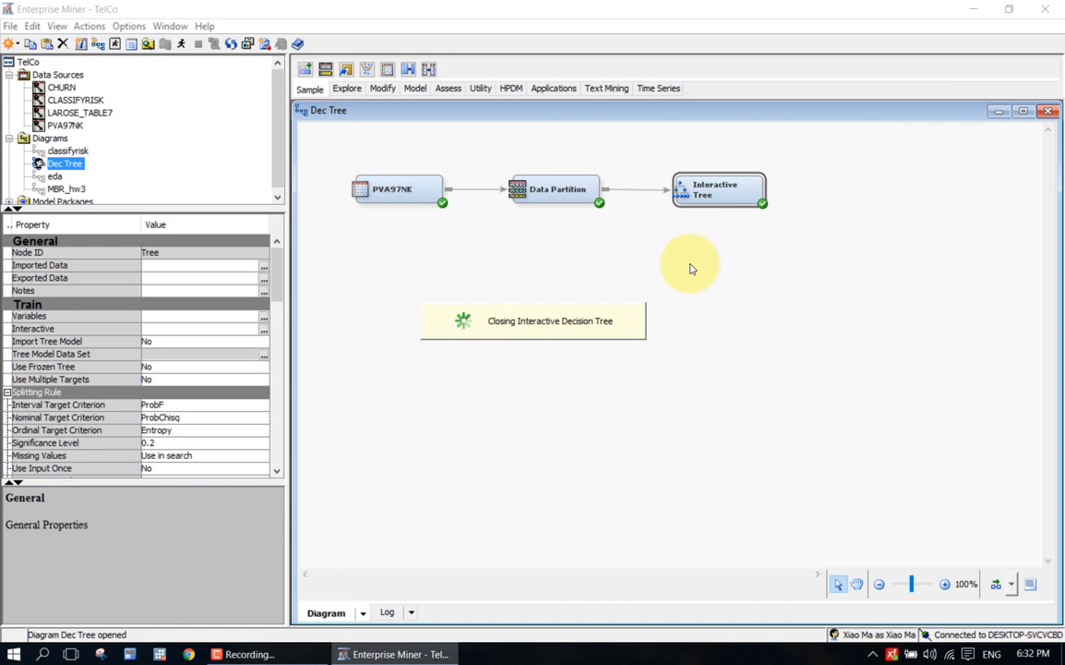
pyautogui.click(207, 372)
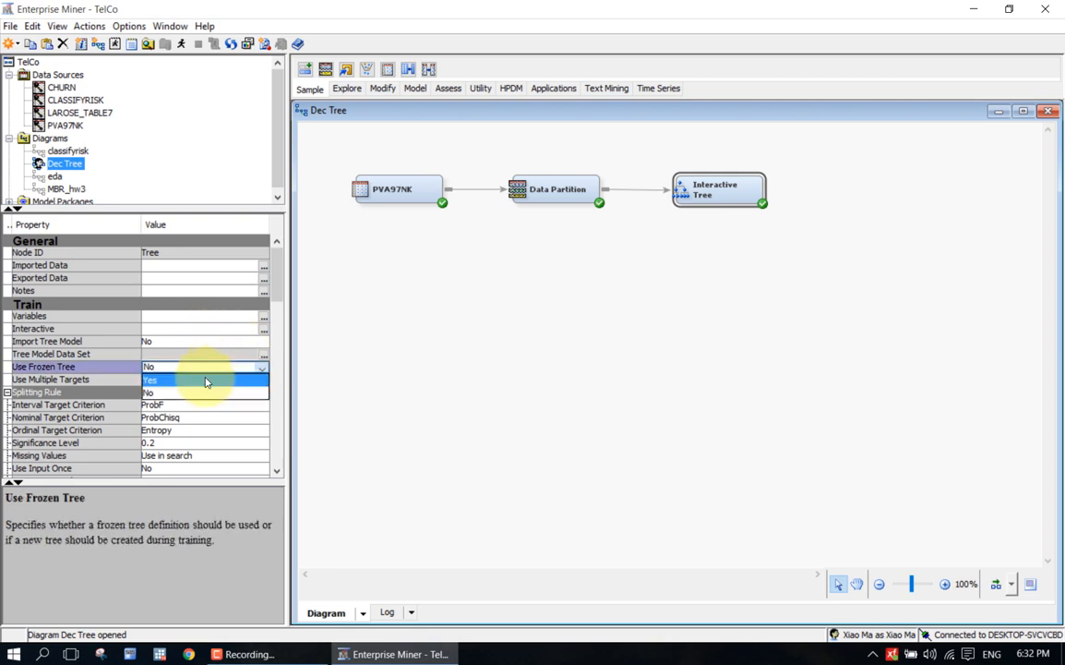
pyautogui.click(207, 381)
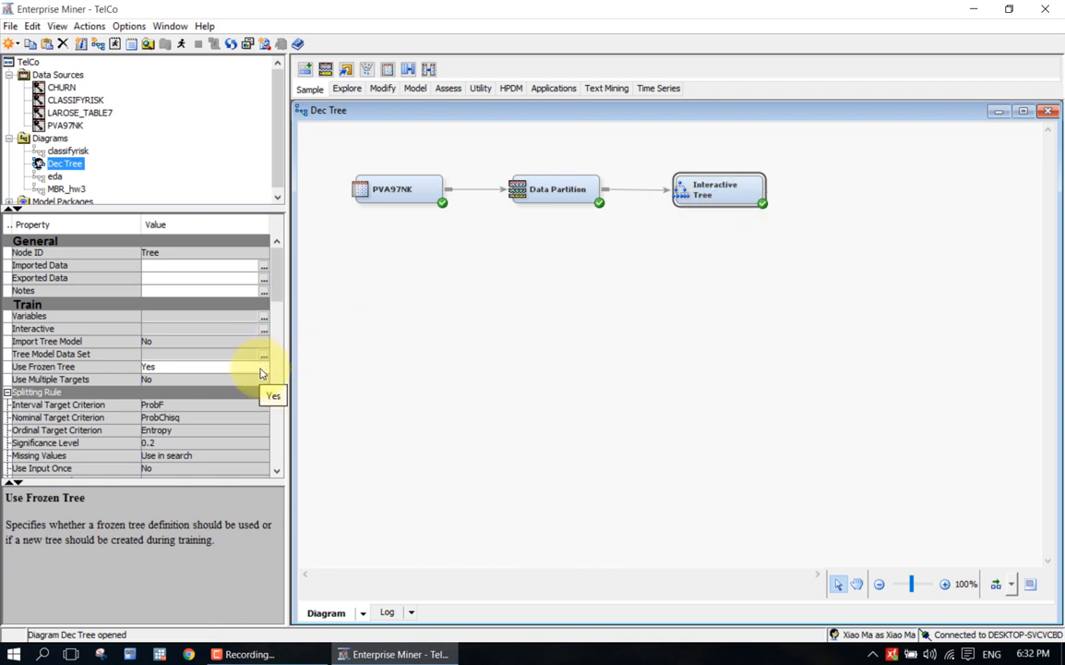
pyautogui.click(711, 233)
pyautogui.click(706, 199)
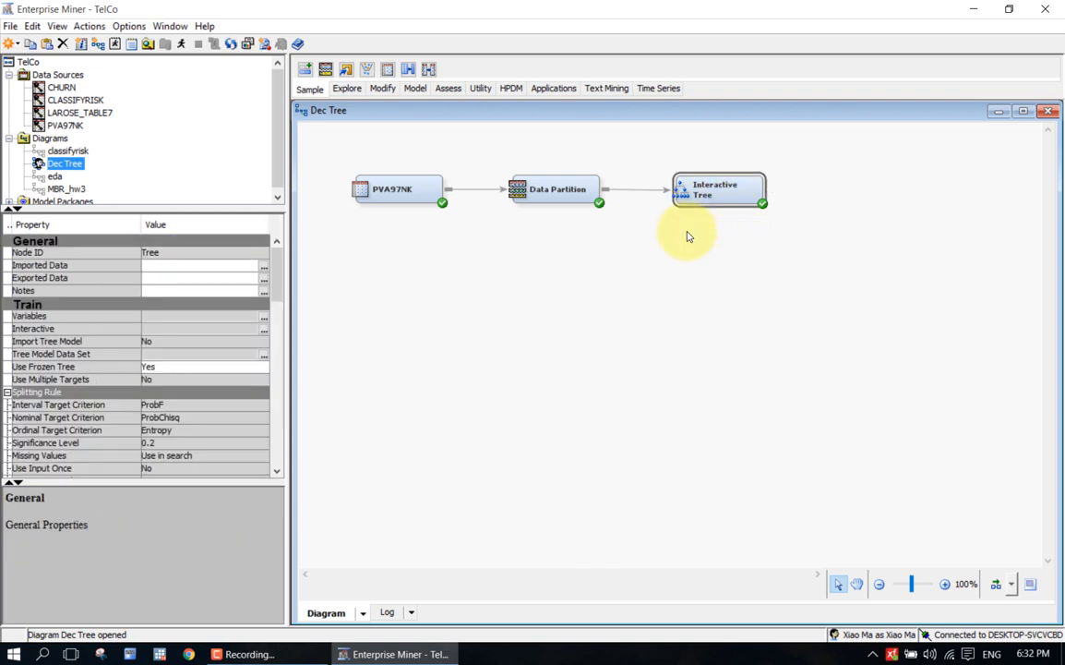
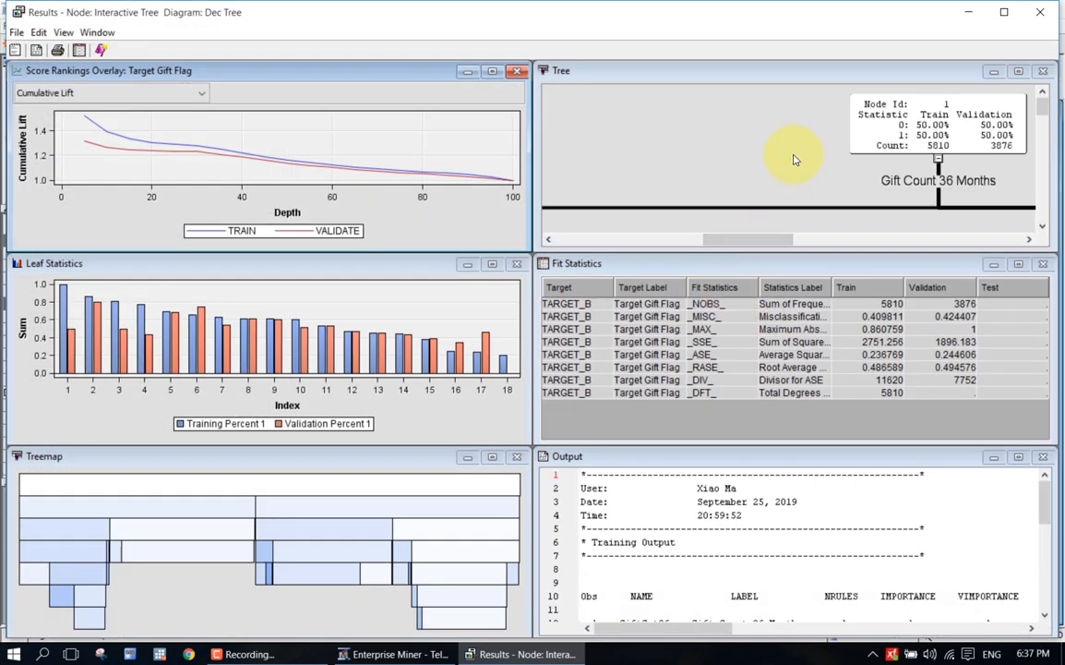
# Open the Node Rules of the Interactive Tree results at full size and skim through the leaf rules
pyautogui.rightClick(598, 142)
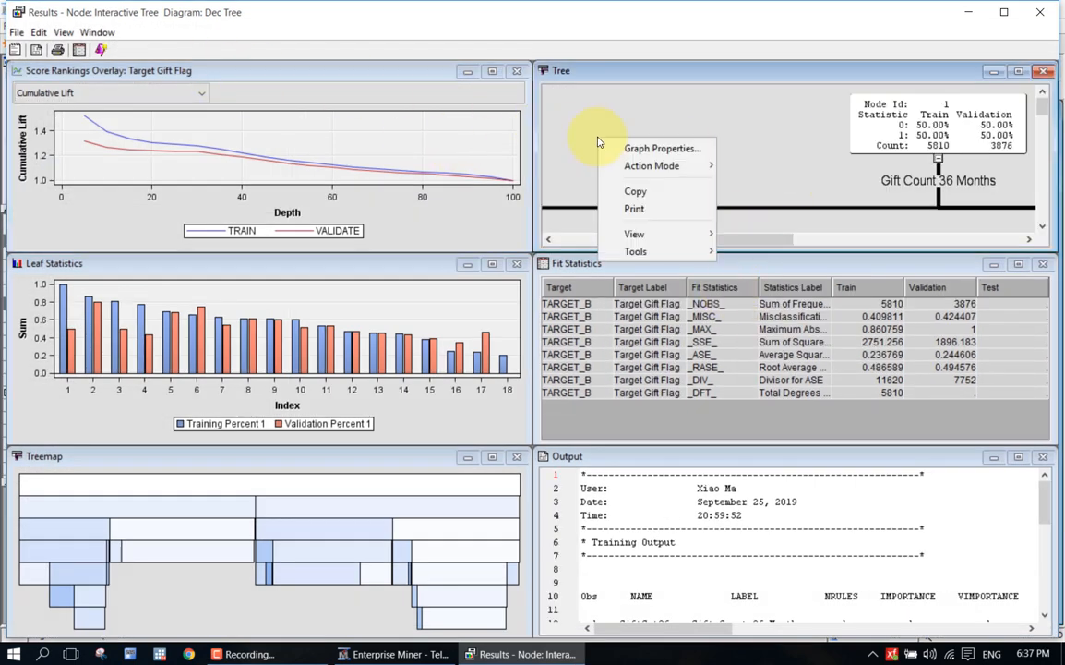
pyautogui.click(573, 171)
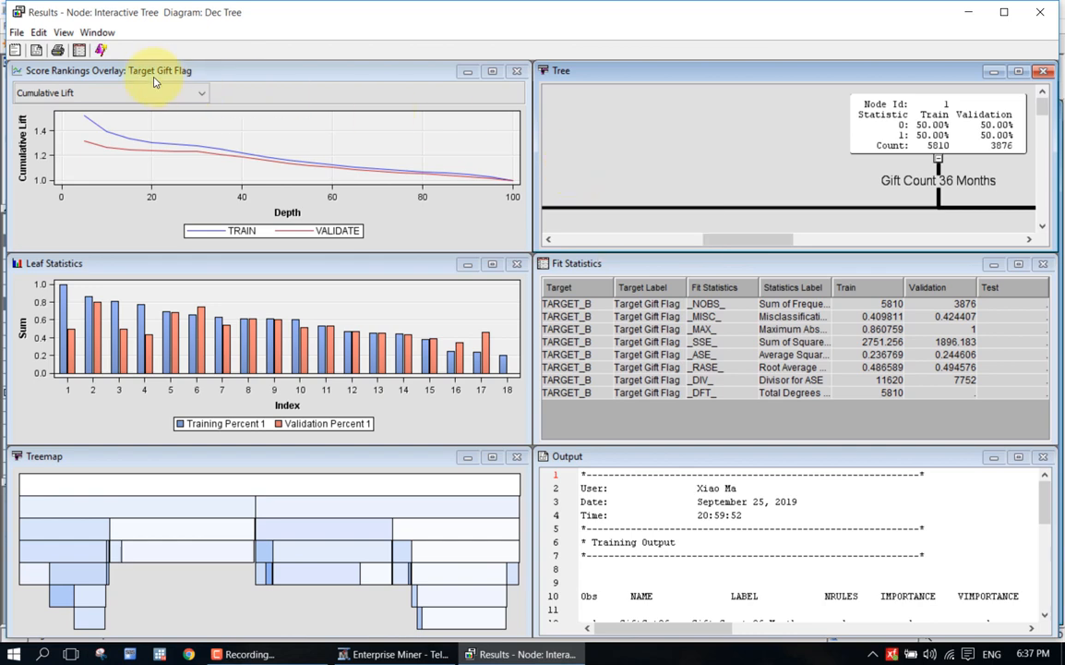
pyautogui.click(63, 33)
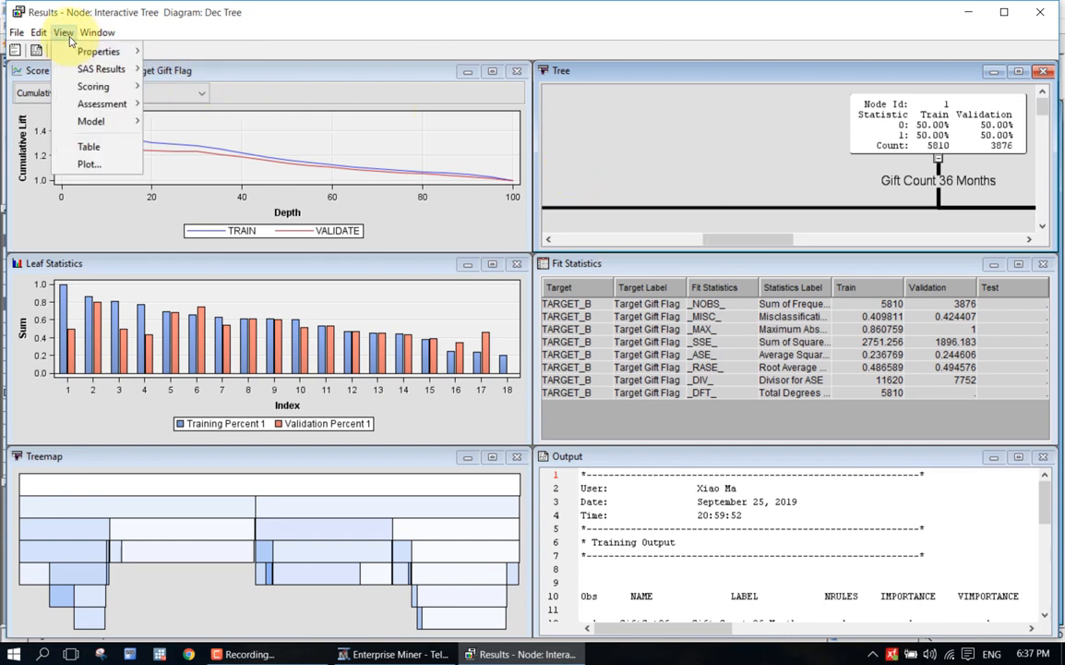
pyautogui.moveTo(89, 130)
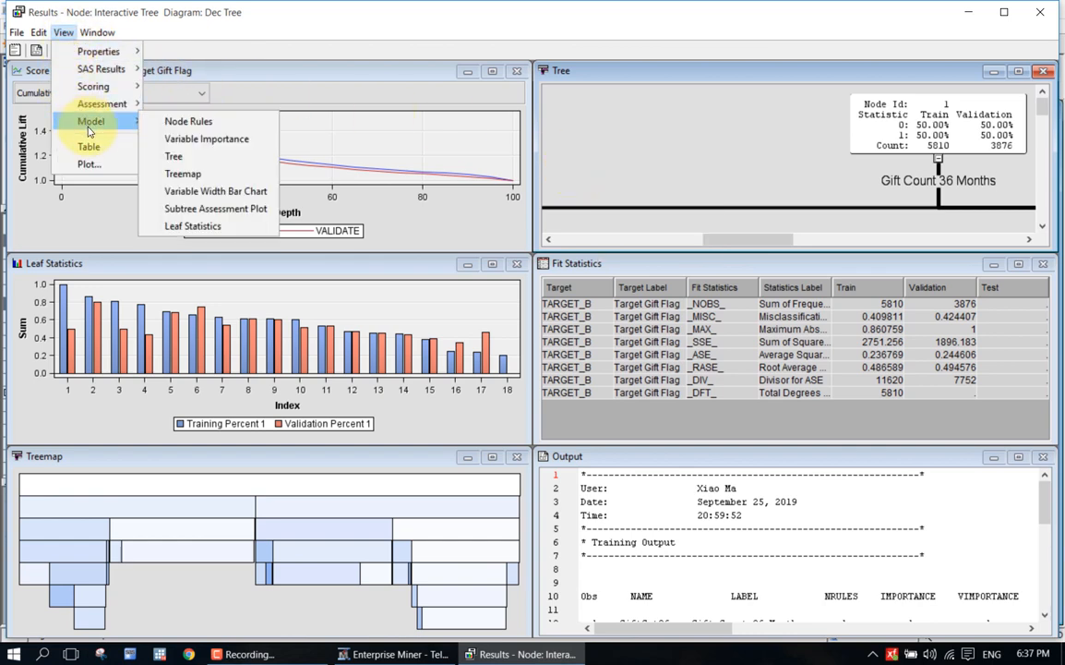
pyautogui.click(161, 123)
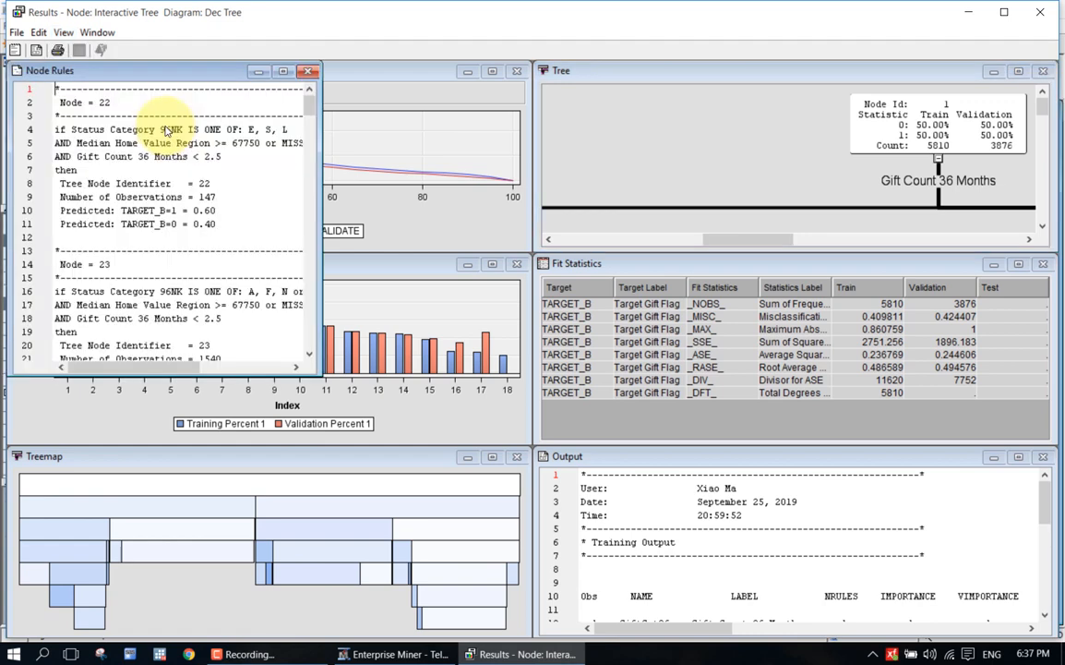
pyautogui.click(284, 72)
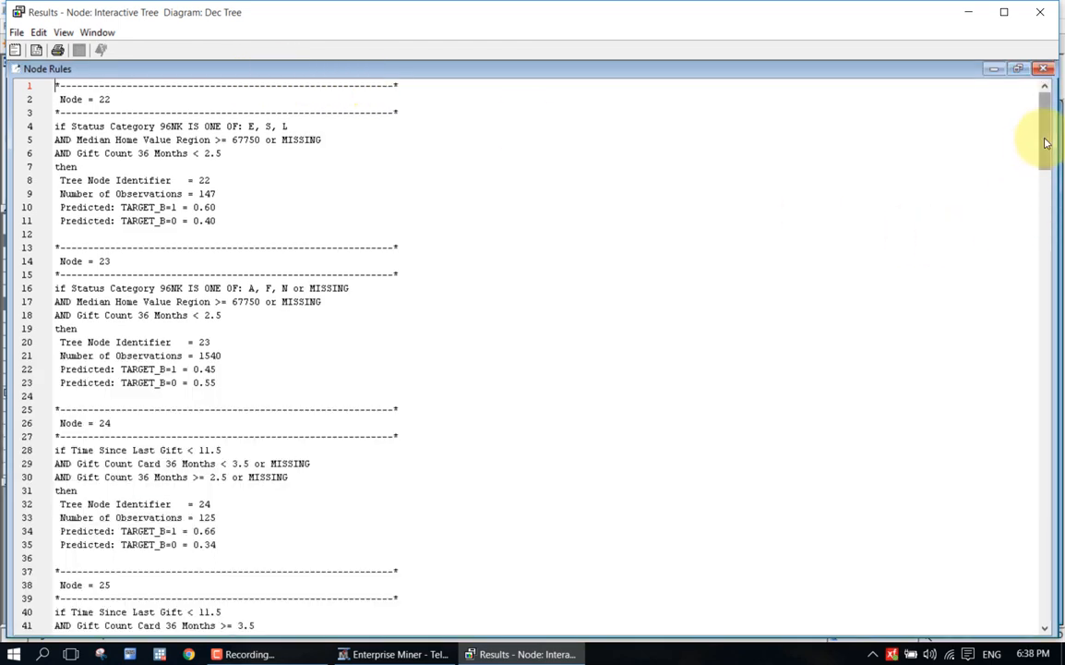
pyautogui.moveTo(1046, 143); pyautogui.dragTo(995, 283)
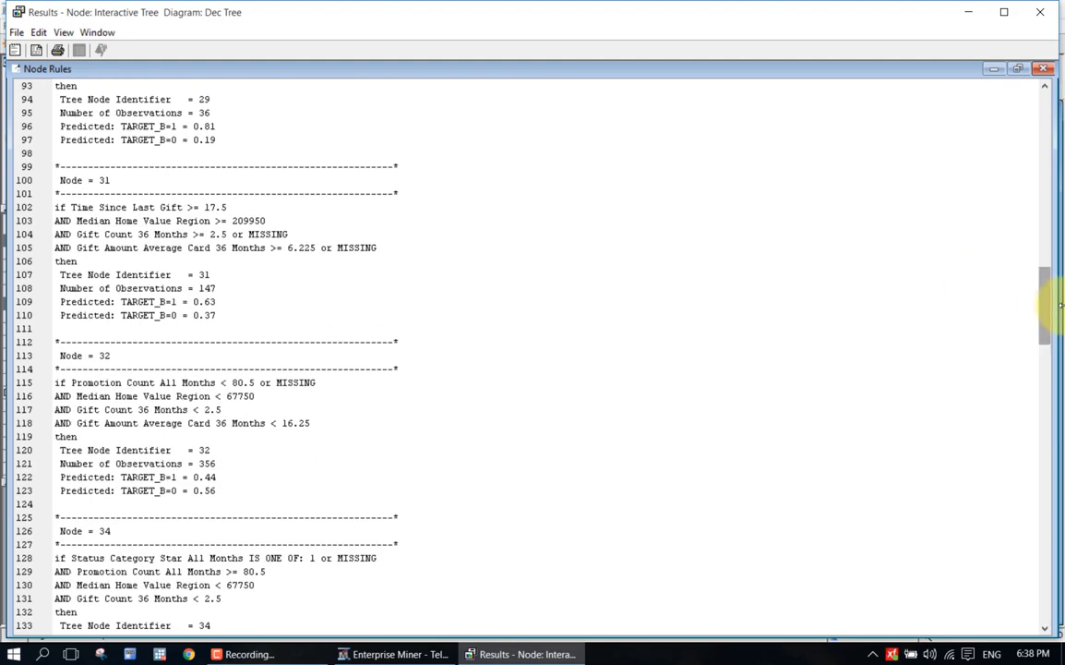
pyautogui.moveTo(1041, 323); pyautogui.dragTo(1016, 100)
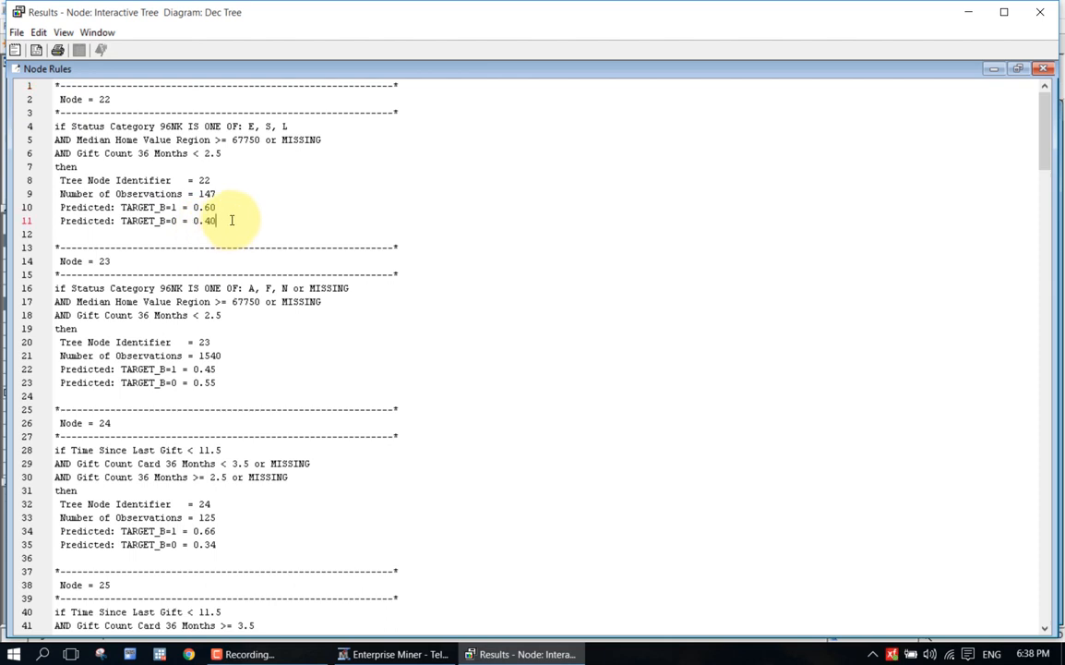
# Highlight the complete rule block for Node 22 and its heading line to examine how a leaf rule is written
pyautogui.moveTo(231, 221); pyautogui.dragTo(33, 93)
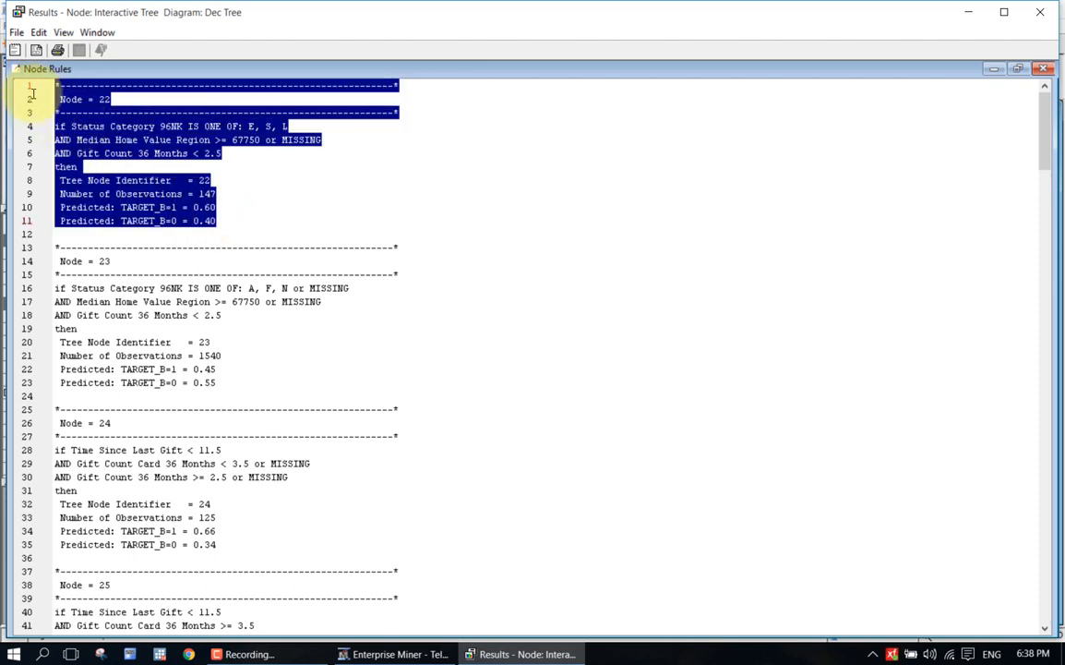
pyautogui.click(50, 117)
pyautogui.click(56, 127)
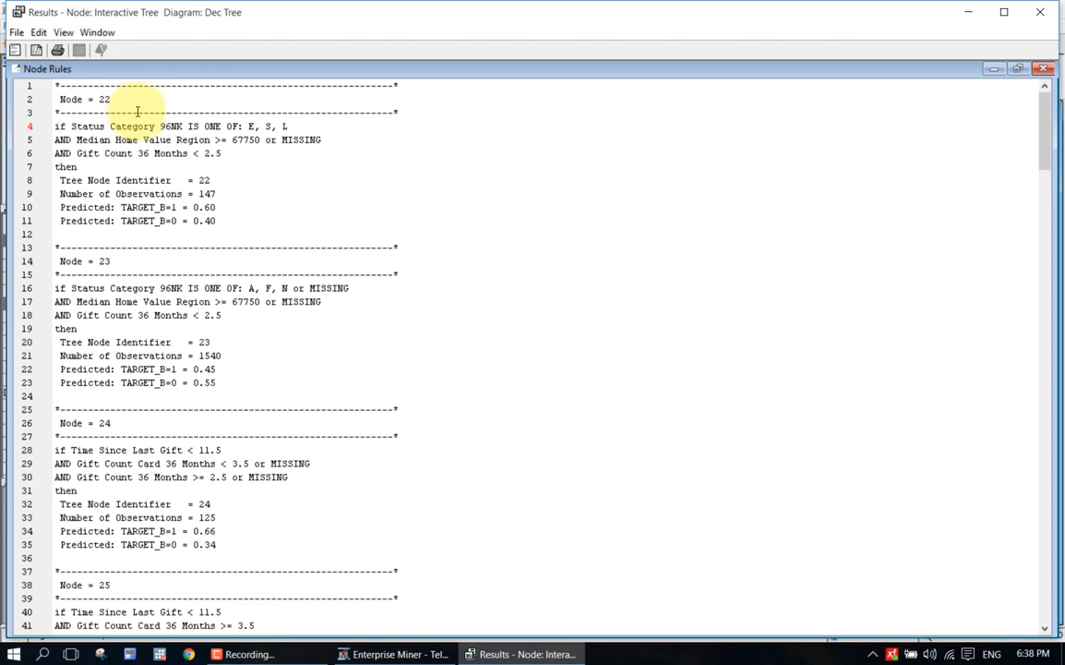
pyautogui.moveTo(110, 99); pyautogui.dragTo(57, 99)
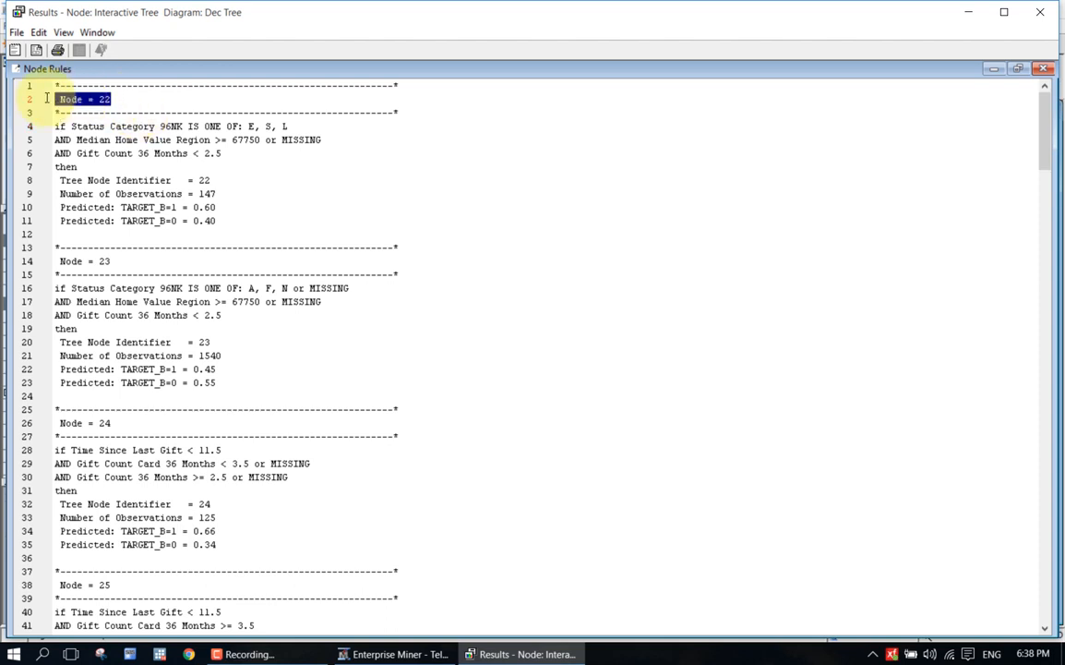
# Restore the Node Rules window to its smaller size, move it clear and enlarge the Tree window so both can be read together
pyautogui.click(1018, 69)
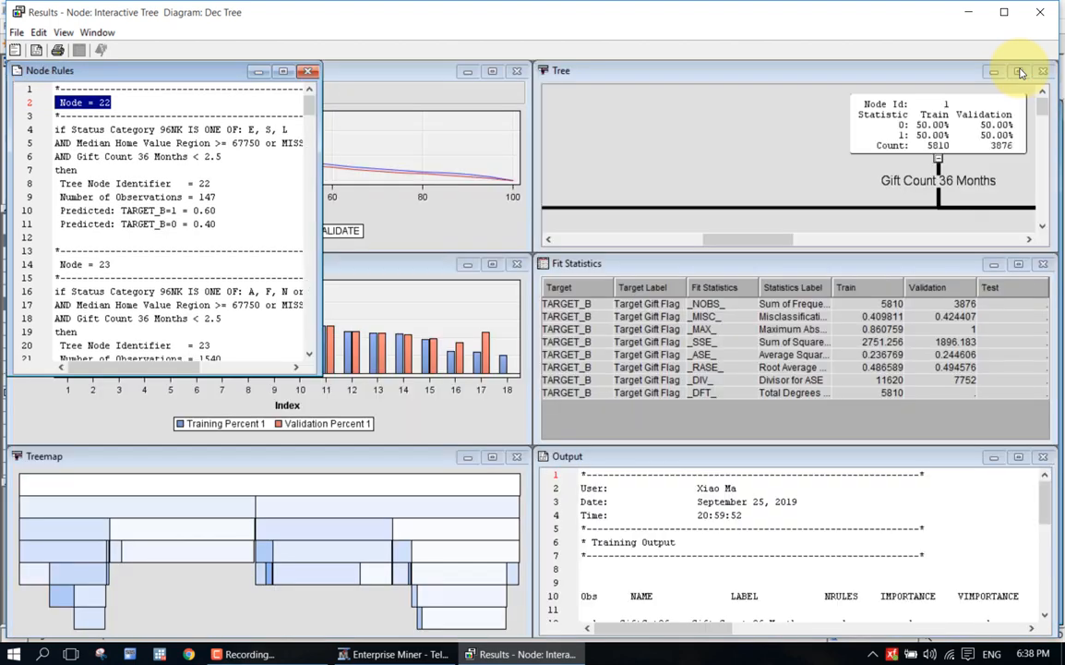
pyautogui.moveTo(139, 72); pyautogui.dragTo(310, 158)
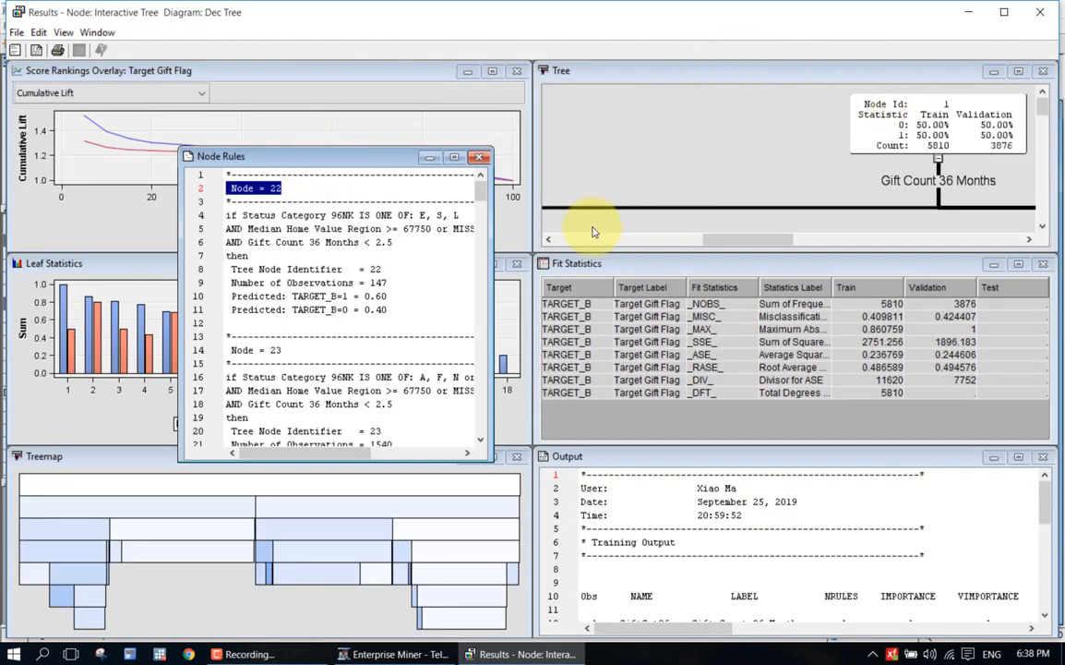
pyautogui.moveTo(539, 250); pyautogui.dragTo(412, 552)
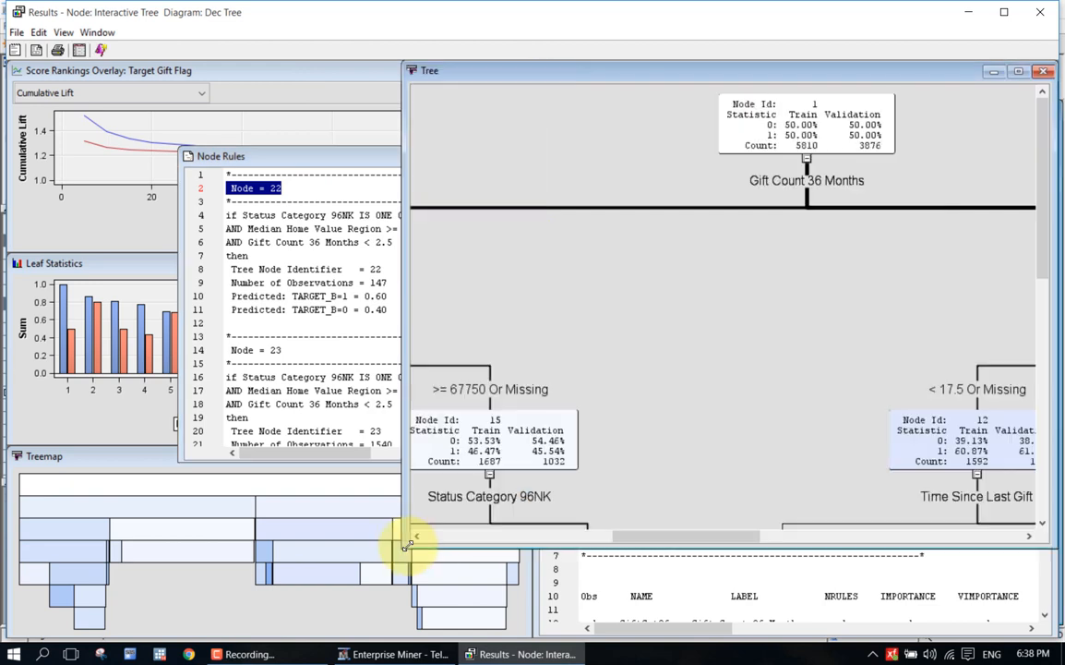
pyautogui.rightClick(720, 269)
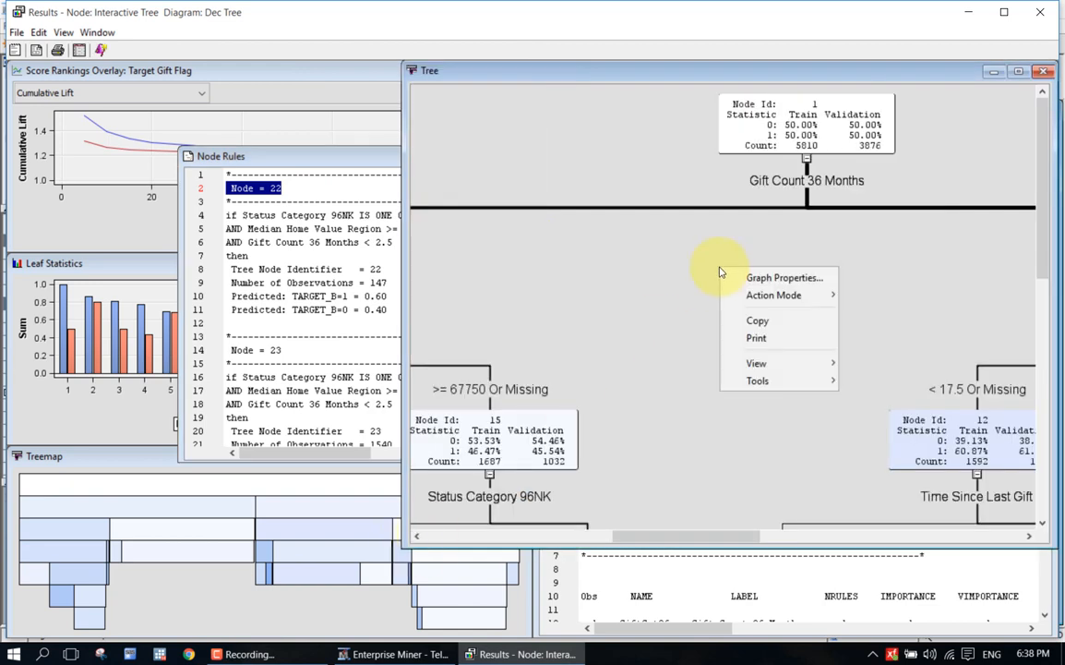
pyautogui.click(719, 269)
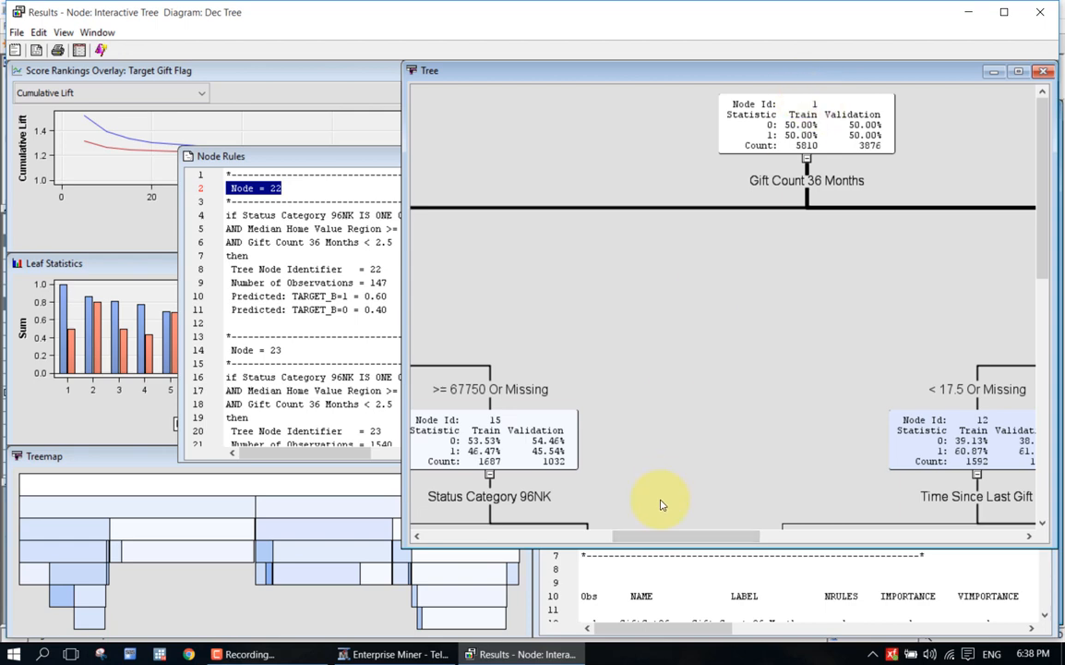
# Look through the leaves of the tree to find Node Id 22 under Status Category 96NK and select it
pyautogui.moveTo(661, 537); pyautogui.dragTo(483, 535)
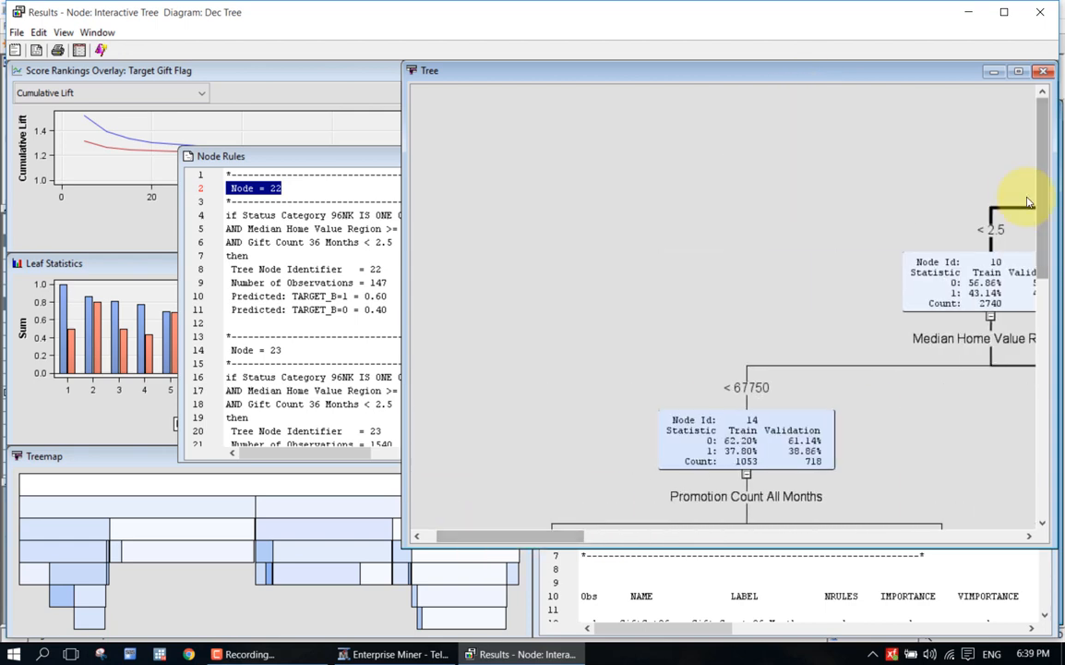
pyautogui.moveTo(1041, 210); pyautogui.dragTo(1045, 392)
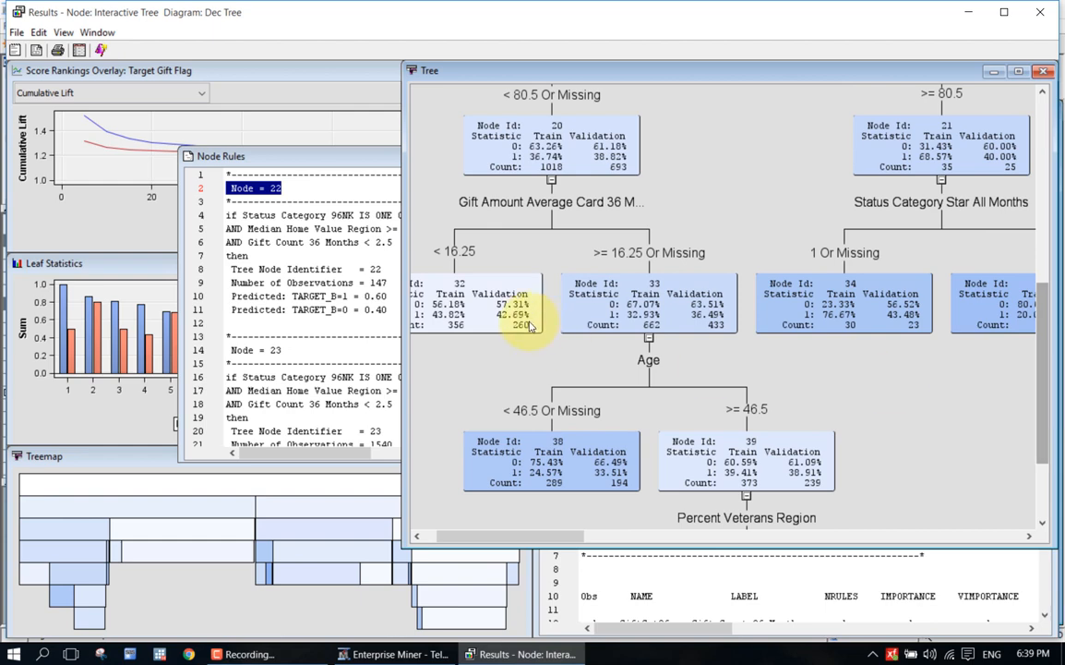
pyautogui.moveTo(544, 536); pyautogui.dragTo(483, 528)
pyautogui.moveTo(1045, 462); pyautogui.dragTo(1045, 487)
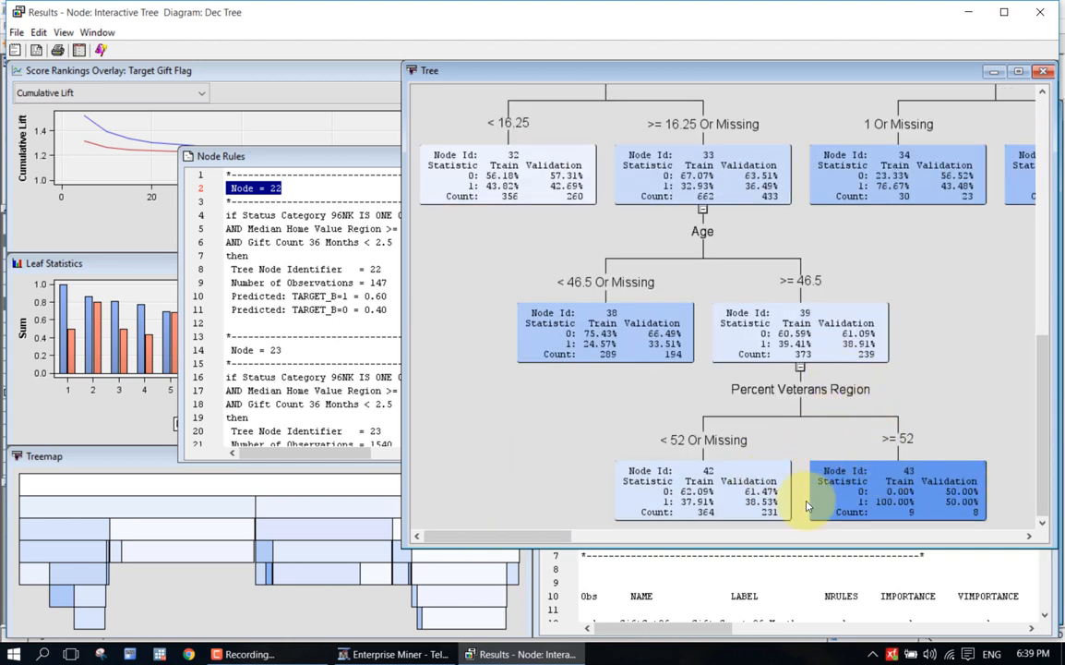
pyautogui.click(813, 537)
pyautogui.click(813, 541)
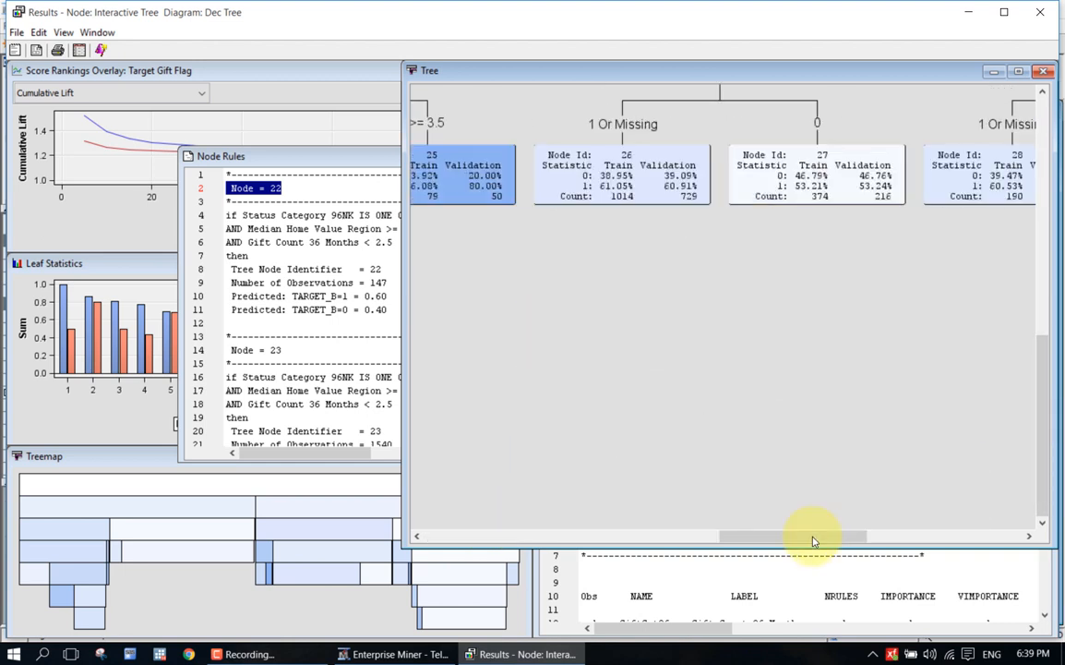
pyautogui.click(932, 544)
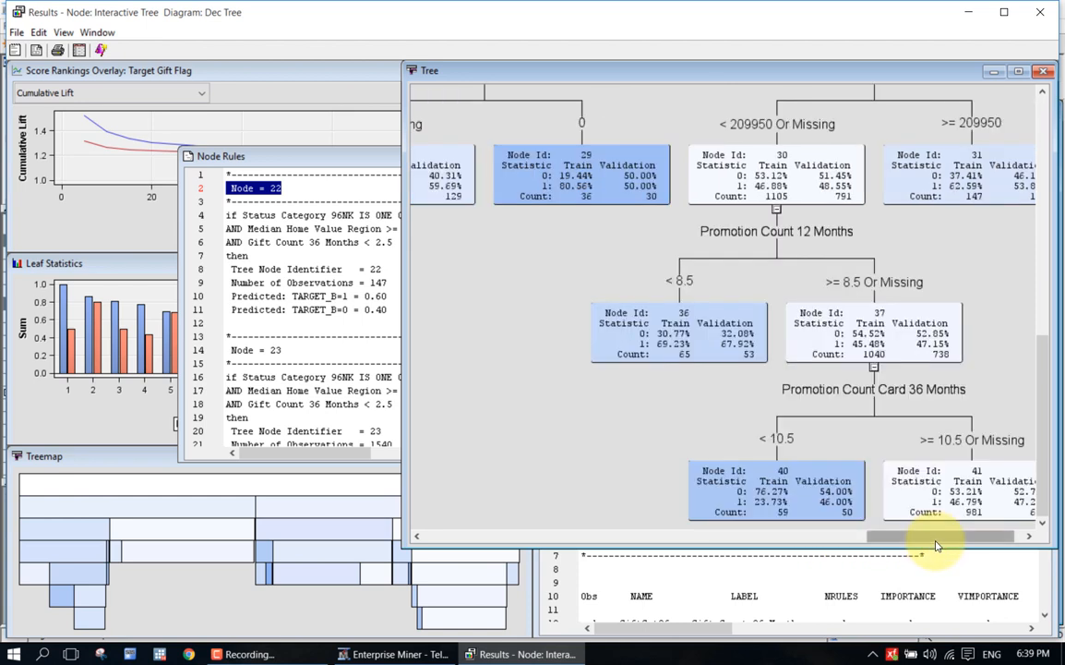
pyautogui.moveTo(935, 545); pyautogui.dragTo(606, 545)
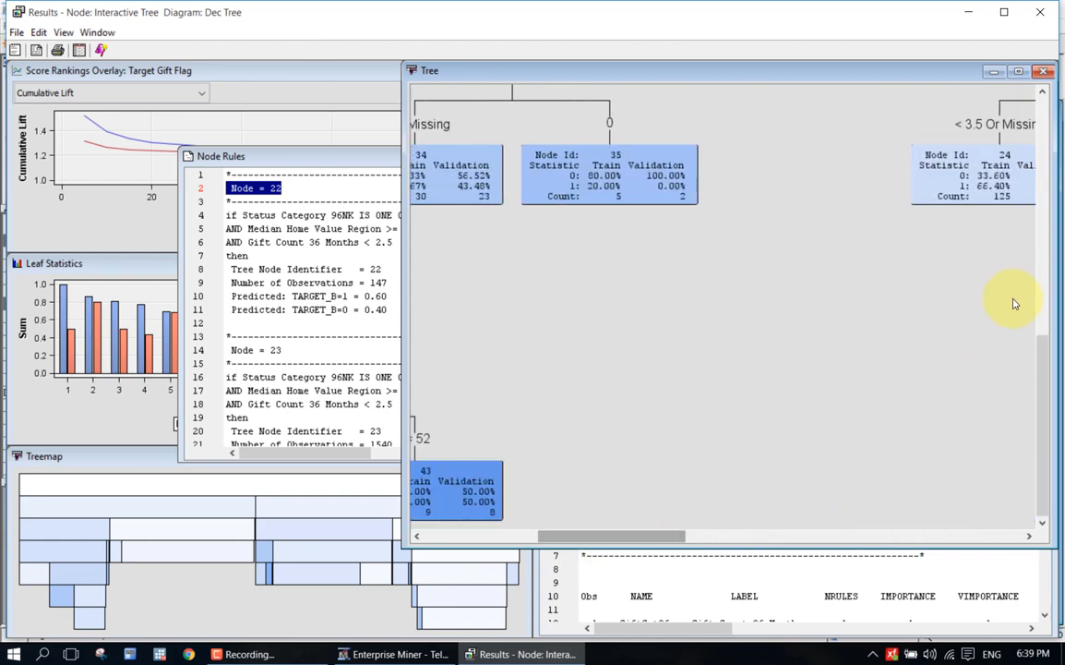
pyautogui.scroll(5, 1025, 286)
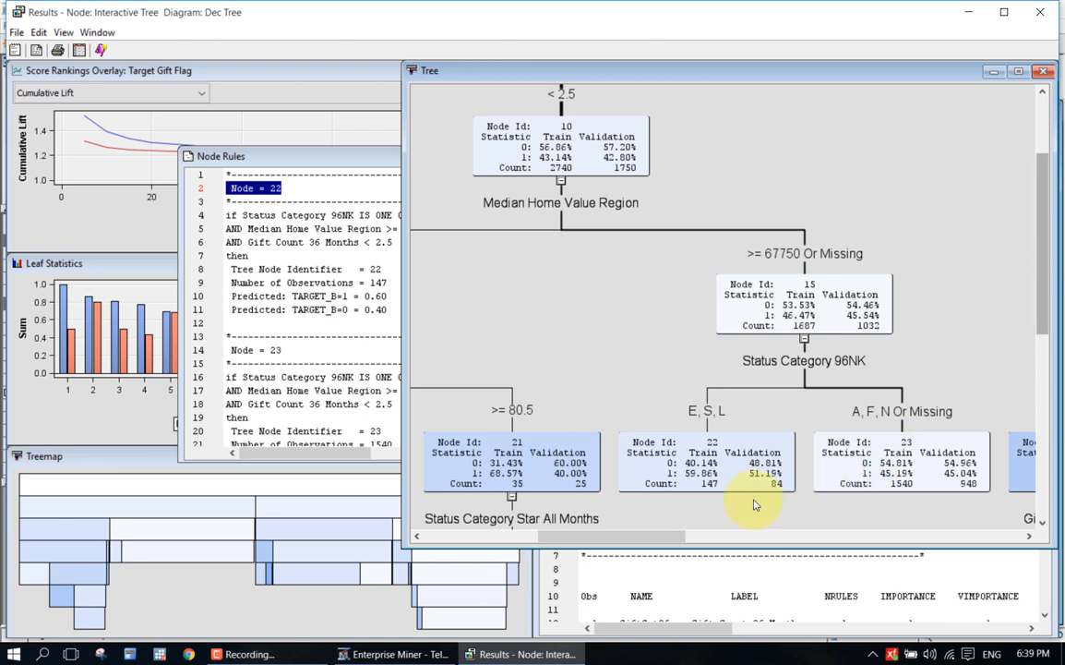
pyautogui.click(717, 473)
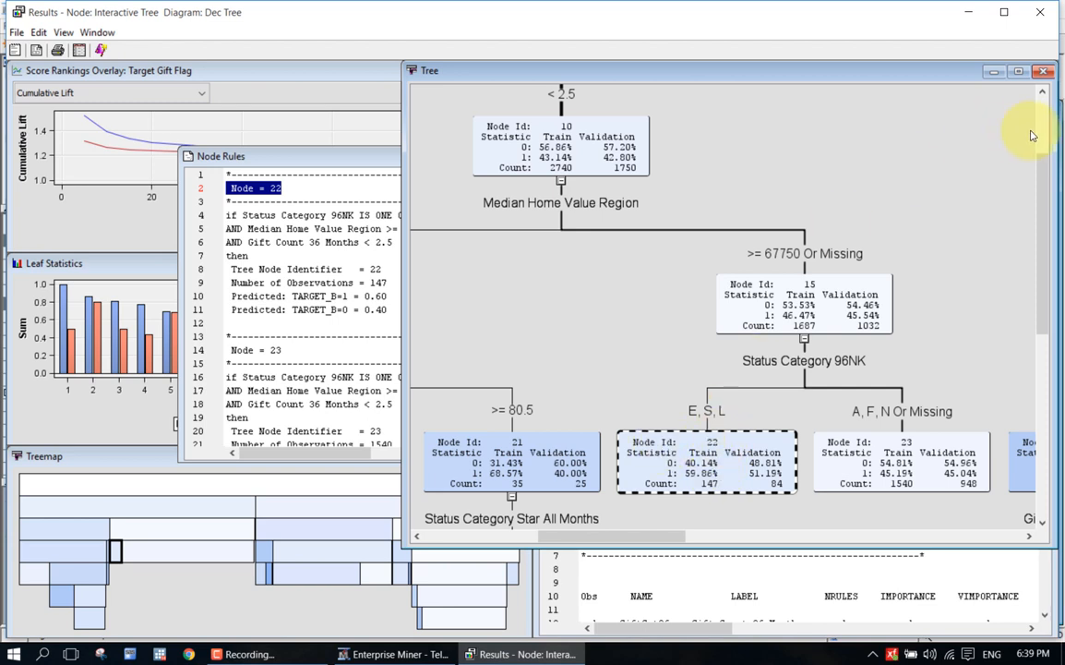
# Place the Node Rules window beside the tree and compare Node 22's if-conditions with the splits starting at Gift Count 36 Months
pyautogui.scroll(1, 1039, 153)
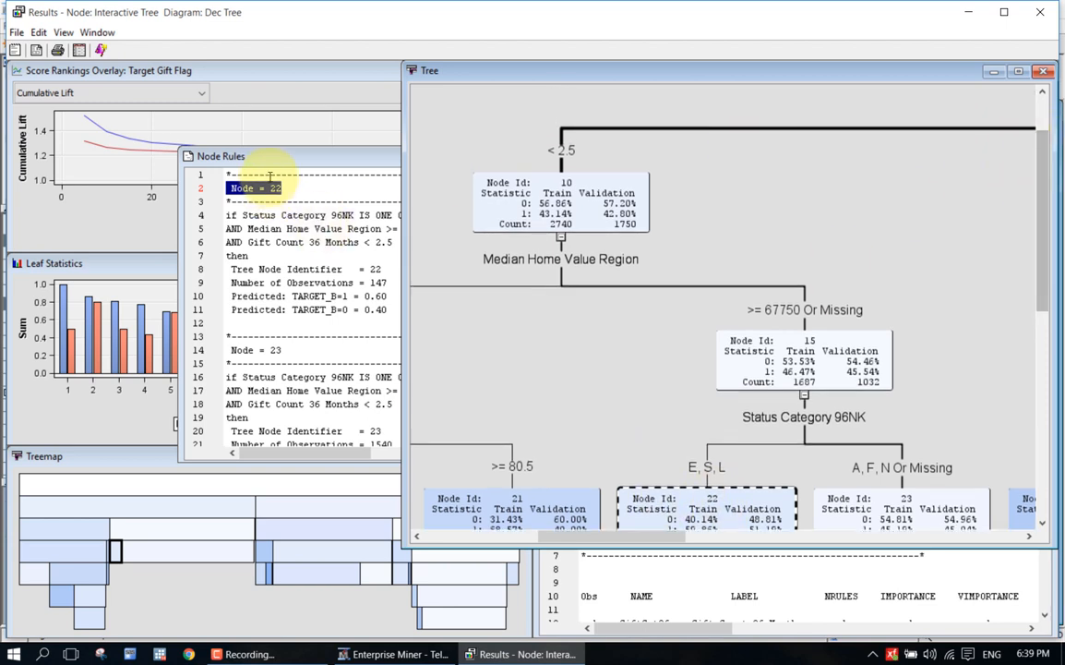
pyautogui.moveTo(269, 157); pyautogui.dragTo(121, 209)
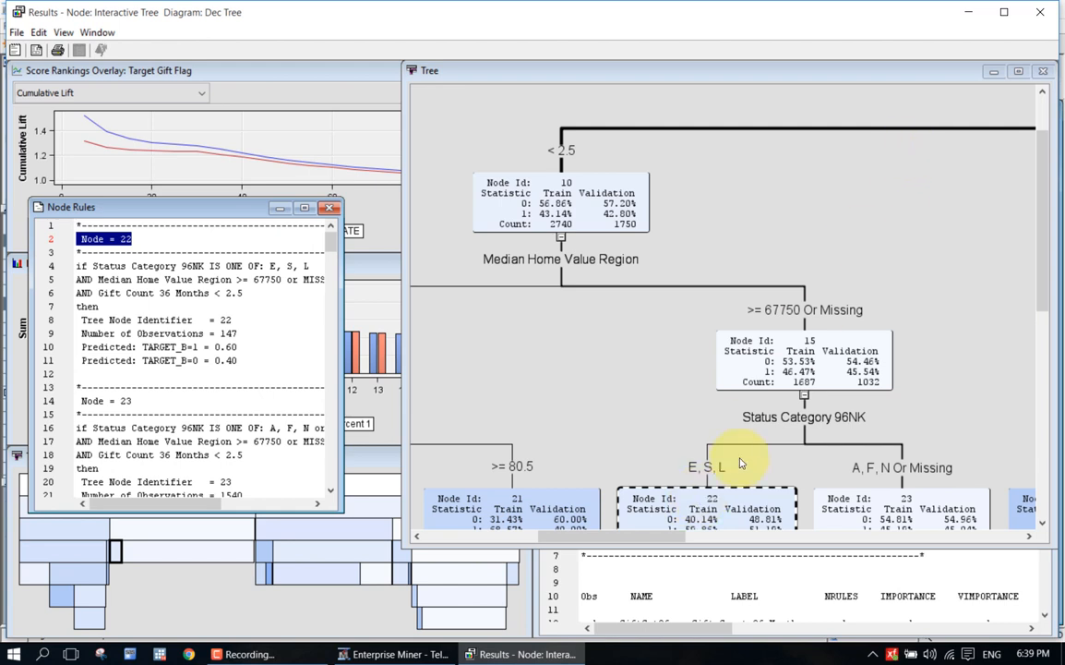
pyautogui.moveTo(661, 537); pyautogui.dragTo(734, 538)
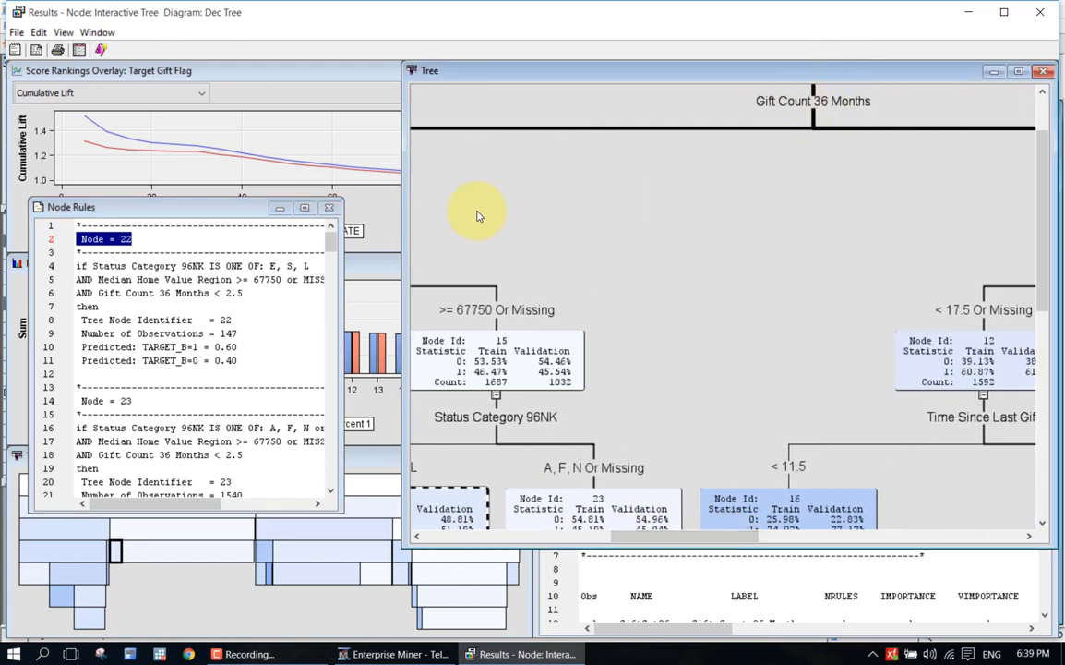
pyautogui.click(76, 266)
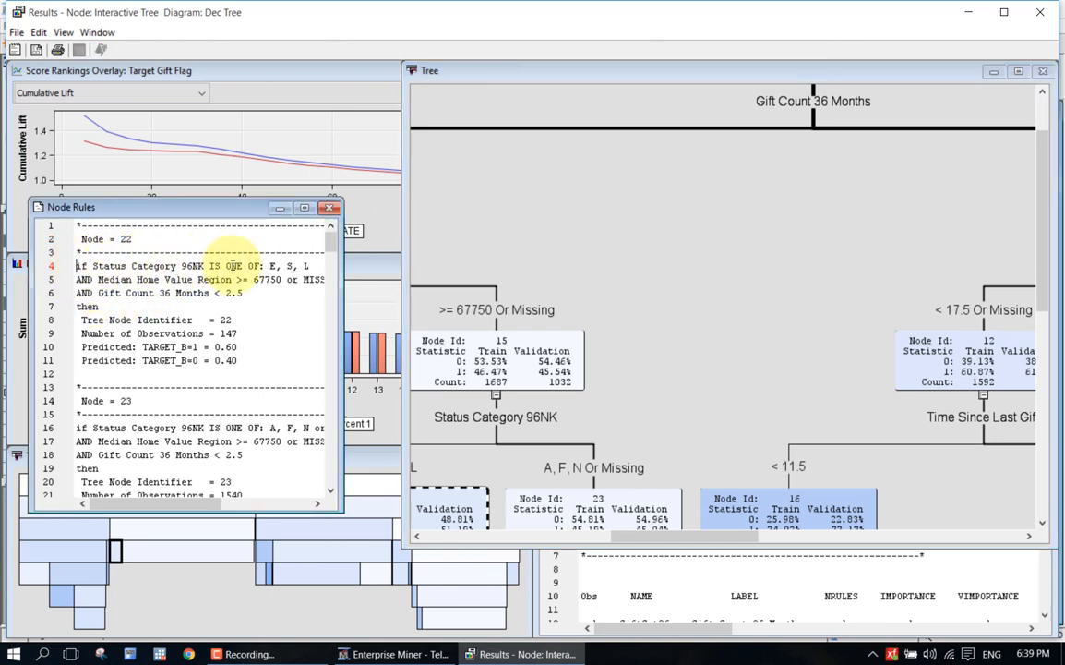
pyautogui.moveTo(1046, 202); pyautogui.dragTo(1037, 71)
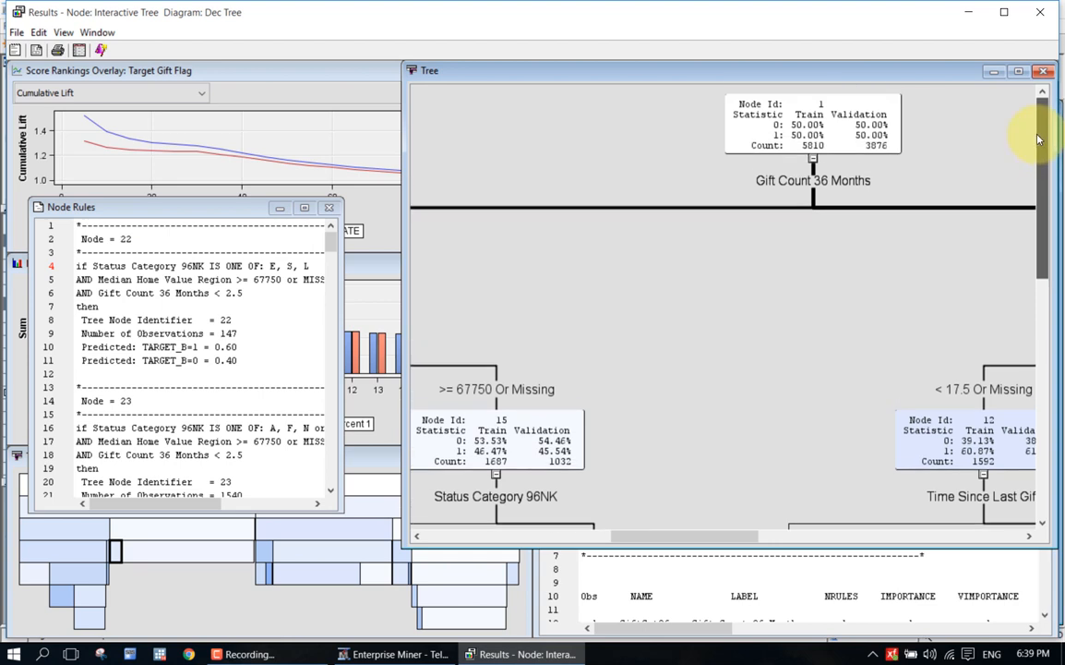
pyautogui.click(109, 272)
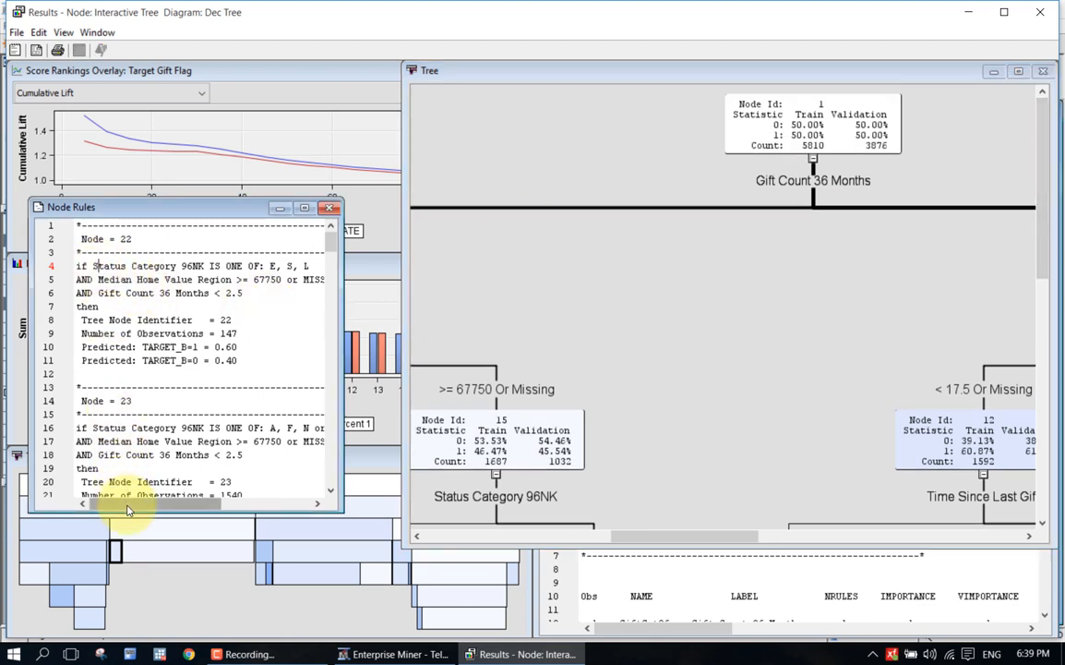
pyautogui.moveTo(128, 510); pyautogui.dragTo(93, 514)
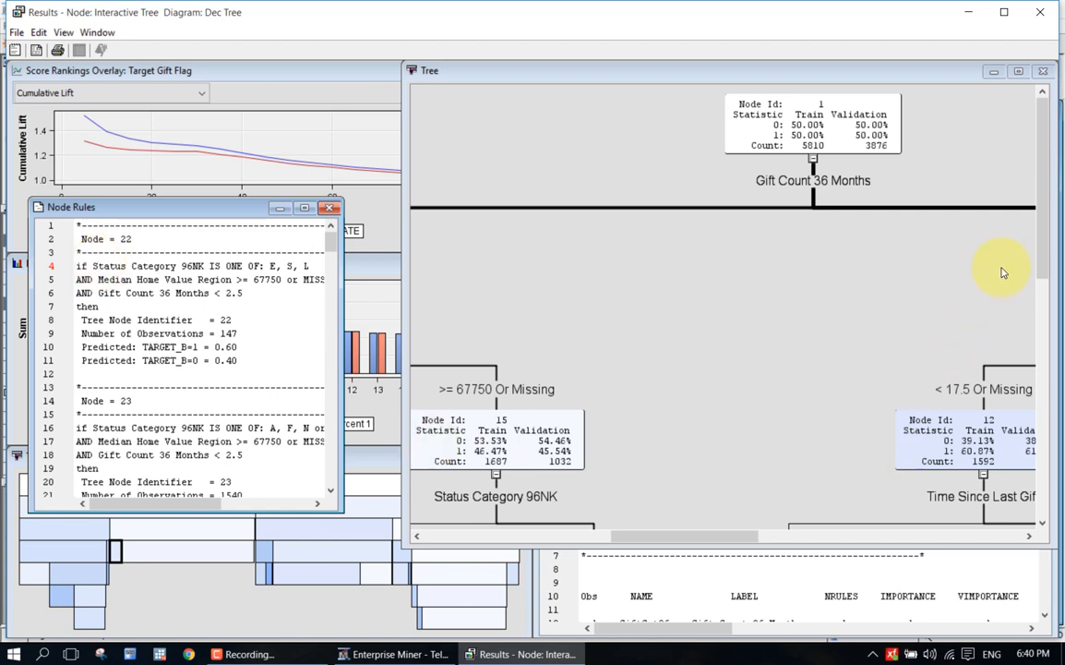
# Trace the path down to Node 22 through Median Home Value Region and Status Category 96NK and compare its statistics with the rule's predictions
pyautogui.moveTo(1044, 251); pyautogui.dragTo(1046, 350)
pyautogui.moveTo(744, 539); pyautogui.dragTo(687, 537)
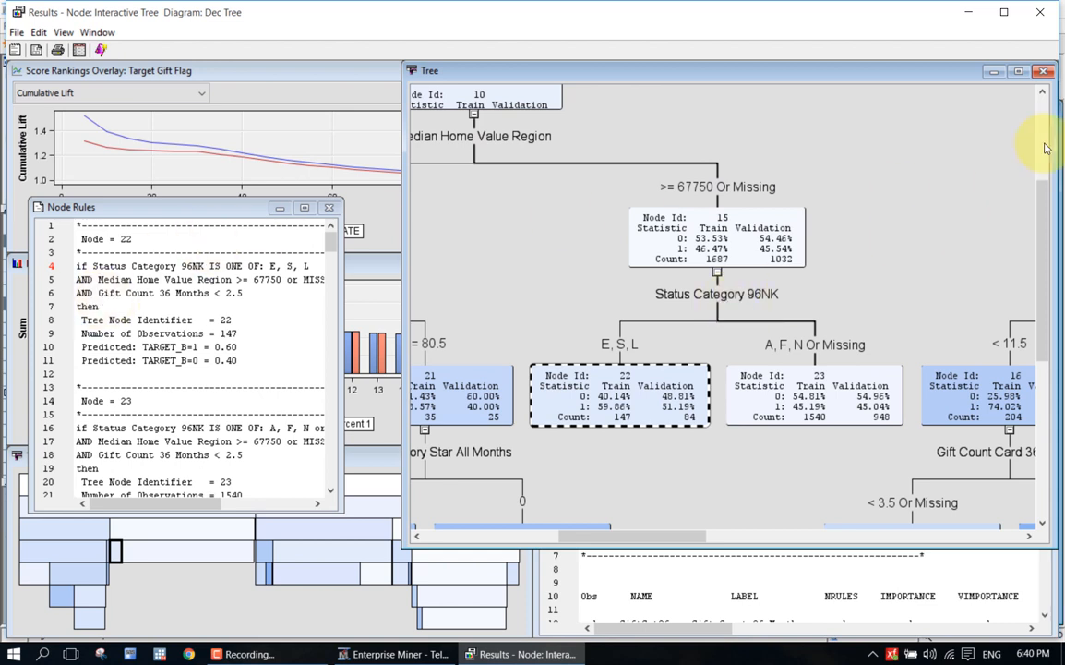
pyautogui.scroll(3, 1046, 147)
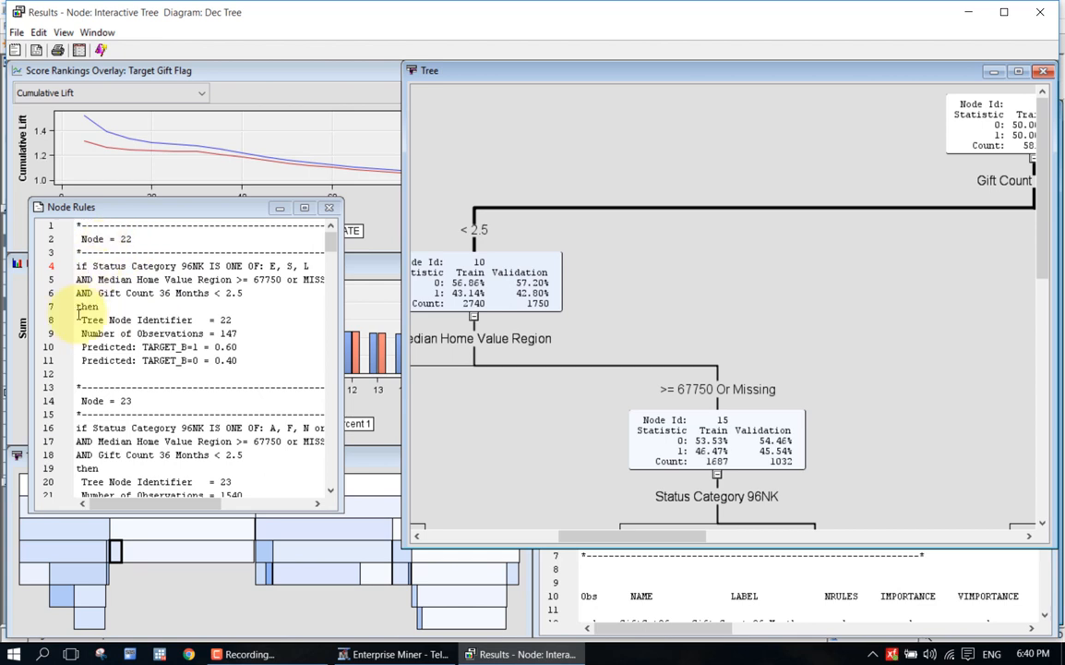
pyautogui.moveTo(1037, 239); pyautogui.dragTo(1034, 332)
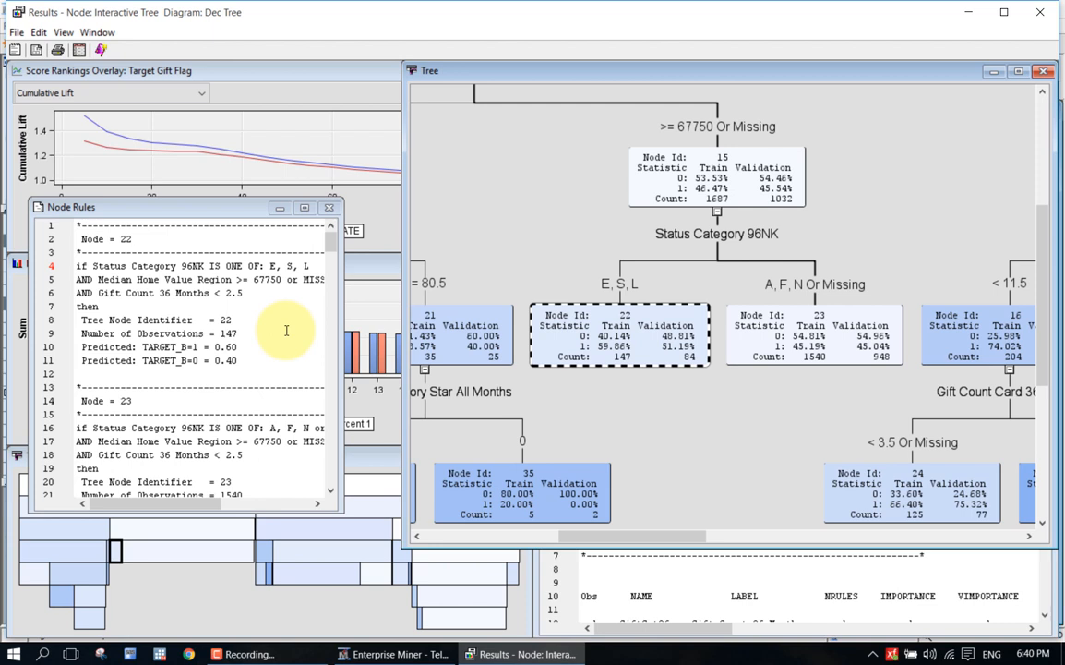
pyautogui.click(144, 239)
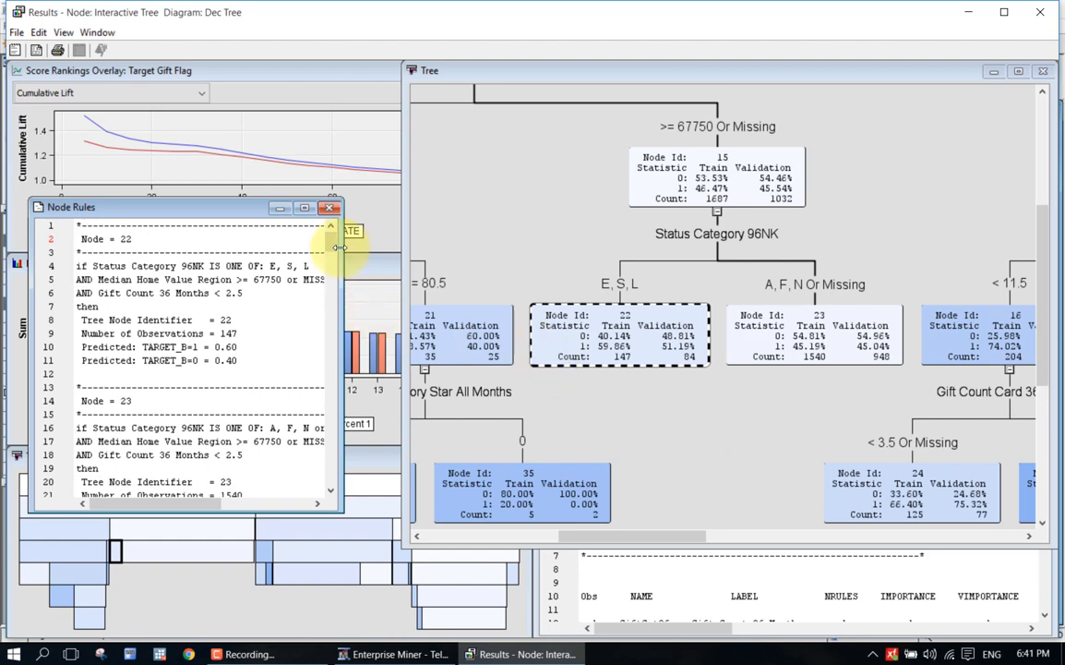
# Mark the whole Node 22 rule and widen the Node Rules window so its condition lines can be read in full
pyautogui.moveTo(335, 242)
pyautogui.mouseDown()
pyautogui.moveTo(325, 475)
pyautogui.moveTo(335, 218)
pyautogui.mouseUp()
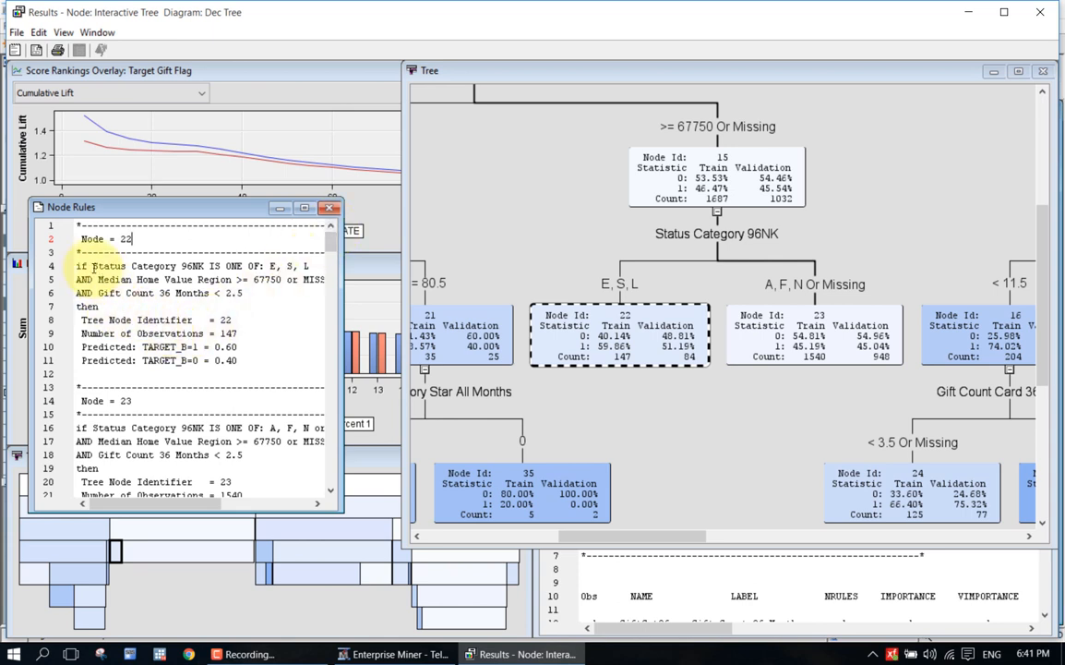
pyautogui.moveTo(81, 239); pyautogui.dragTo(122, 387)
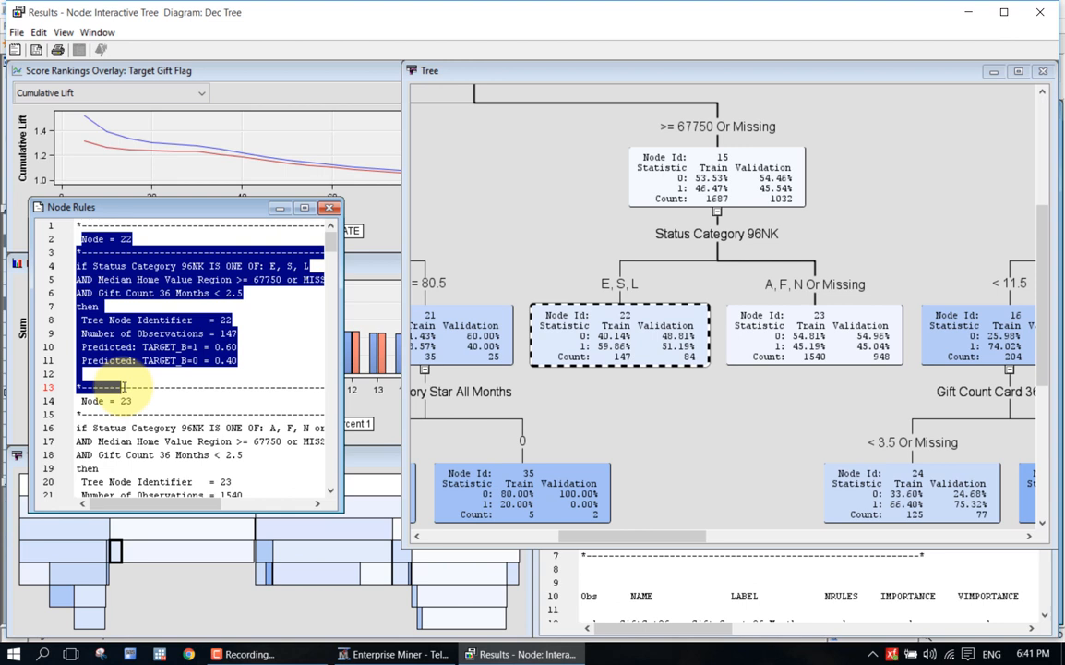
pyautogui.click(196, 369)
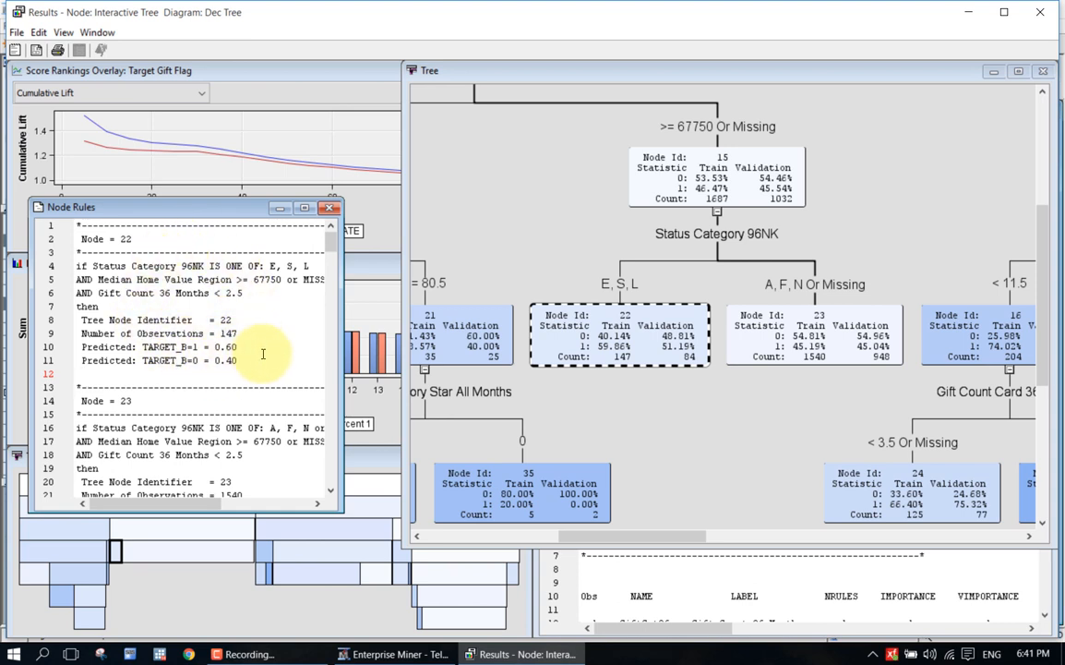
pyautogui.moveTo(341, 365); pyautogui.dragTo(464, 349)
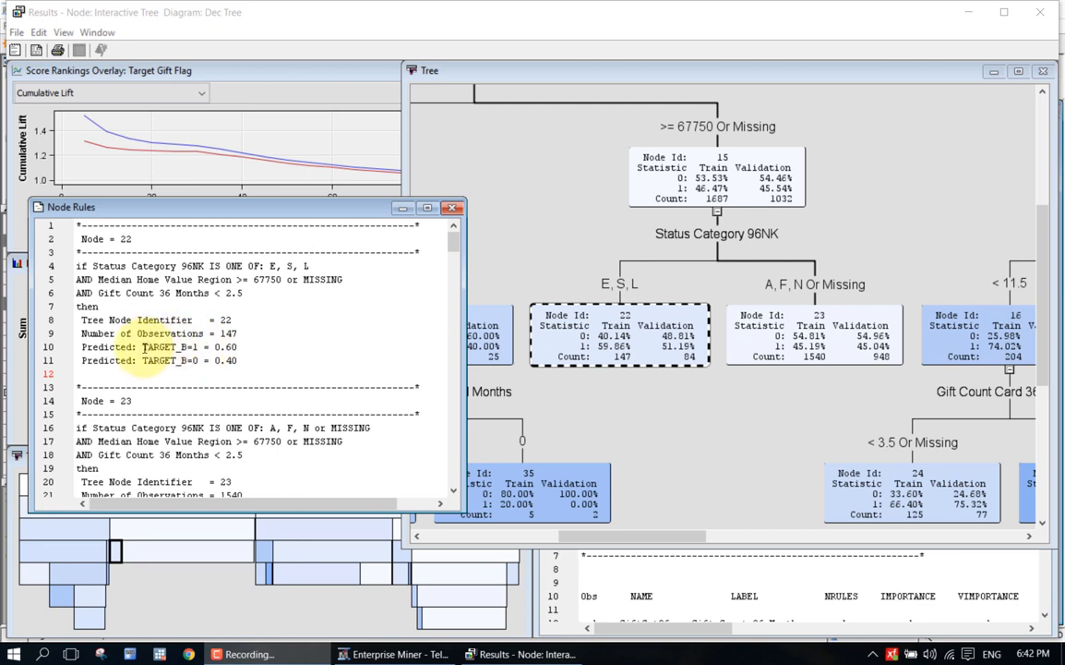
# Examine Node 22's predicted TARGET_B probabilities and number of observations in the rule text, and close the Node Rules window
pyautogui.moveTo(143, 347); pyautogui.dragTo(238, 347)
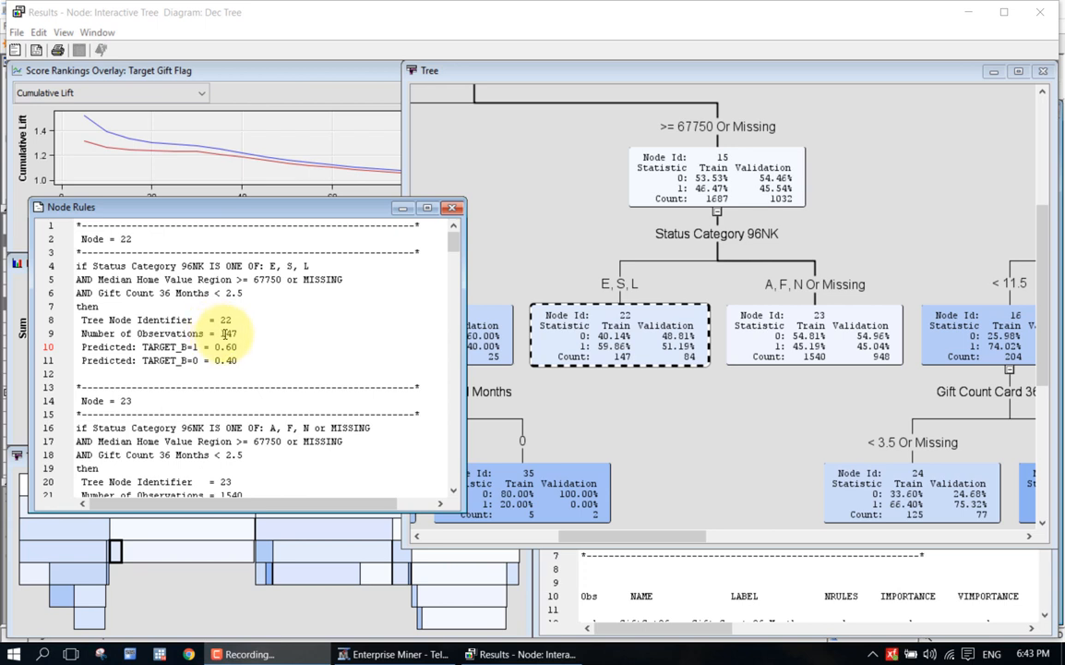
pyautogui.doubleClick(228, 333)
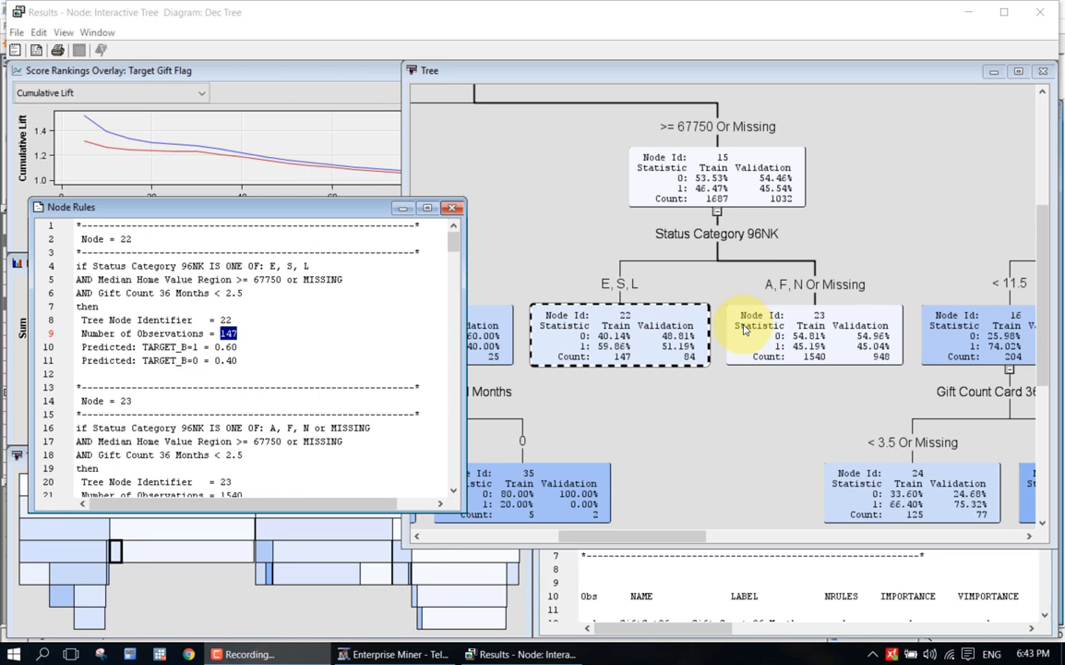
pyautogui.moveTo(226, 348); pyautogui.dragTo(243, 348)
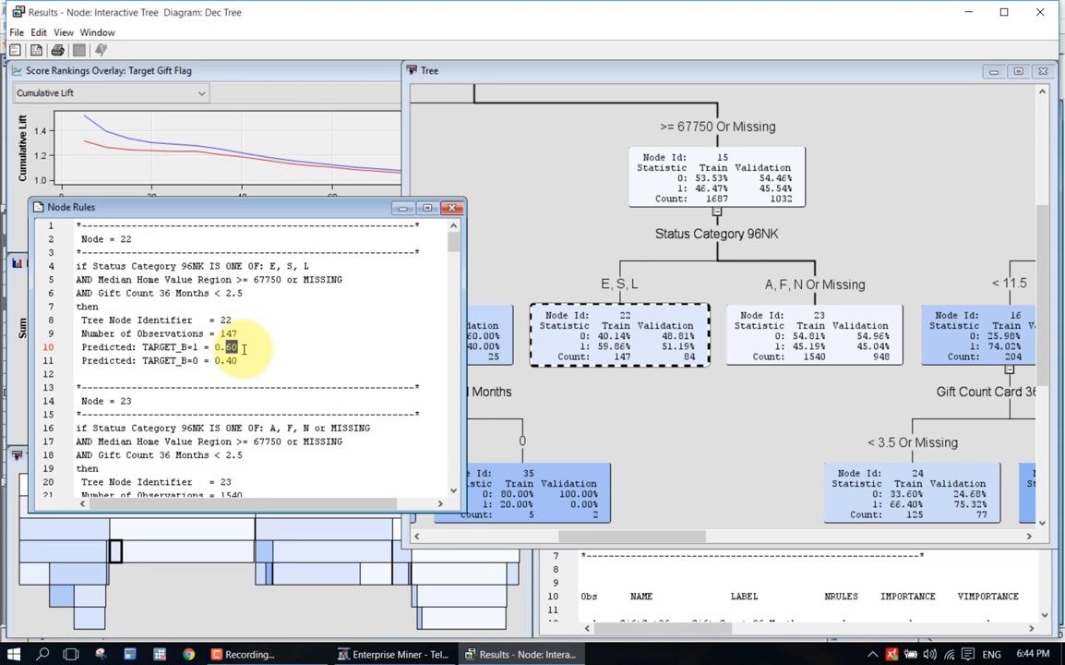
pyautogui.click(263, 345)
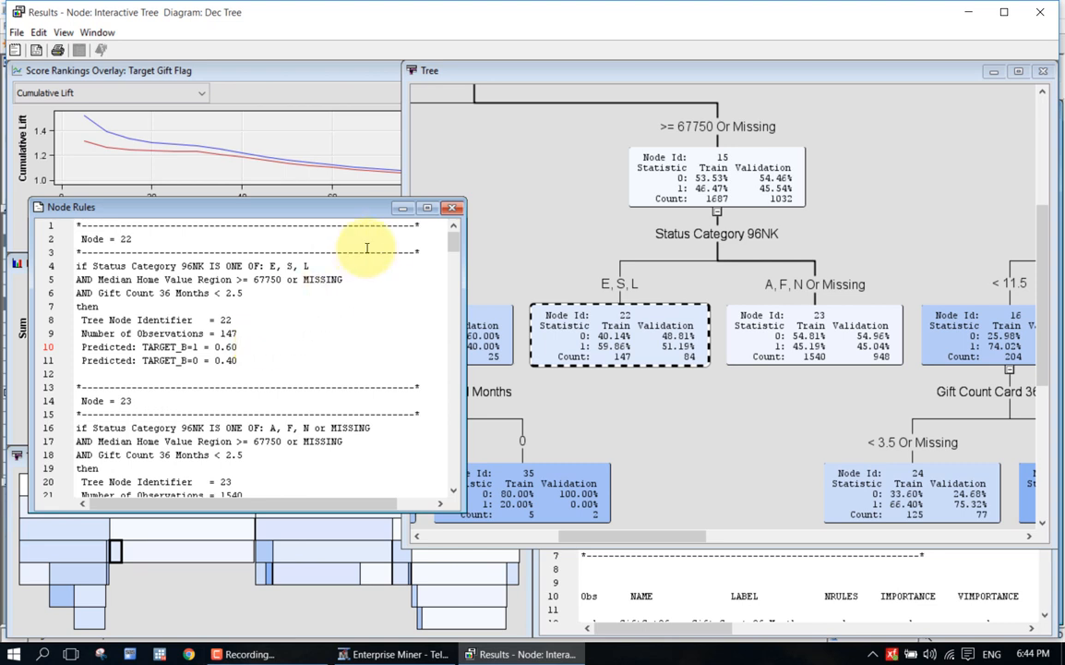
pyautogui.click(451, 209)
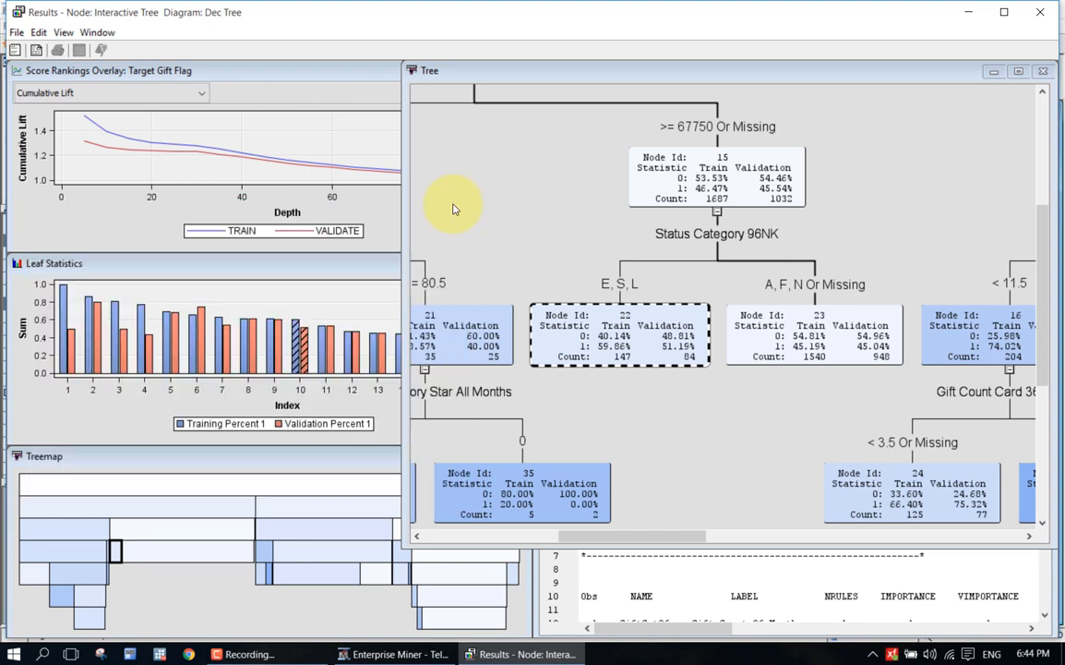
pyautogui.click(63, 32)
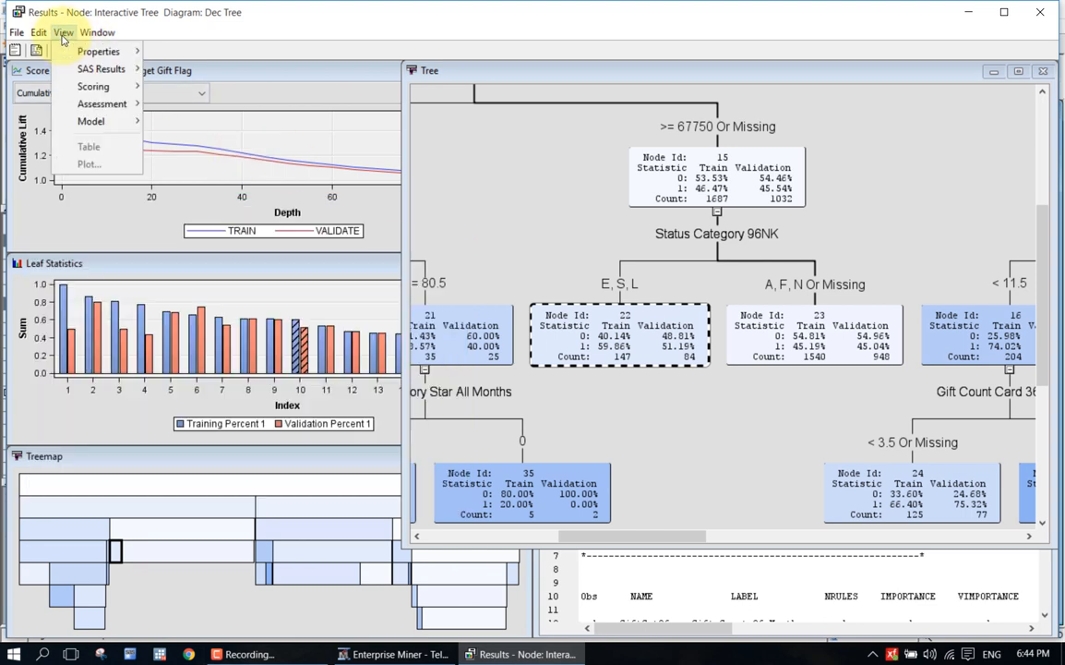
pyautogui.moveTo(89, 126)
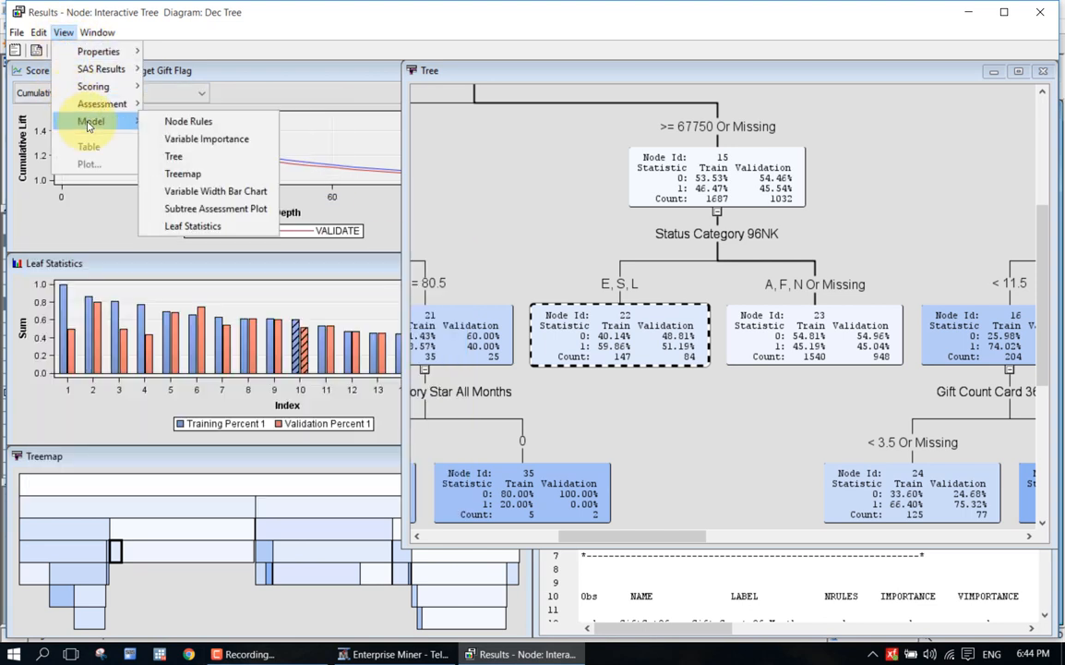
pyautogui.click(468, 76)
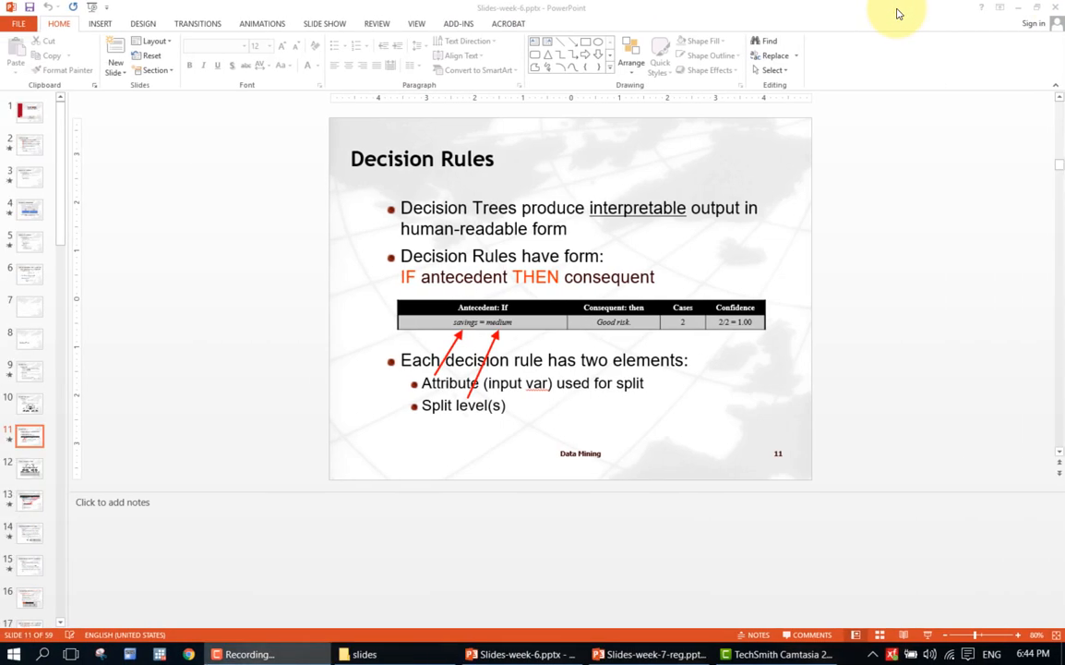
pyautogui.click(945, 248)
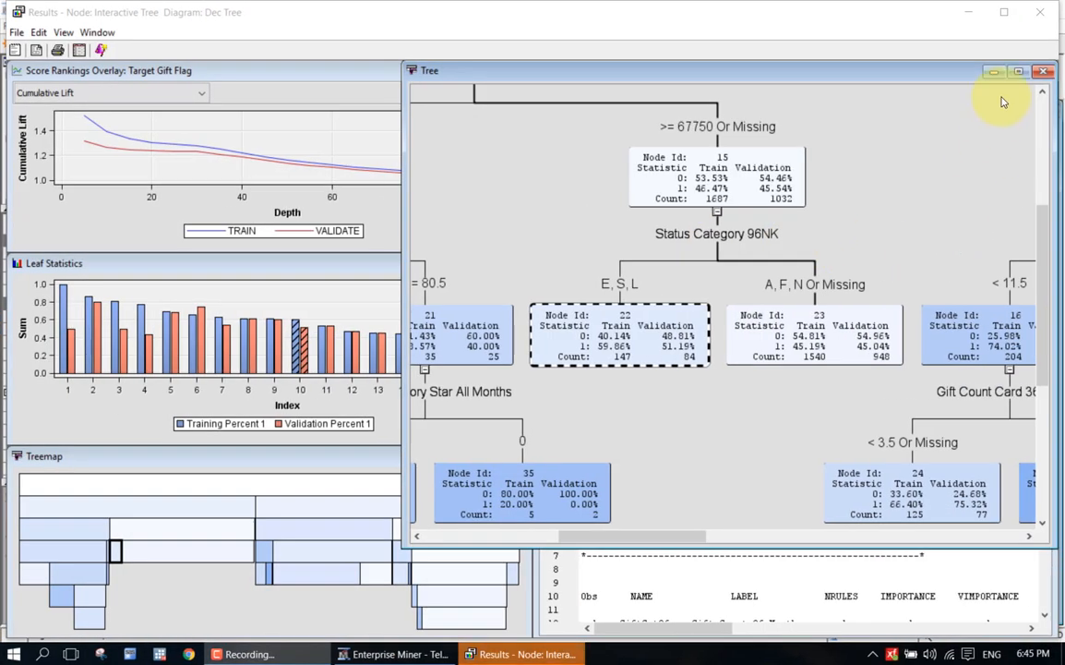
# Maximize the Tree window and check which action modes and rule tools are offered for Node 24 and Node 16
pyautogui.click(1018, 72)
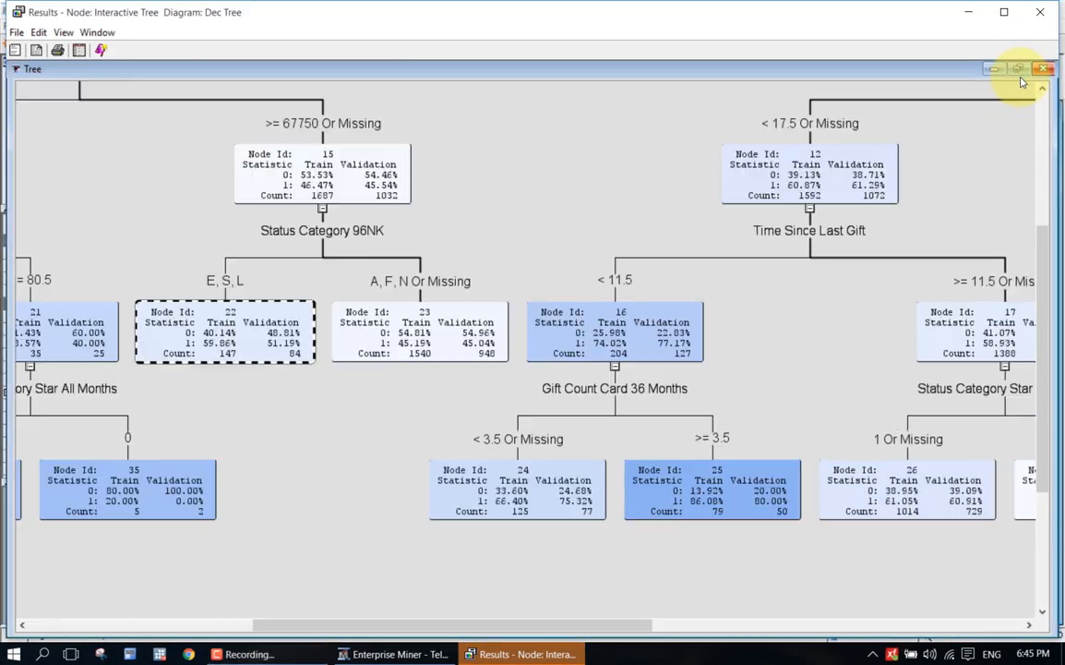
pyautogui.rightClick(563, 490)
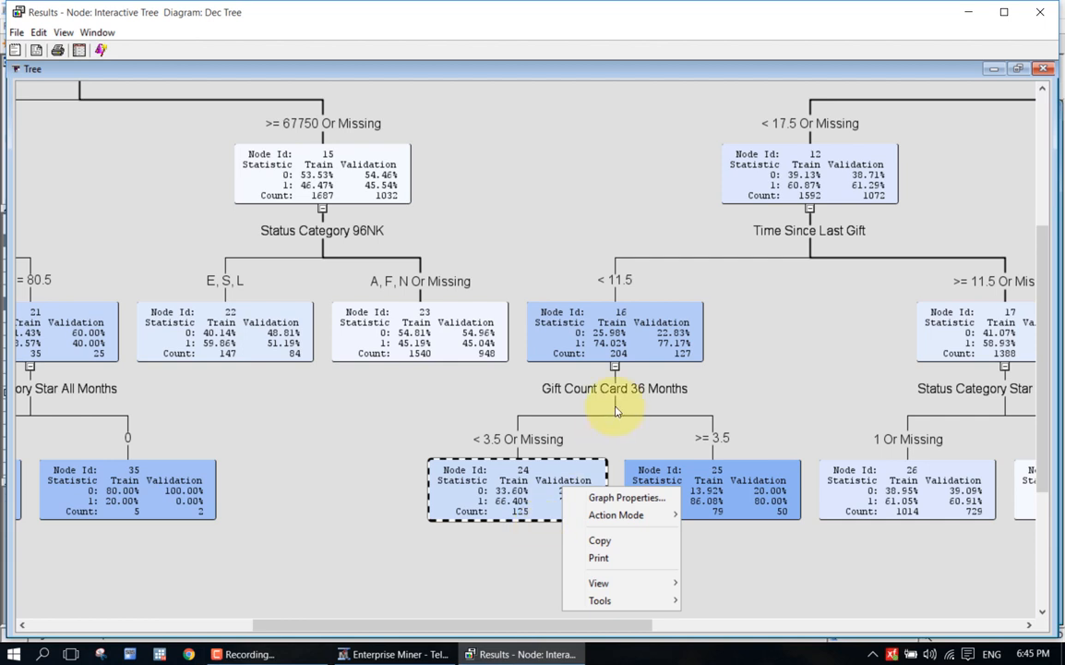
pyautogui.moveTo(619, 523)
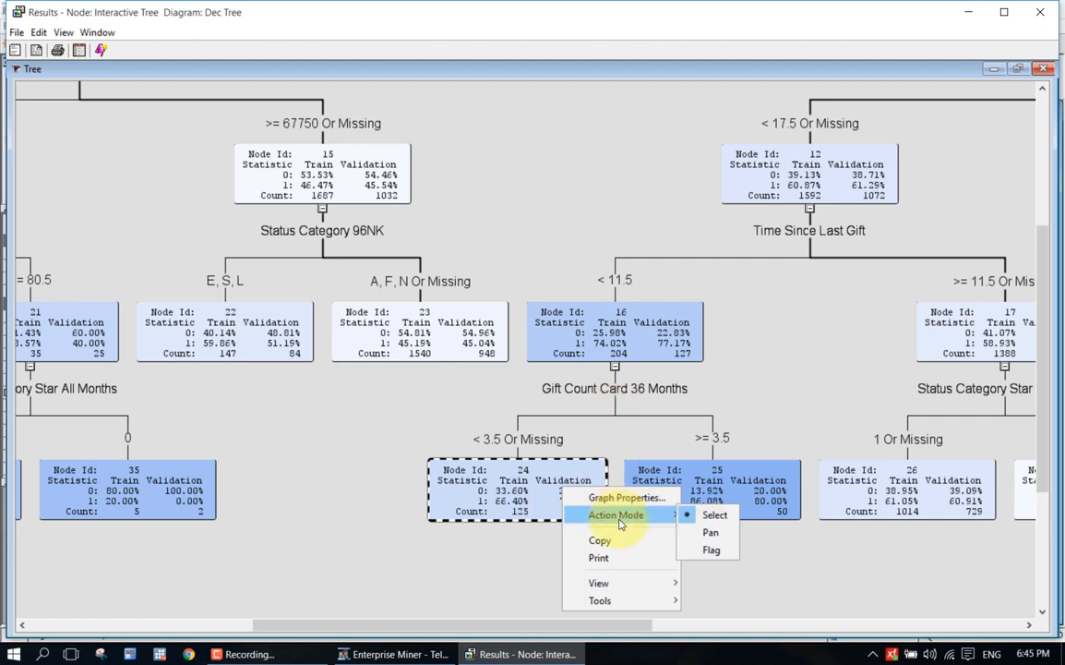
pyautogui.click(528, 560)
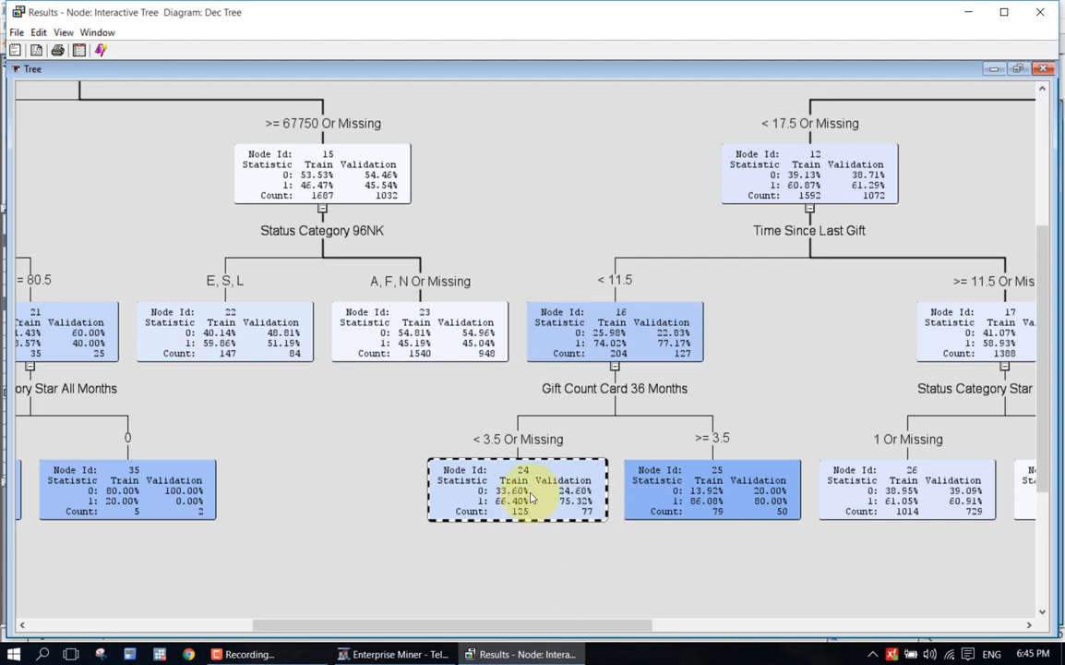
pyautogui.rightClick(619, 354)
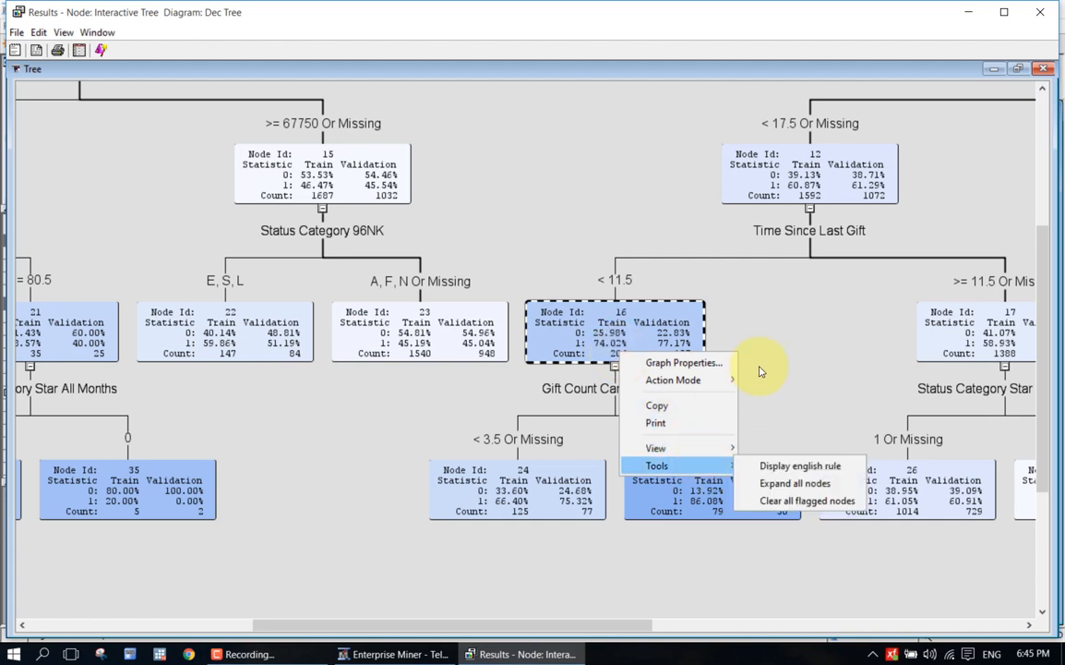
pyautogui.click(784, 323)
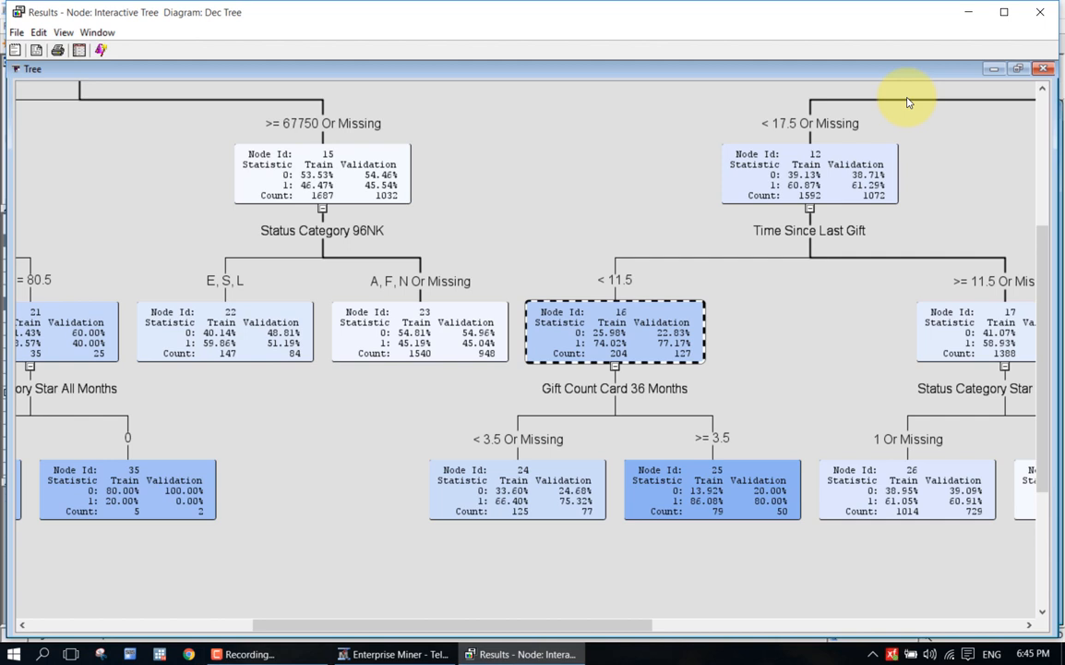
# Close the results and add a Decision Tree node to the diagram below the Interactive Tree node
pyautogui.click(1039, 14)
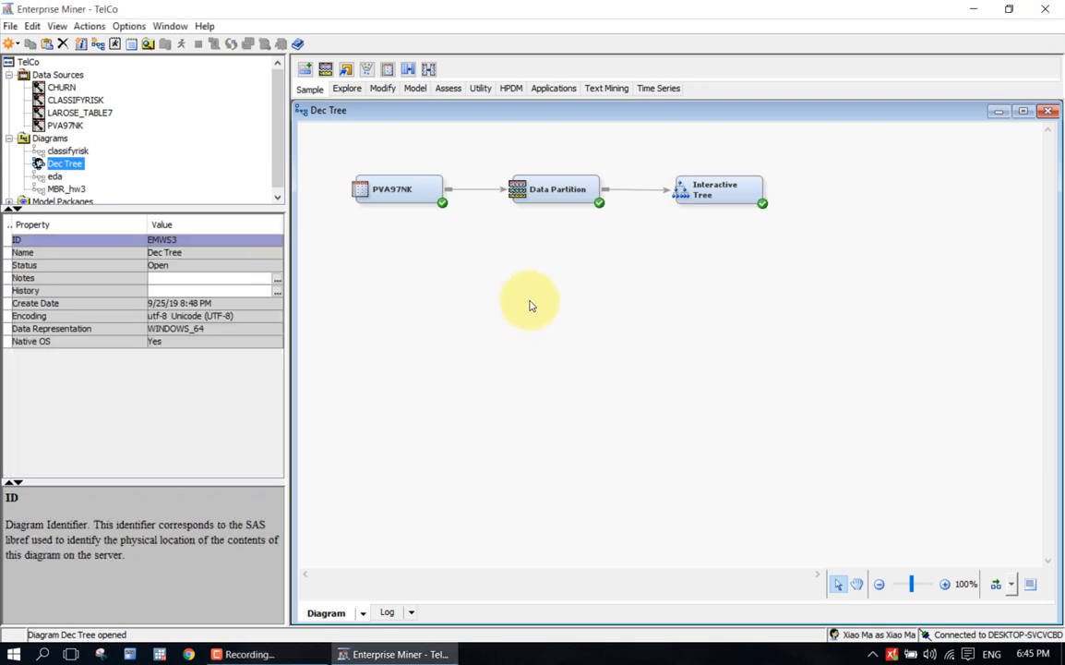
pyautogui.click(414, 88)
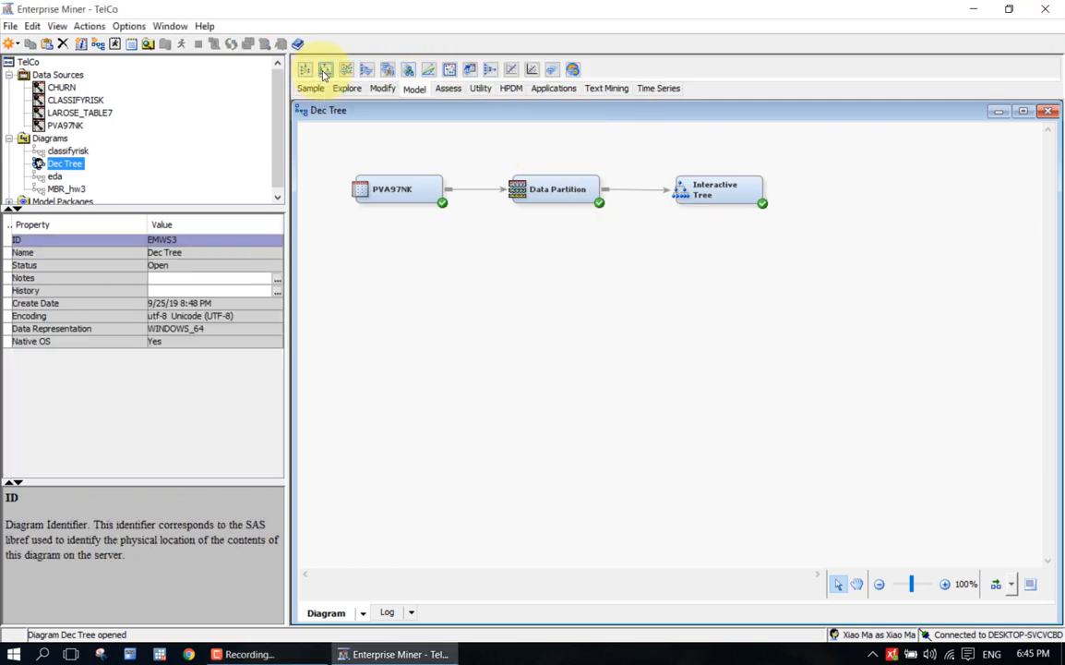
pyautogui.moveTo(325, 74); pyautogui.dragTo(694, 242)
# Rename the Interactive Tree node as Maximal Tree
pyautogui.click(719, 189)
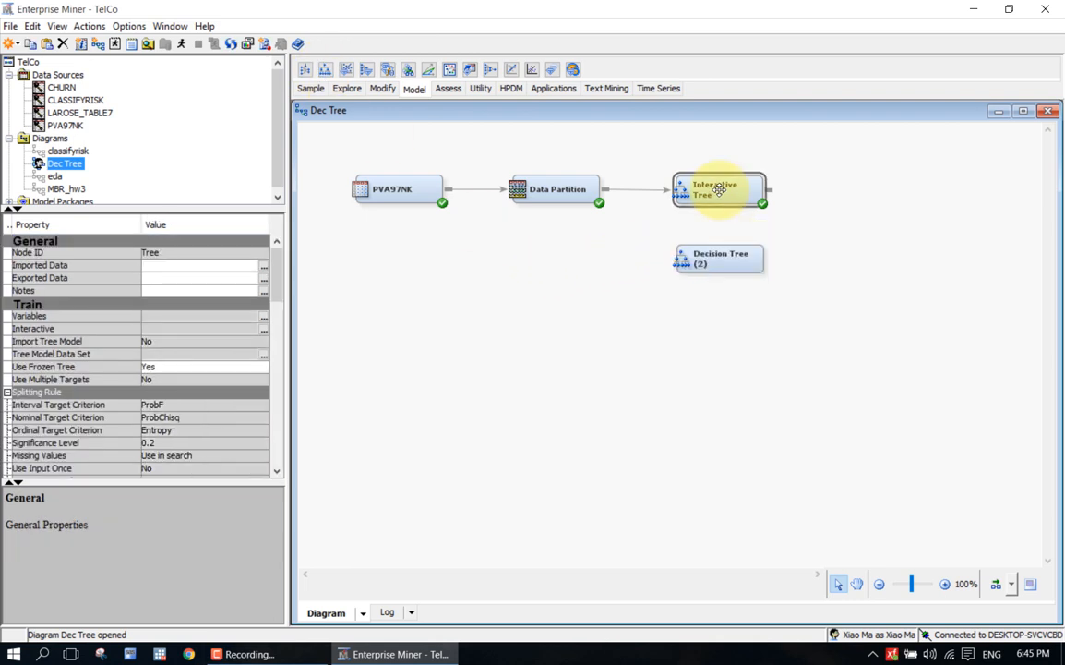
pyautogui.rightClick(736, 194)
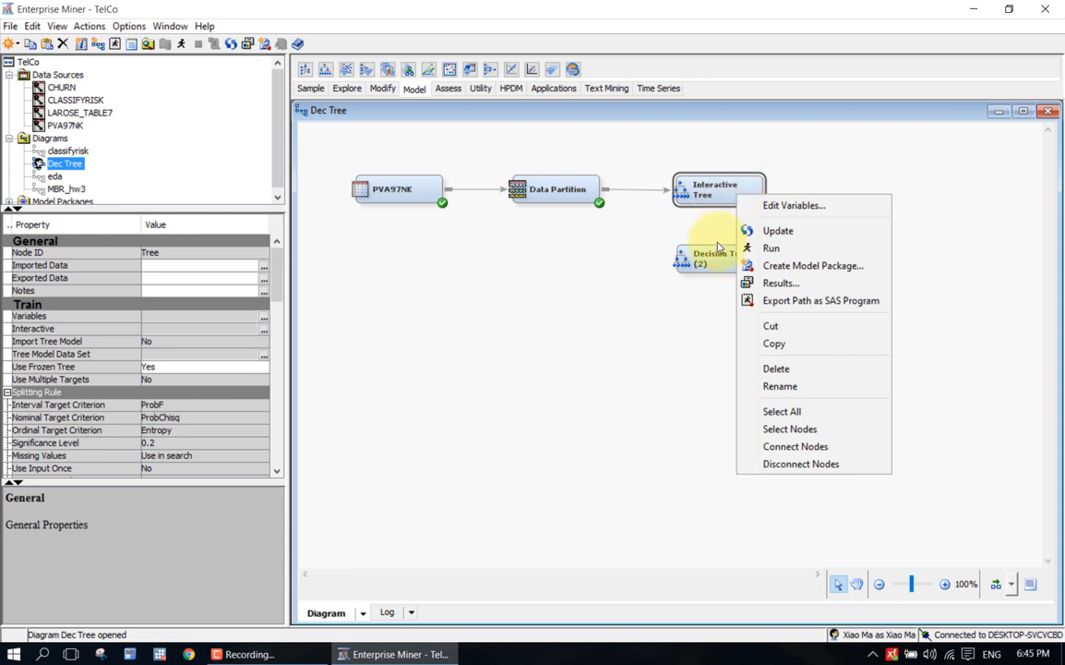
pyautogui.click(750, 387)
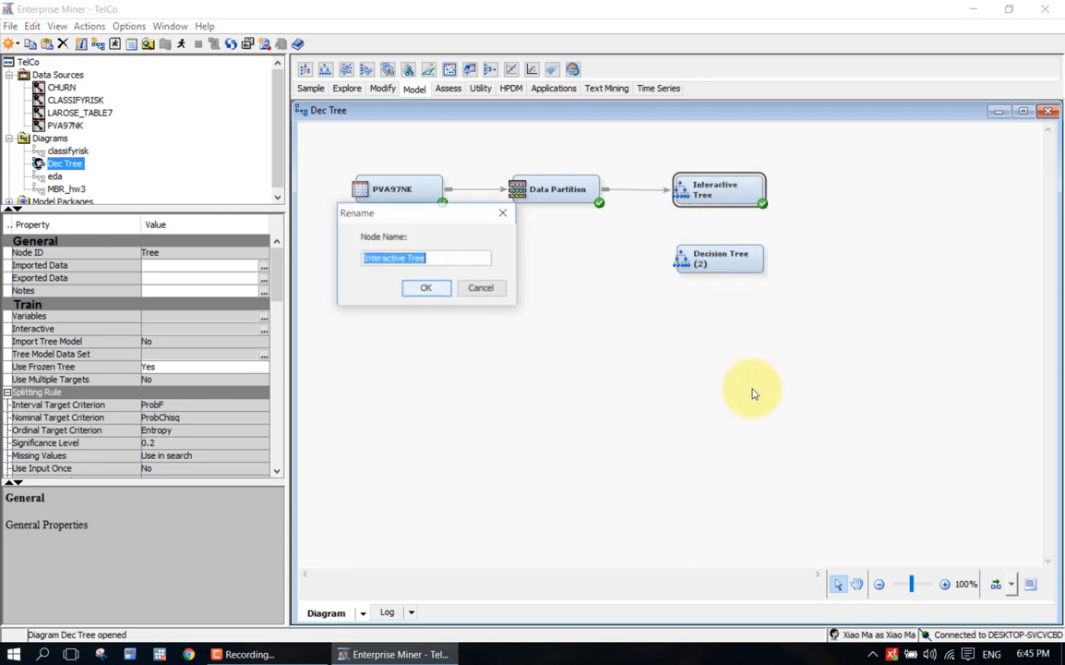
pyautogui.write('Maximal ')
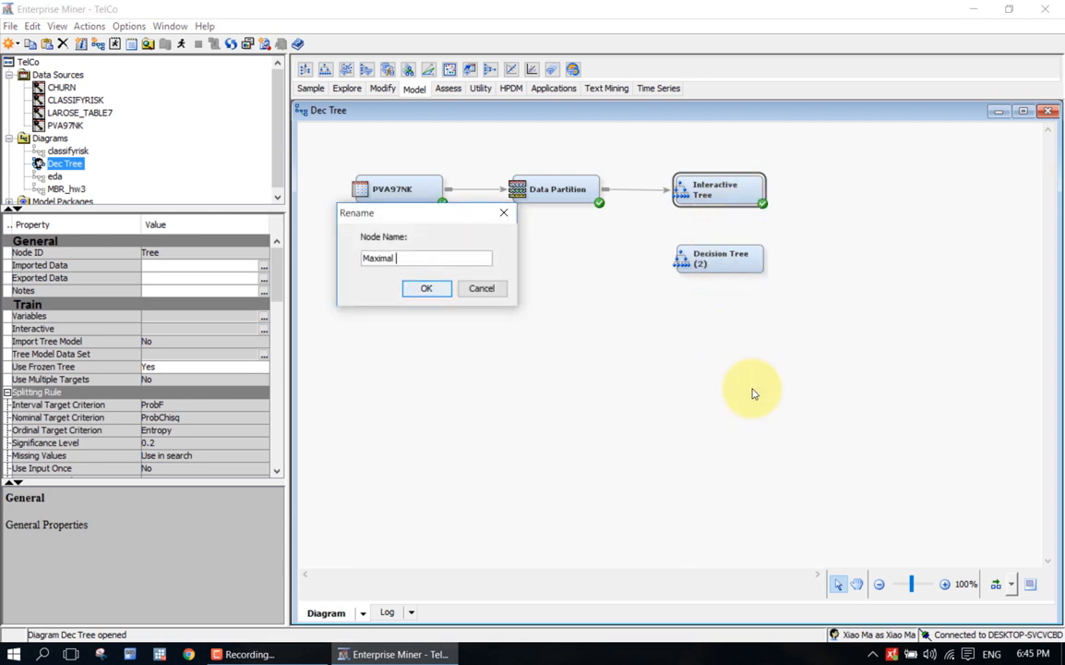
pyautogui.write('Tree')
pyautogui.press('Return')
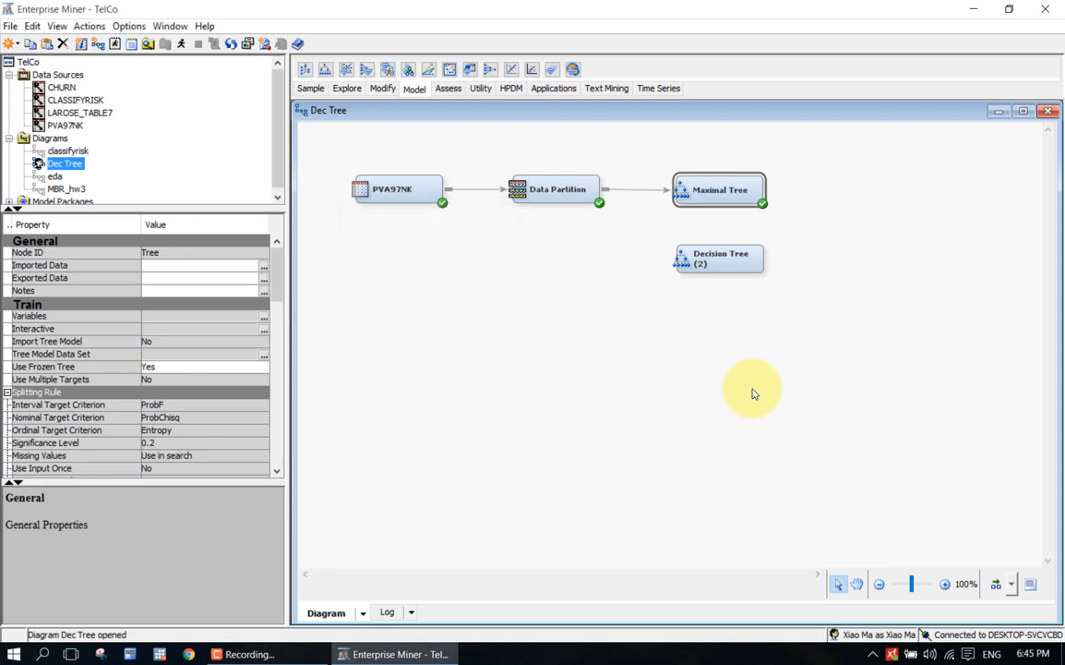
# Rename the newly added Decision Tree node as Best Classification Tree
pyautogui.click(742, 266)
pyautogui.rightClick(742, 266)
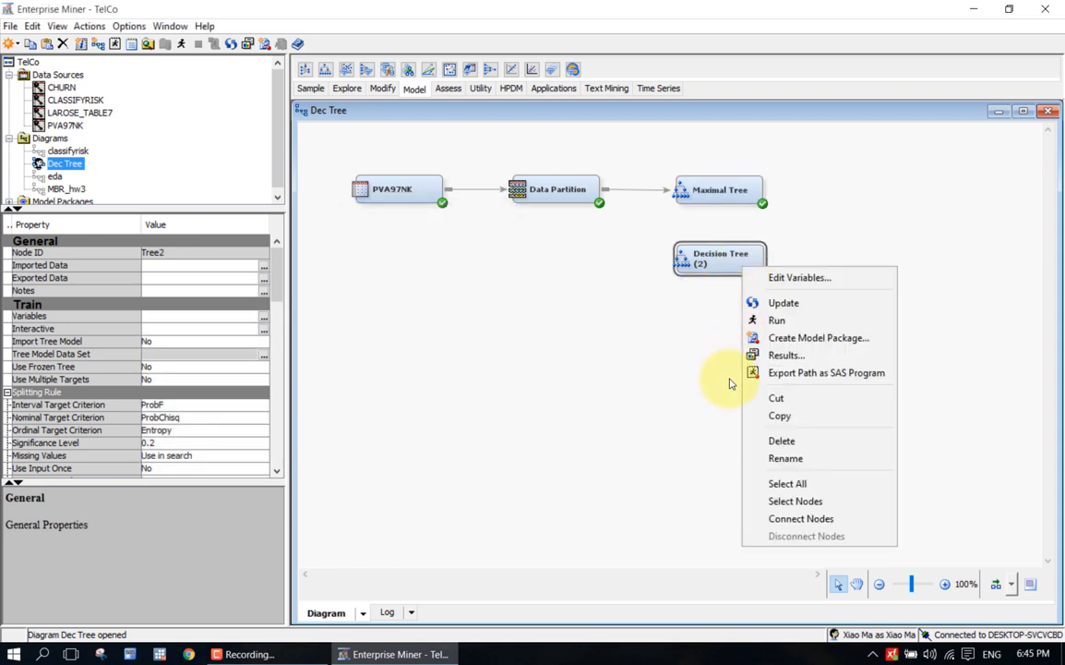
pyautogui.click(785, 459)
pyautogui.write('B')
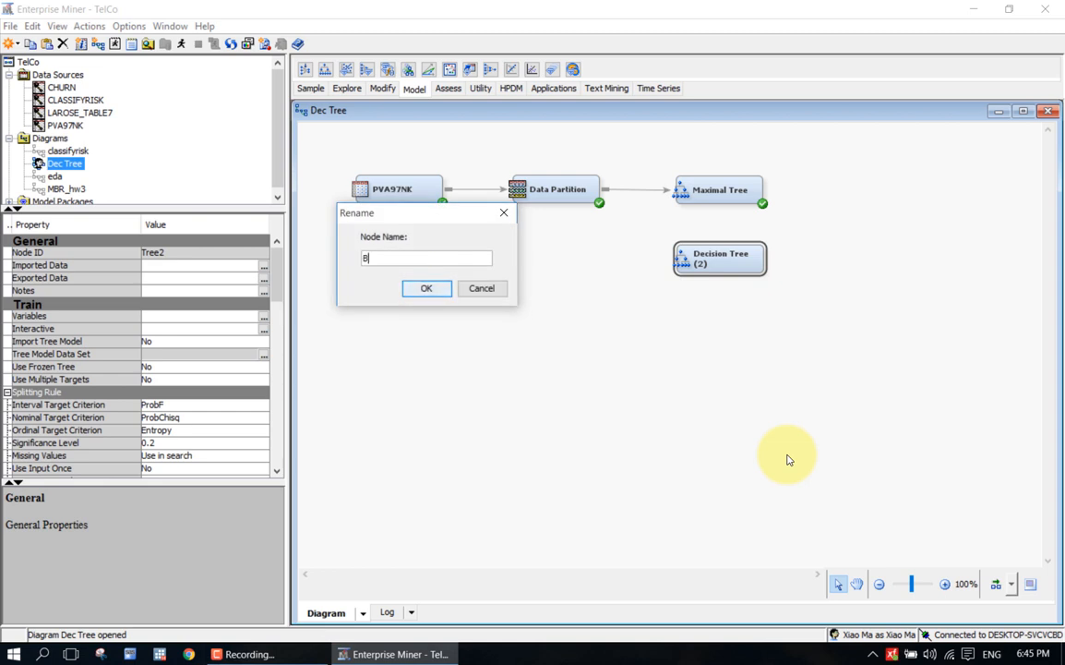
pyautogui.write('est Classification Tree')
pyautogui.press('Return')
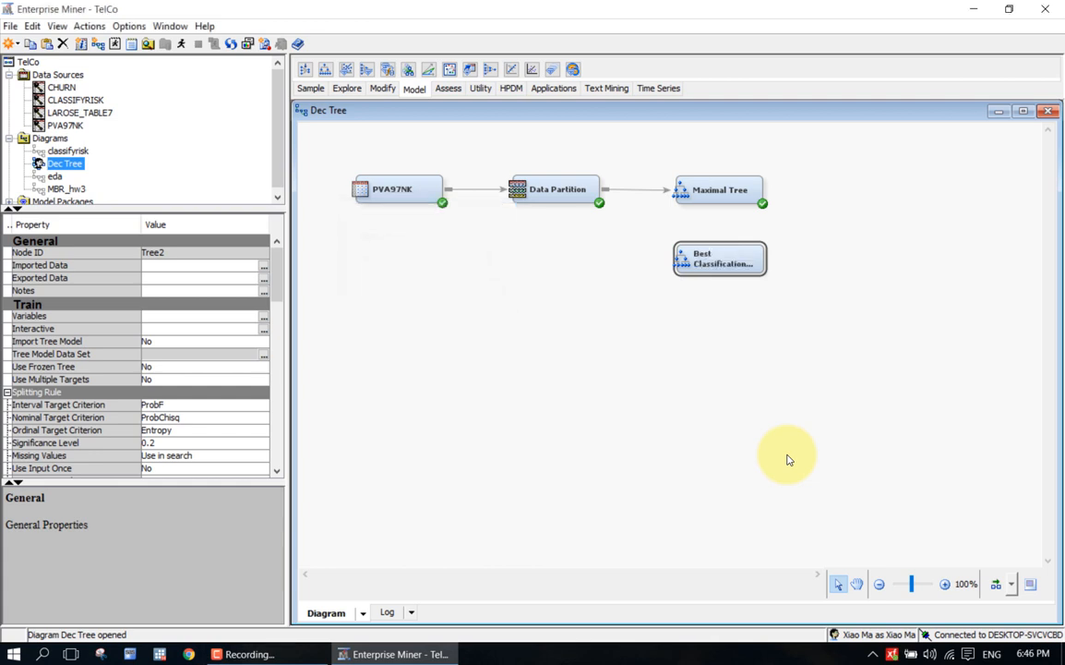
# Connect the Data Partition node to the Best Classification Tree node
pyautogui.click(611, 189)
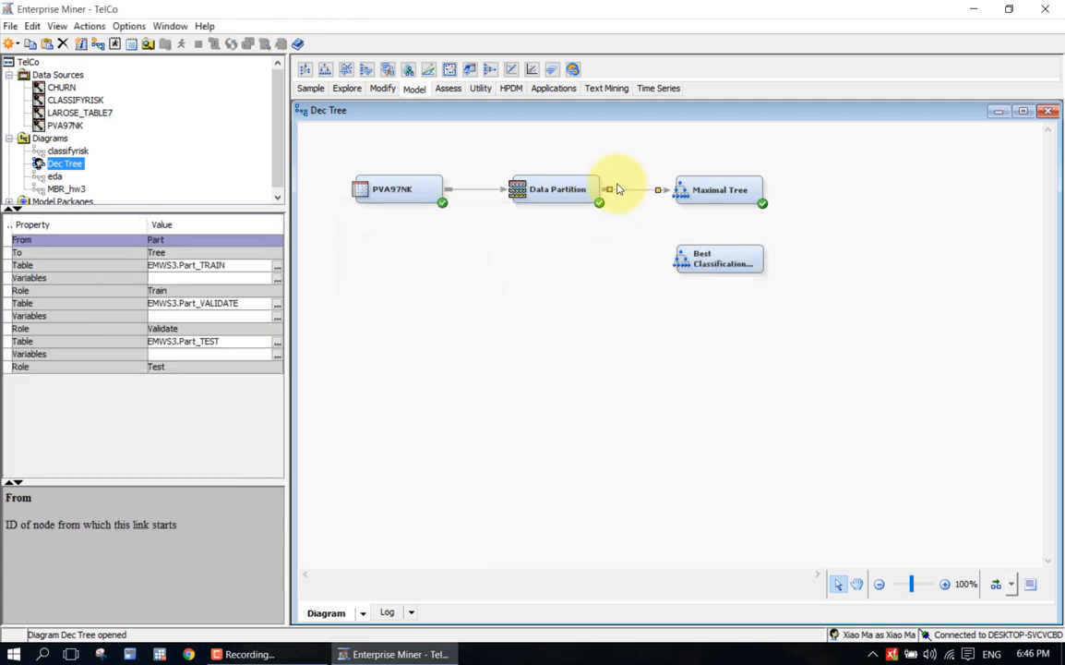
pyautogui.moveTo(611, 189)
pyautogui.mouseDown()
pyautogui.moveTo(621, 195)
pyautogui.moveTo(602, 181)
pyautogui.moveTo(697, 252)
pyautogui.mouseUp()
pyautogui.click(607, 171)
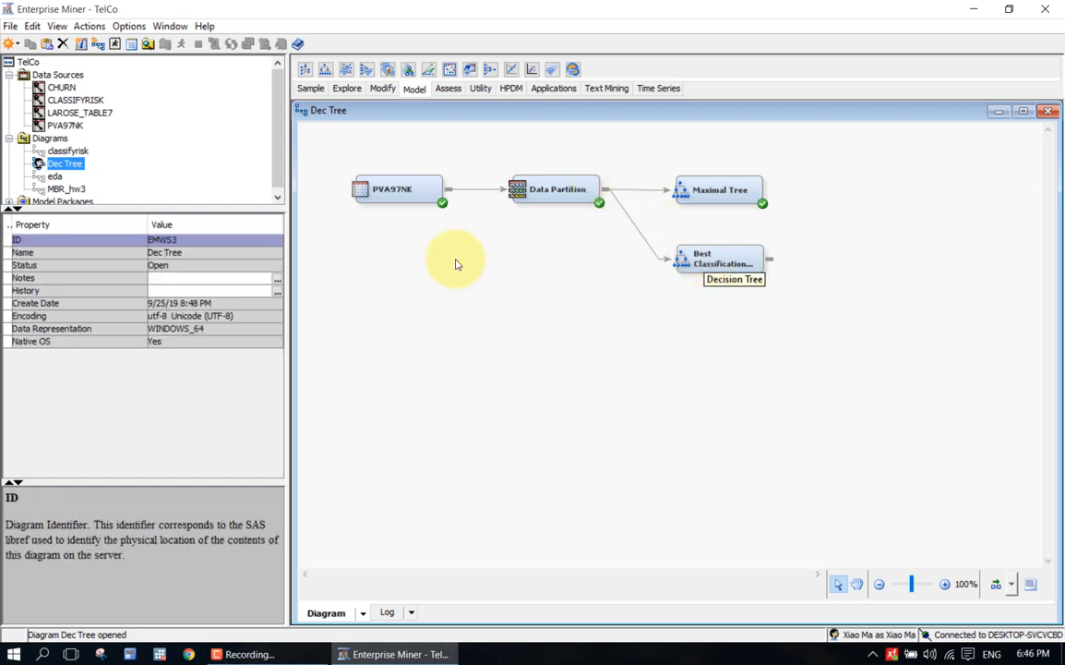
# Open the interactive tree for the Best Classification Tree node and split the root node on GiftCnt36
pyautogui.click(732, 249)
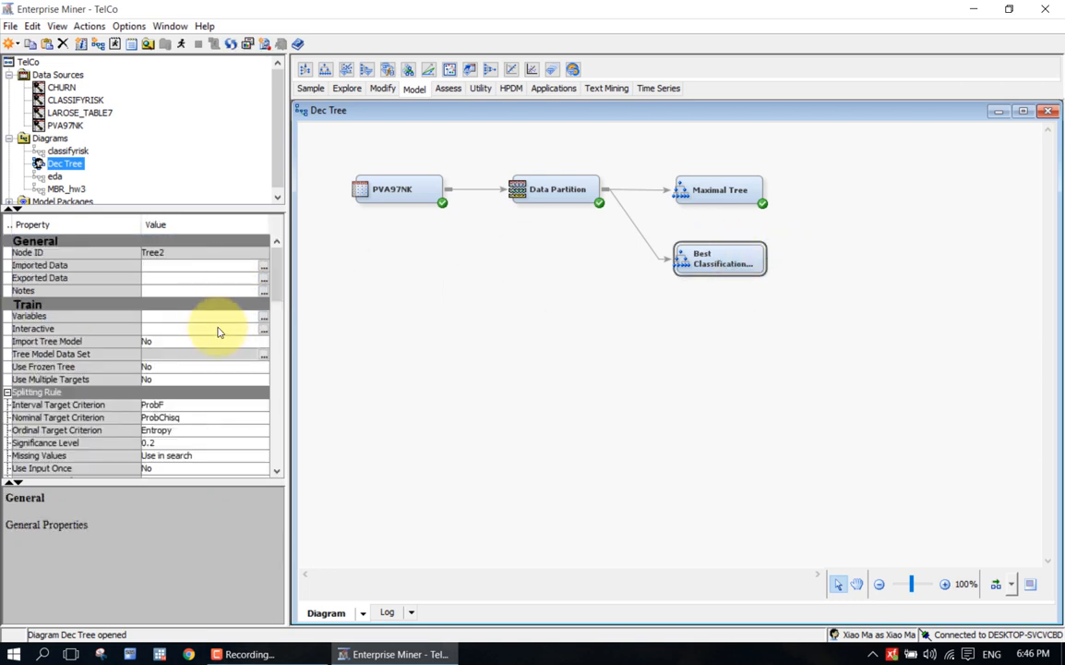
pyautogui.click(263, 329)
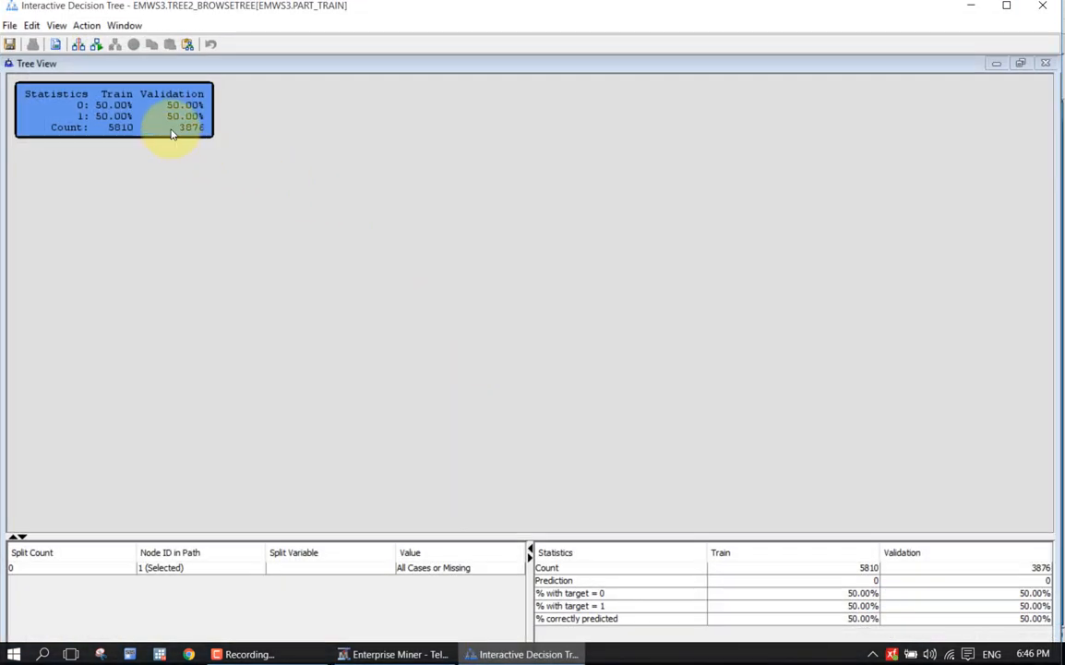
pyautogui.rightClick(163, 103)
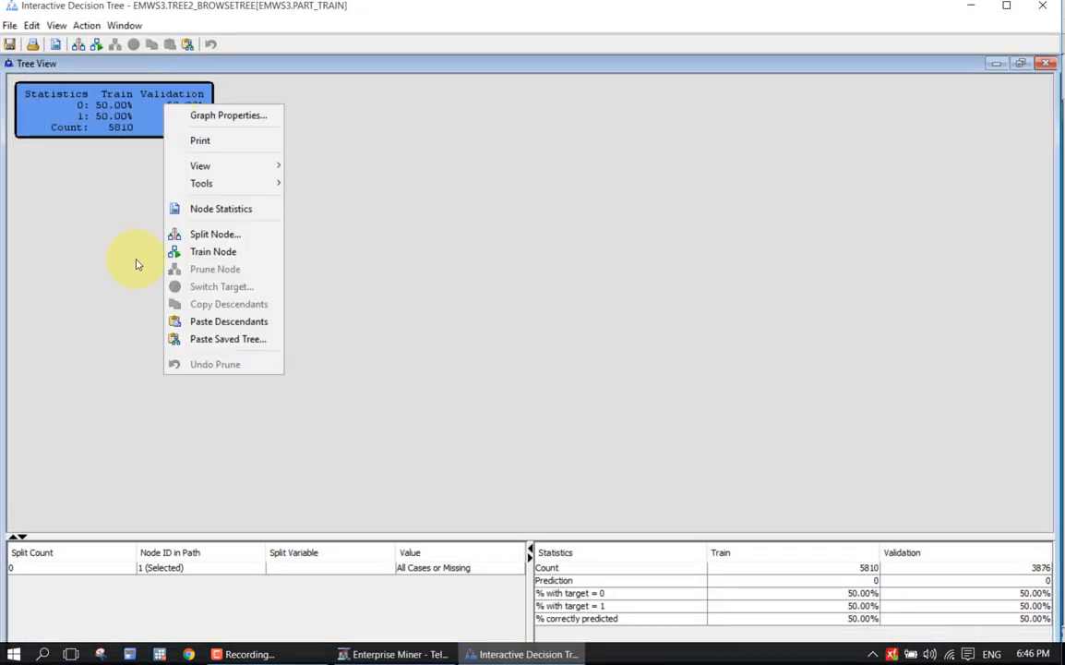
pyautogui.click(179, 235)
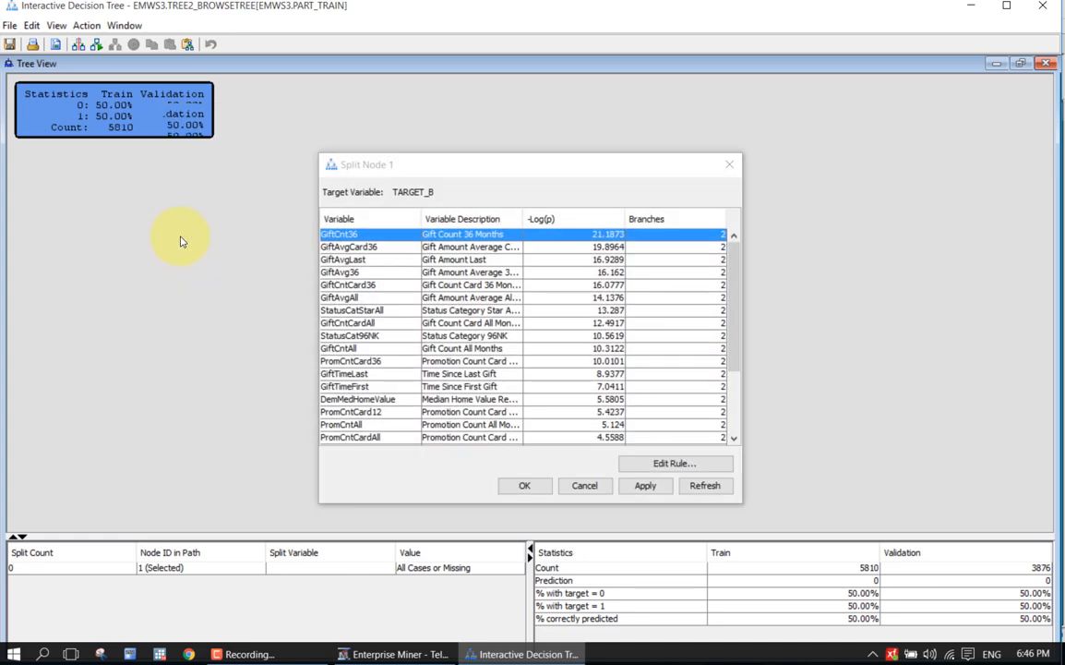
pyautogui.click(643, 486)
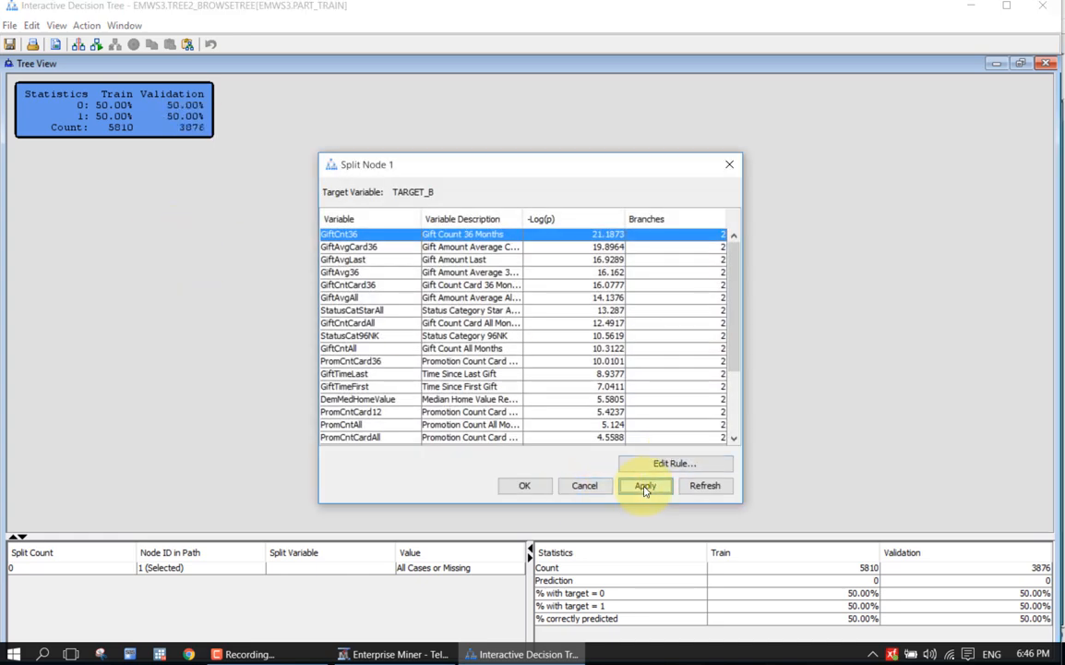
pyautogui.click(527, 486)
# Split the node with a 36-month gift count of at least 2.5 or missing on GiftTimeLast
pyautogui.rightClick(344, 268)
pyautogui.click(346, 270)
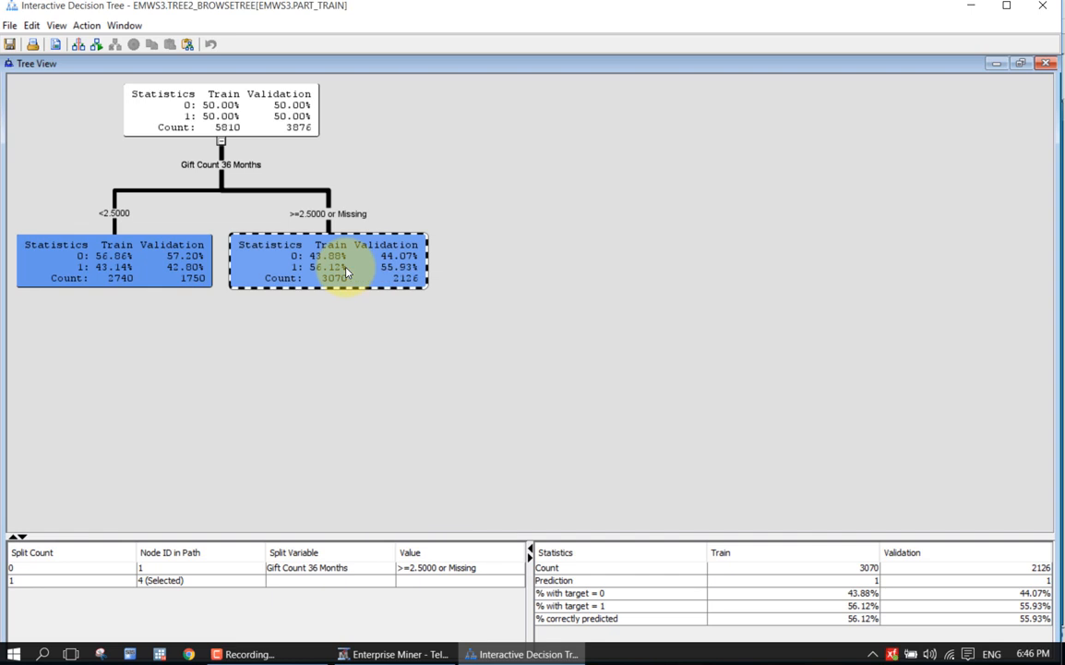
pyautogui.rightClick(346, 271)
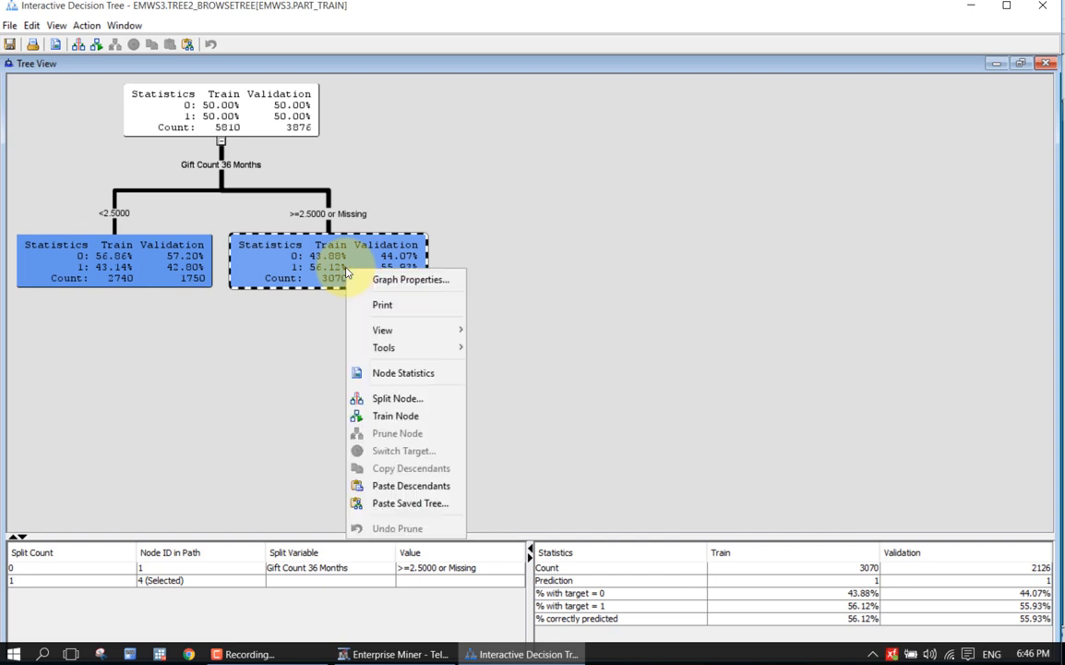
pyautogui.click(381, 397)
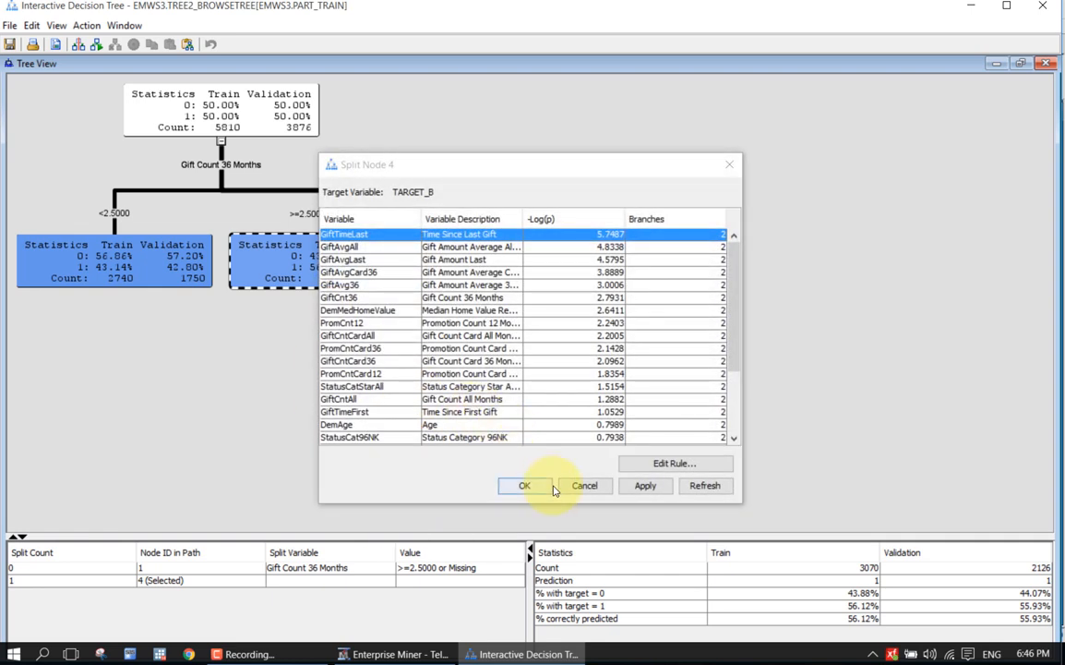
pyautogui.click(643, 486)
pyautogui.click(544, 488)
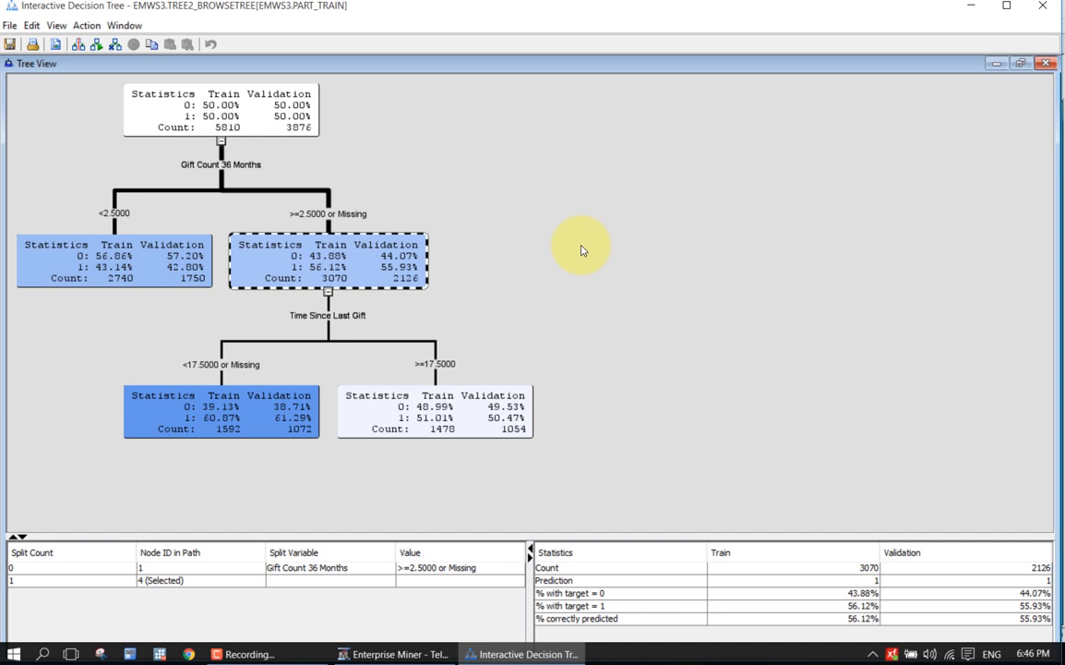
# Prune the Time Since Last Gift split from the node with a gift count of at least 2.5
pyautogui.click(450, 399)
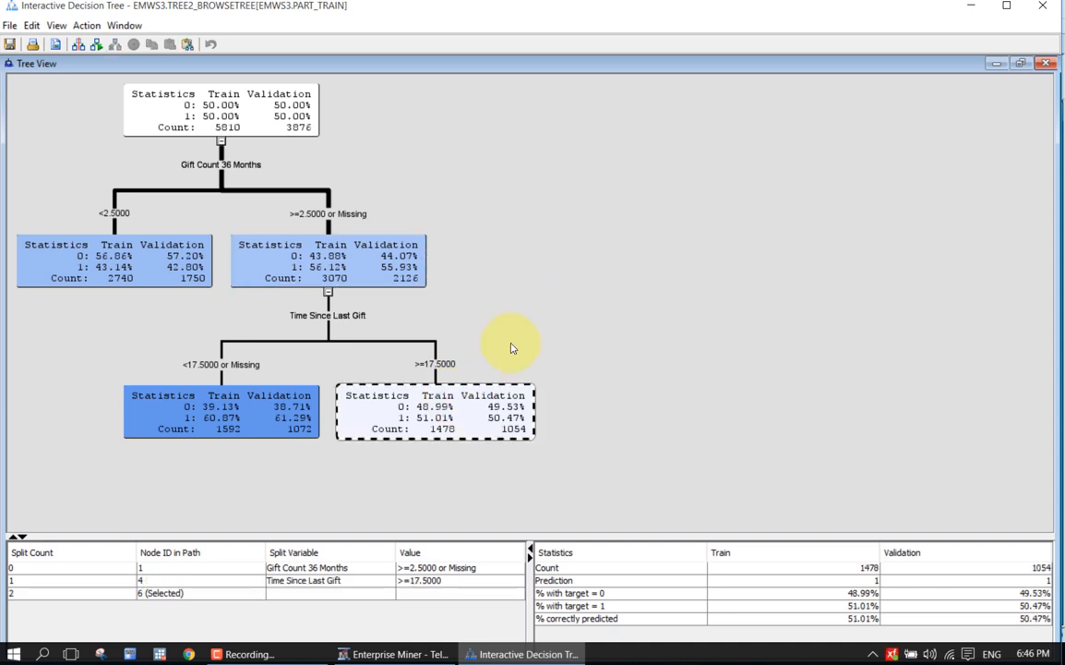
pyautogui.click(371, 260)
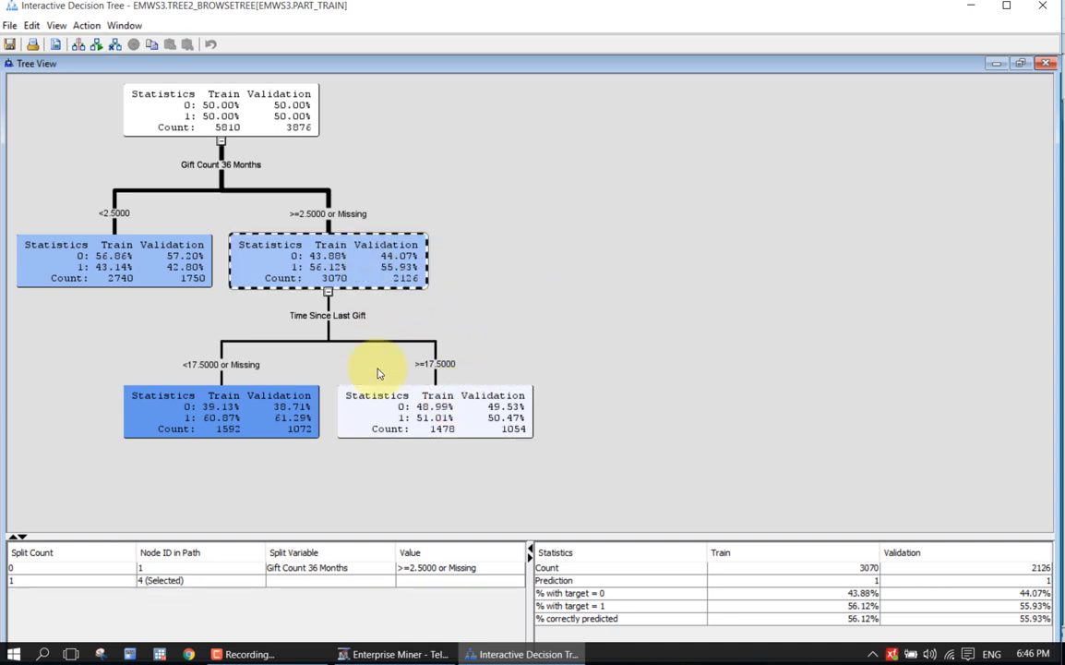
pyautogui.rightClick(370, 275)
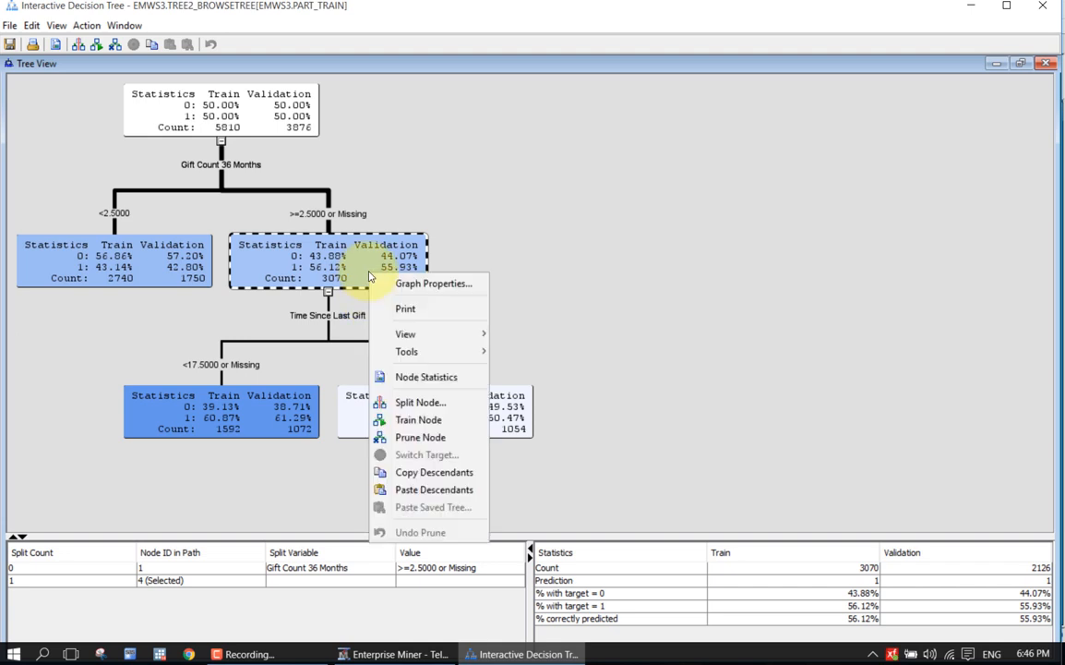
pyautogui.click(400, 437)
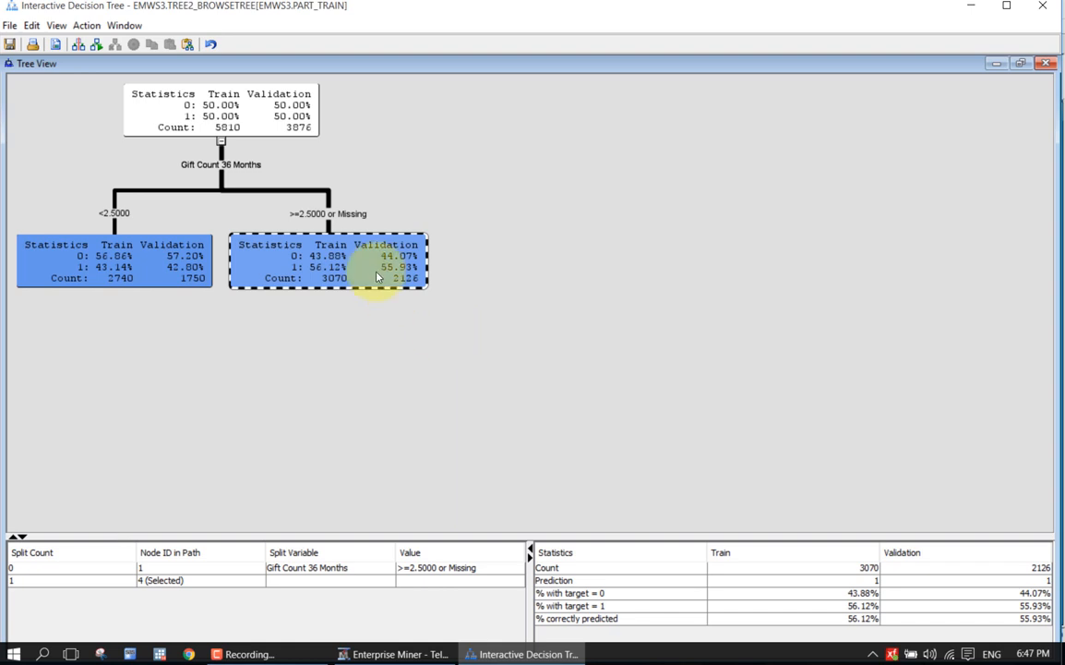
# Train the tree automatically from the root node and close the interactive tree
pyautogui.rightClick(297, 127)
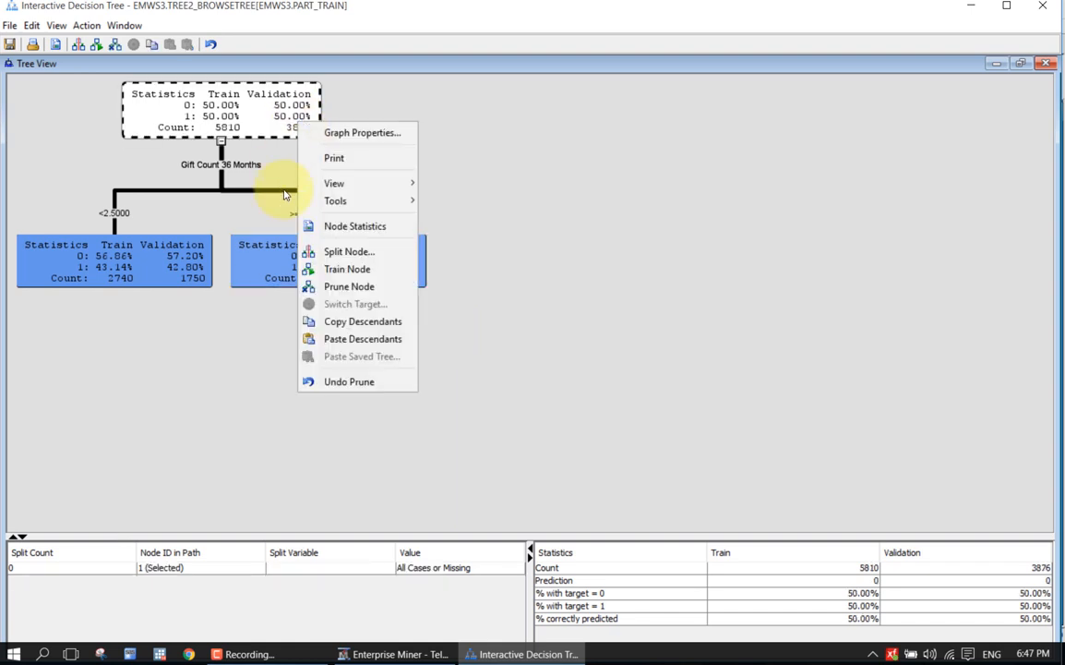
pyautogui.click(356, 268)
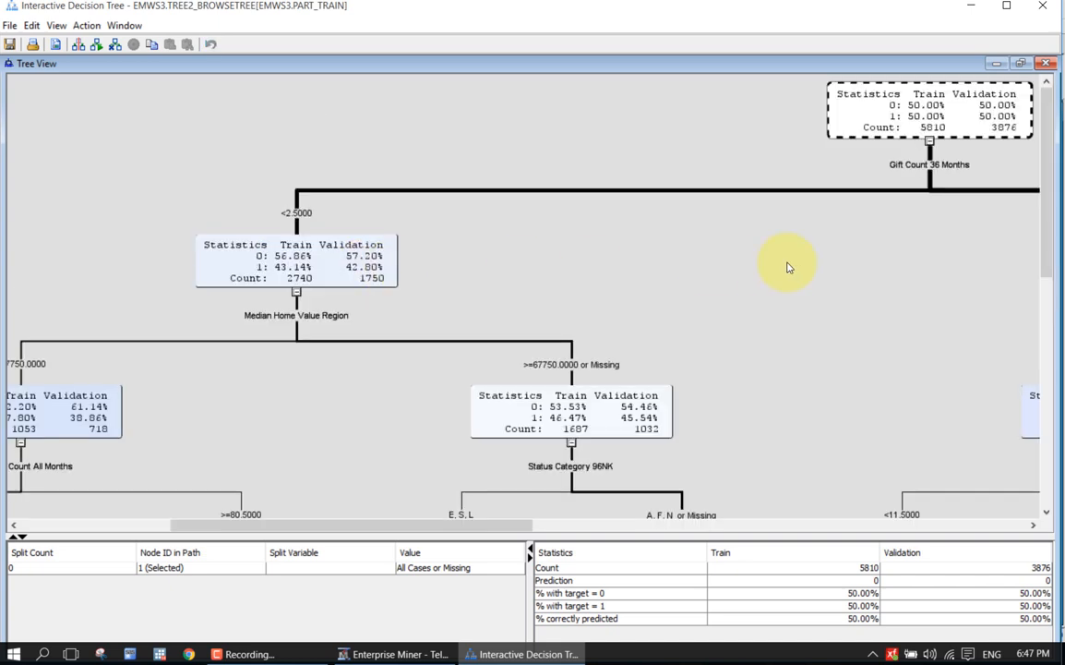
pyautogui.click(1020, 63)
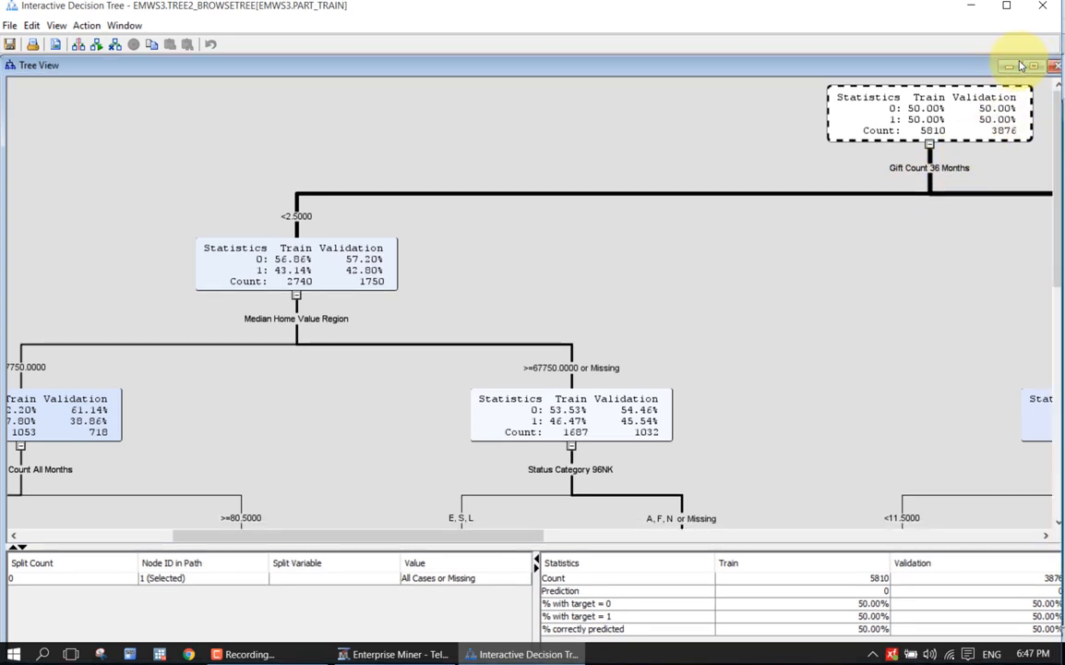
pyautogui.click(1042, 8)
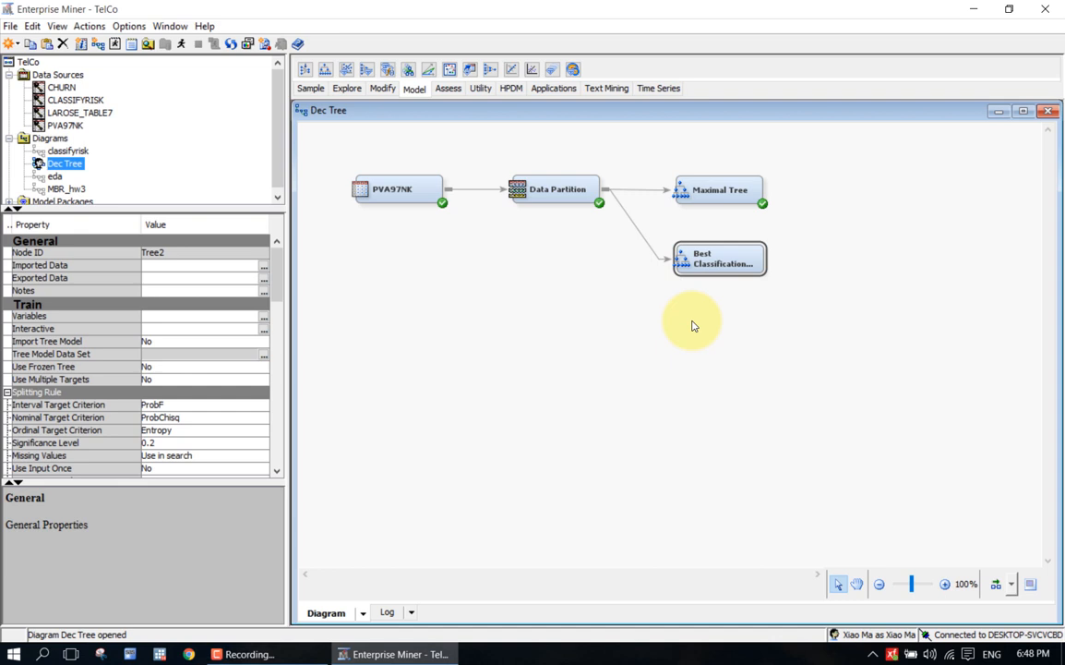
# Set the Nominal Target Criterion of the Best Classification Tree node to Entropy
pyautogui.click(693, 325)
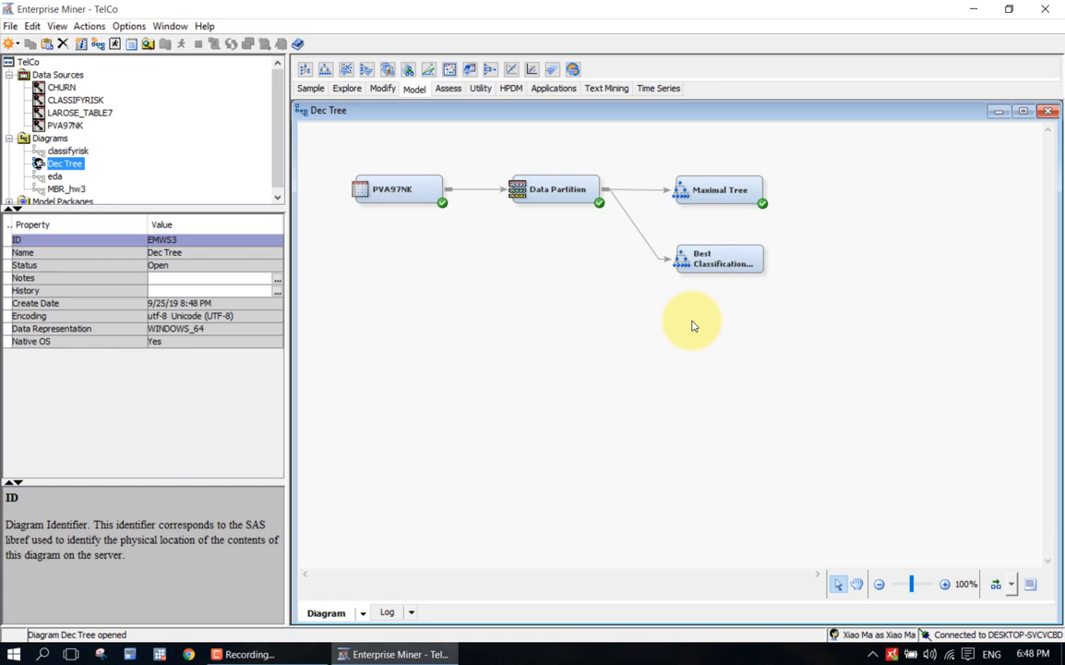
pyautogui.click(718, 260)
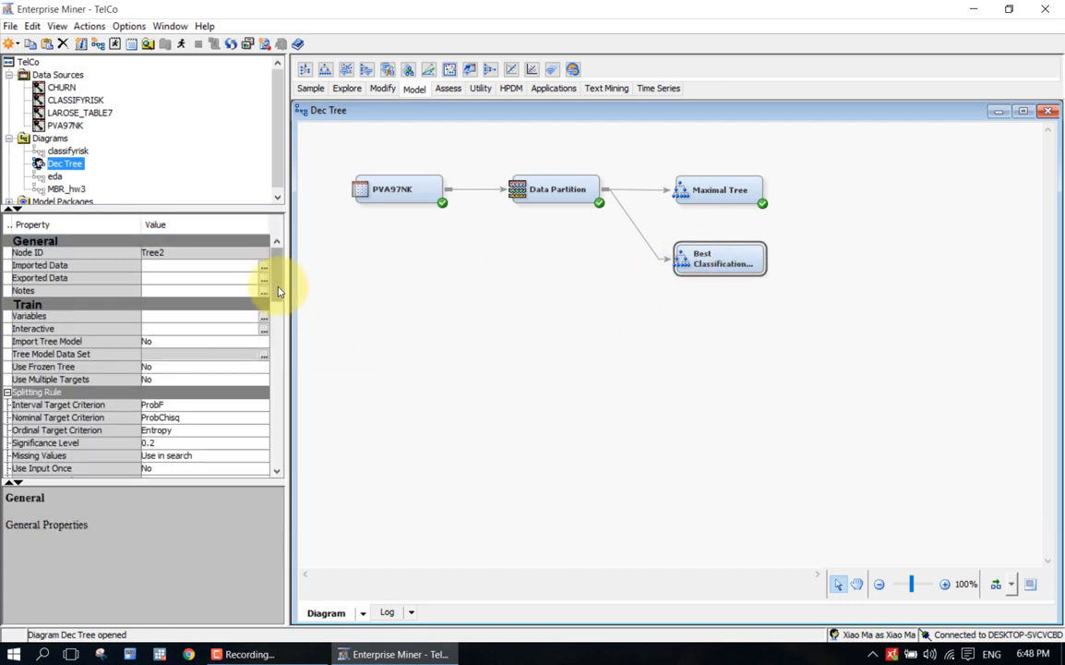
pyautogui.scroll(-4, 277, 300)
pyautogui.scroll(1, 231, 302)
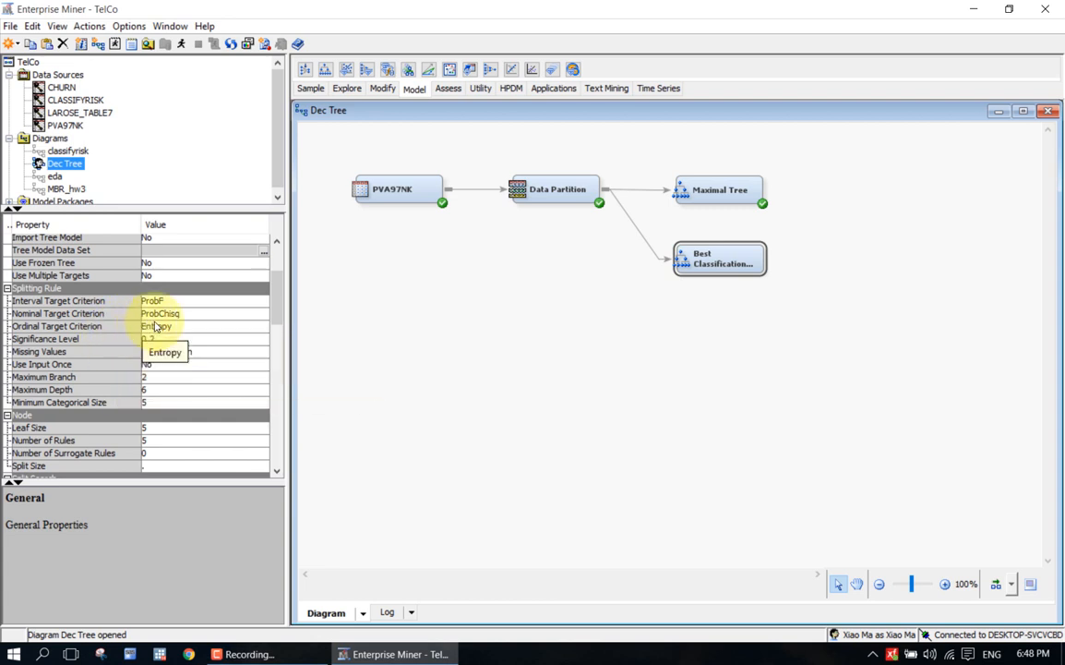
pyautogui.click(159, 315)
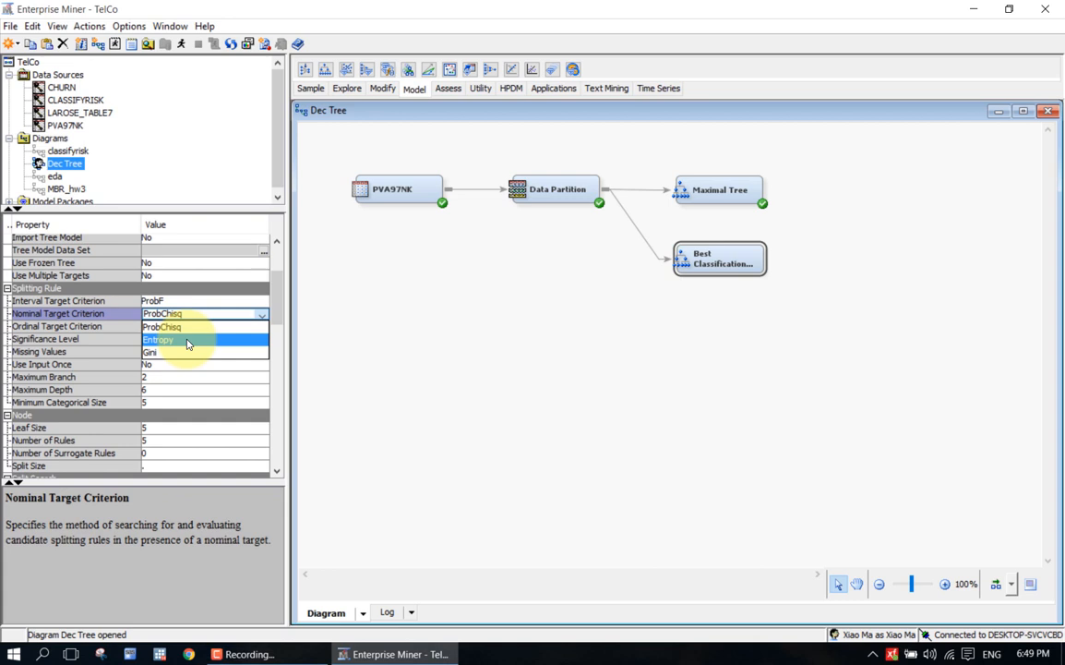
pyautogui.click(187, 340)
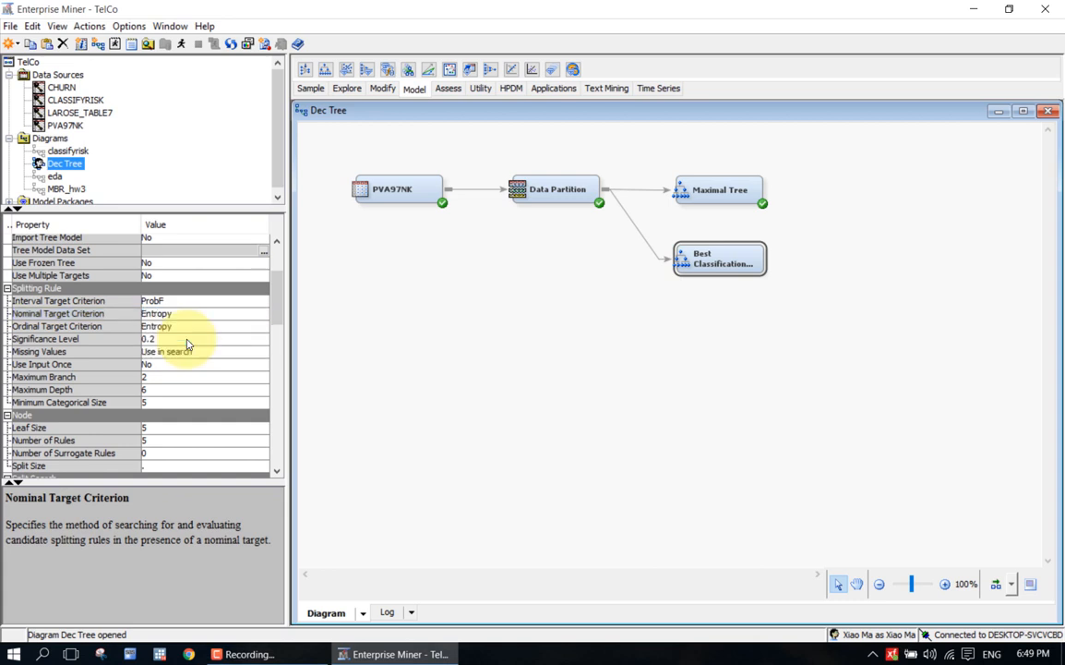
# Examine the significance level, missing value handling, node and split search properties of the Best Classification Tree node
pyautogui.click(188, 342)
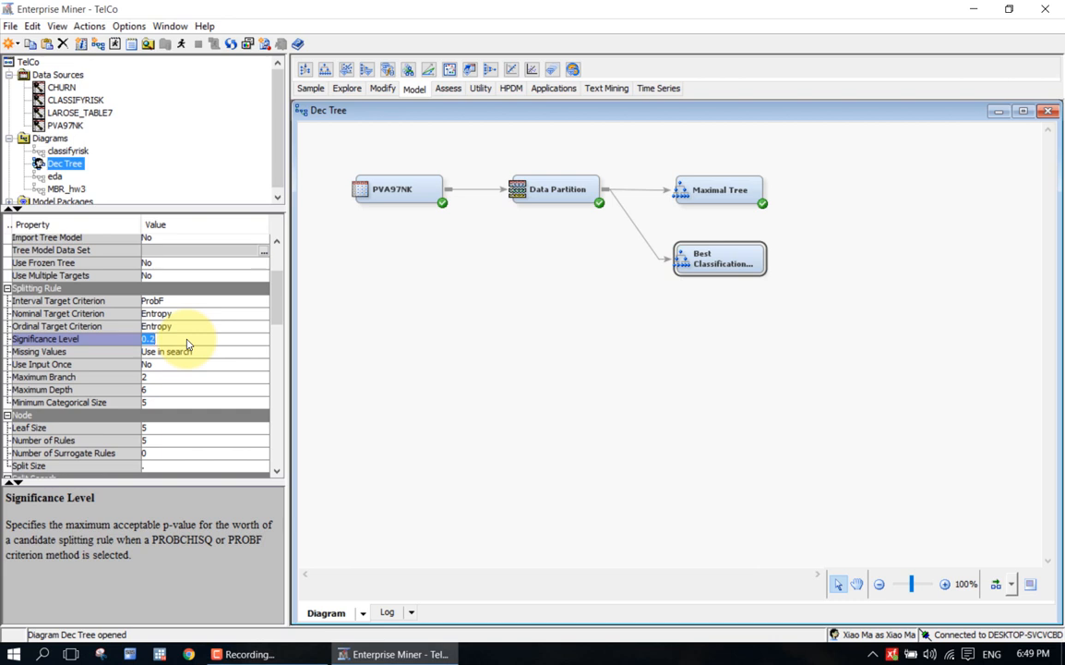
pyautogui.click(258, 353)
pyautogui.click(257, 347)
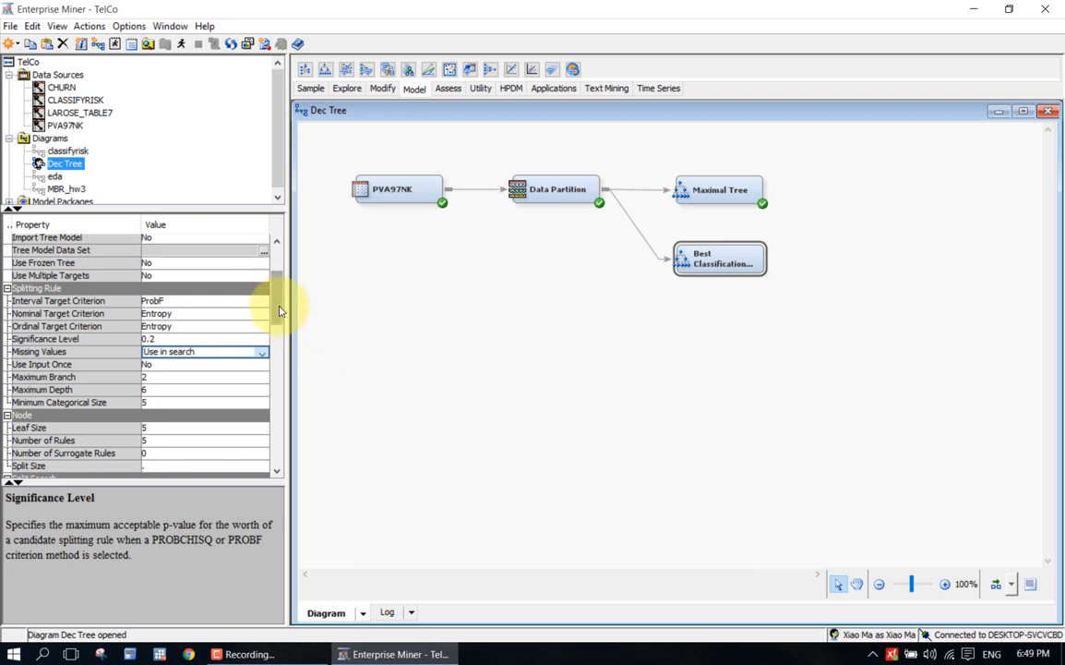
pyautogui.scroll(-1, 282, 315)
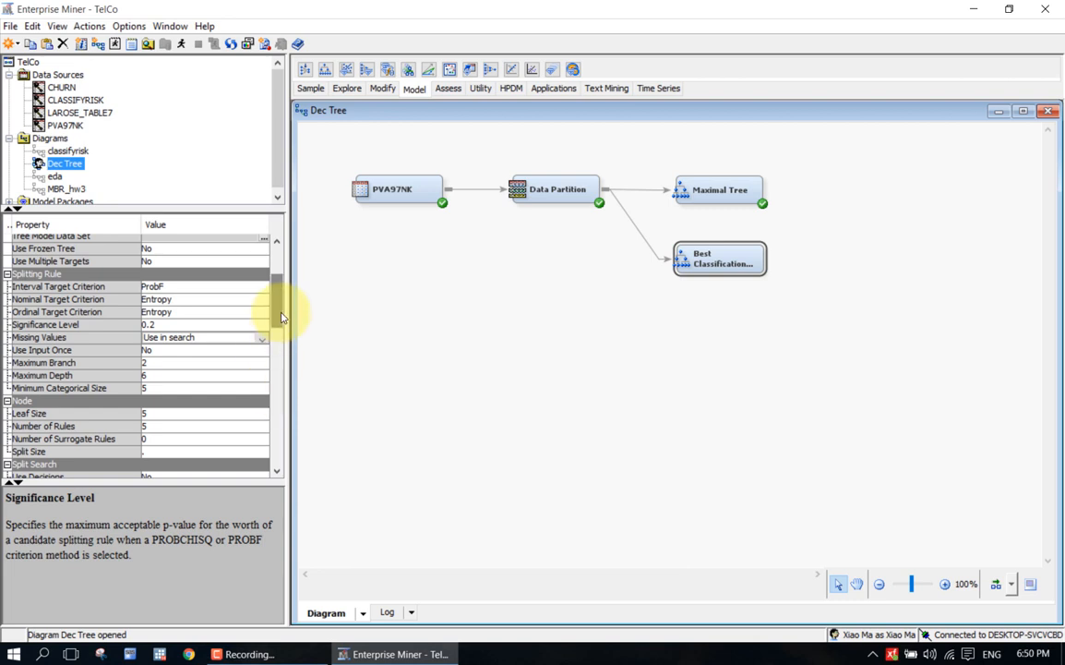
pyautogui.moveTo(274, 310); pyautogui.dragTo(281, 334)
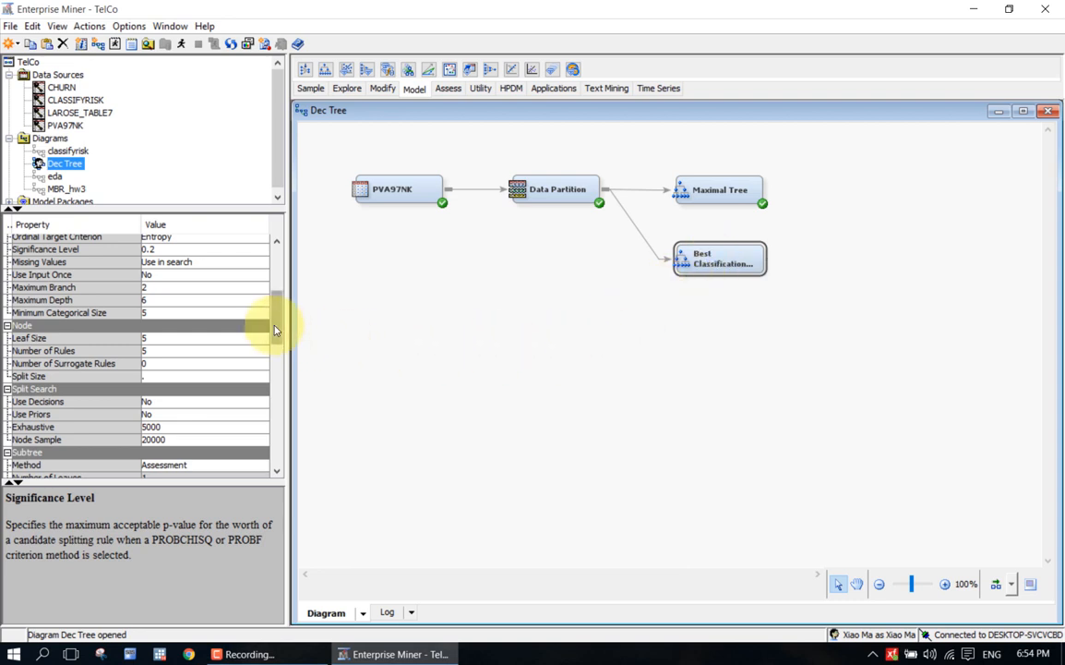
pyautogui.moveTo(276, 328); pyautogui.dragTo(277, 352)
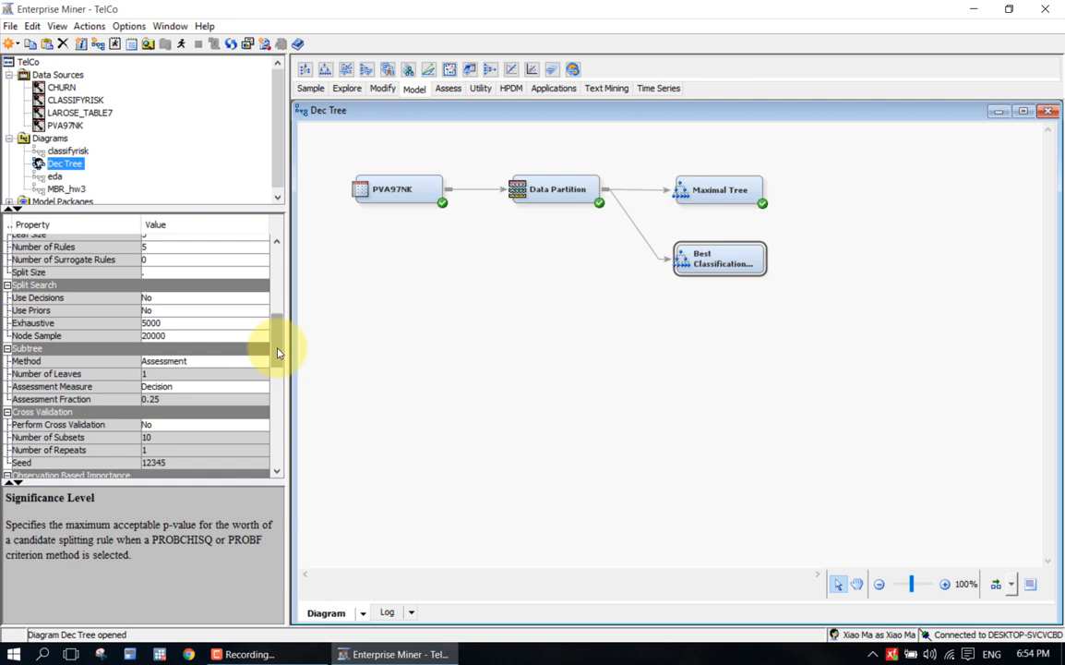
# Choose Assessment as the subtree method of the Best Classification Tree node
pyautogui.scroll(-1, 279, 352)
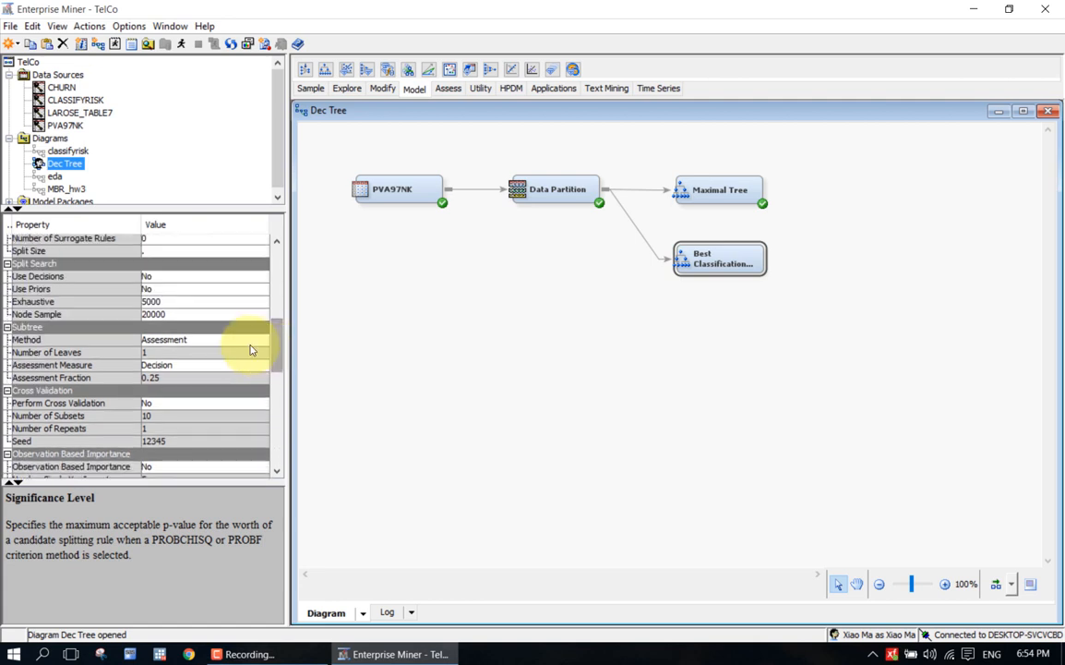
pyautogui.click(180, 339)
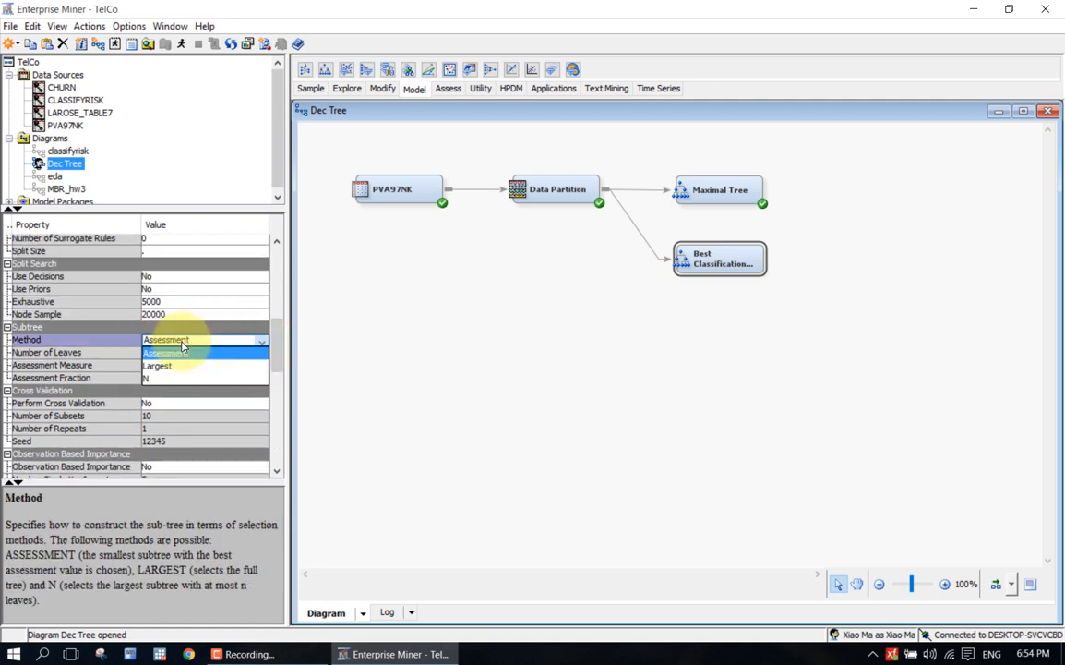
pyautogui.click(186, 348)
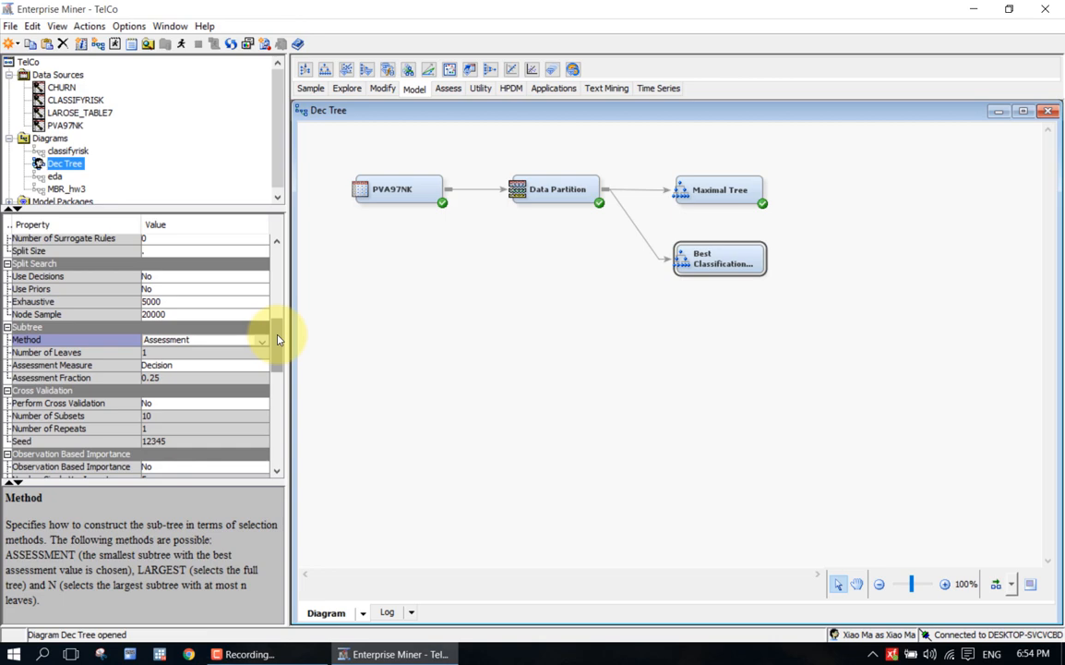
pyautogui.moveTo(279, 340)
pyautogui.mouseDown()
pyautogui.moveTo(277, 310)
pyautogui.moveTo(277, 343)
pyautogui.mouseUp()
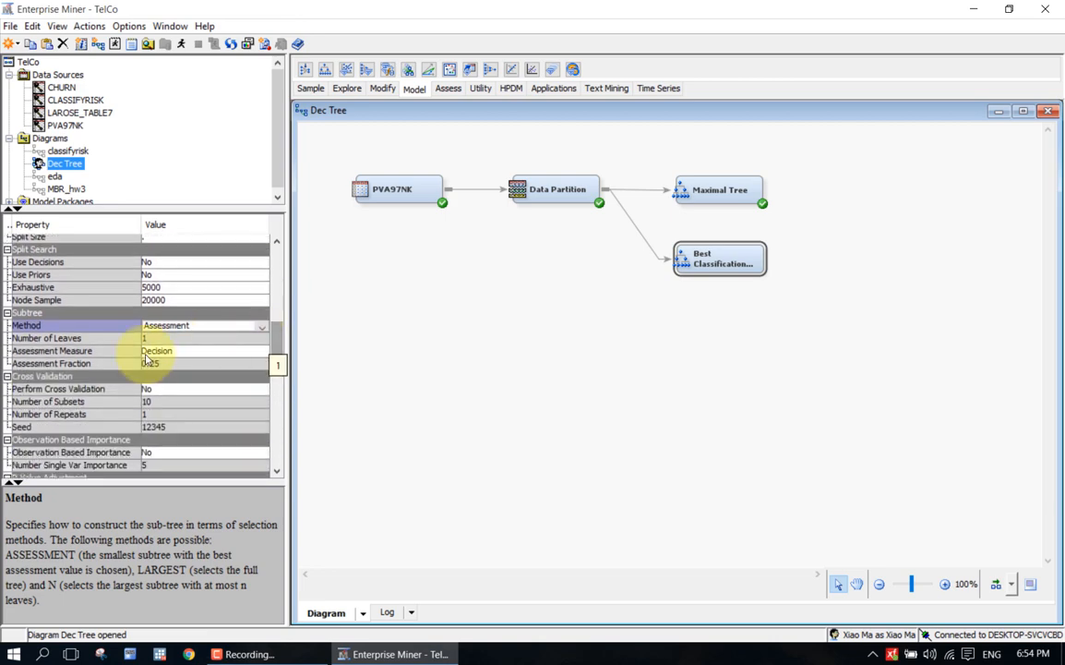
# Review the split search properties of the Best Classification Tree node, including Use Decisions, Use Priors and Exhaustive
pyautogui.click(360, 323)
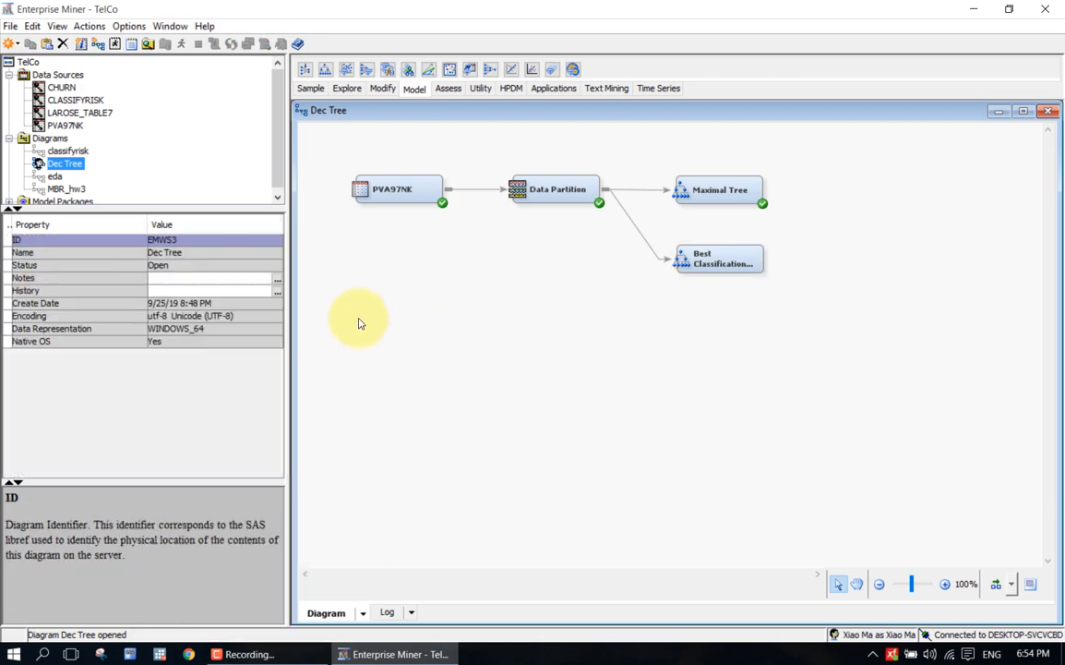
pyautogui.click(732, 251)
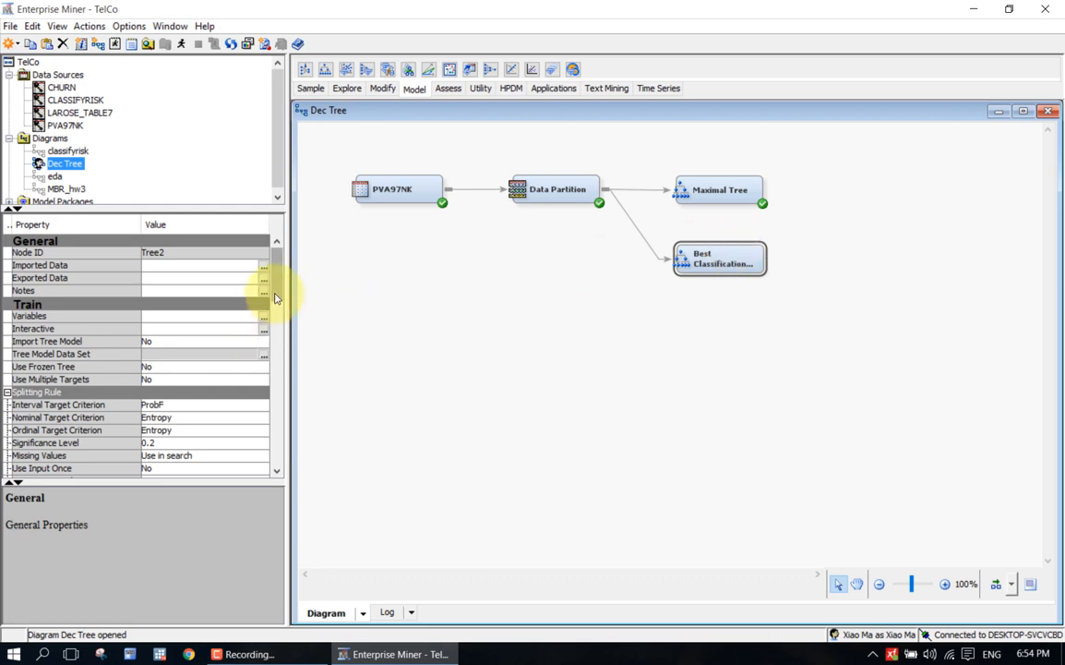
pyautogui.moveTo(275, 297); pyautogui.dragTo(276, 344)
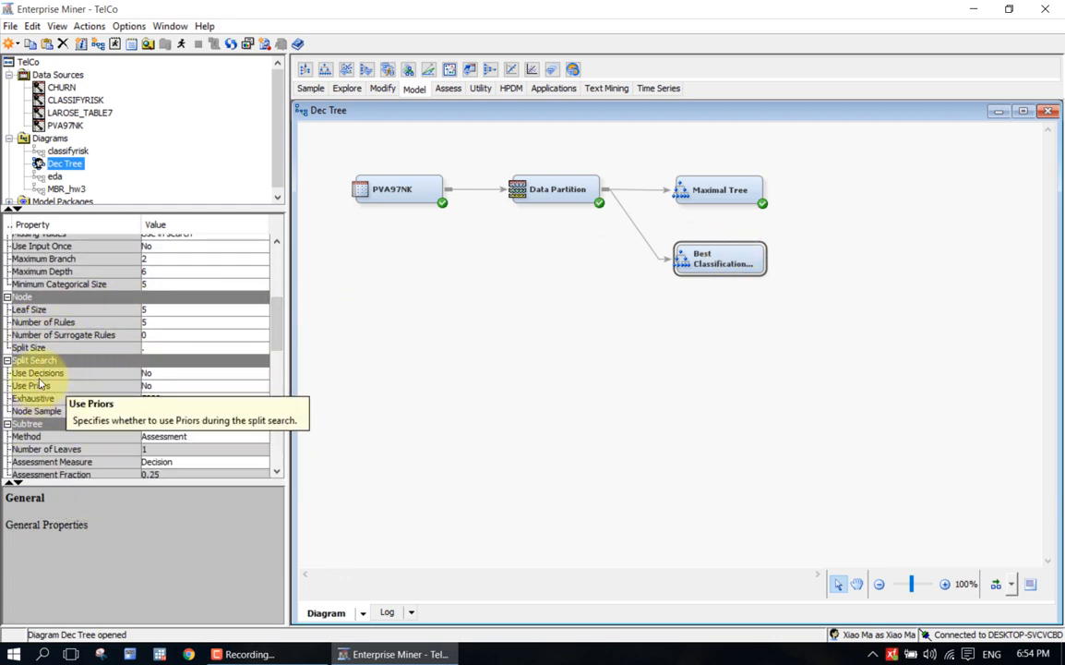
pyautogui.moveTo(278, 333); pyautogui.dragTo(281, 362)
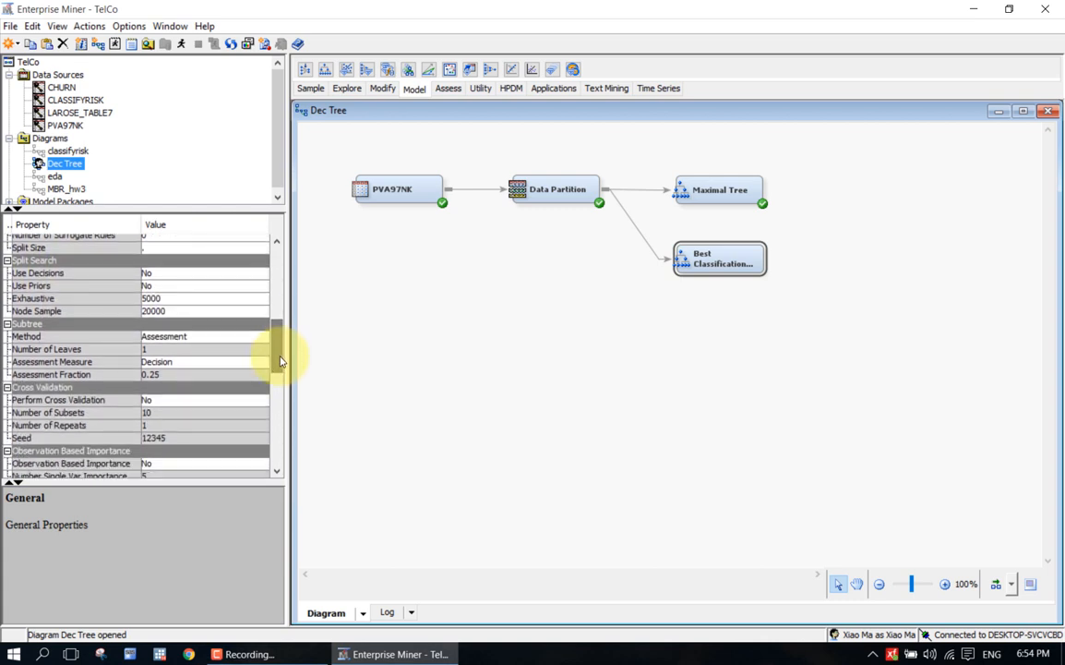
pyautogui.click(178, 276)
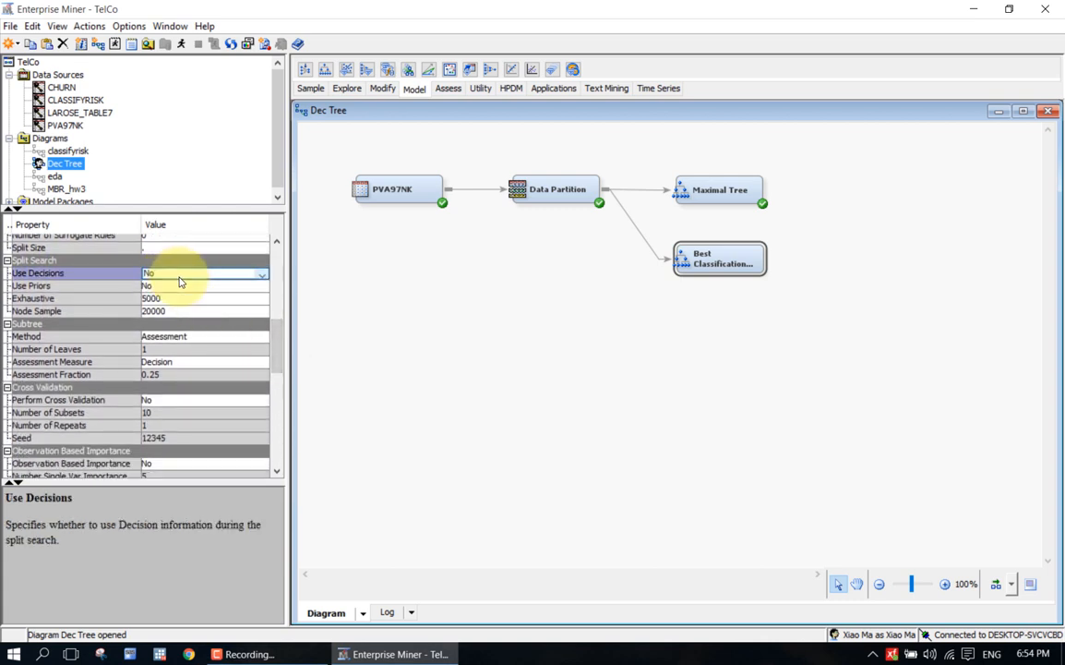
pyautogui.click(128, 288)
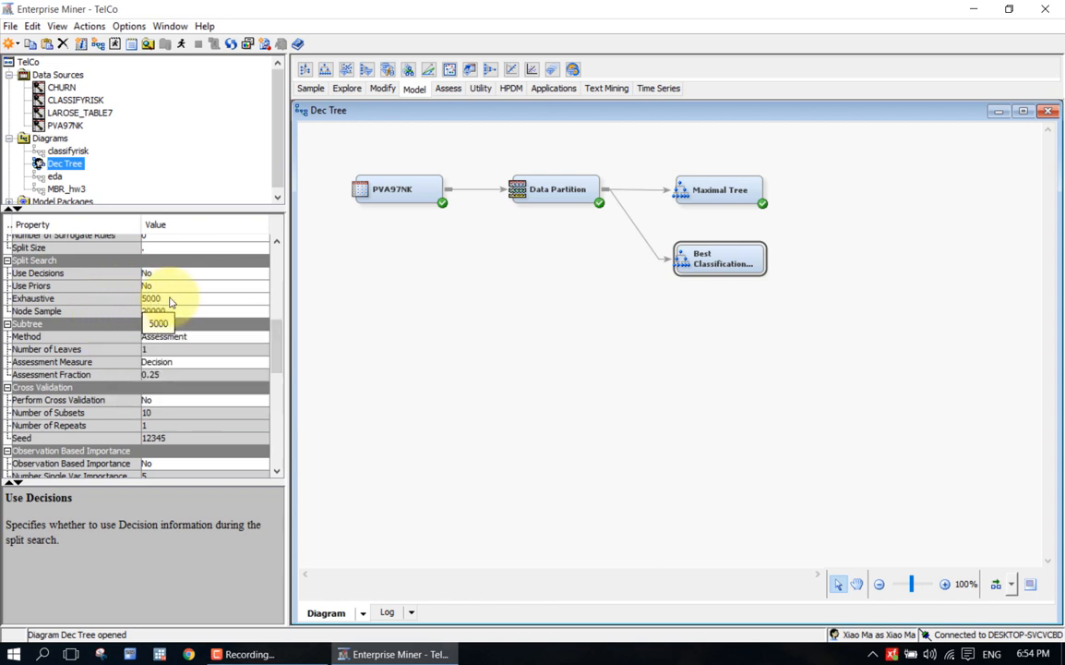
pyautogui.click(125, 301)
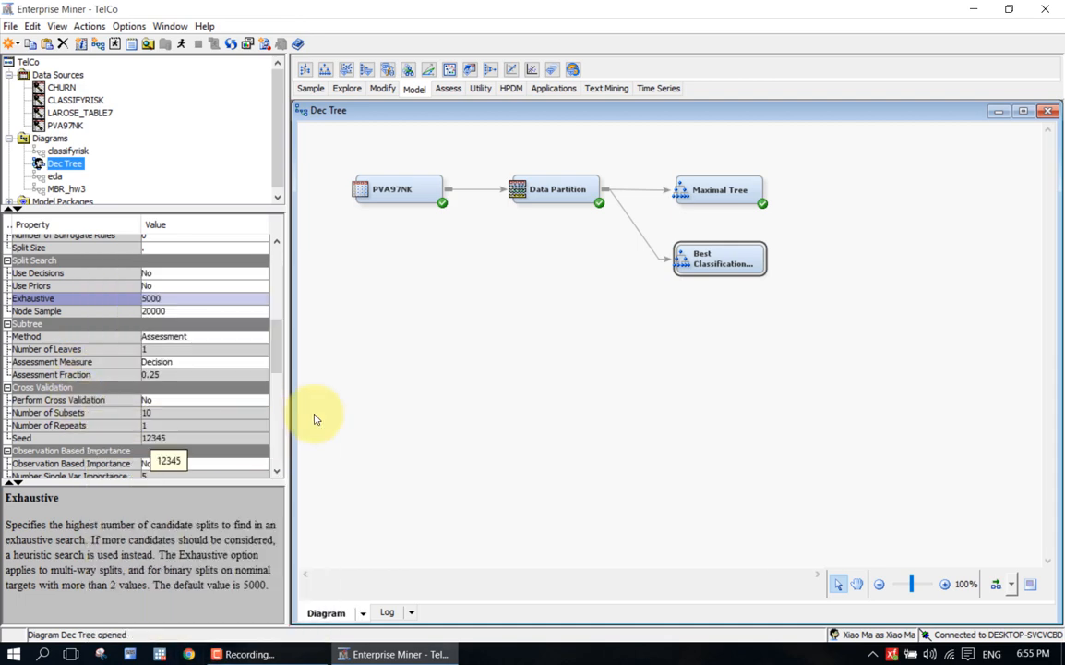
pyautogui.moveTo(278, 357)
pyautogui.mouseDown()
pyautogui.moveTo(280, 390)
pyautogui.moveTo(275, 355)
pyautogui.mouseUp()
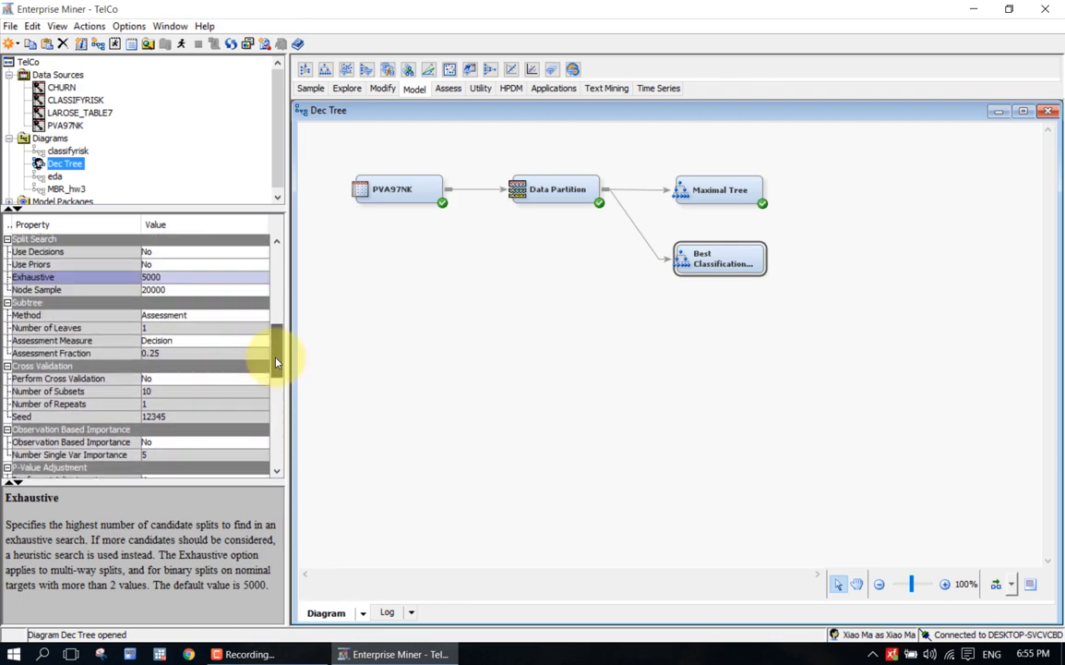
# Keep Assessment as the Best Classification Tree node's subtree method and set its Assessment Measure to Misclassification
pyautogui.click(92, 316)
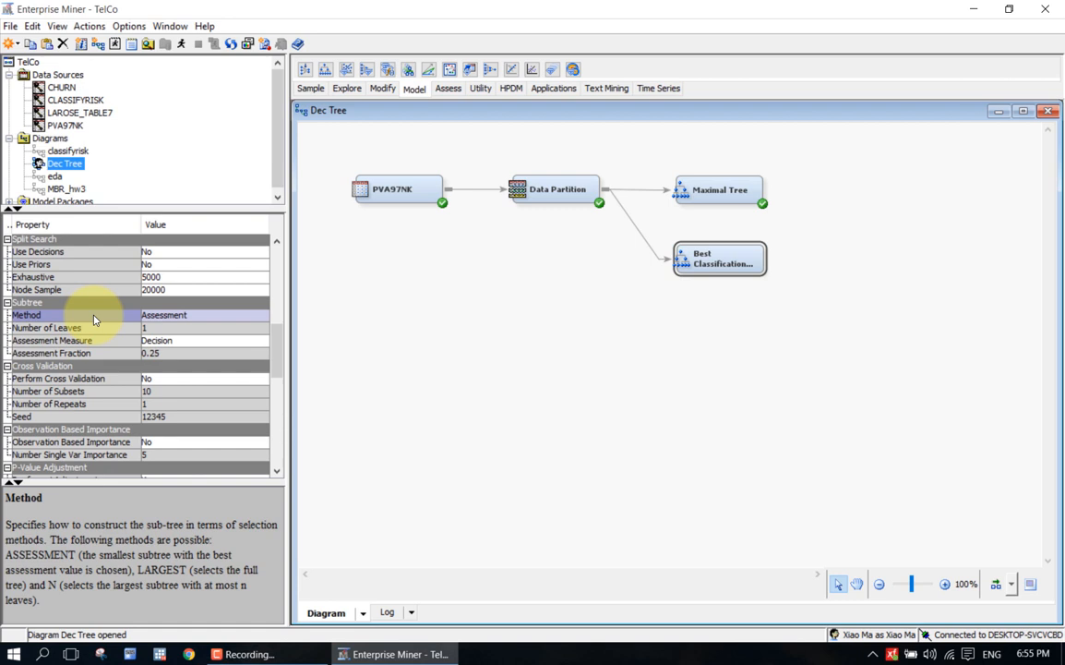
pyautogui.click(158, 316)
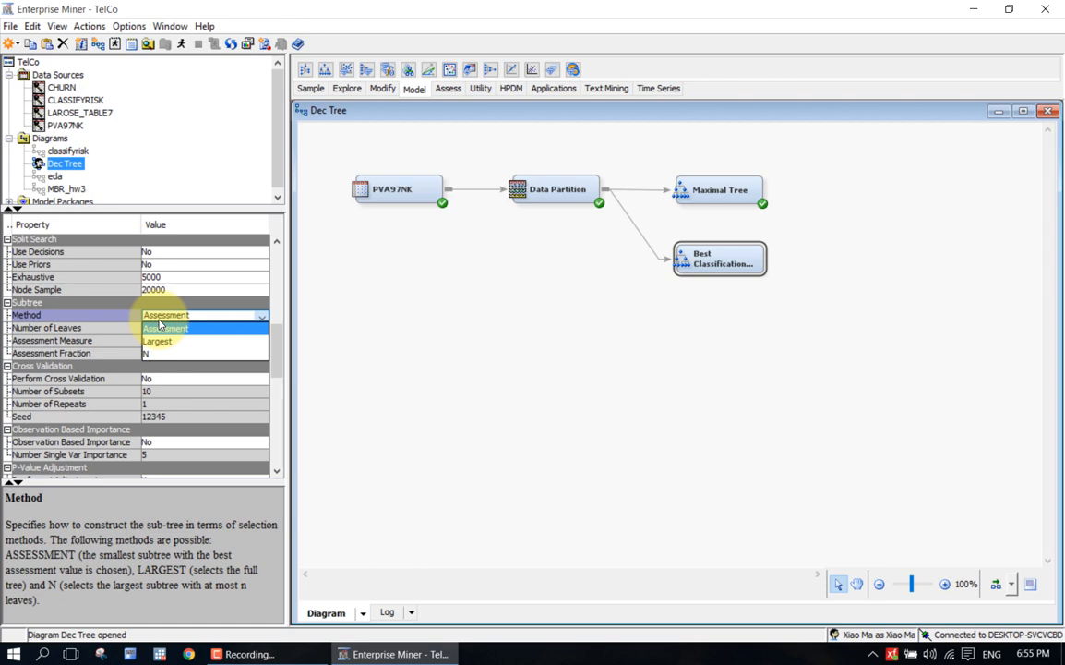
pyautogui.click(159, 326)
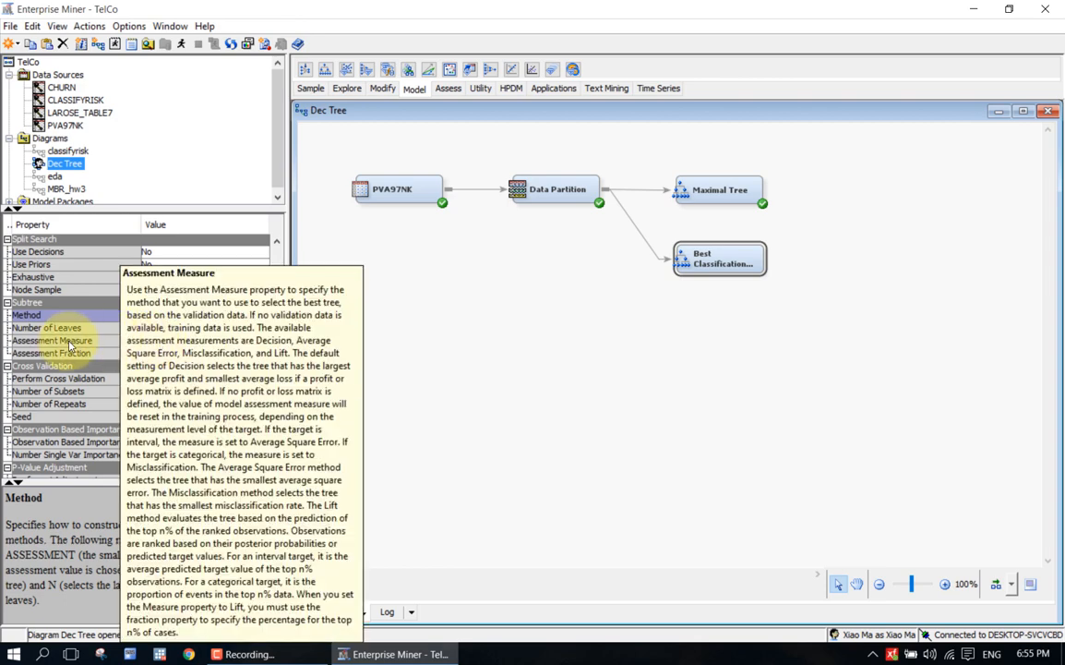
pyautogui.click(68, 341)
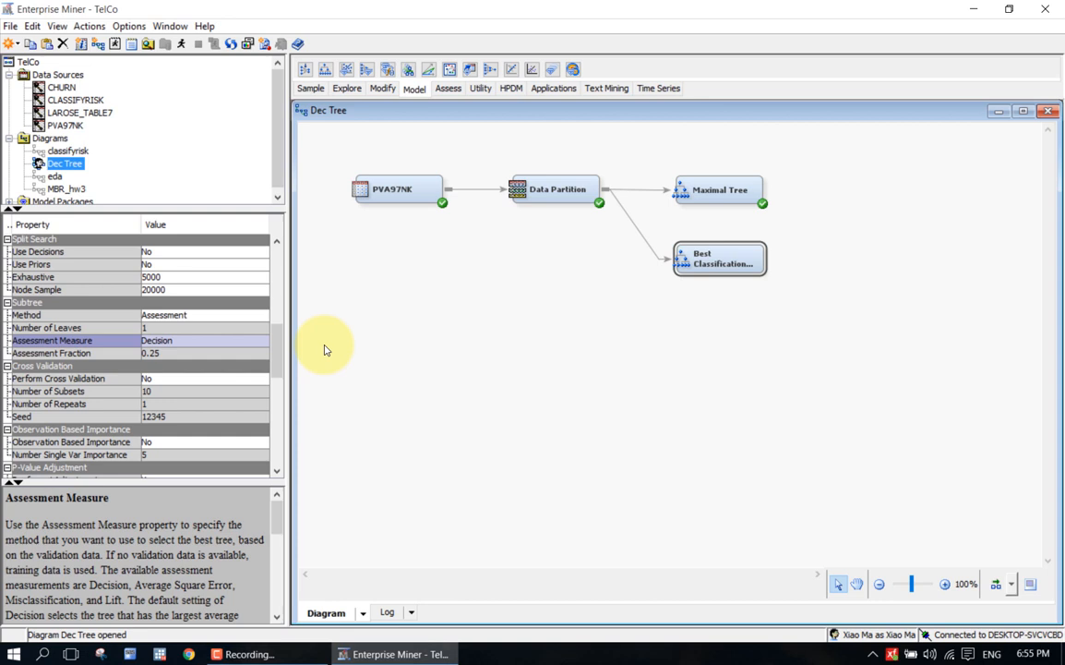
pyautogui.click(219, 340)
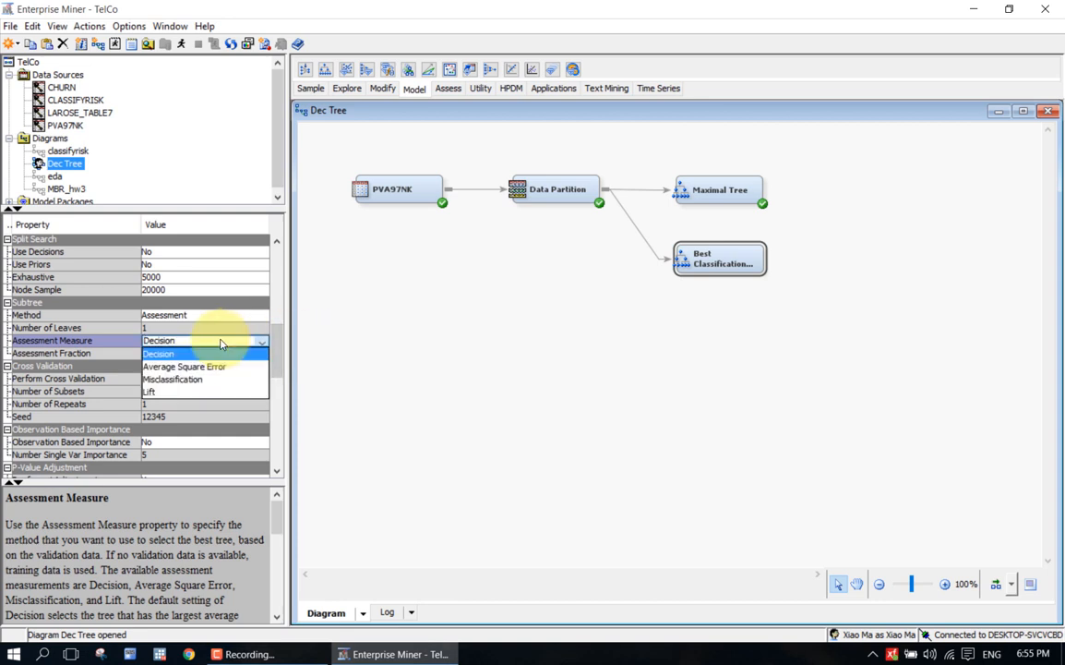
pyautogui.click(190, 379)
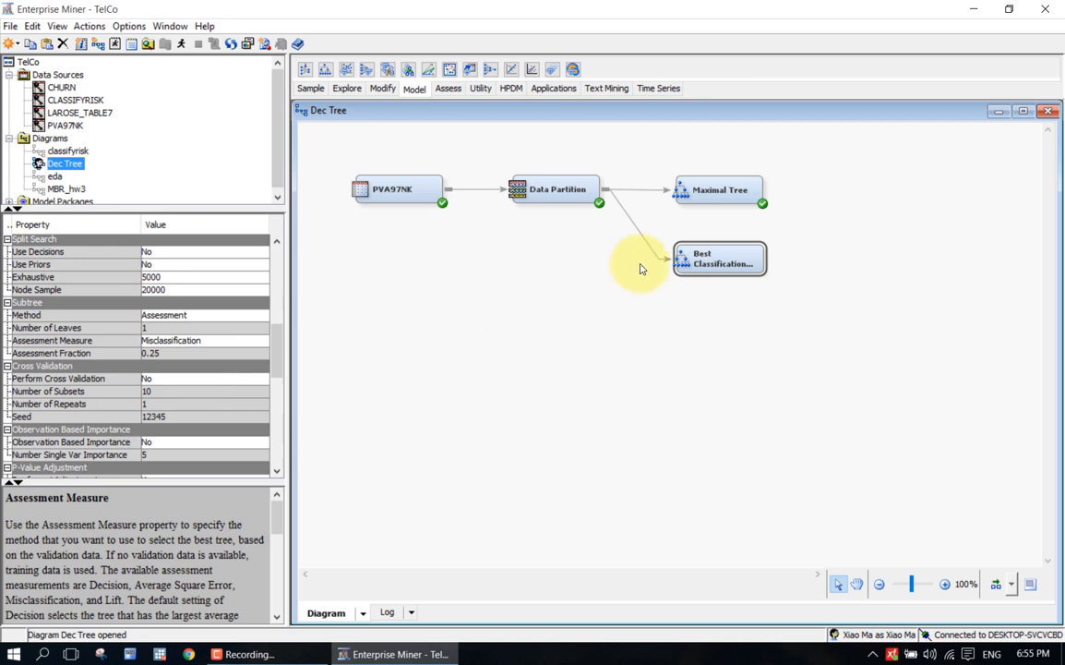
# Run the Best Classification Tree node and open its results
pyautogui.rightClick(698, 252)
pyautogui.press('Escape')
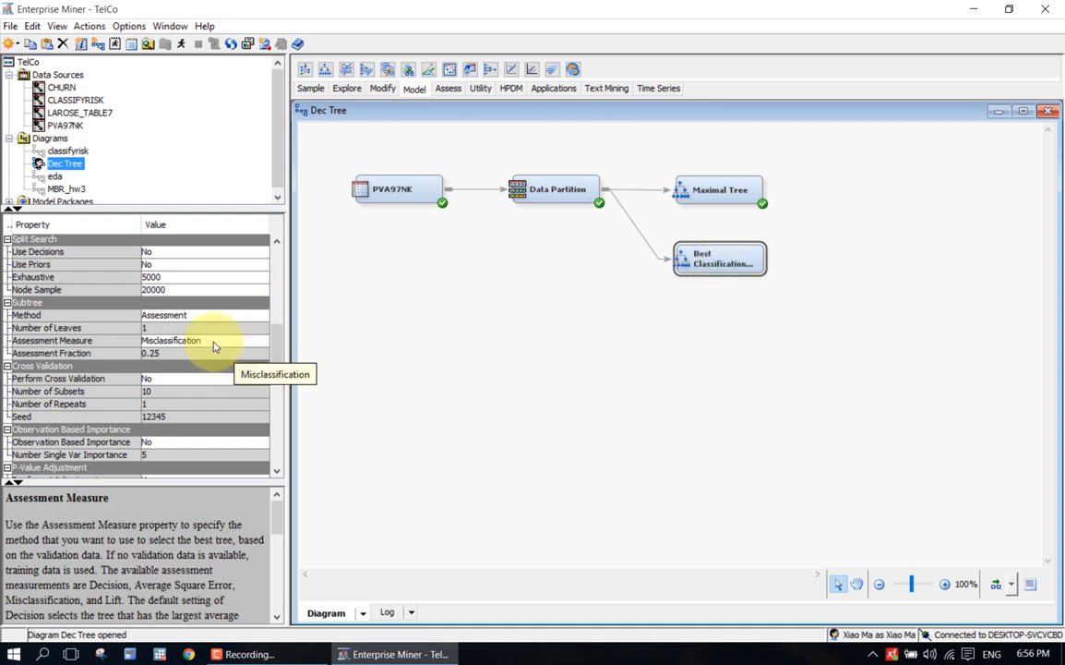
pyautogui.rightClick(742, 262)
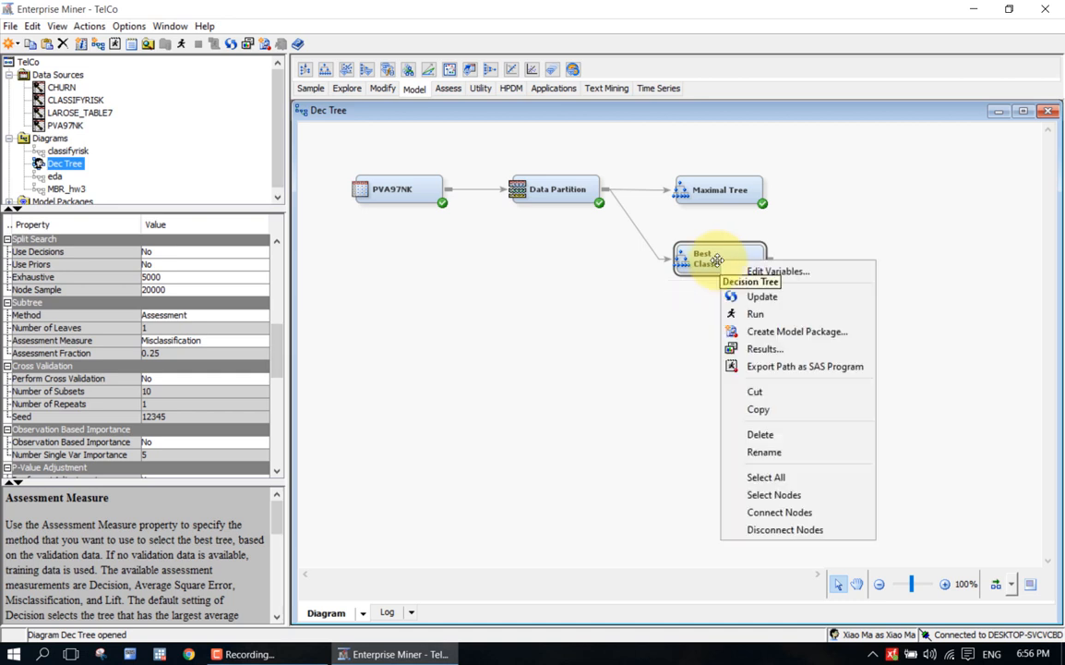
pyautogui.click(733, 314)
pyautogui.click(645, 398)
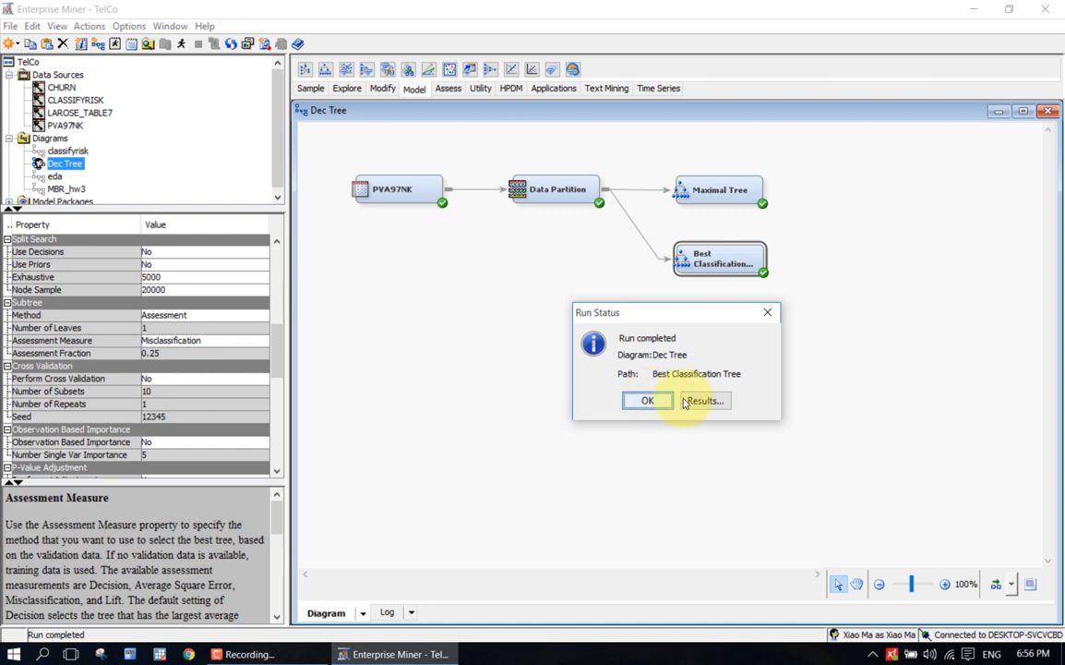
pyautogui.click(695, 404)
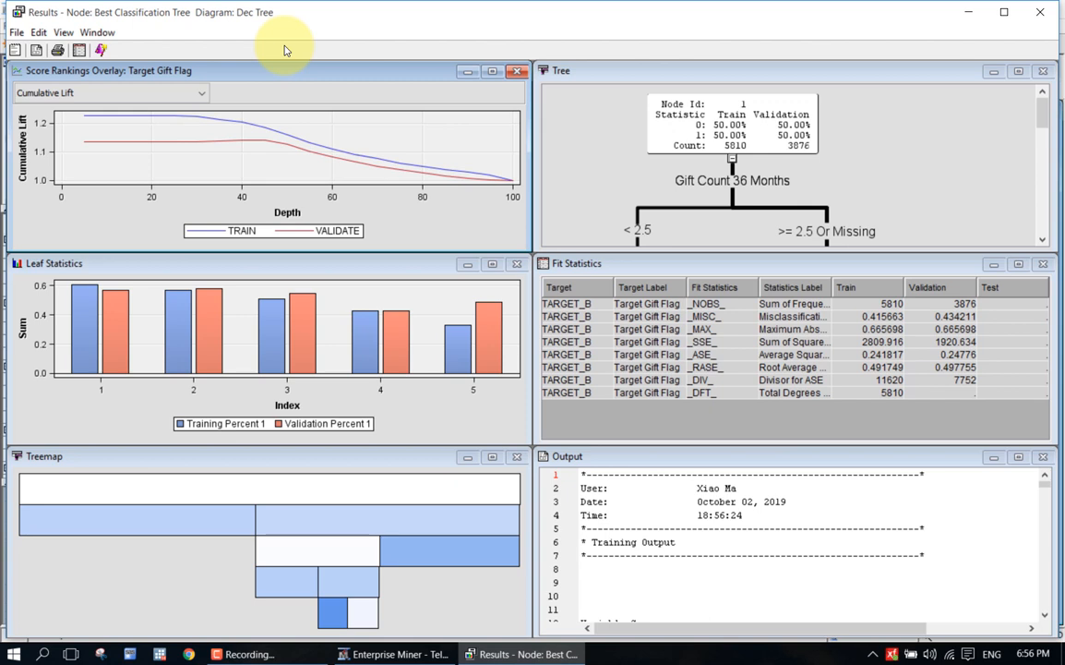
# Show the Subtree Assessment Plot of the tree model with Misclassification Rate as the plotted statistic
pyautogui.click(78, 36)
pyautogui.moveTo(105, 125)
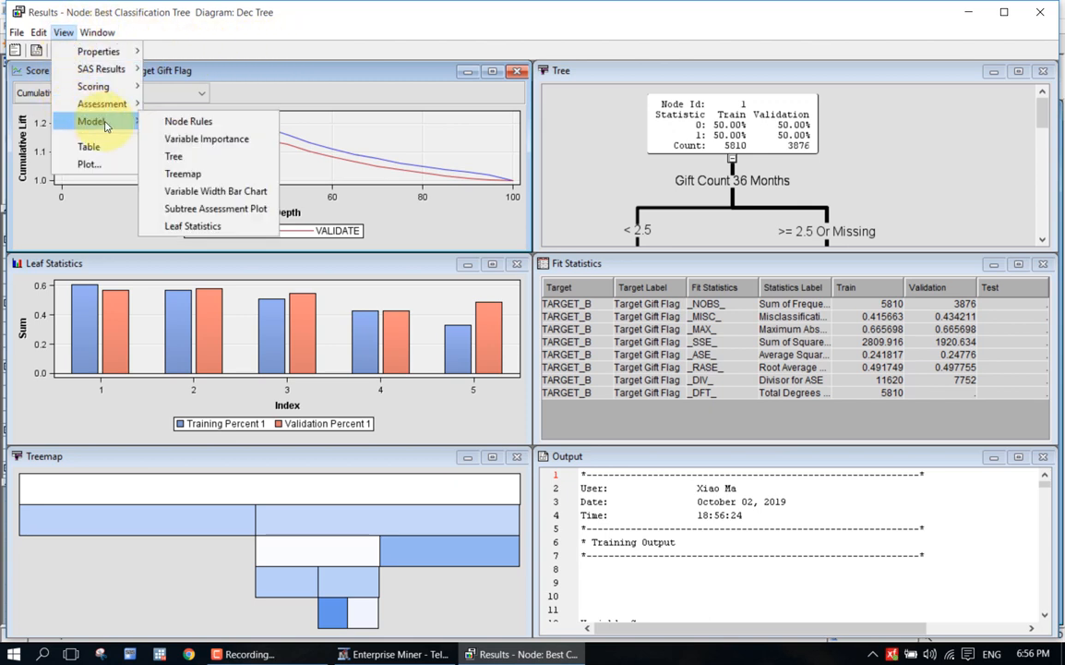
pyautogui.click(224, 210)
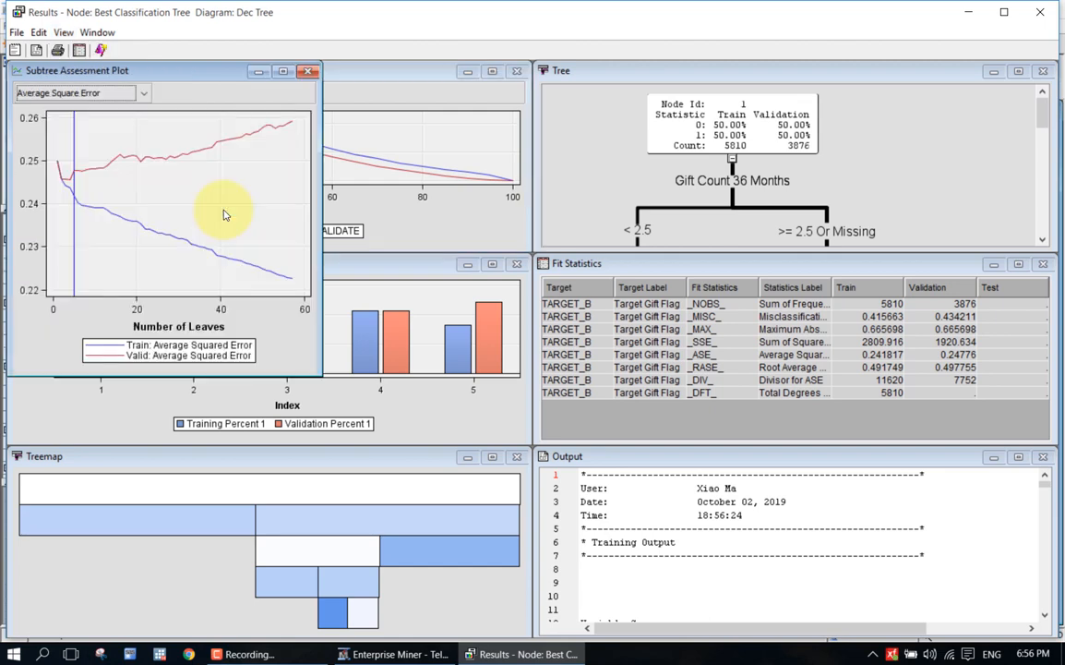
pyautogui.click(111, 103)
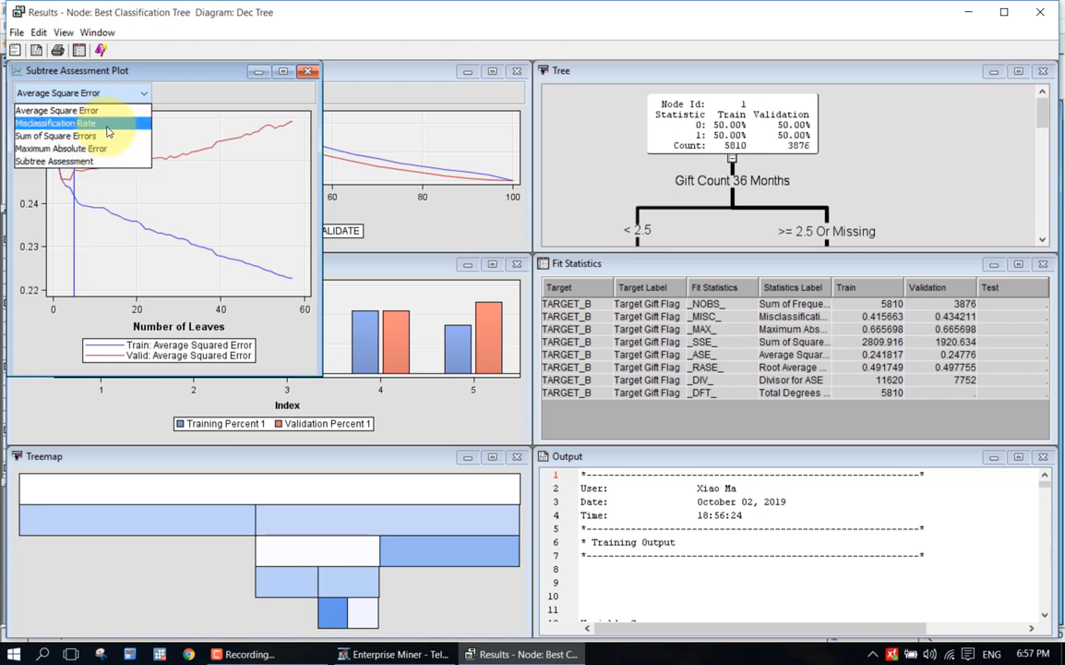
pyautogui.click(99, 123)
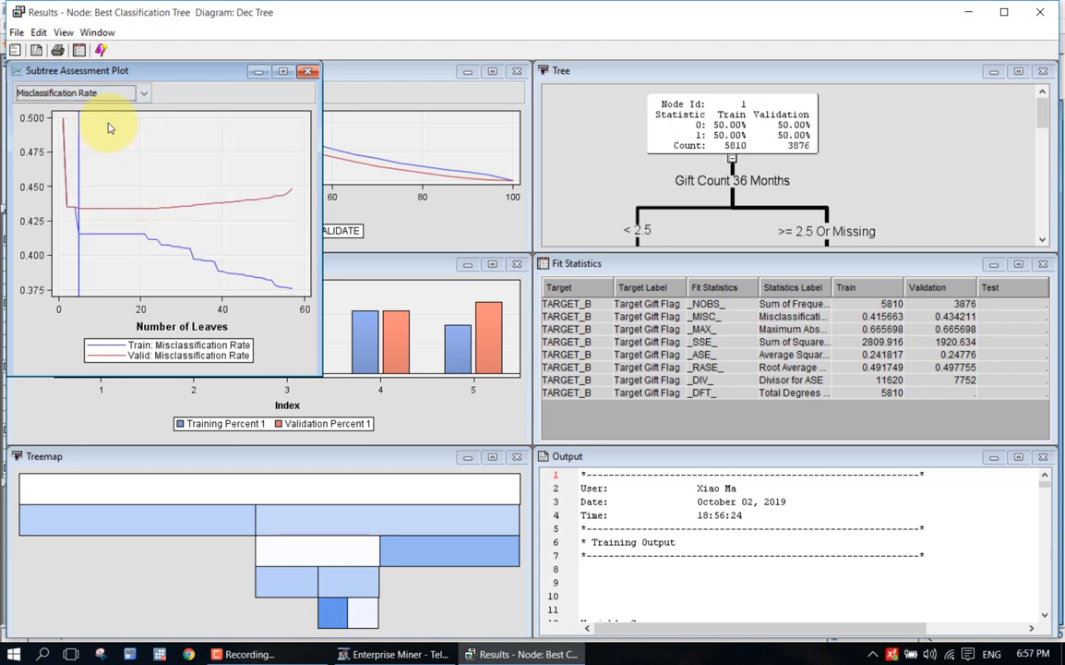
# Enlarge the Subtree Assessment Plot and compare training and validation misclassification rates across the numbers of leaves
pyautogui.click(283, 71)
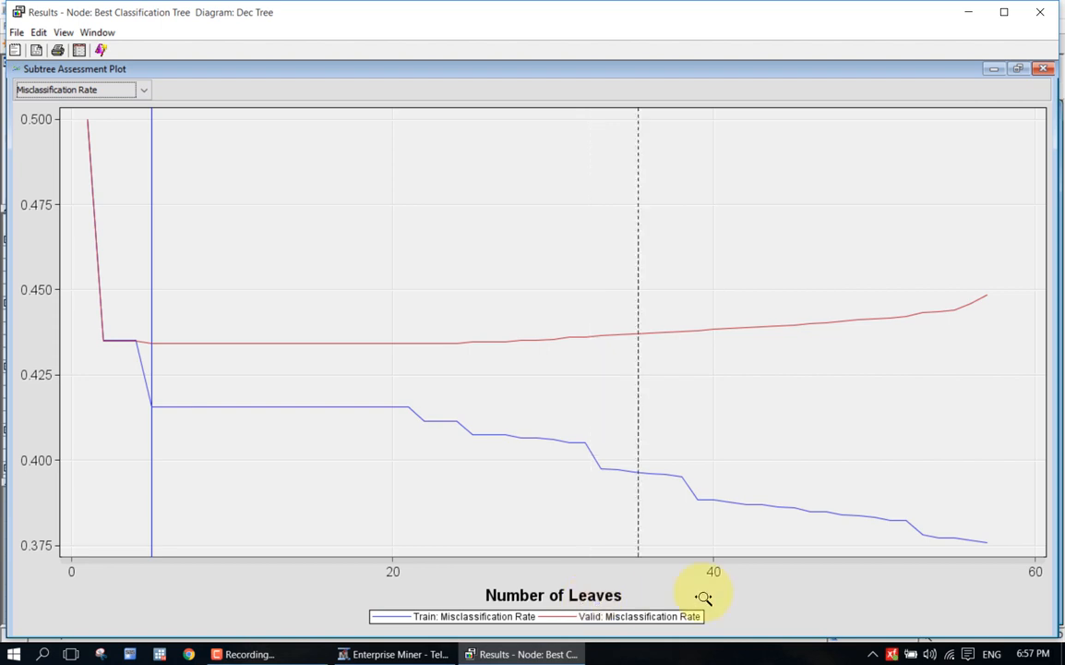
pyautogui.click(992, 567)
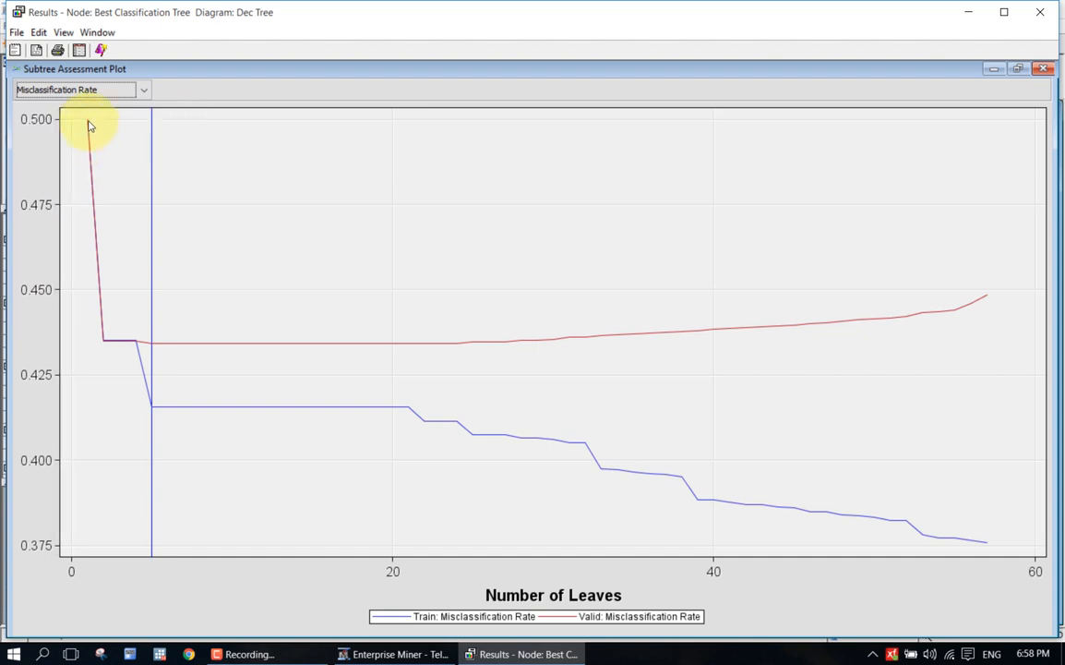
pyautogui.moveTo(89, 125)
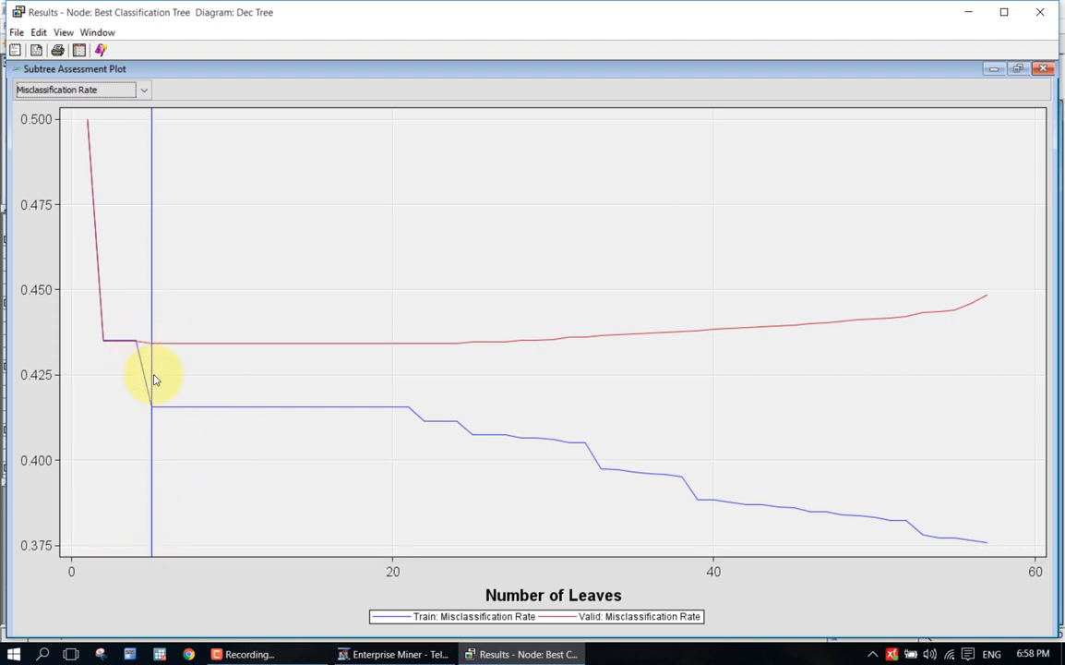
pyautogui.moveTo(196, 410)
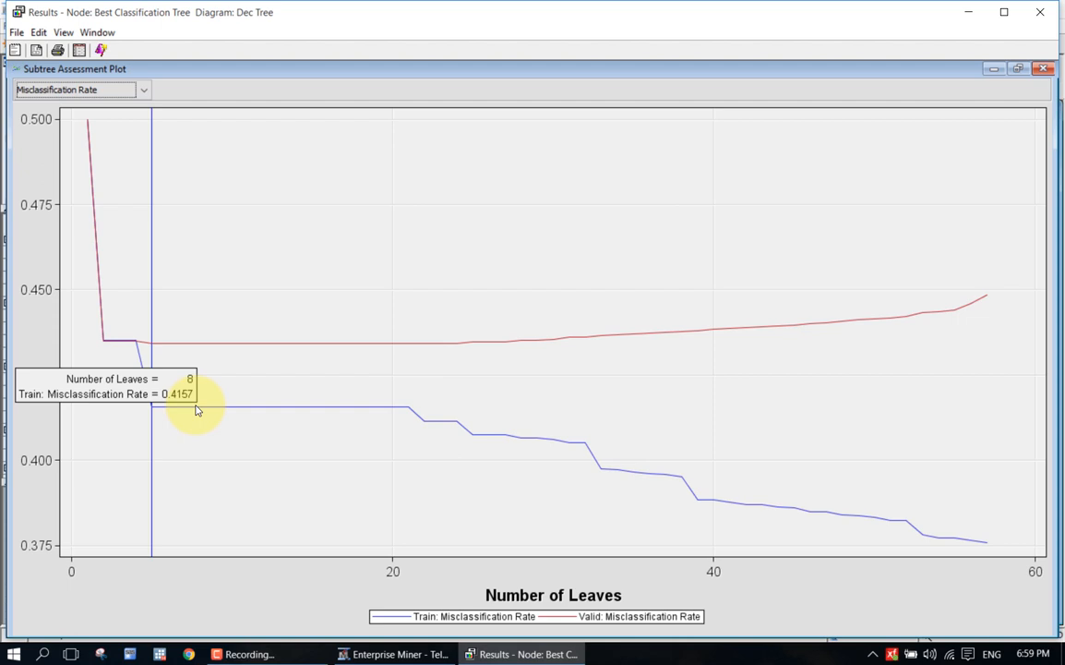
pyautogui.moveTo(732, 506)
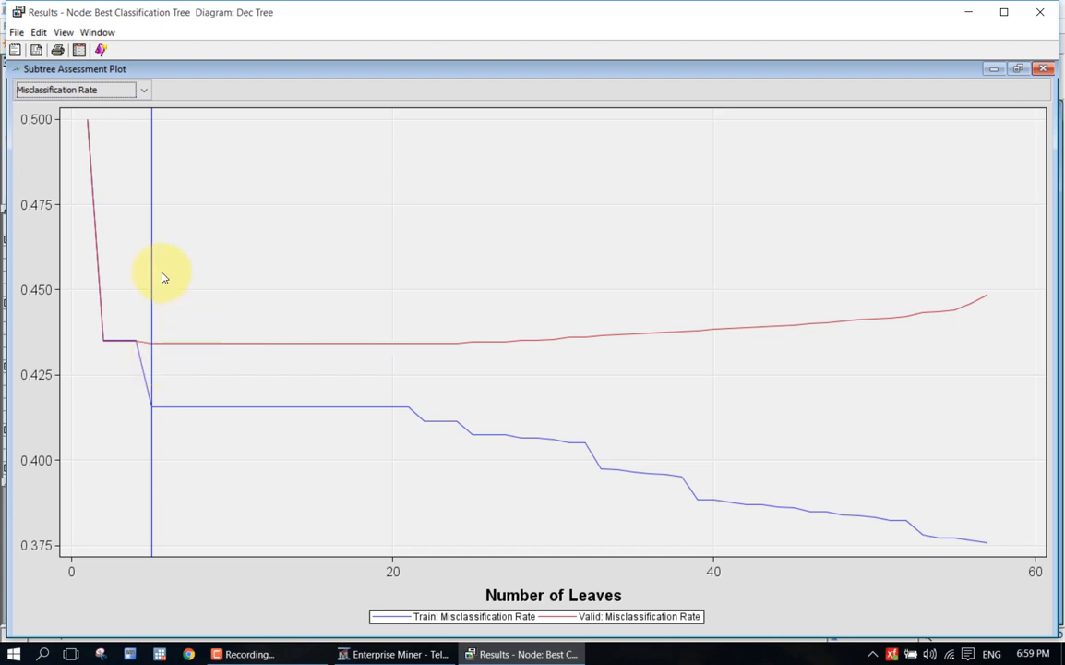
pyautogui.moveTo(151, 397)
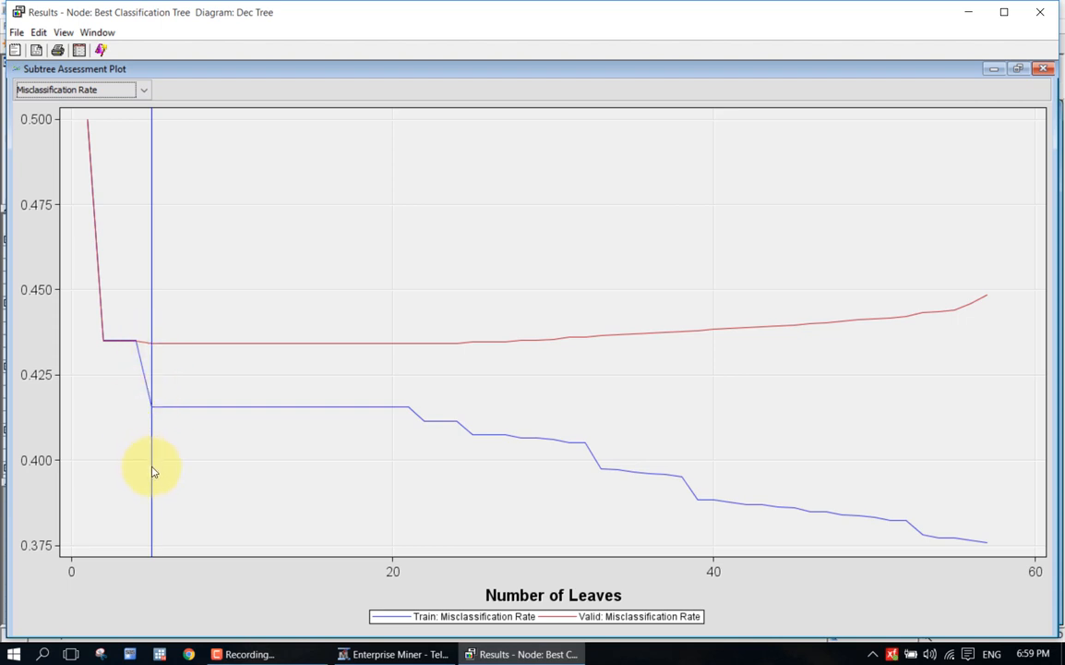
pyautogui.moveTo(153, 472)
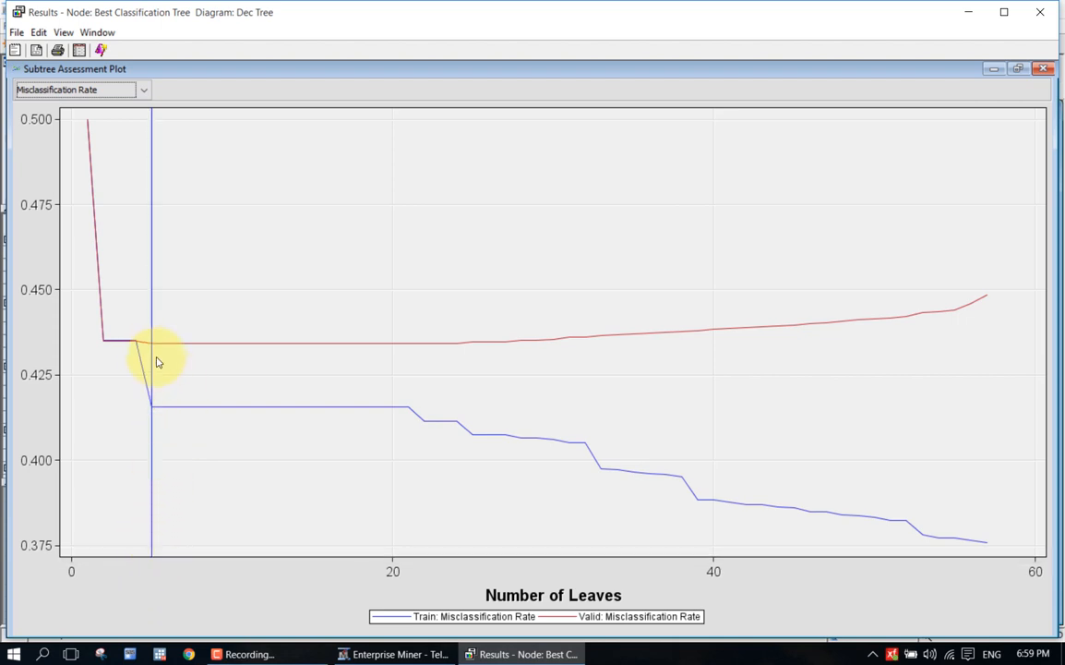
pyautogui.moveTo(154, 348)
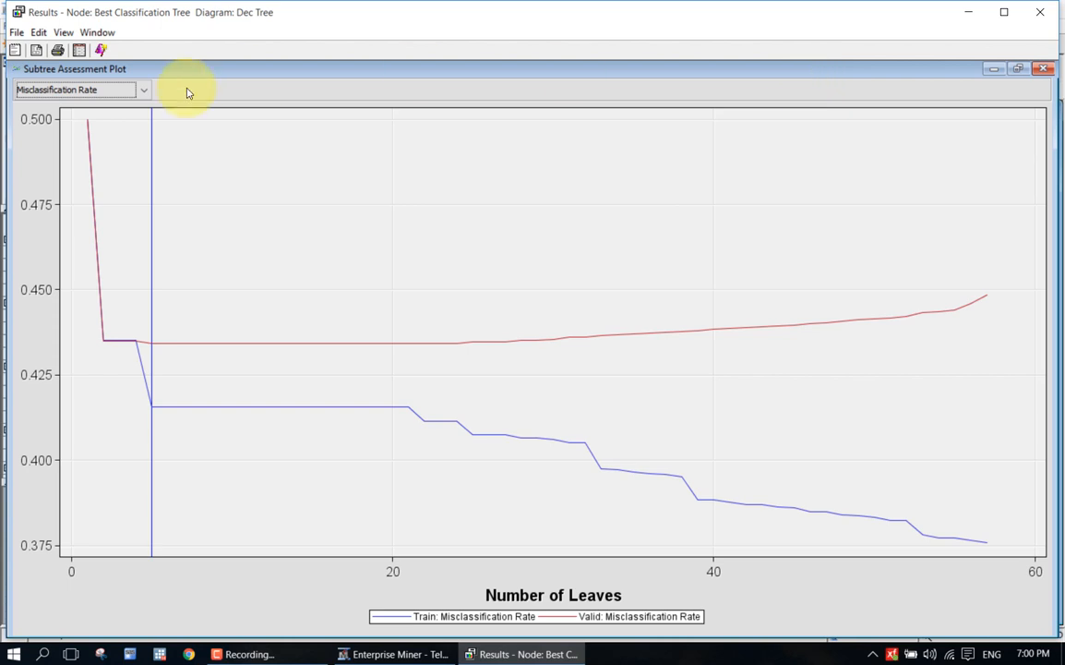
# Switch the Subtree Assessment Plot to Average Square Error, compare the training and validation curves, and minimize the results window
pyautogui.click(69, 90)
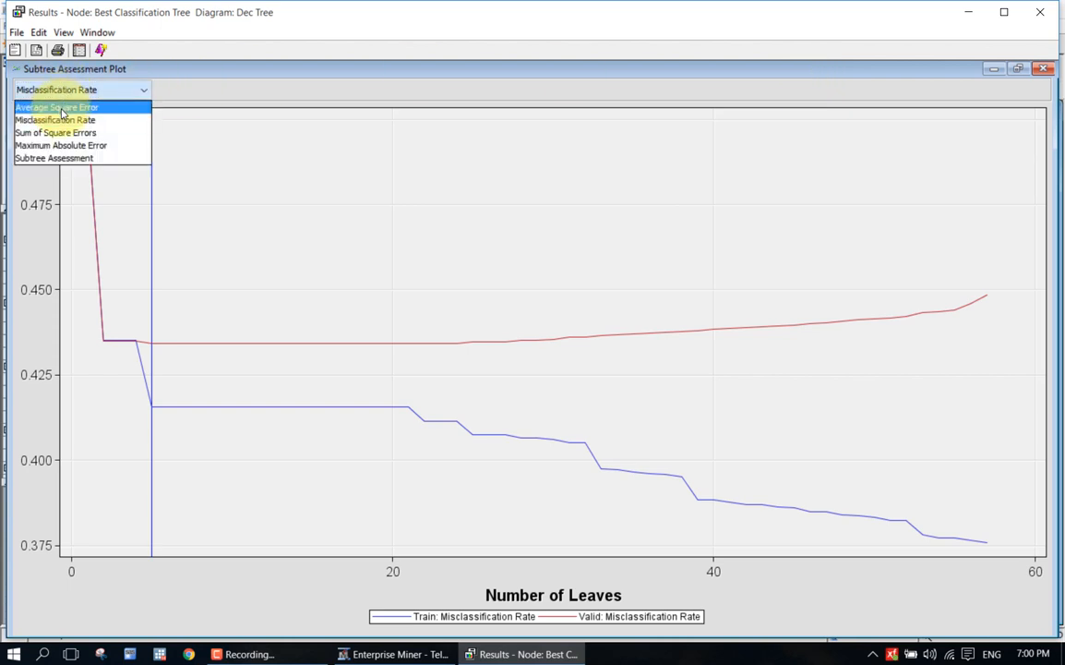
pyautogui.click(61, 110)
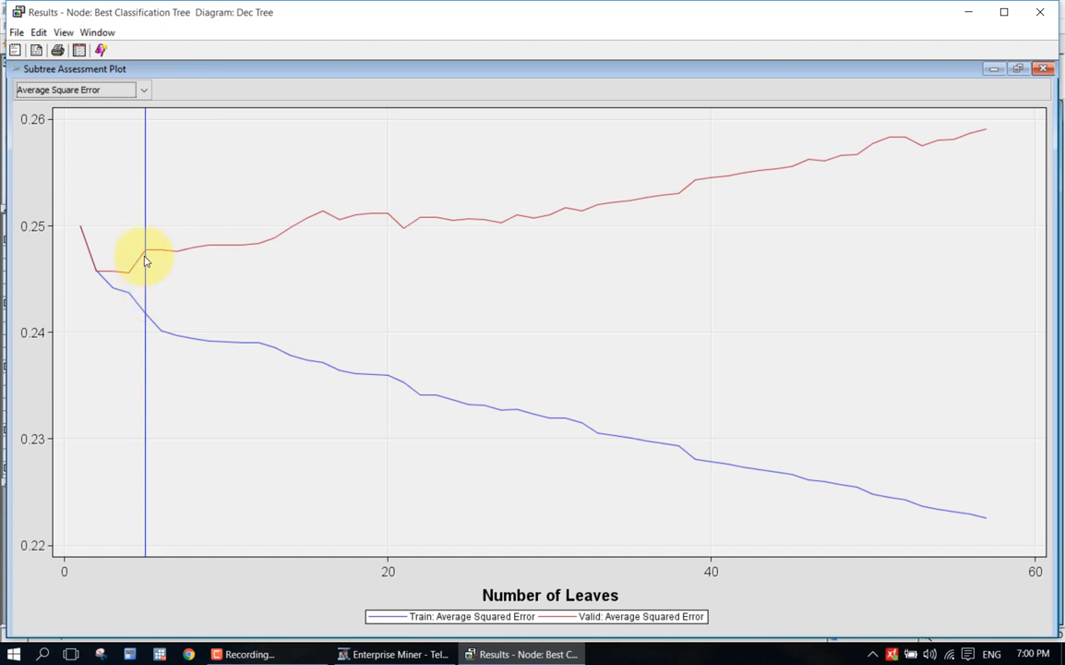
pyautogui.moveTo(144, 262)
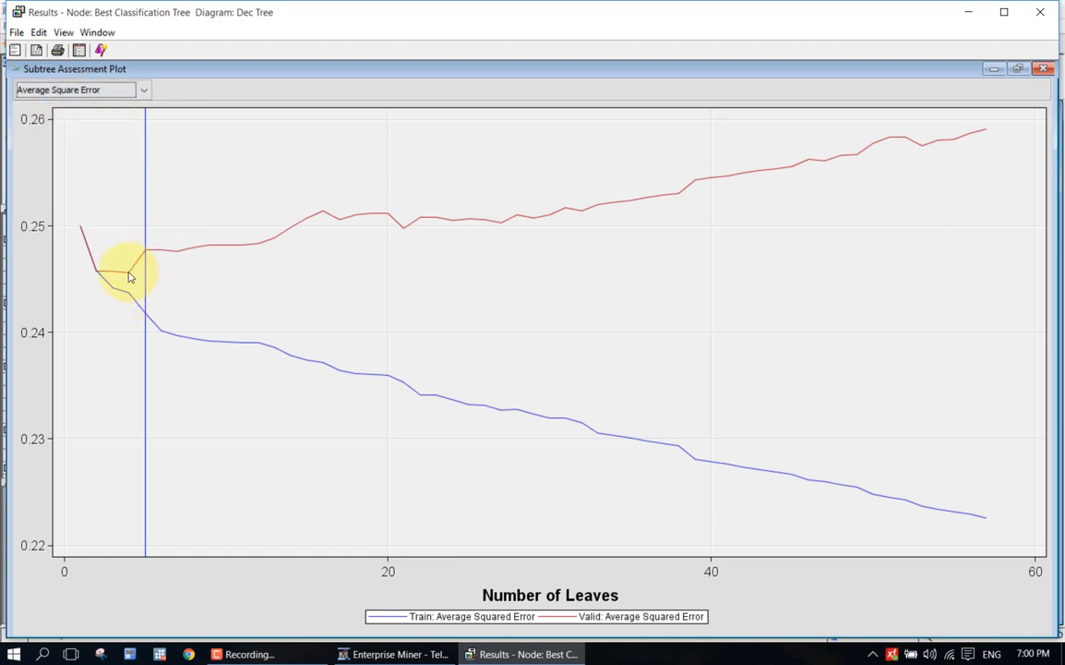
pyautogui.moveTo(131, 283)
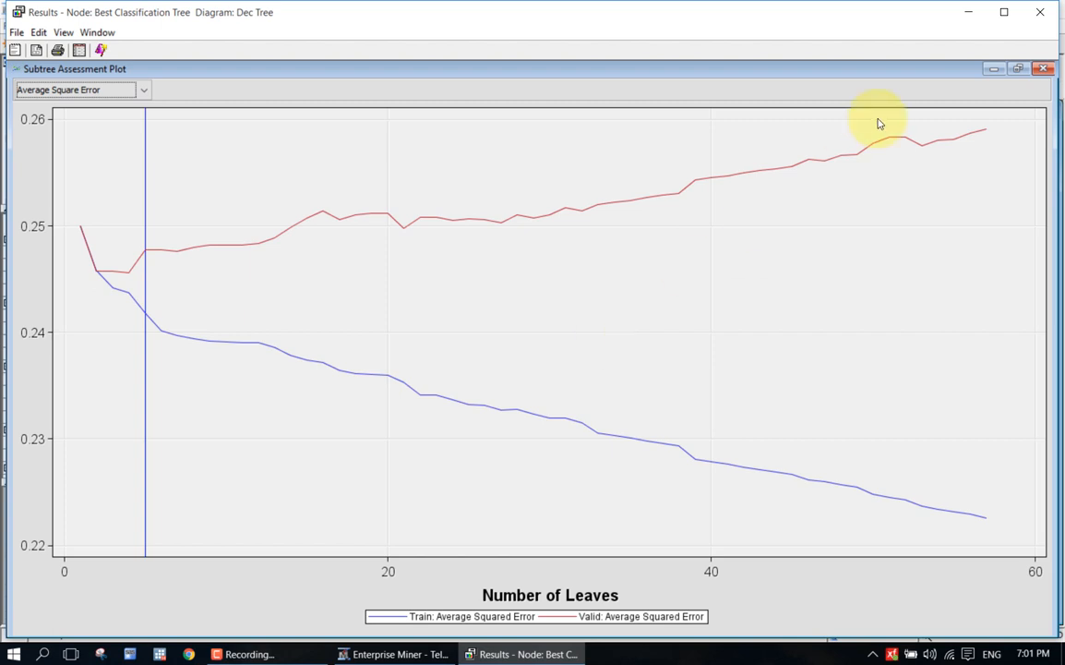
pyautogui.click(964, 17)
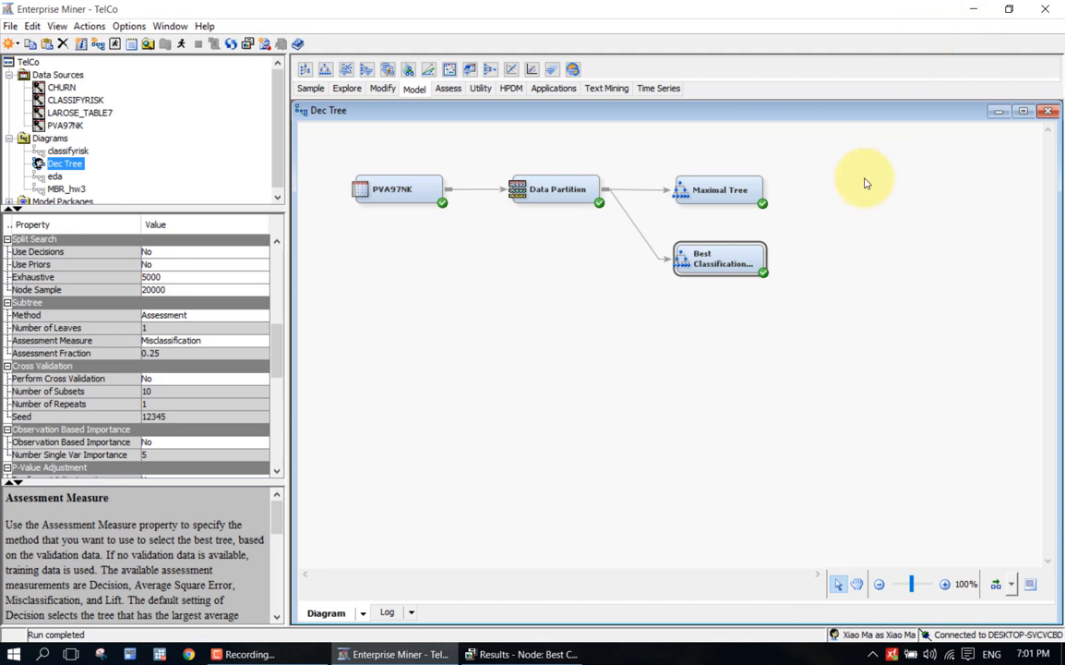
# Switch to the Slides-week-6.pptx presentation and start the slide show from the Decision Rules slide
pyautogui.click(779, 160)
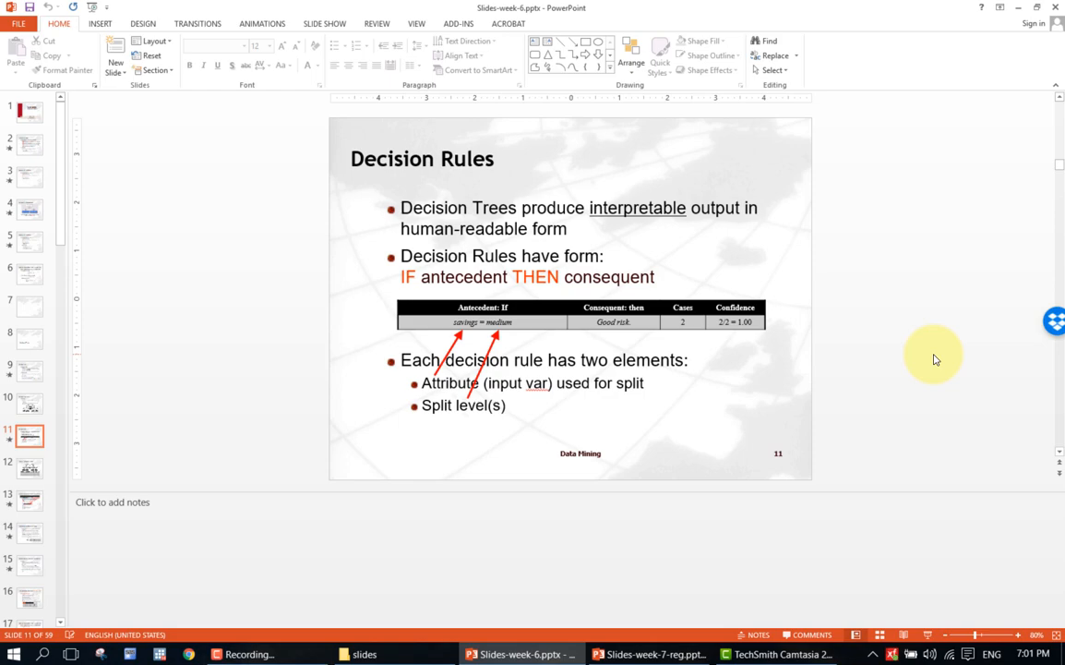
pyautogui.press('F5')
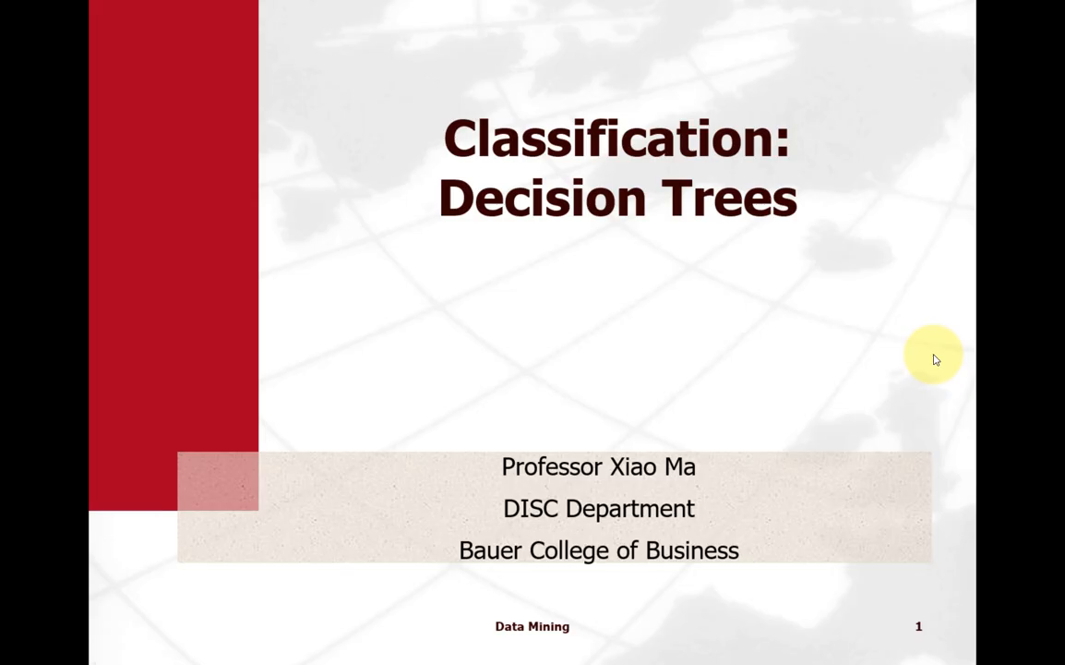
pyautogui.press('Escape')
pyautogui.press('Down')
pyautogui.press('Down')
pyautogui.press('Down')
pyautogui.press('Down')
pyautogui.press('Down')
pyautogui.press('Down')
pyautogui.press('Down')
pyautogui.press('Down')
pyautogui.press('Down')
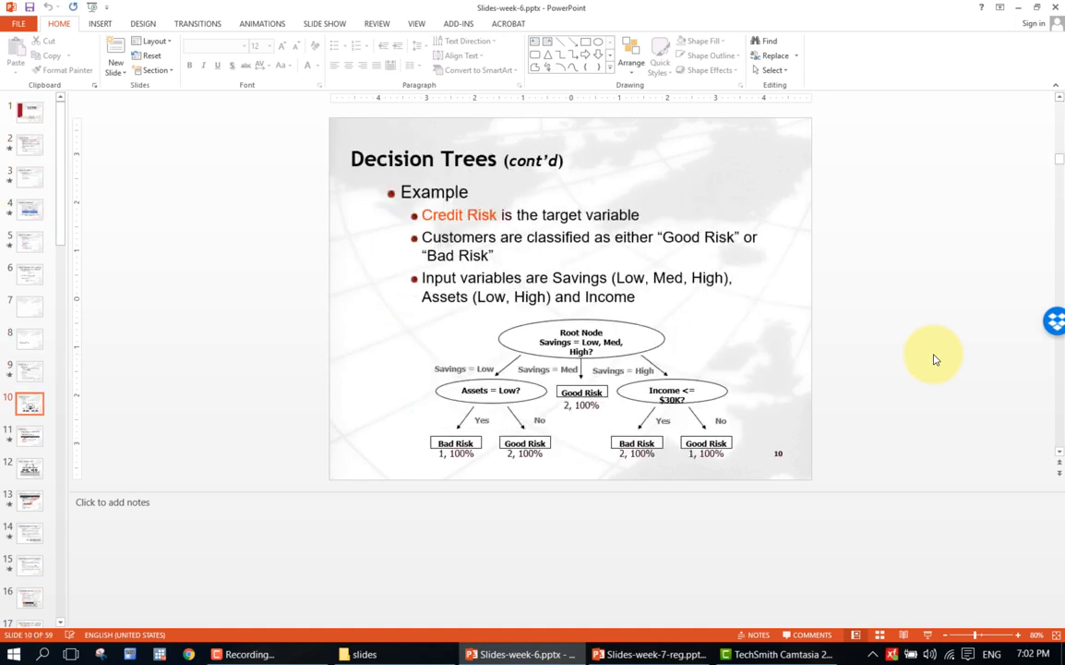
pyautogui.press('Down')
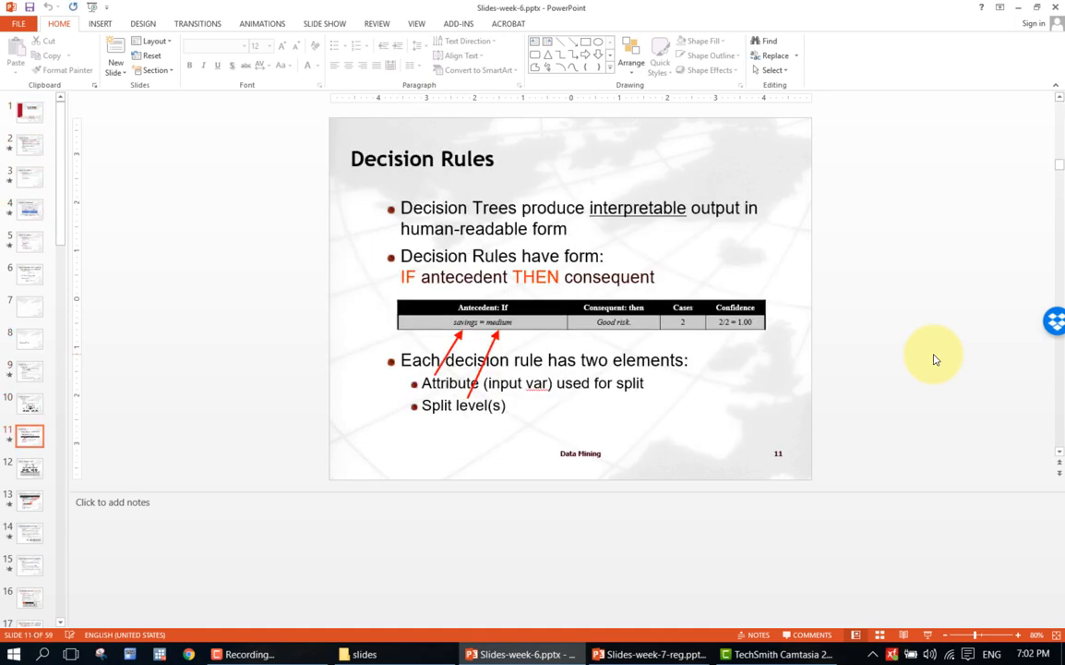
pyautogui.hotkey('shift', 'F5')
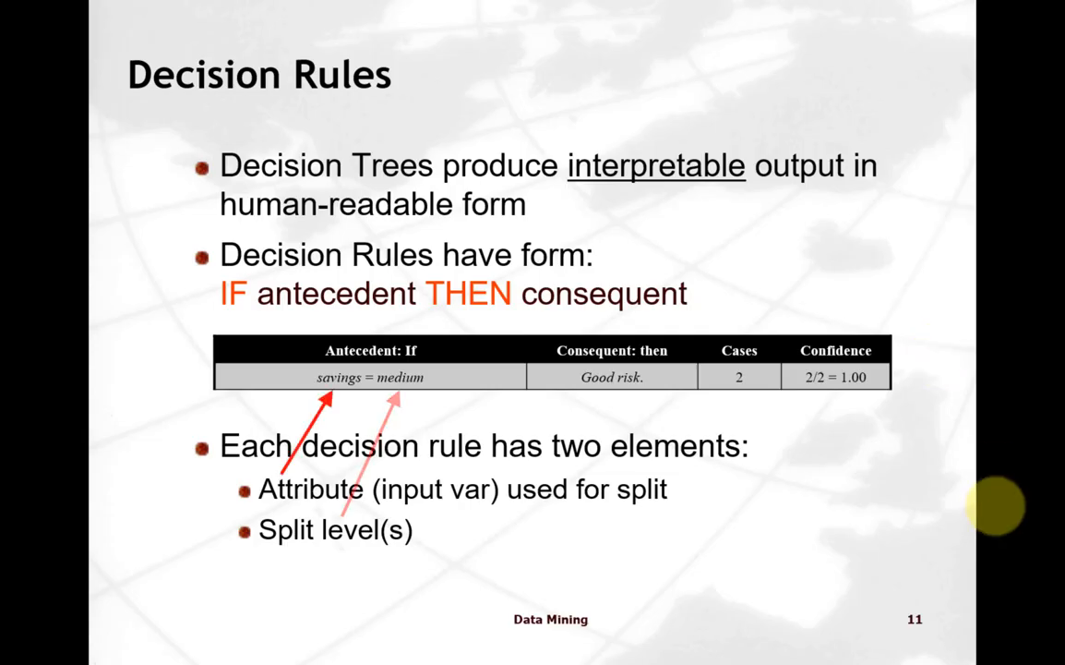
# Page back through the slide show to the Decision Trees definition slide and exit the show
pyautogui.press('Down')
pyautogui.press('Up')
pyautogui.press('Up')
pyautogui.press('Up')
pyautogui.press('Up')
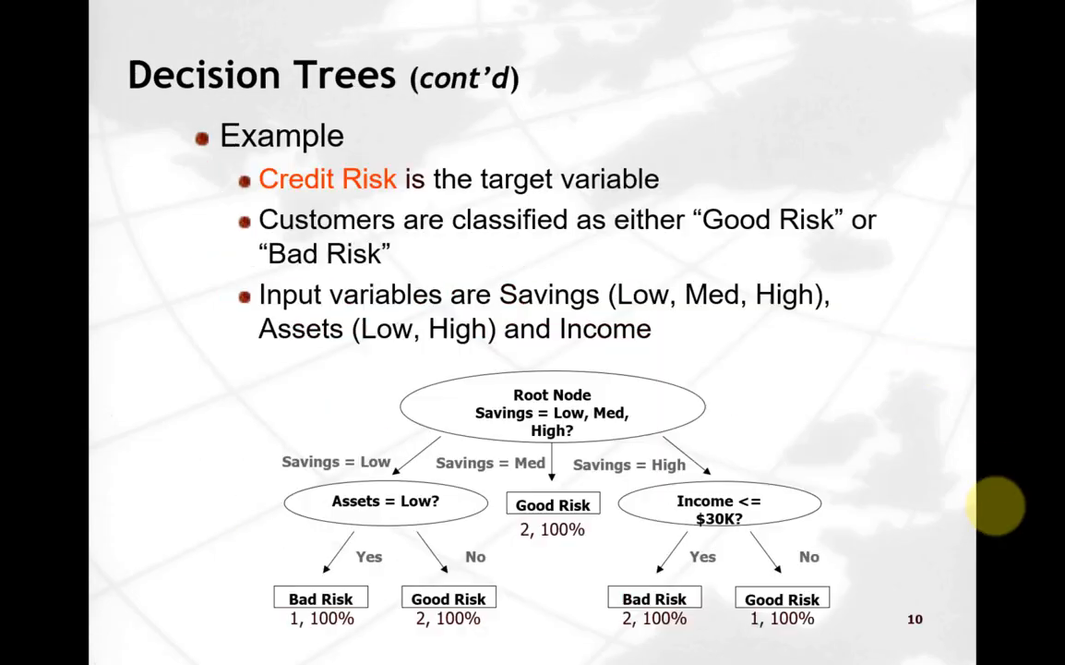
pyautogui.press('Down')
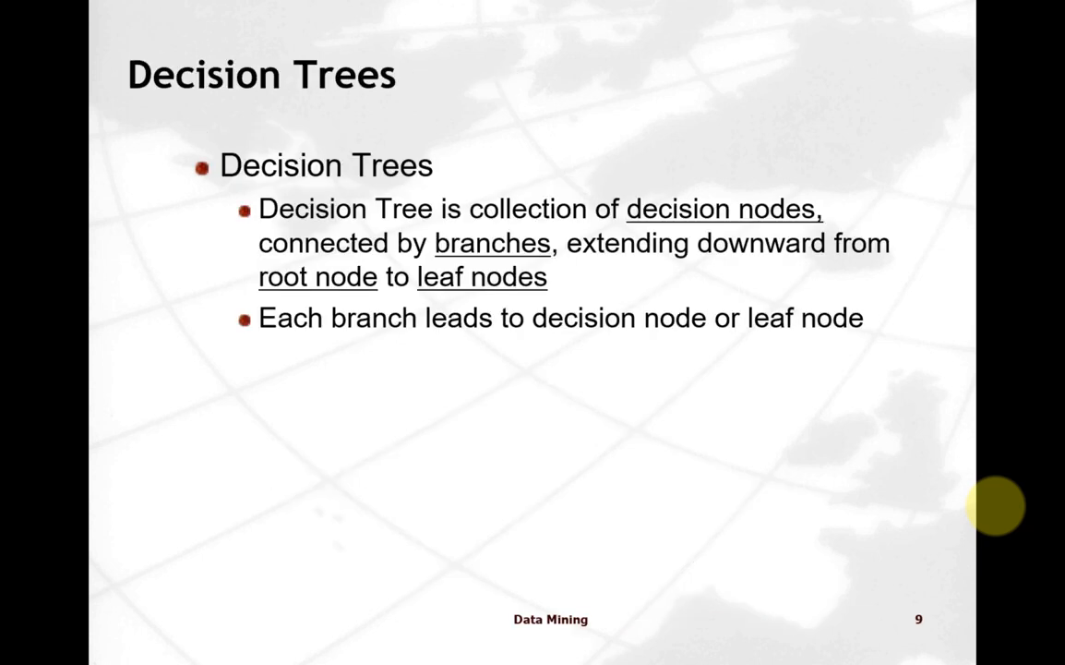
pyautogui.press('Escape')
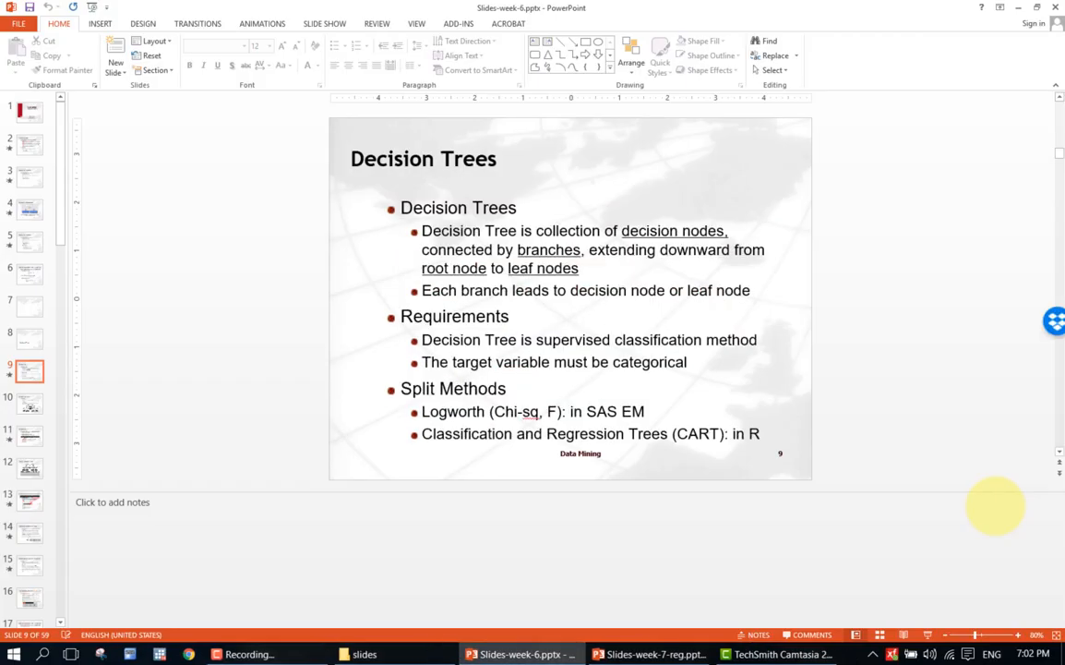
# Browse the splitting and pruning method slides up to the Subtree Assessment misclassification rate chart
pyautogui.press('Down')
pyautogui.press('Down')
pyautogui.press('Down')
pyautogui.press('Down')
pyautogui.press('Down')
pyautogui.press('Down')
pyautogui.press('Down')
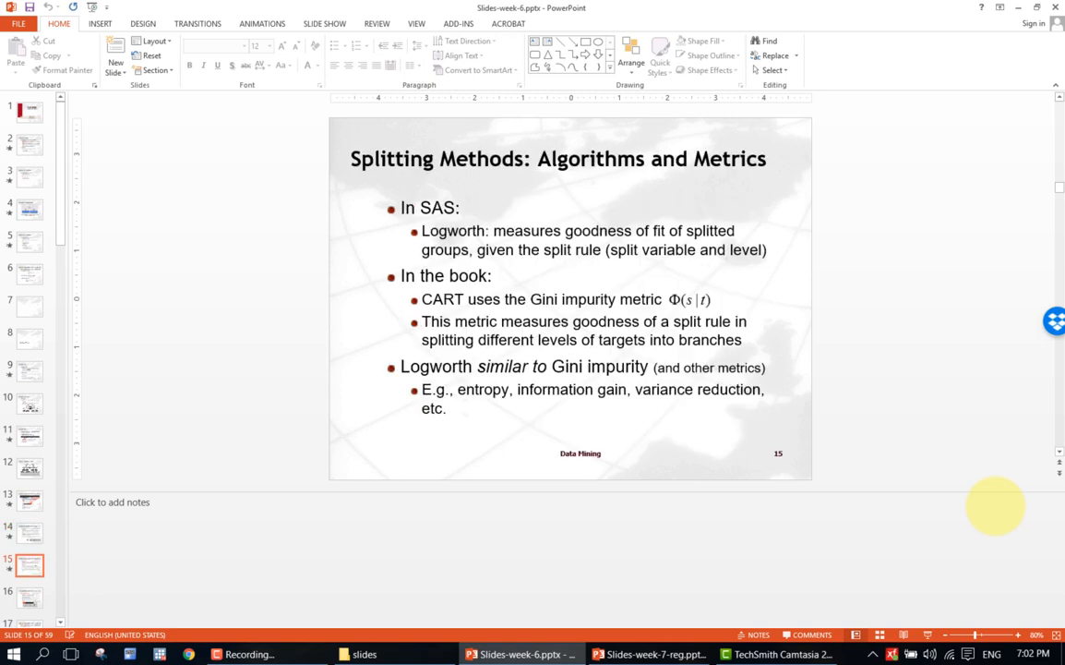
pyautogui.press('Up')
pyautogui.press('Down')
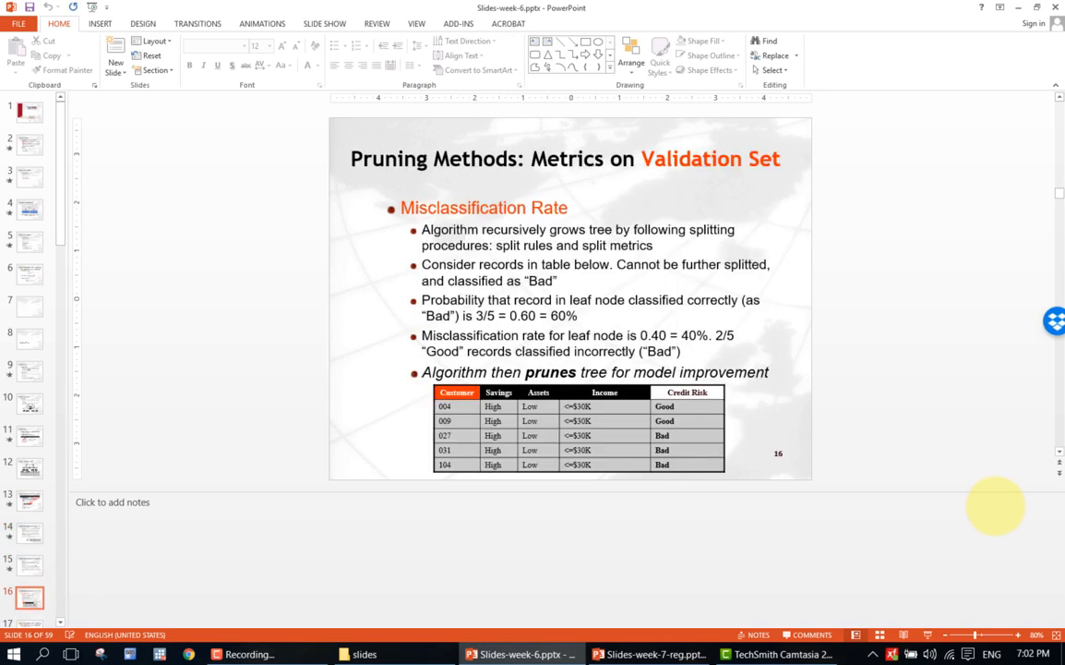
pyautogui.press('Down')
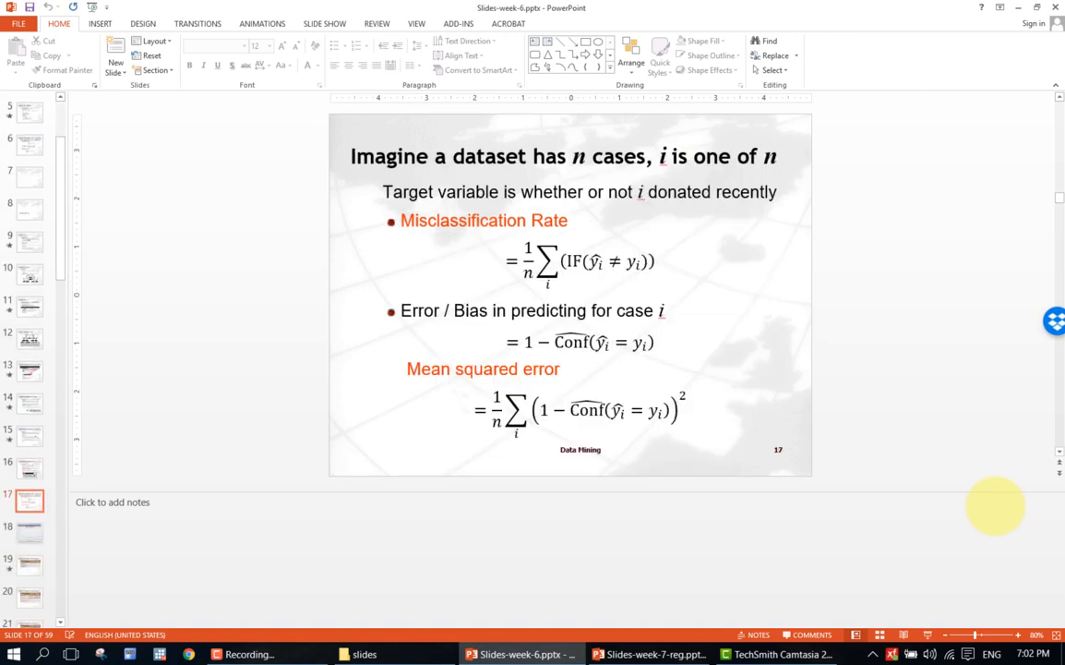
pyautogui.press('Up')
pyautogui.press('Down')
pyautogui.press('Down')
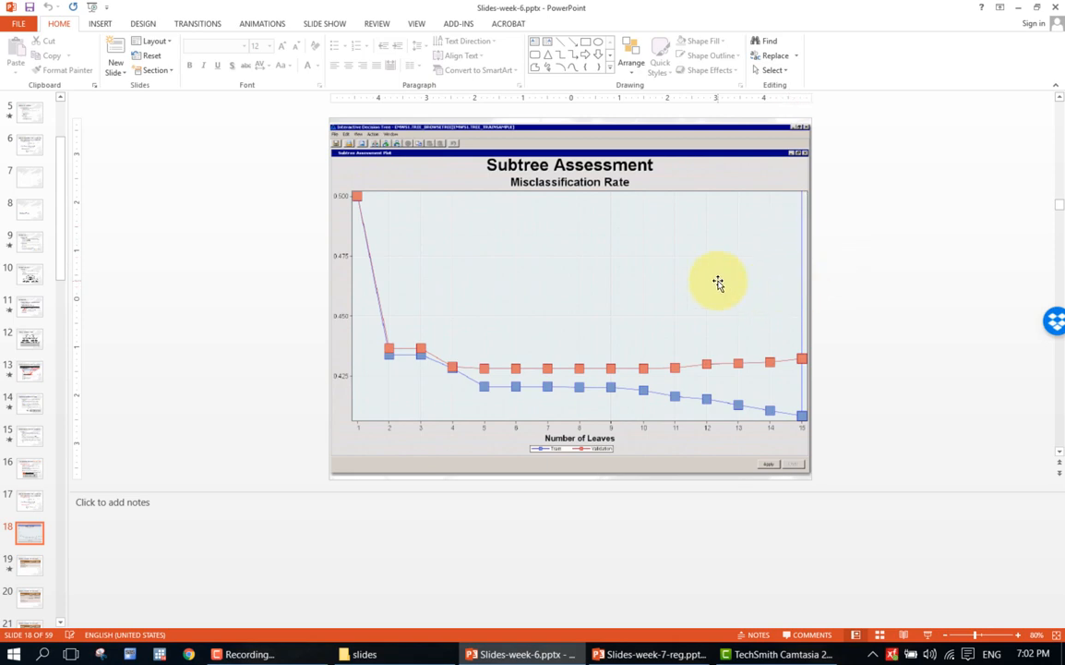
# Switch to Enterprise Miner, open the Maximal Tree node's results and examine average square error in its Subtree Assessment Plot
pyautogui.hotkey('alt', 'Tab')
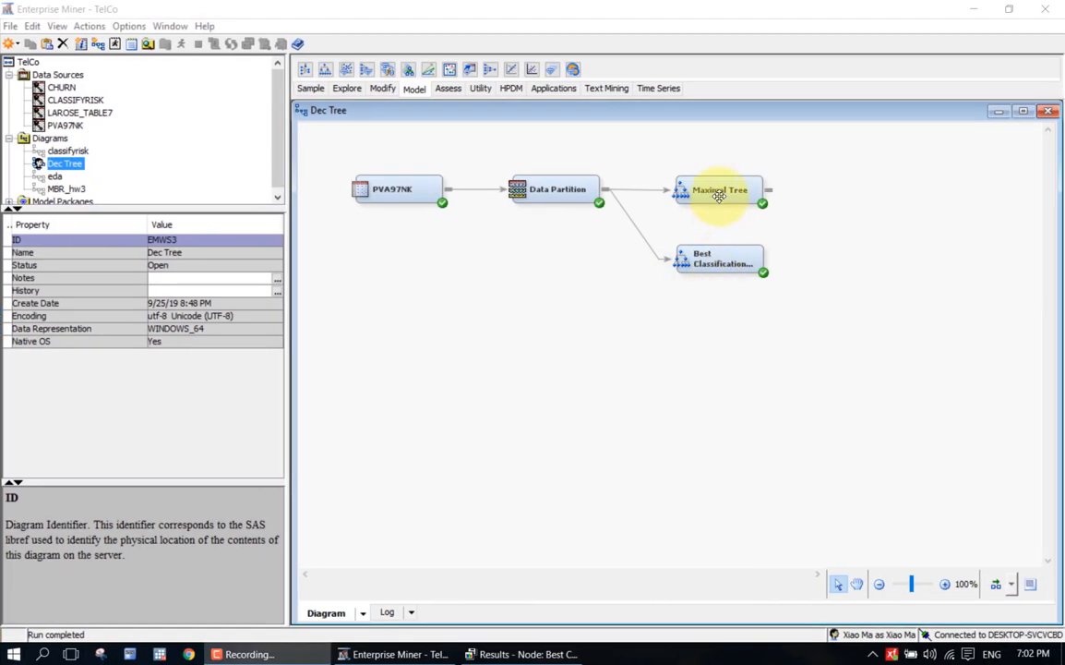
pyautogui.click(718, 192)
pyautogui.rightClick(720, 198)
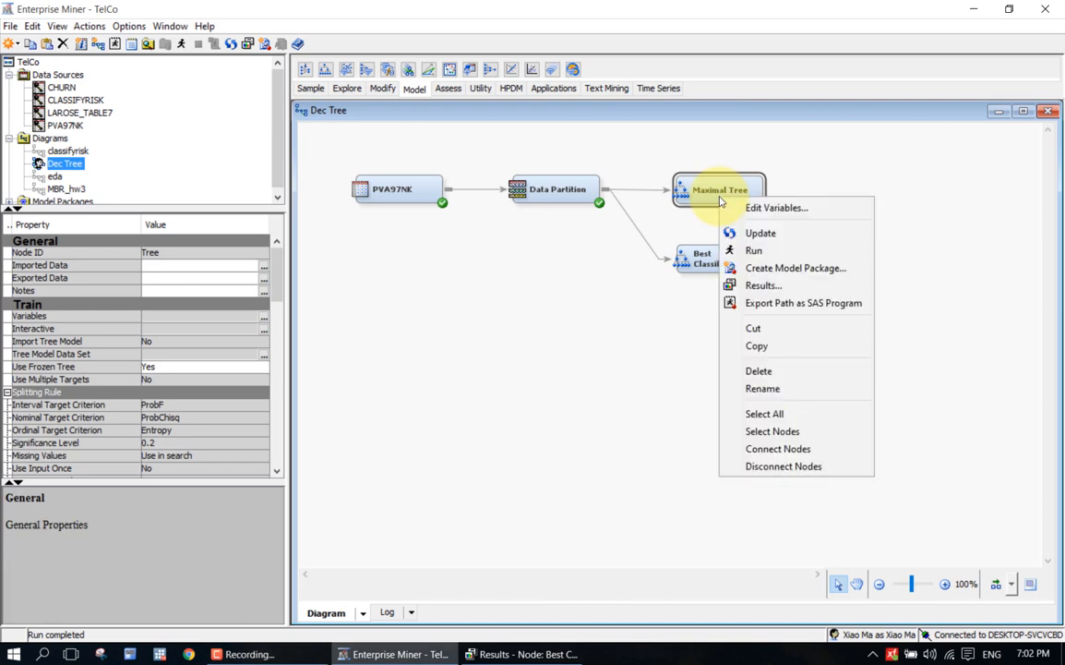
pyautogui.click(738, 288)
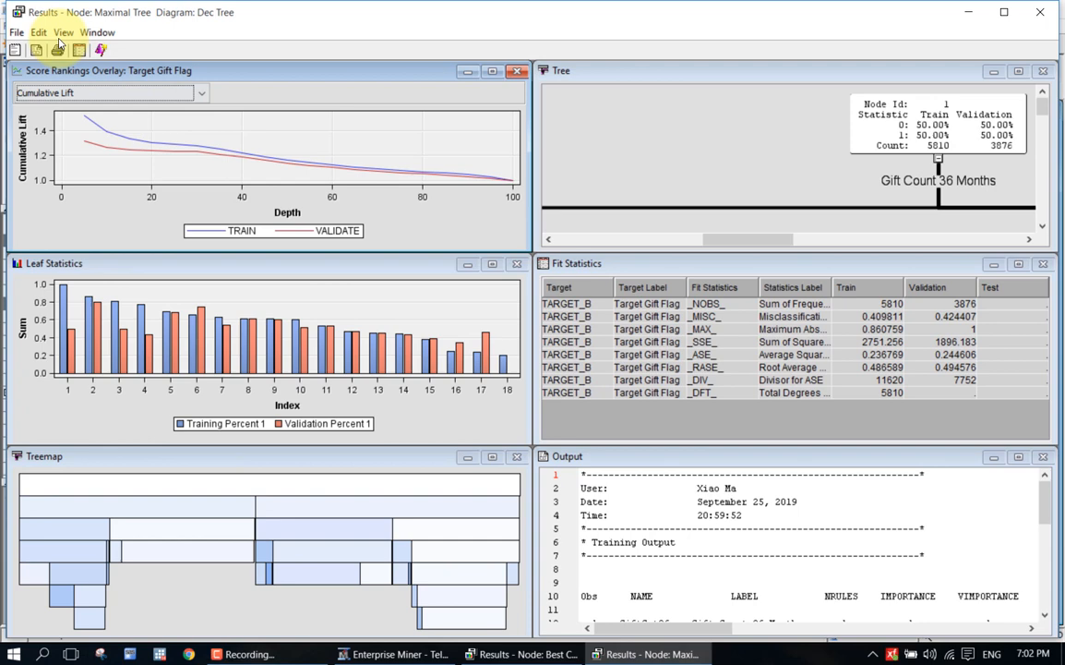
pyautogui.click(54, 35)
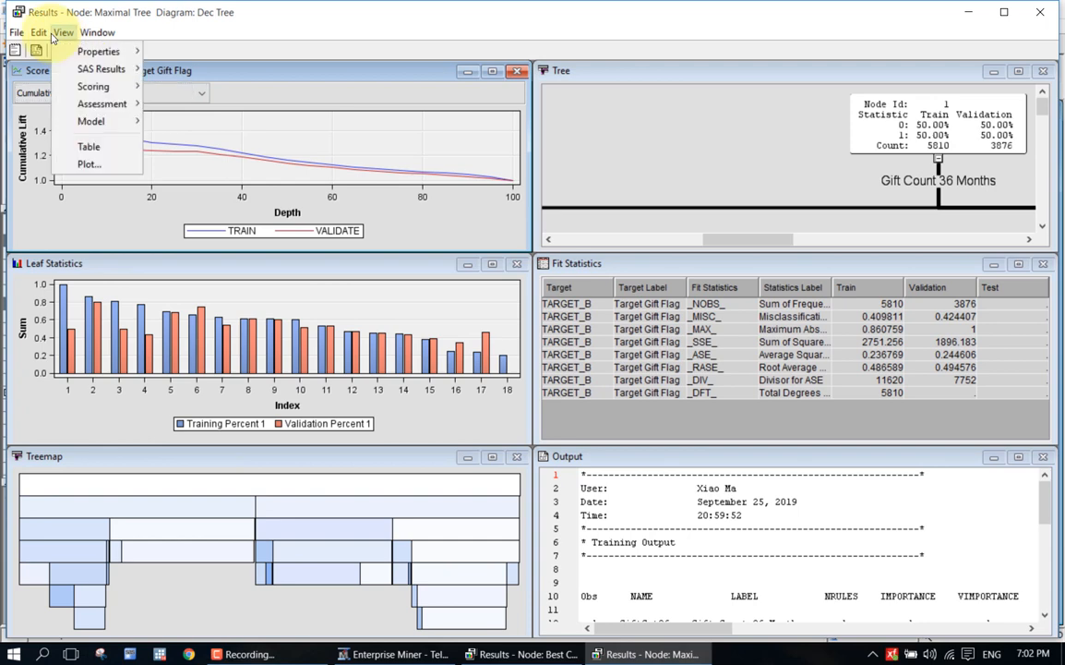
pyautogui.moveTo(93, 121)
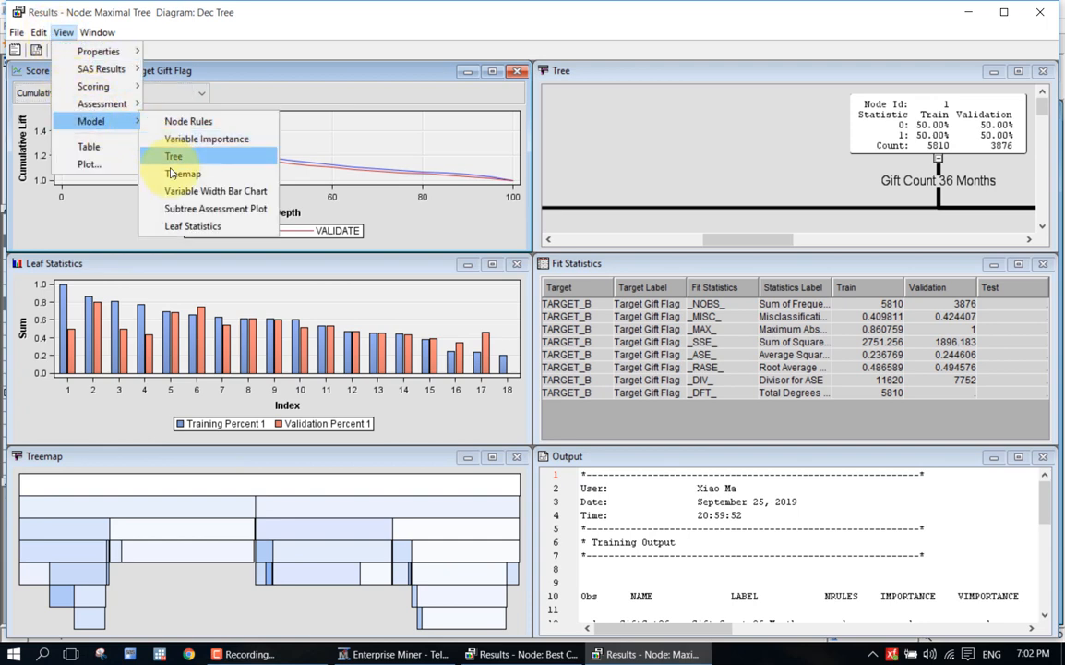
pyautogui.click(176, 209)
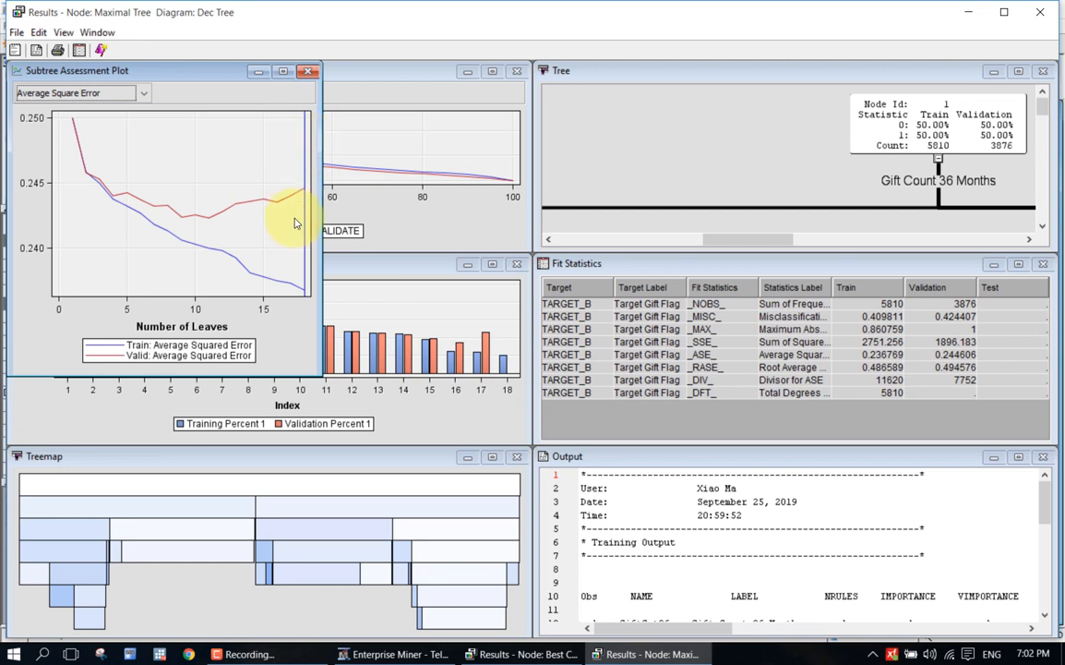
pyautogui.moveTo(307, 196)
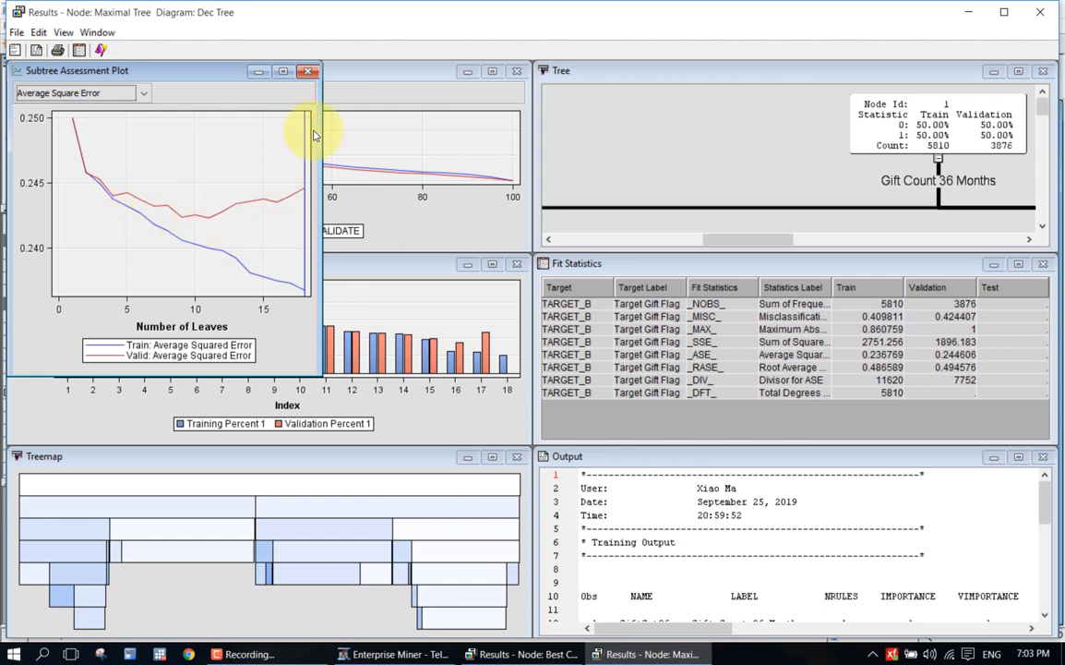
pyautogui.click(307, 71)
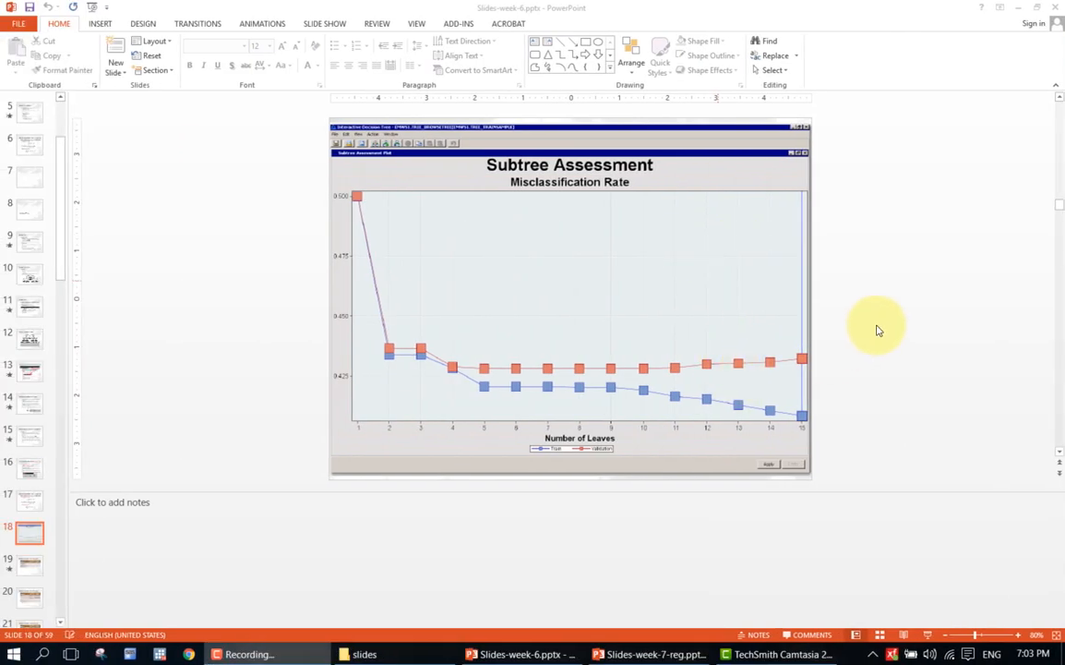
# Return to the presentation, skim the Splitting vs Pruning Tree slides and present from the Demonstrate the Split Process slide
pyautogui.click(878, 330)
pyautogui.scroll(-1, 878, 329)
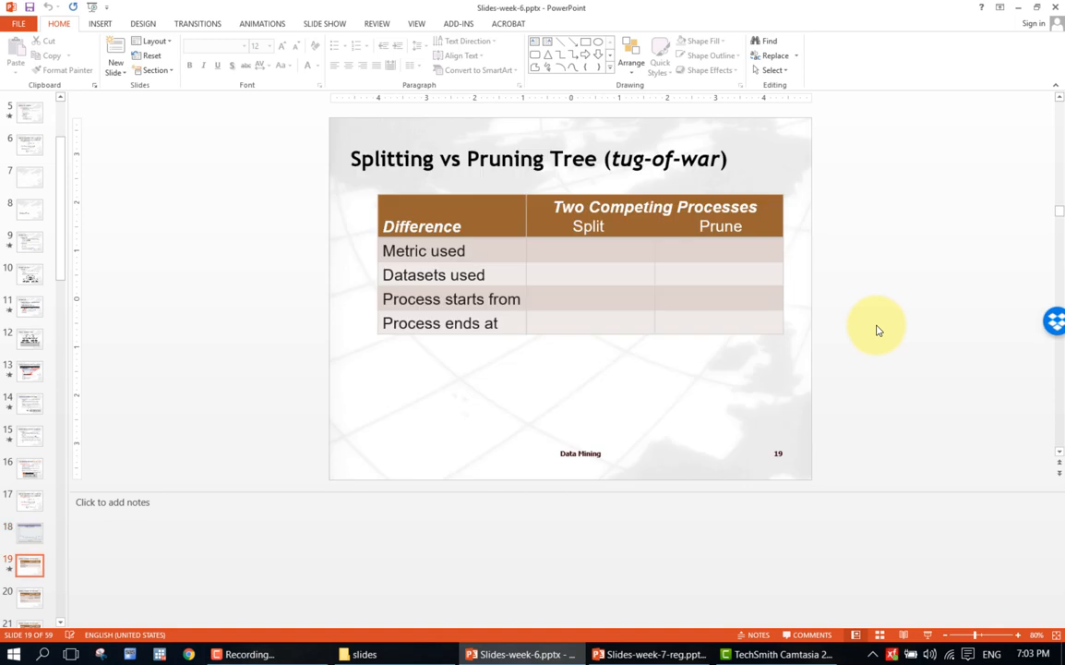
pyautogui.scroll(1, 878, 330)
pyautogui.scroll(-1, 878, 330)
pyautogui.scroll(-1, 878, 331)
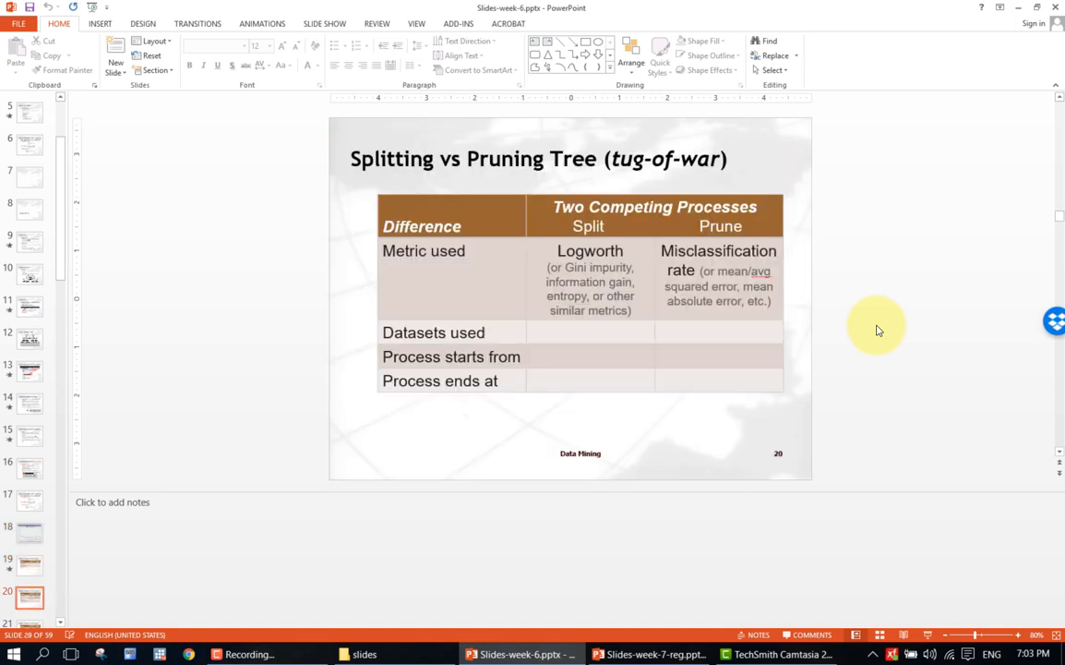
pyautogui.scroll(-6, 877, 330)
pyautogui.scroll(1, 878, 330)
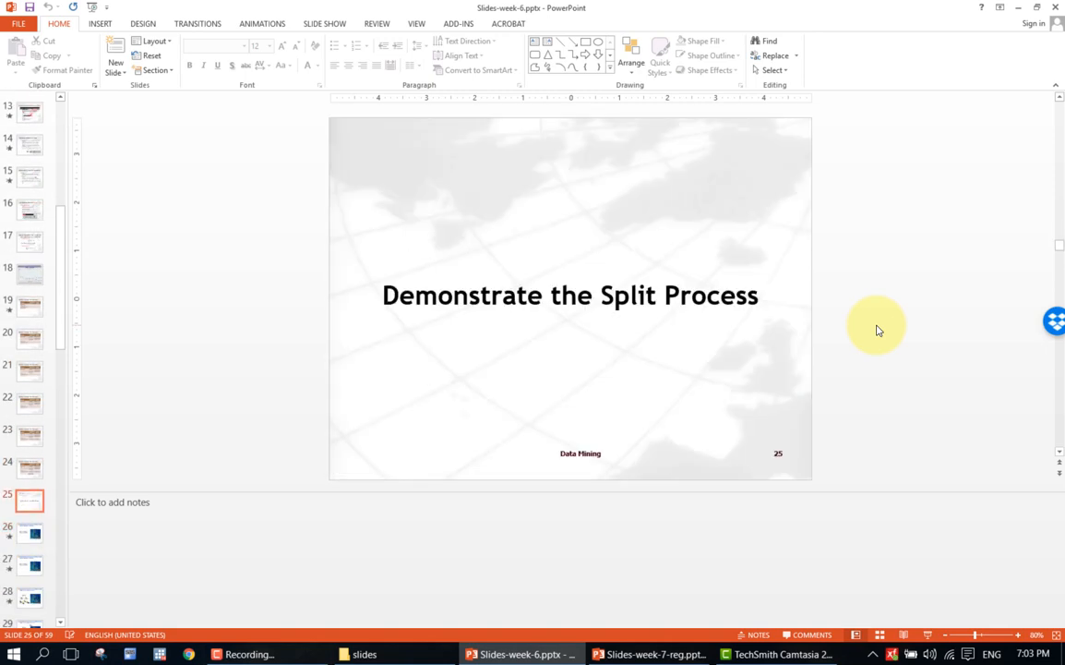
pyautogui.hotkey('shift', 'F5')
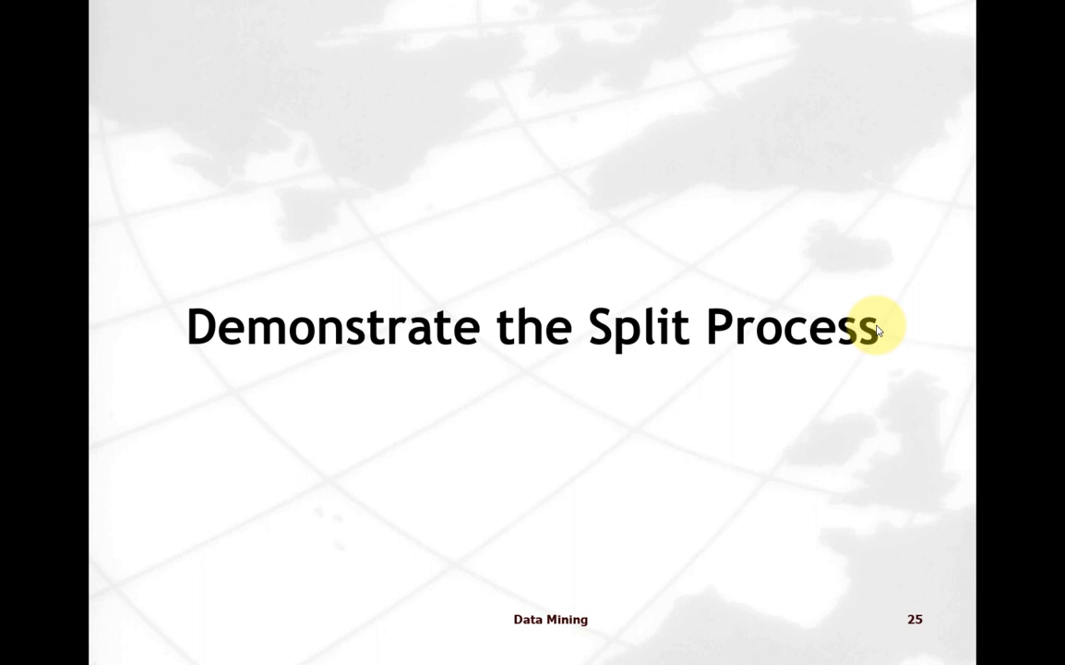
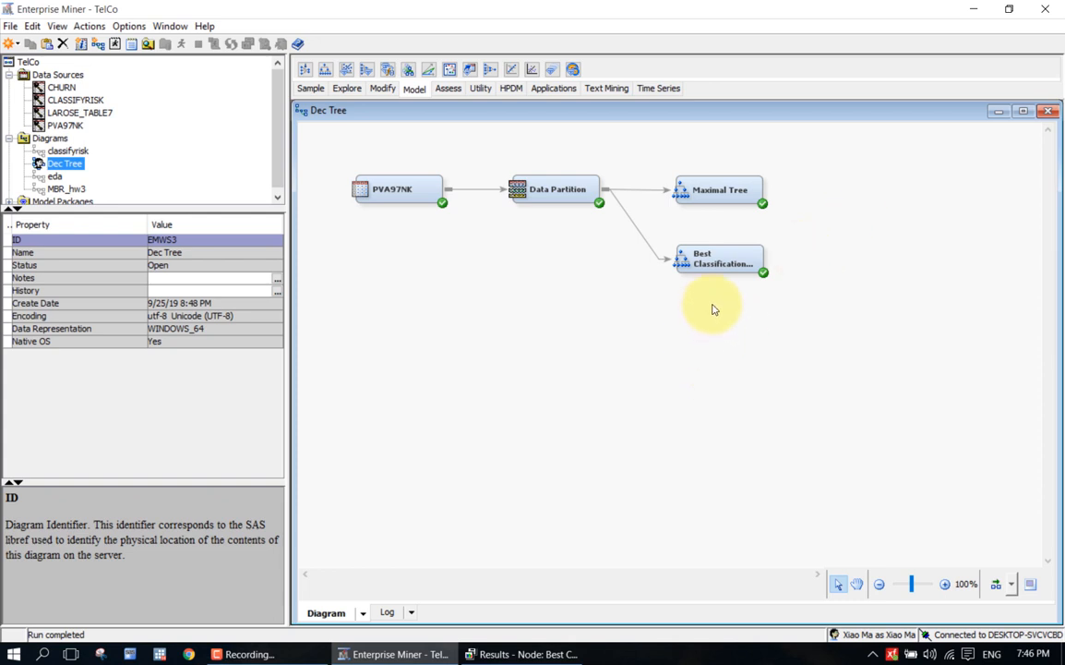
# Add a Model Comparison node to the Dec Tree diagram and connect the Maximal Tree and Best Classification Tree nodes to it
pyautogui.click(724, 258)
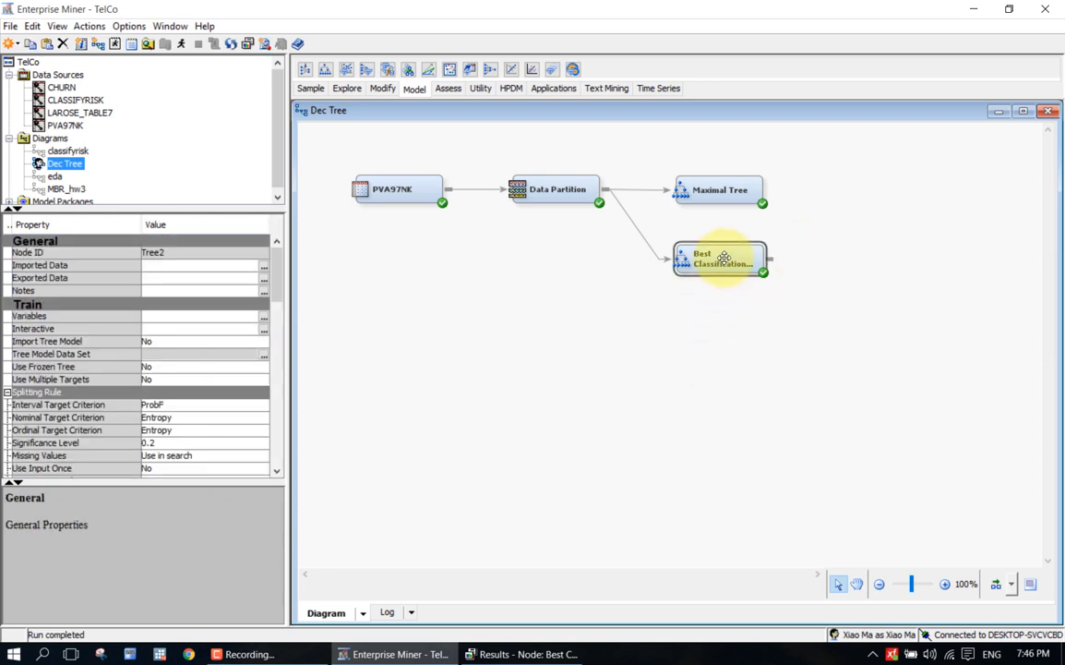
pyautogui.click(734, 327)
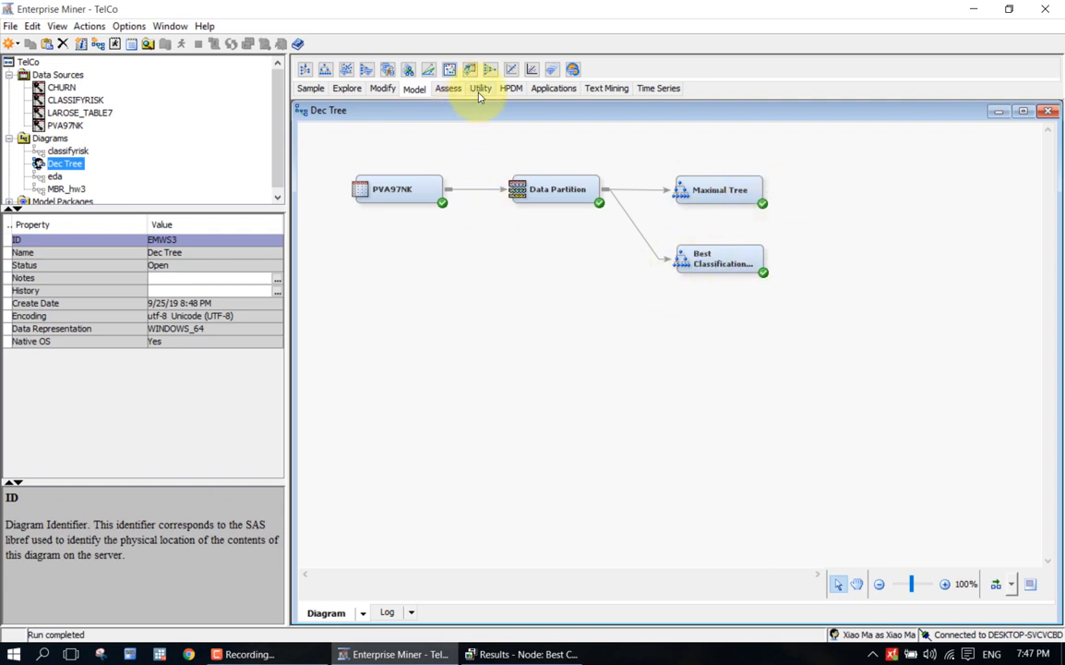
pyautogui.click(451, 90)
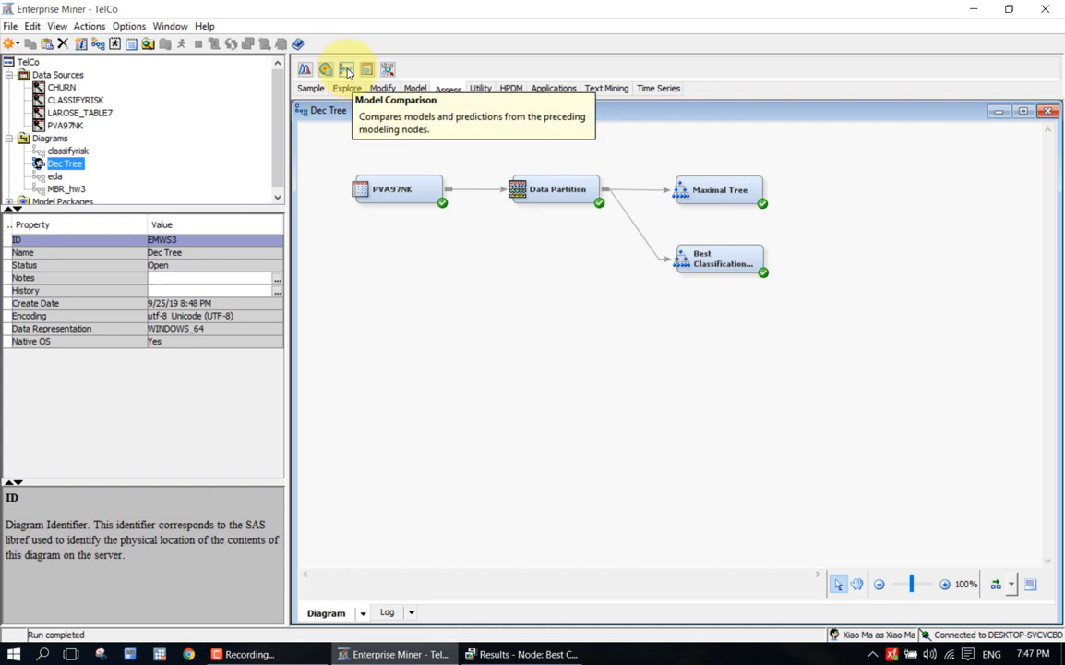
pyautogui.moveTo(348, 73); pyautogui.dragTo(836, 201)
pyautogui.moveTo(766, 189)
pyautogui.mouseDown()
pyautogui.moveTo(854, 199)
pyautogui.moveTo(842, 208)
pyautogui.mouseUp()
pyautogui.moveTo(770, 255); pyautogui.dragTo(868, 209)
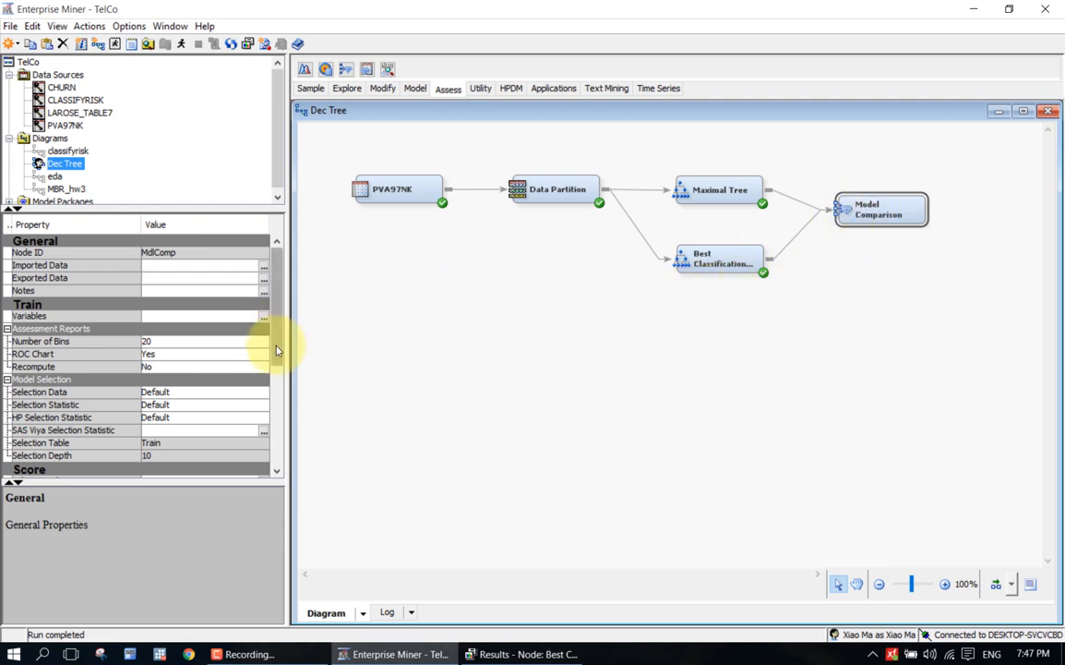
# Examine the Model Comparison node's model selection properties, including the HP Selection Statistic
pyautogui.moveTo(276, 350); pyautogui.dragTo(282, 375)
pyautogui.scroll(-1, 282, 376)
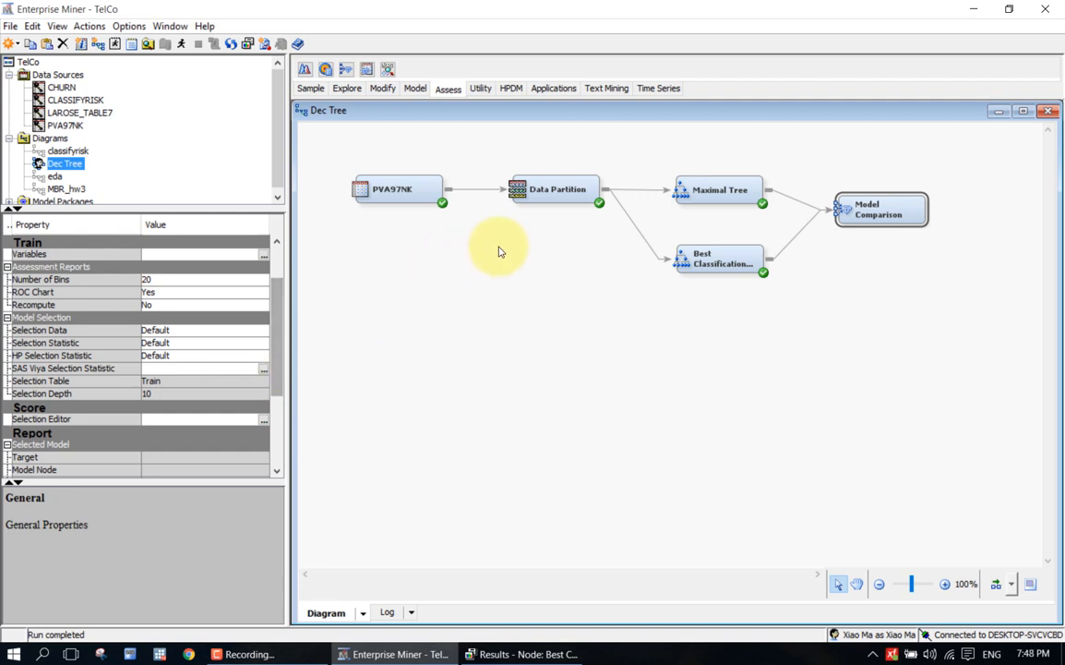
pyautogui.click(189, 356)
pyautogui.click(189, 362)
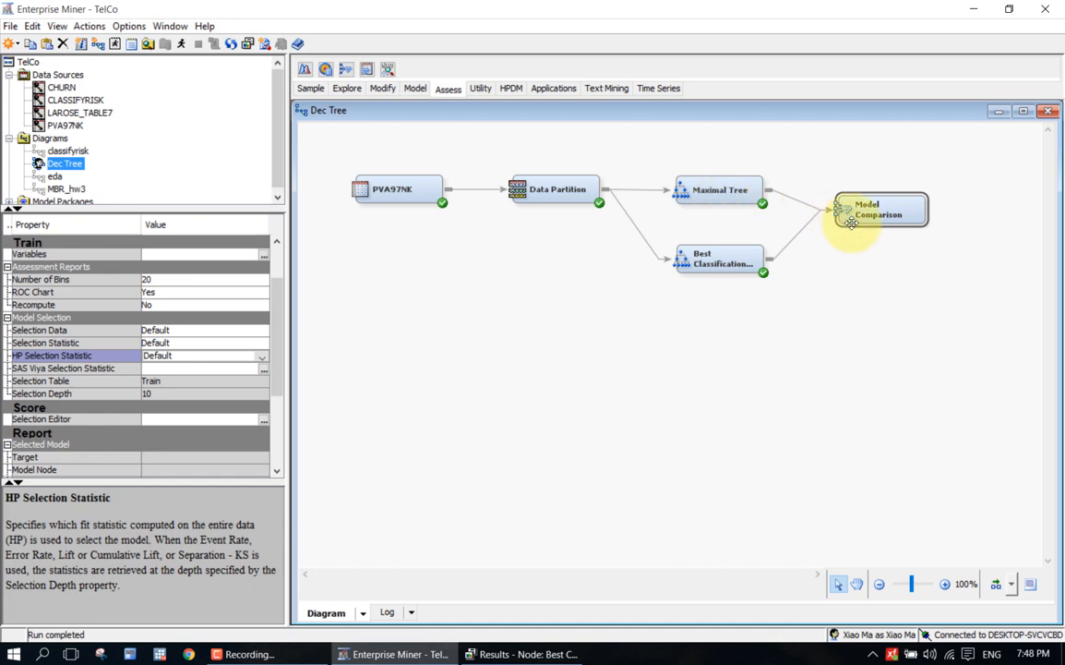
# Move the Model Comparison node slightly lower so it sits between the two tree nodes it compares
pyautogui.moveTo(856, 218); pyautogui.dragTo(865, 229)
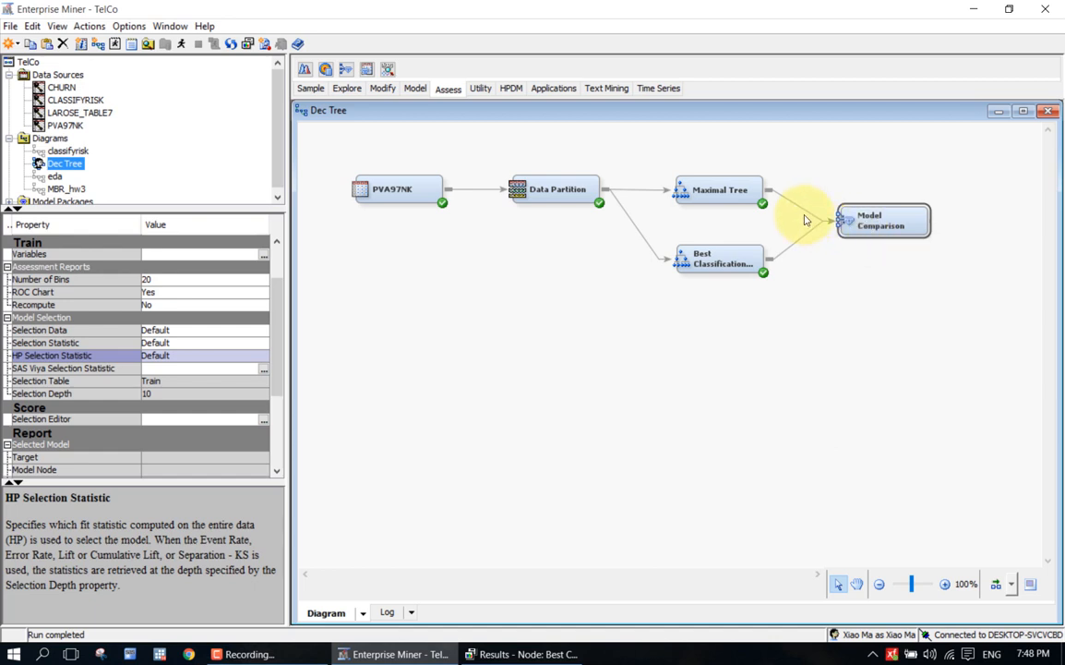
pyautogui.click(832, 162)
pyautogui.click(847, 222)
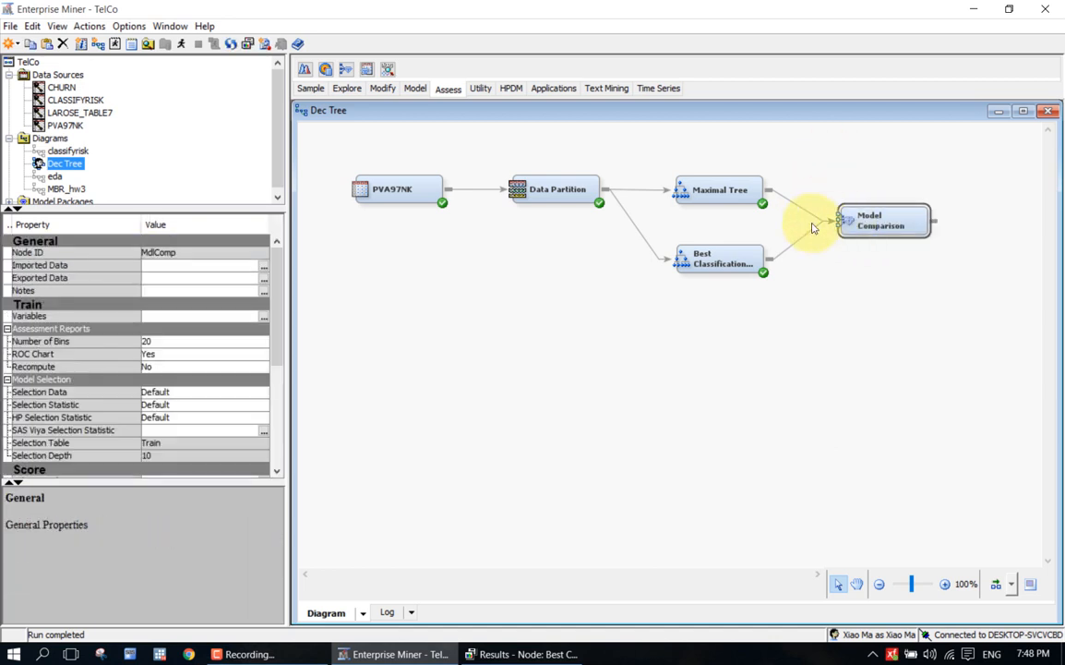
pyautogui.click(728, 190)
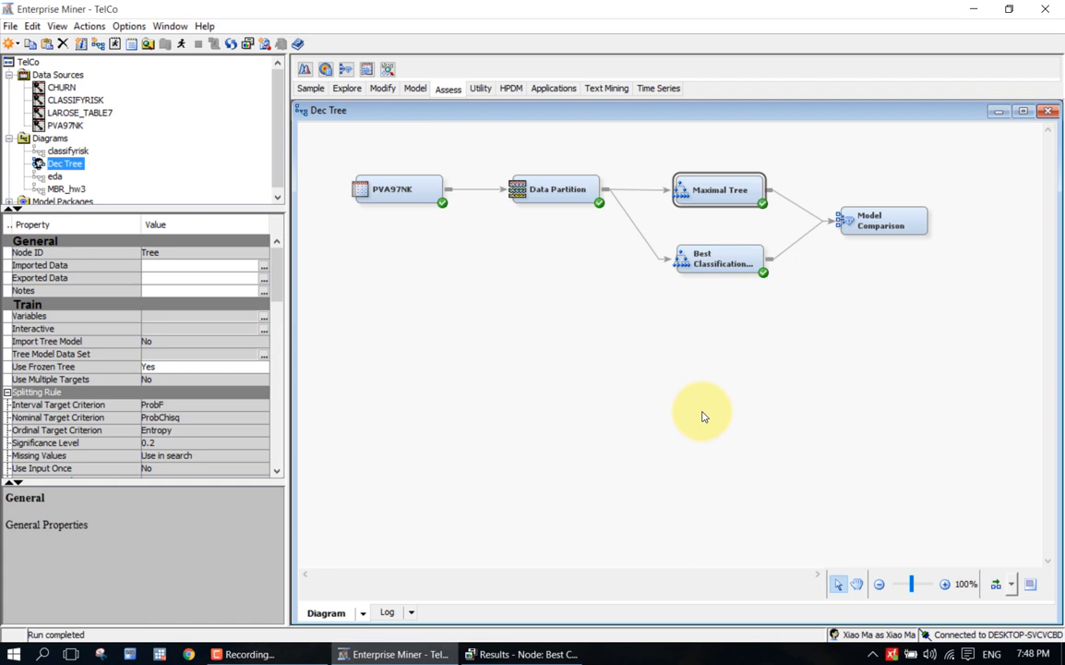
pyautogui.click(721, 268)
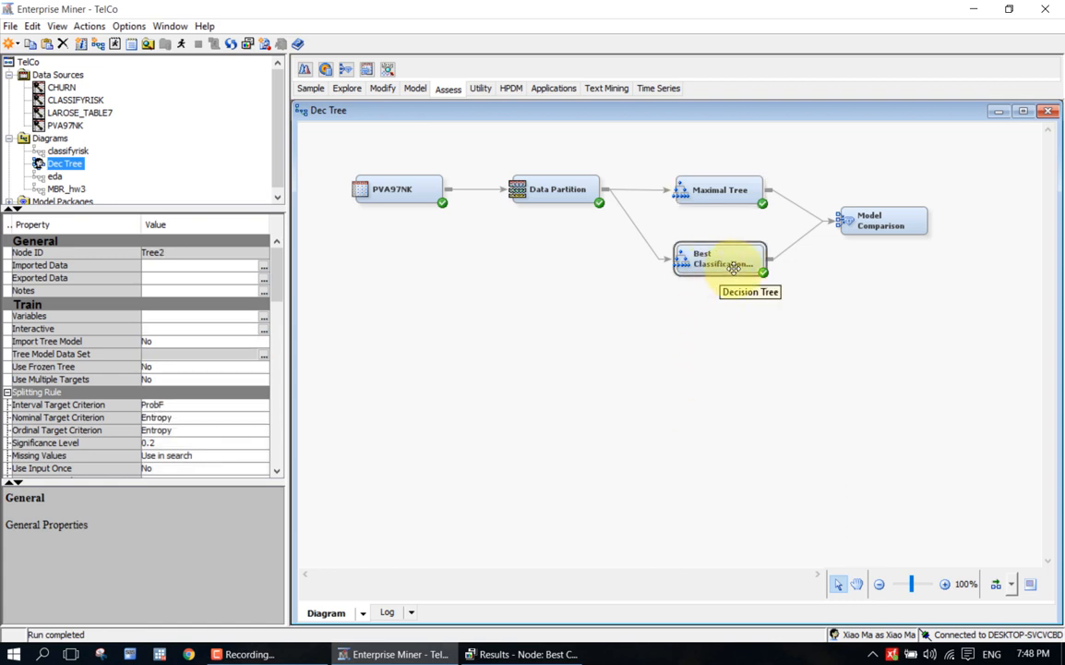
pyautogui.click(872, 219)
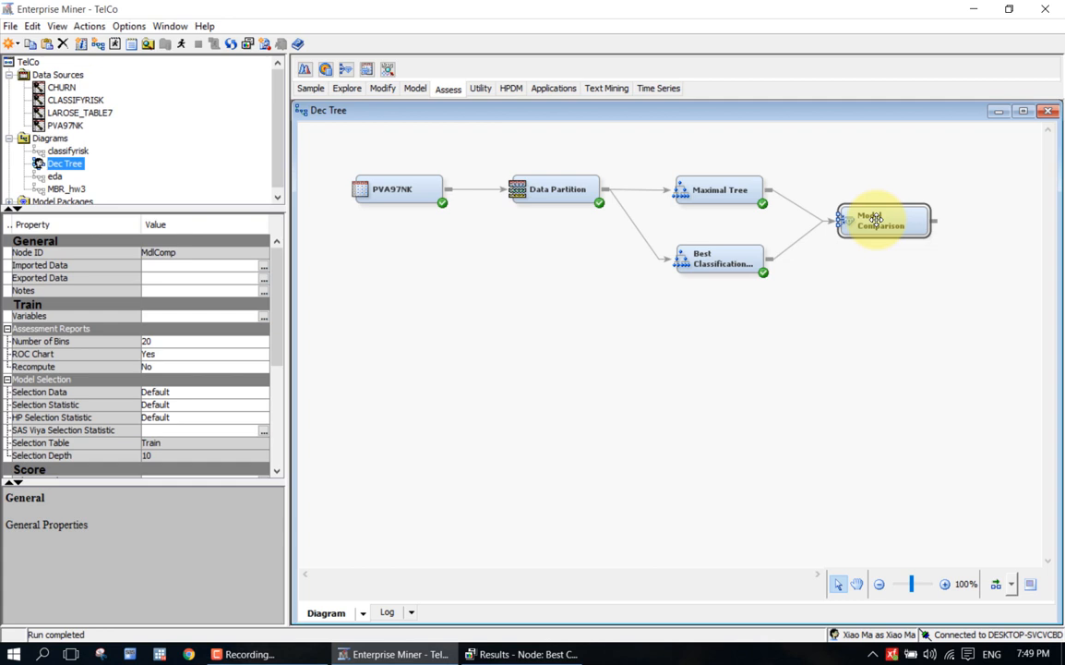
pyautogui.click(738, 257)
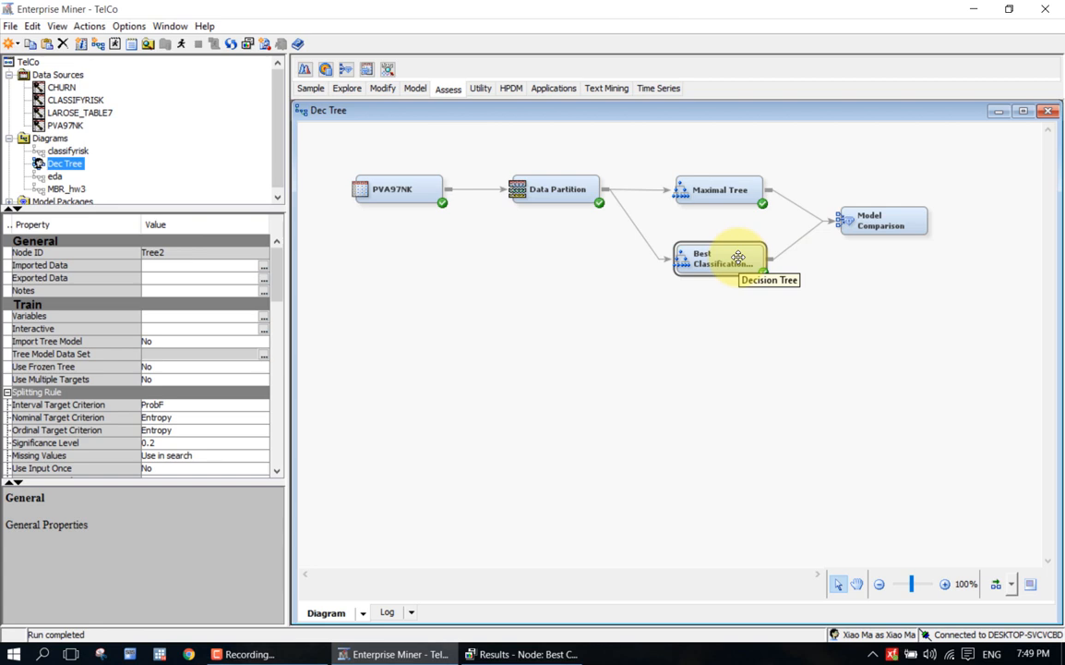
pyautogui.click(689, 302)
pyautogui.click(717, 265)
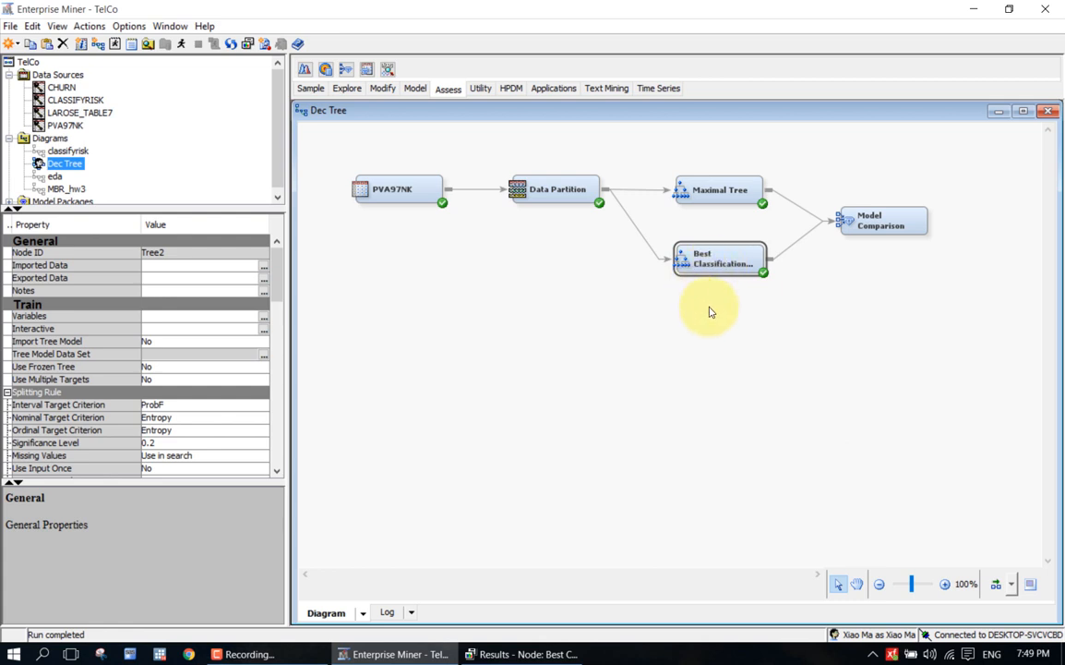
pyautogui.click(716, 309)
# Set the Model Comparison node's Selection Statistic to Misclassification Rate
pyautogui.click(860, 220)
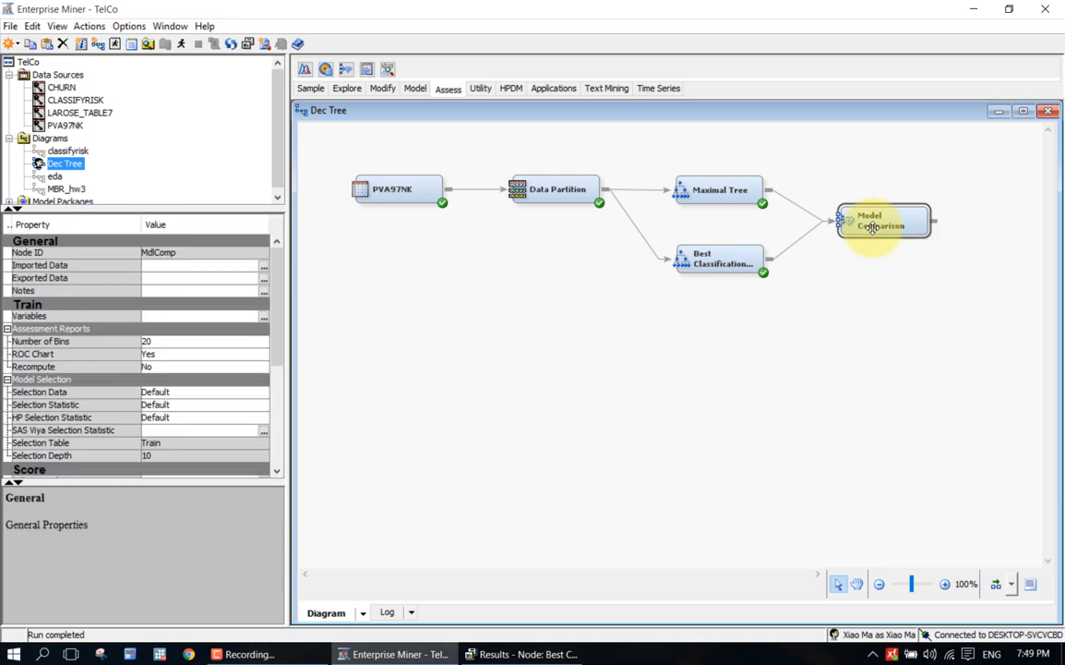
pyautogui.click(186, 417)
pyautogui.click(195, 413)
pyautogui.click(195, 406)
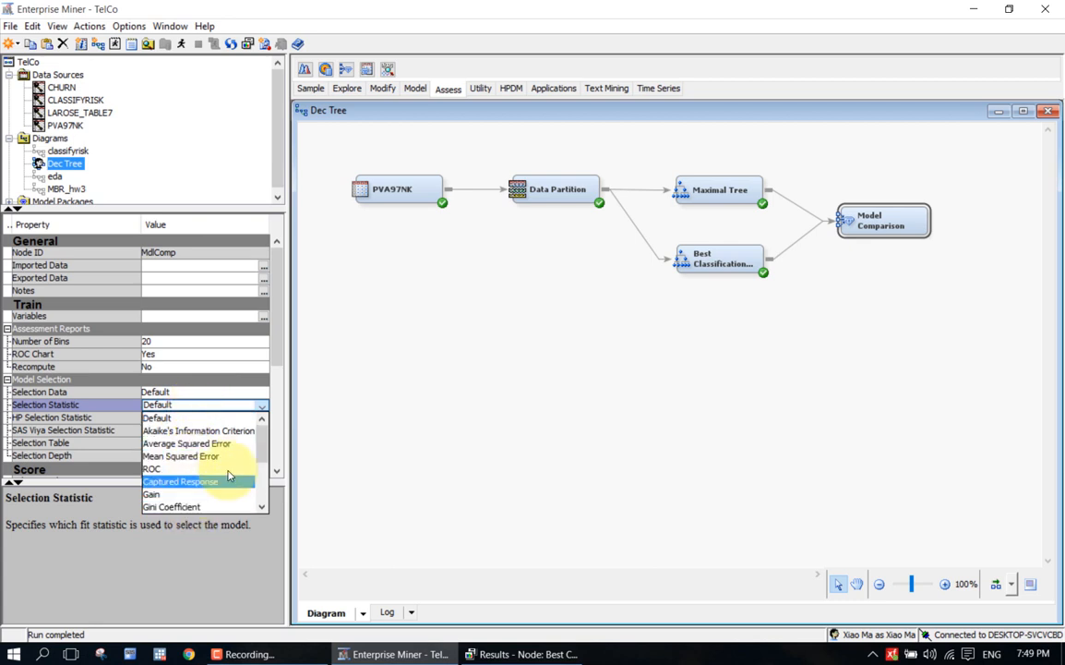
pyautogui.scroll(-2, 255, 452)
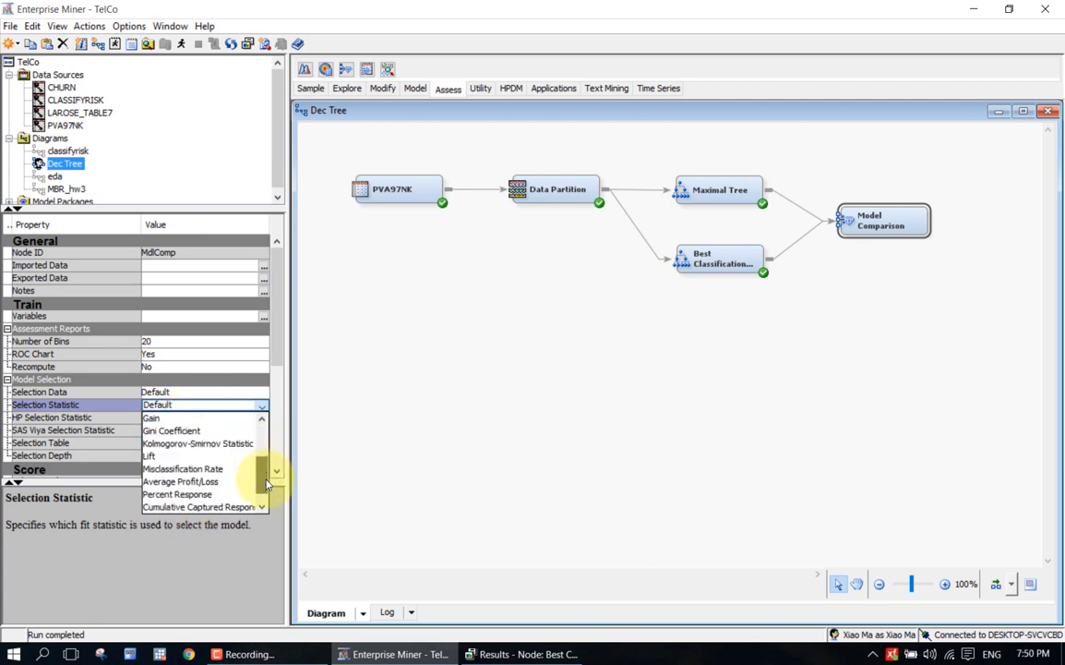
pyautogui.click(237, 469)
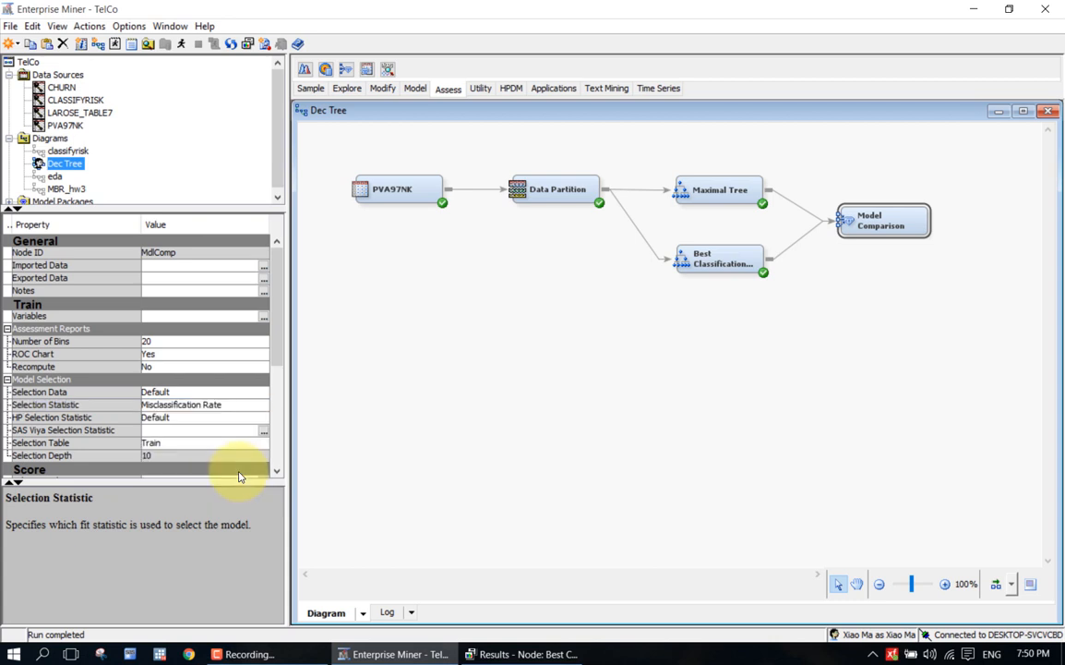
pyautogui.click(125, 405)
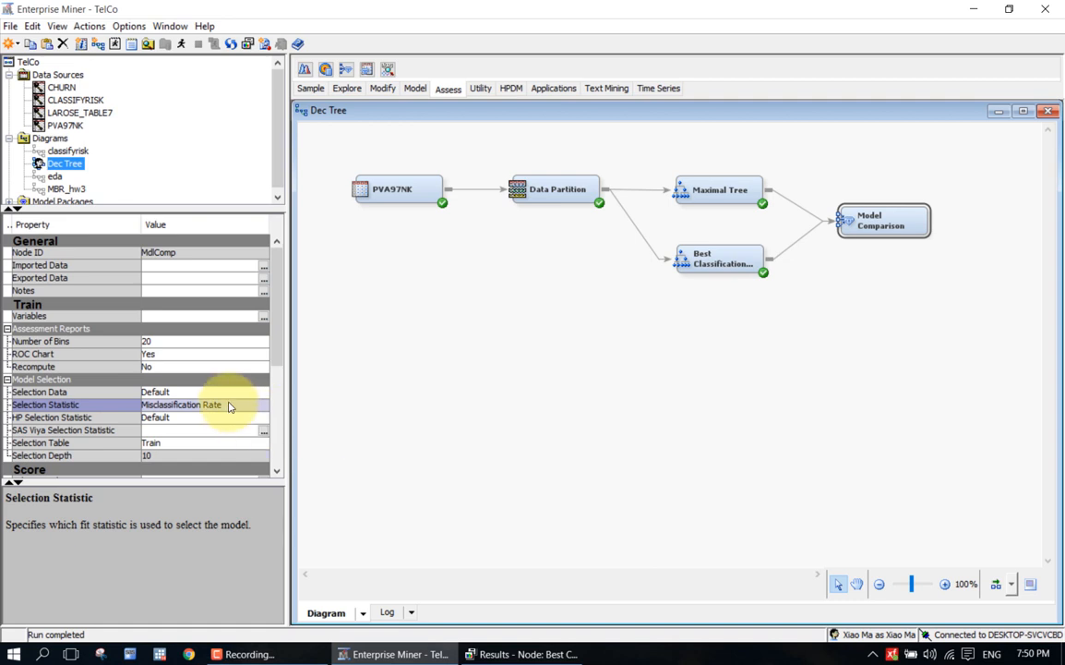
# Set the Model Comparison node's Selection Table to Validation, comparing it with the Train option
pyautogui.click(158, 444)
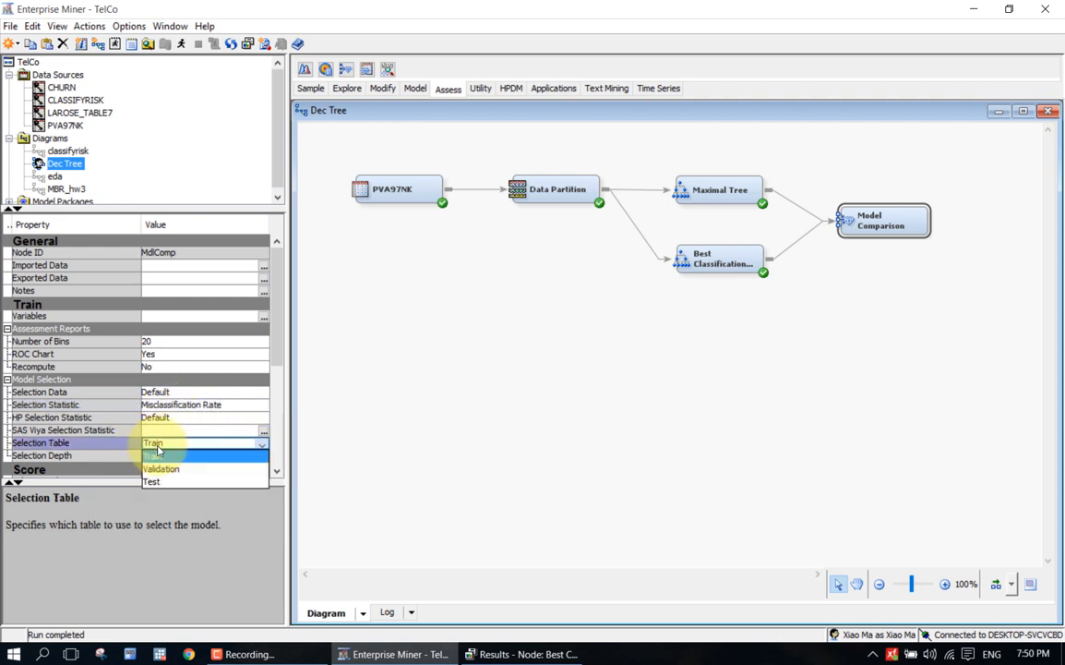
pyautogui.click(158, 449)
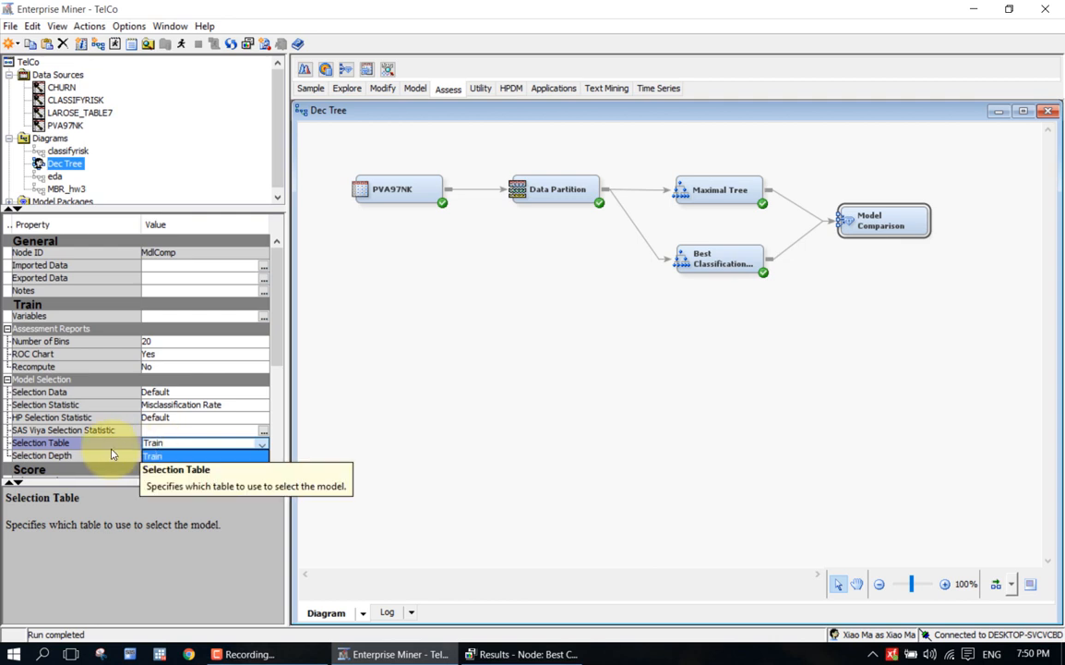
pyautogui.click(157, 444)
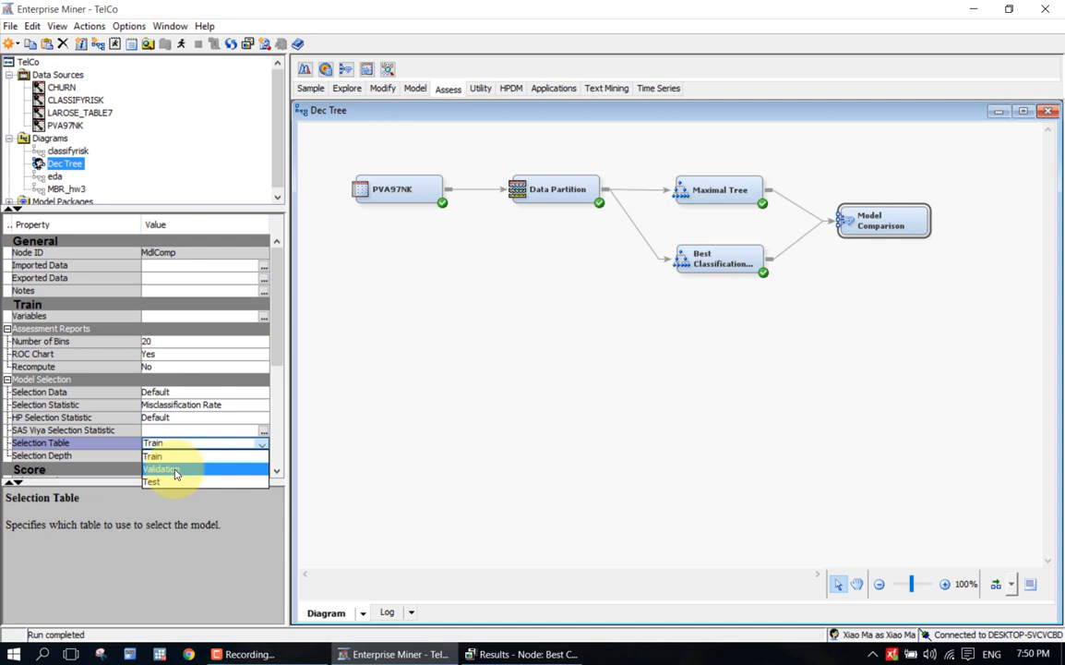
pyautogui.click(175, 471)
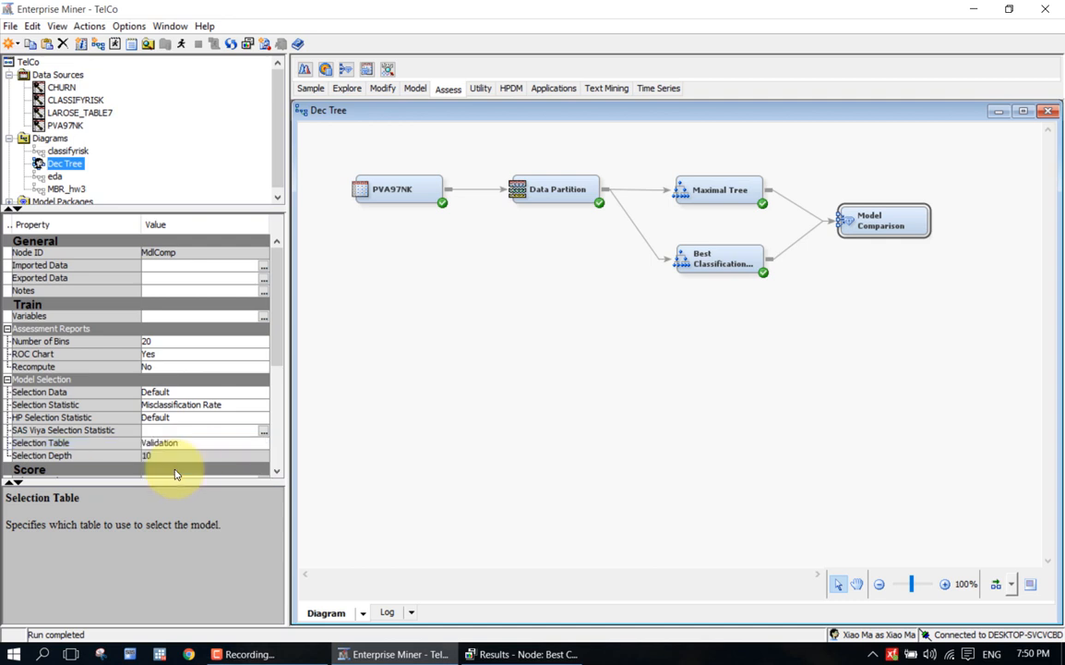
pyautogui.click(198, 445)
pyautogui.click(166, 456)
pyautogui.click(158, 450)
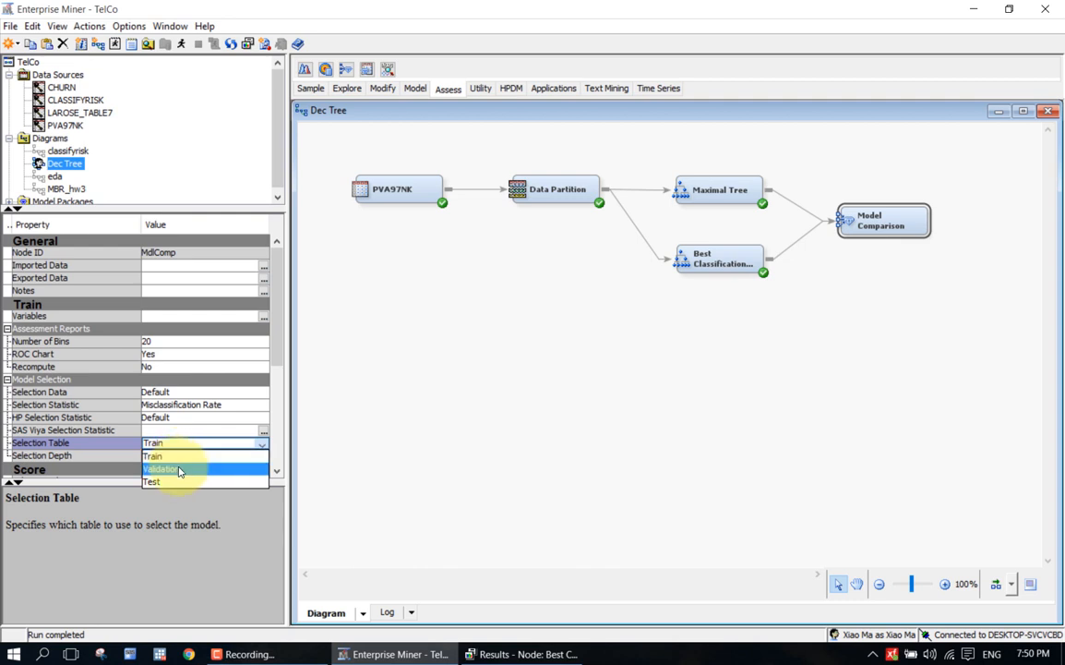
pyautogui.click(179, 471)
pyautogui.click(181, 444)
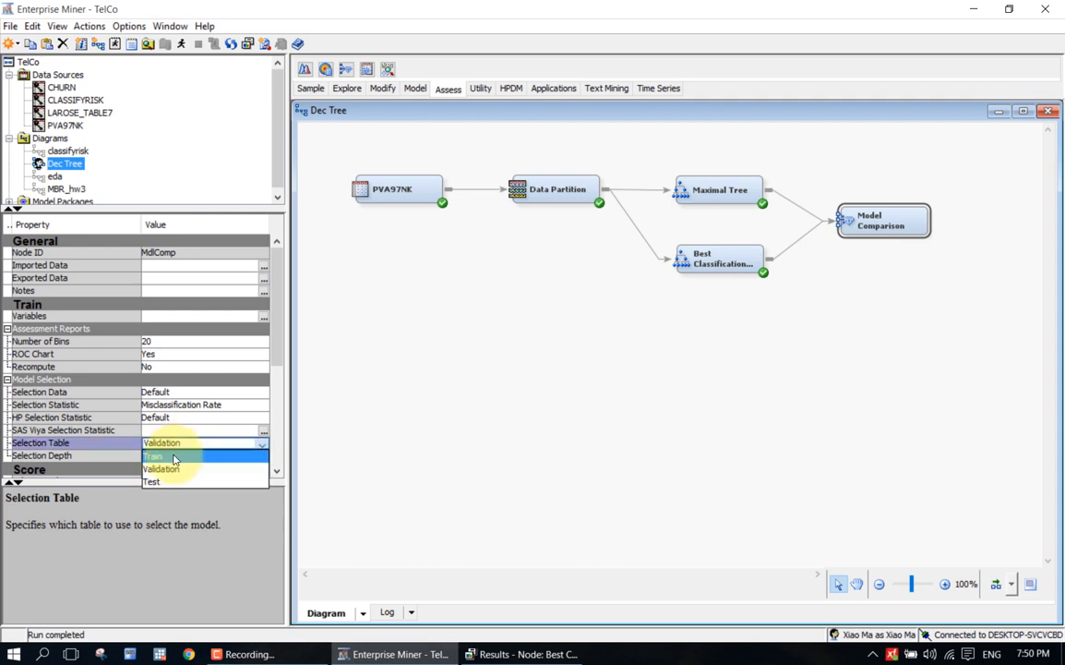
pyautogui.click(173, 457)
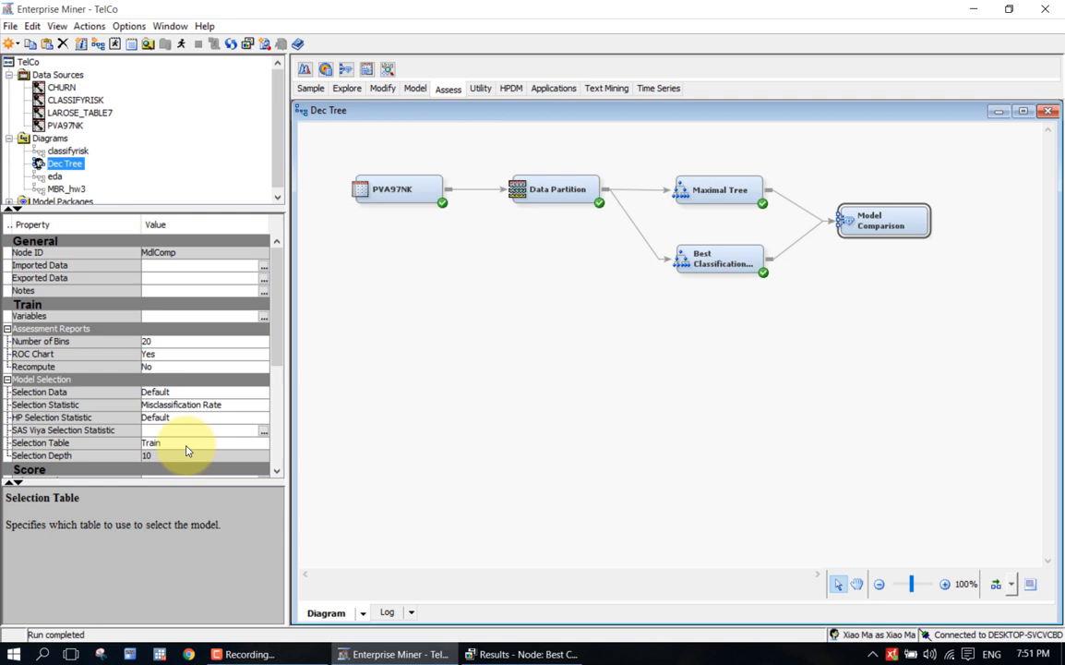
pyautogui.click(187, 449)
pyautogui.click(181, 469)
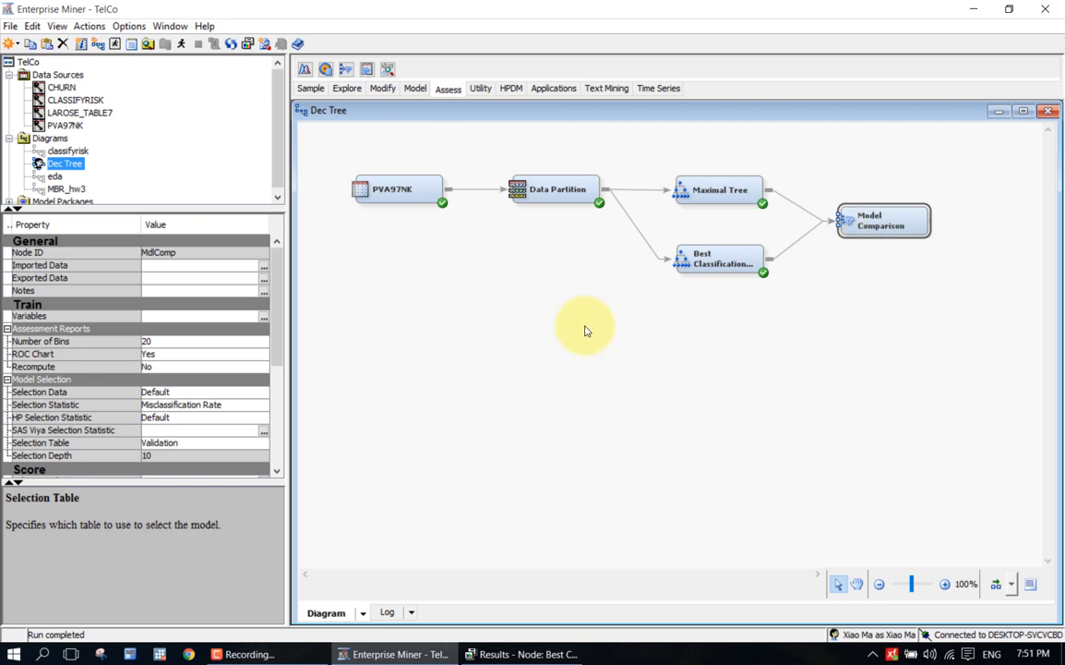
# Run the Model Comparison node and automatically rearrange the Dec Tree diagram's layout
pyautogui.rightClick(886, 218)
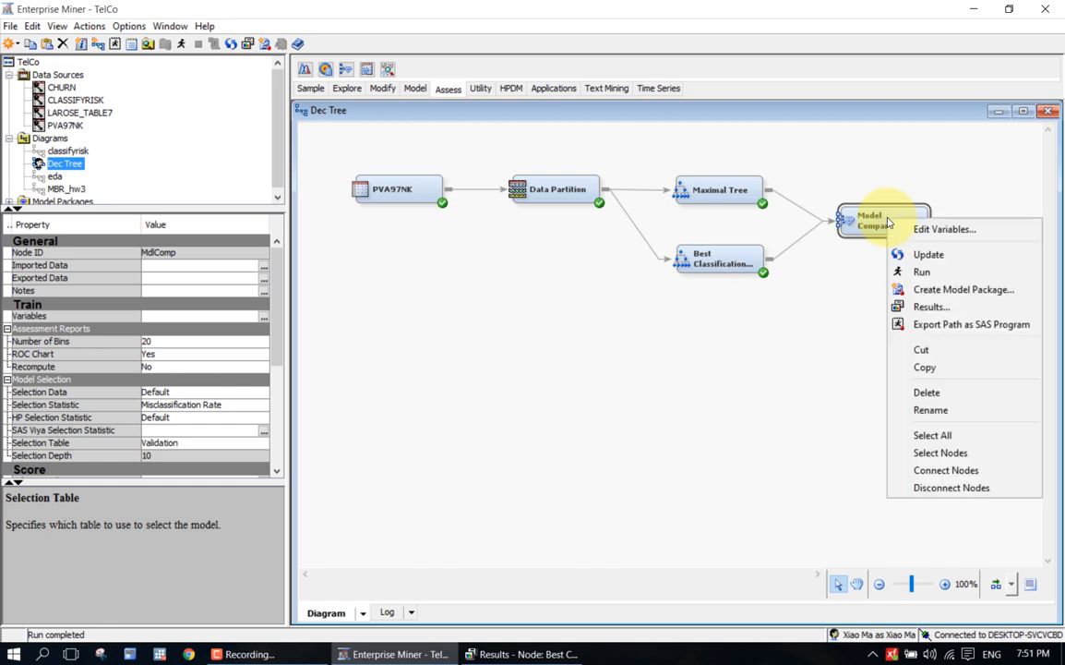
pyautogui.click(895, 273)
pyautogui.click(646, 400)
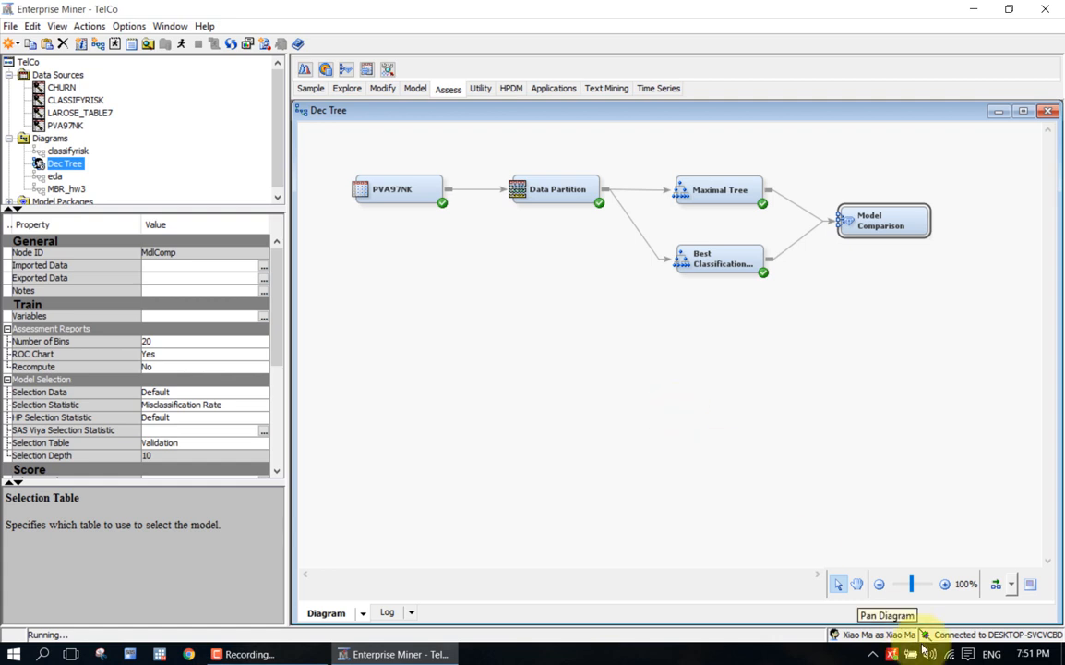
pyautogui.click(995, 584)
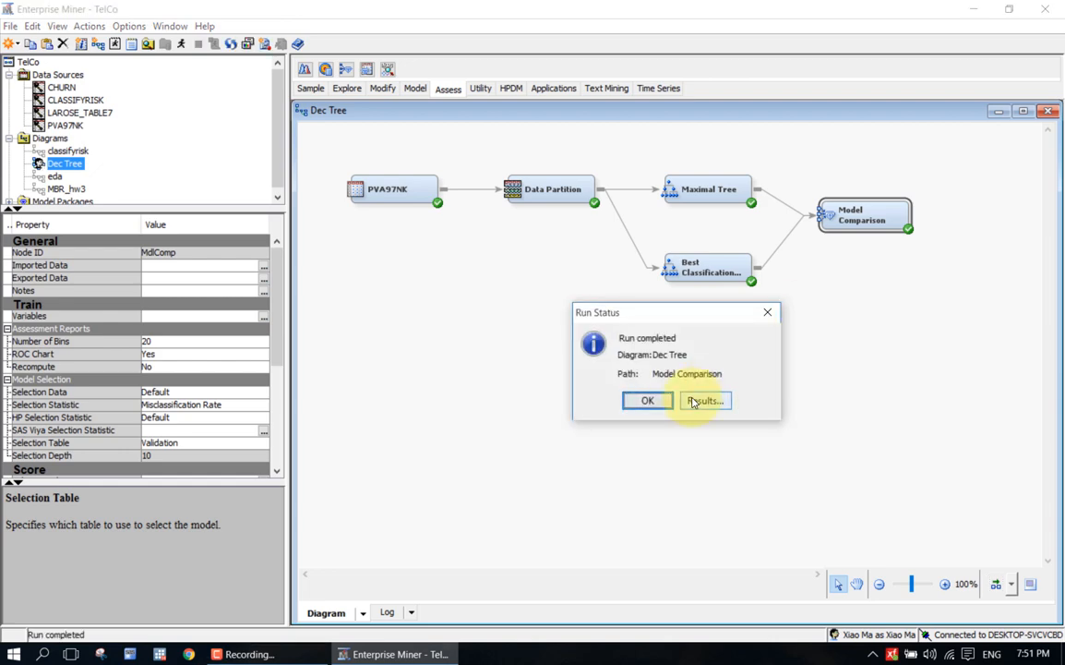
# Examine the train and validation measures of both trees in the enlarged Fit Statistics table of the Model Comparison results, and close the results
pyautogui.click(697, 402)
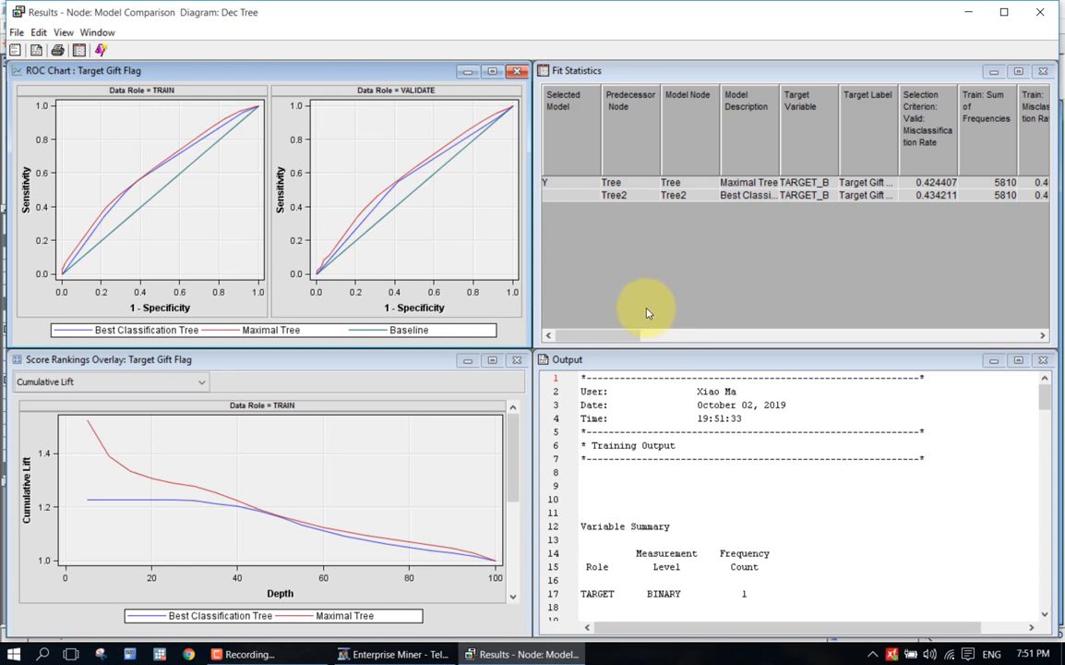
pyautogui.click(1018, 71)
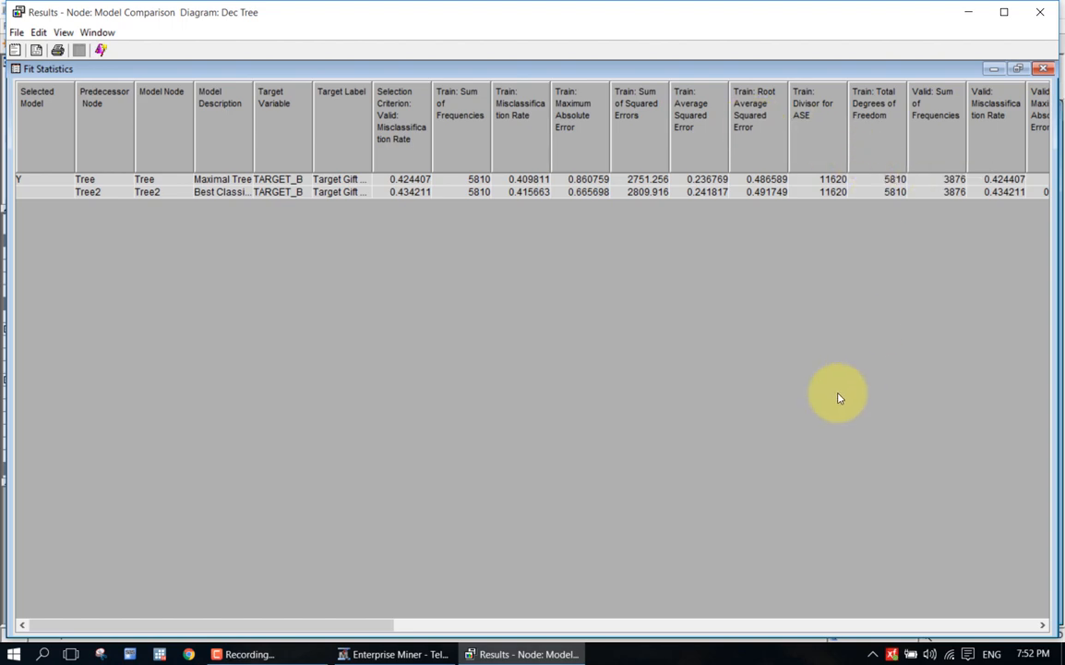
pyautogui.moveTo(380, 627); pyautogui.dragTo(492, 623)
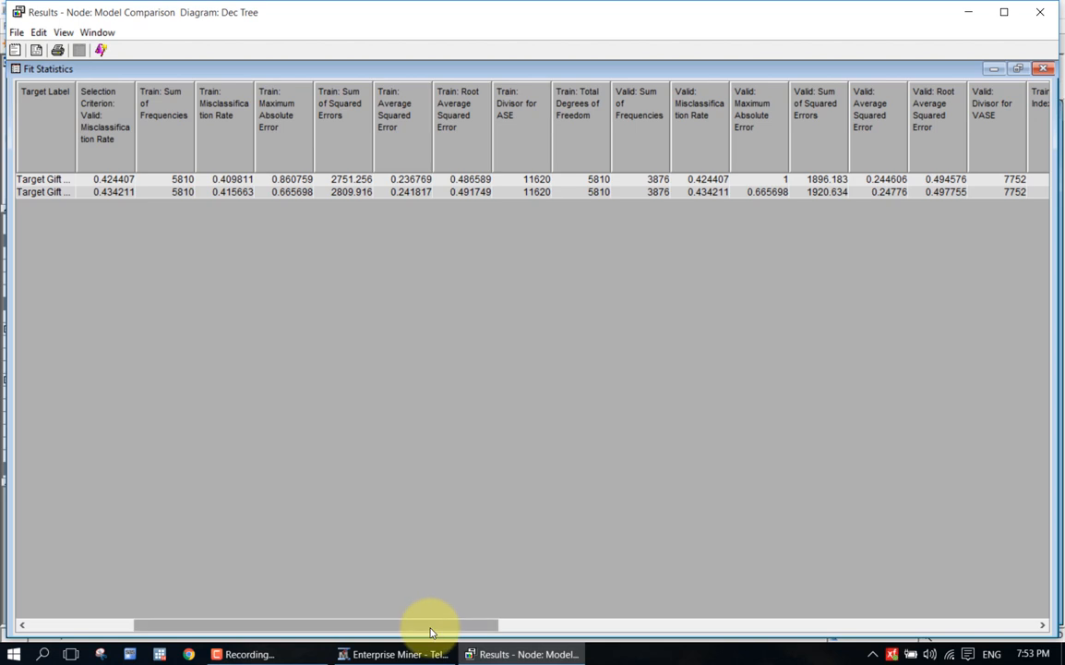
pyautogui.moveTo(436, 625); pyautogui.dragTo(131, 595)
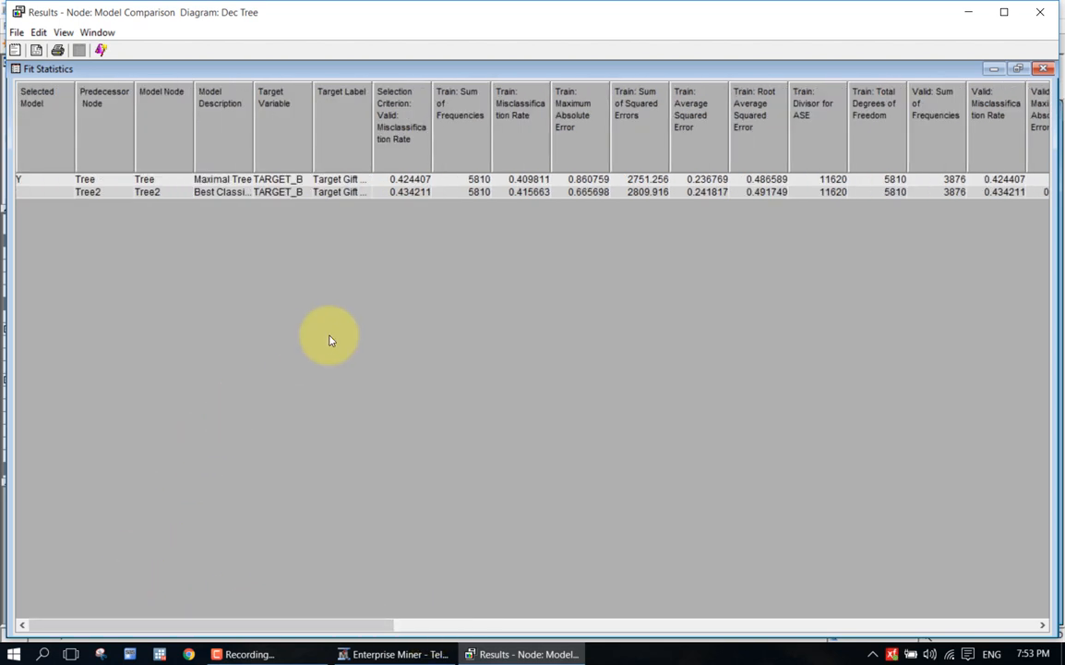
pyautogui.click(1042, 14)
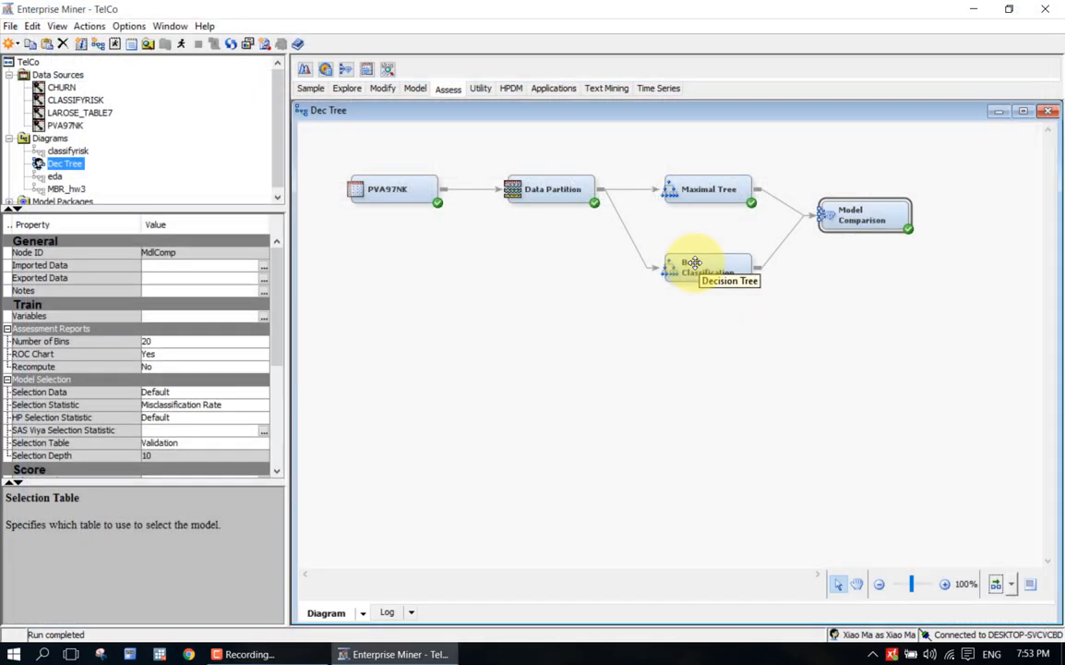
# Reopen the Model Comparison results and look through the measures available for the Score Rankings Overlay chart
pyautogui.rightClick(876, 220)
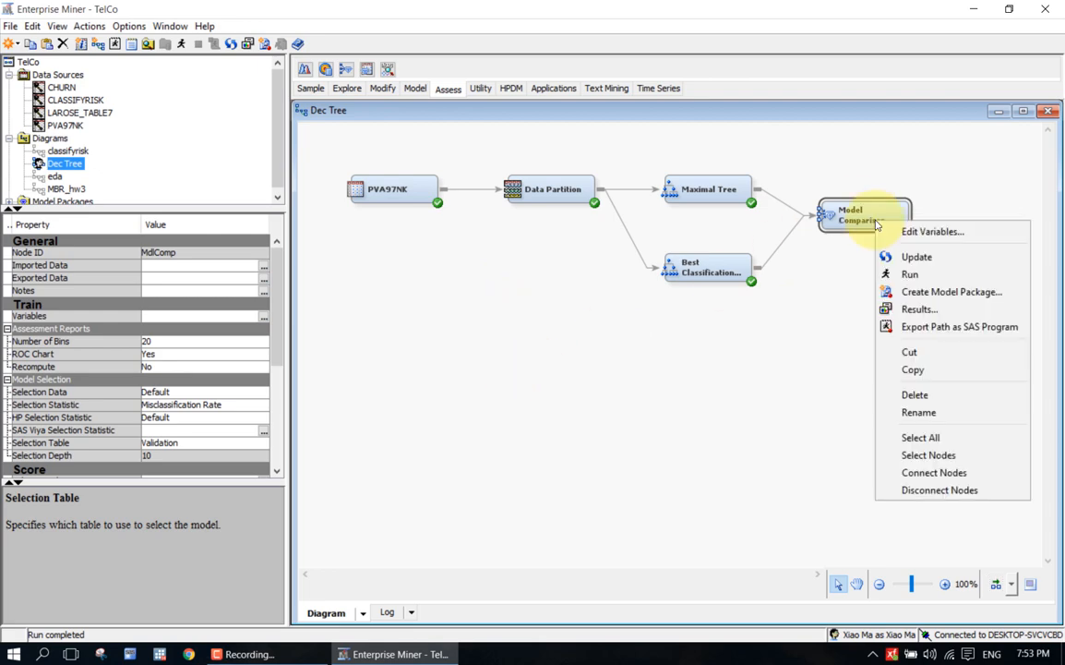
pyautogui.click(892, 312)
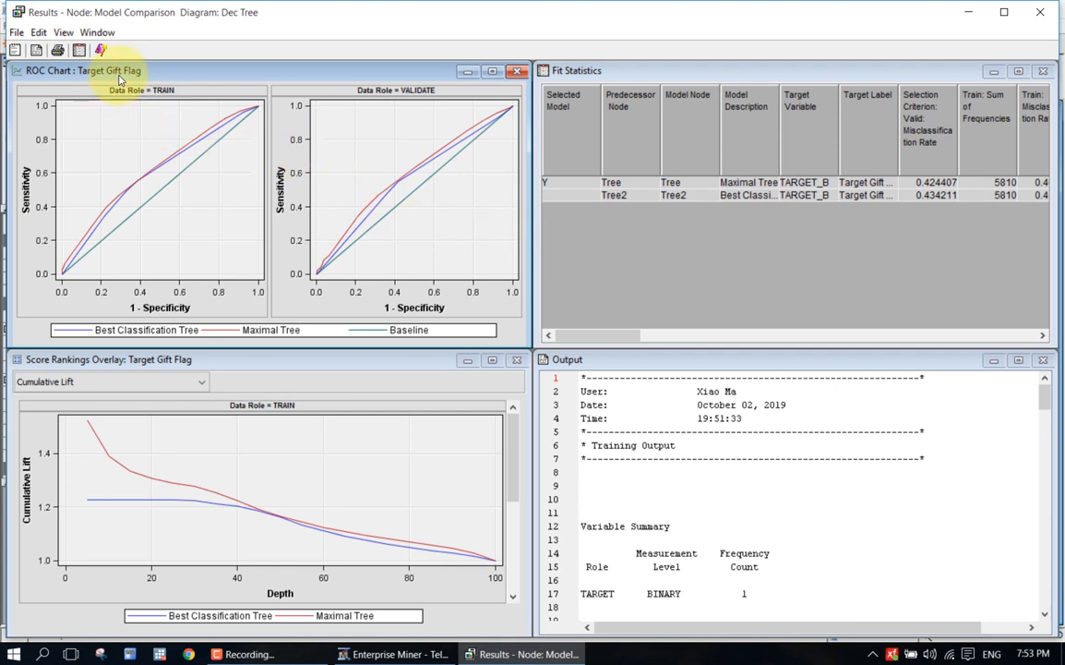
pyautogui.click(121, 384)
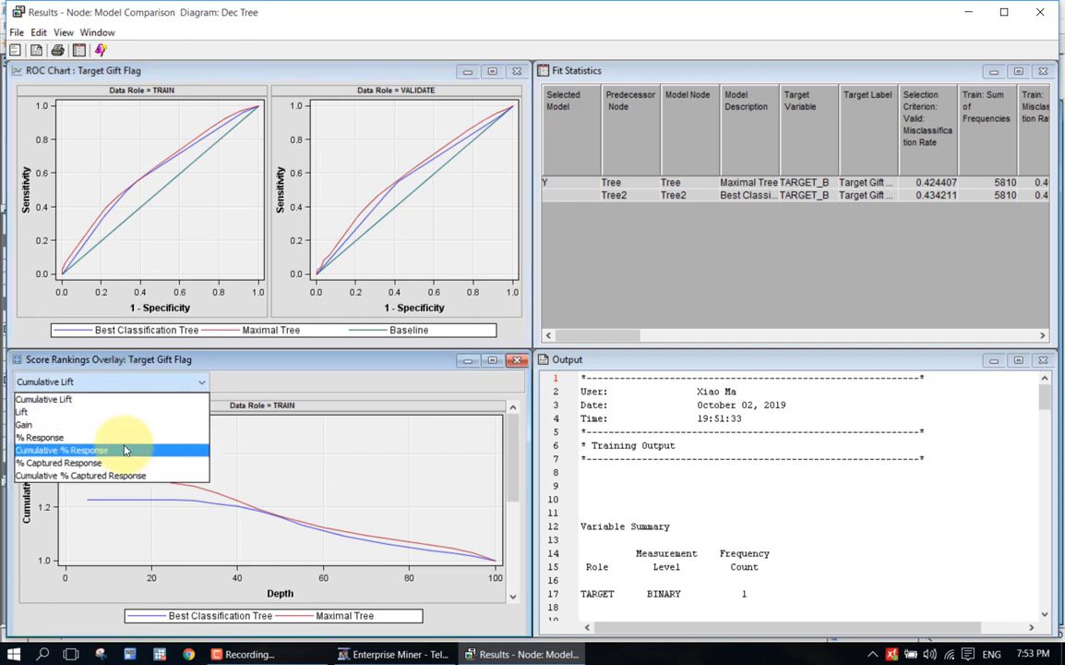
pyautogui.click(164, 390)
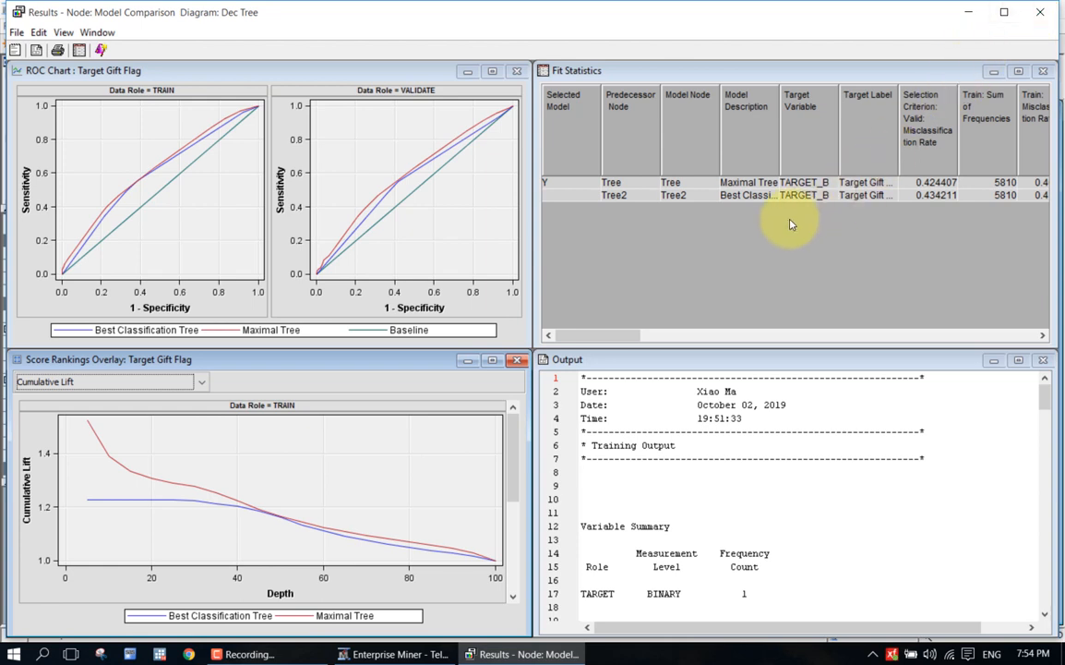
# Widen the Model Description column, sort Fit Statistics by validation misclassification rate in ascending order to compare the trees, and close the results
pyautogui.moveTo(780, 165); pyautogui.dragTo(830, 174)
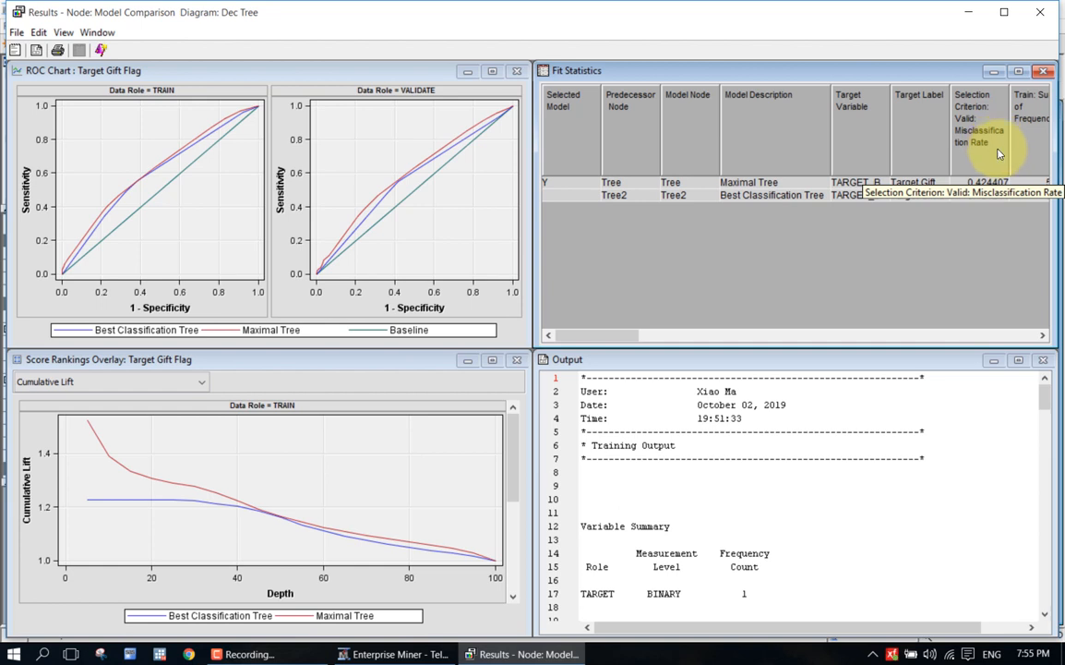
pyautogui.click(997, 148)
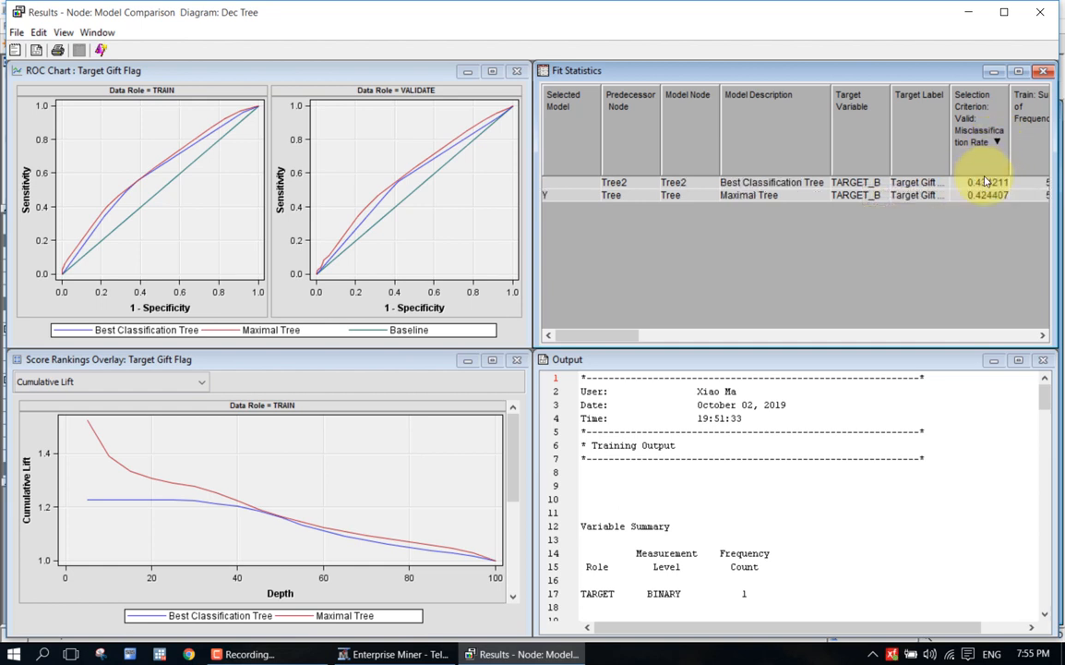
pyautogui.click(976, 143)
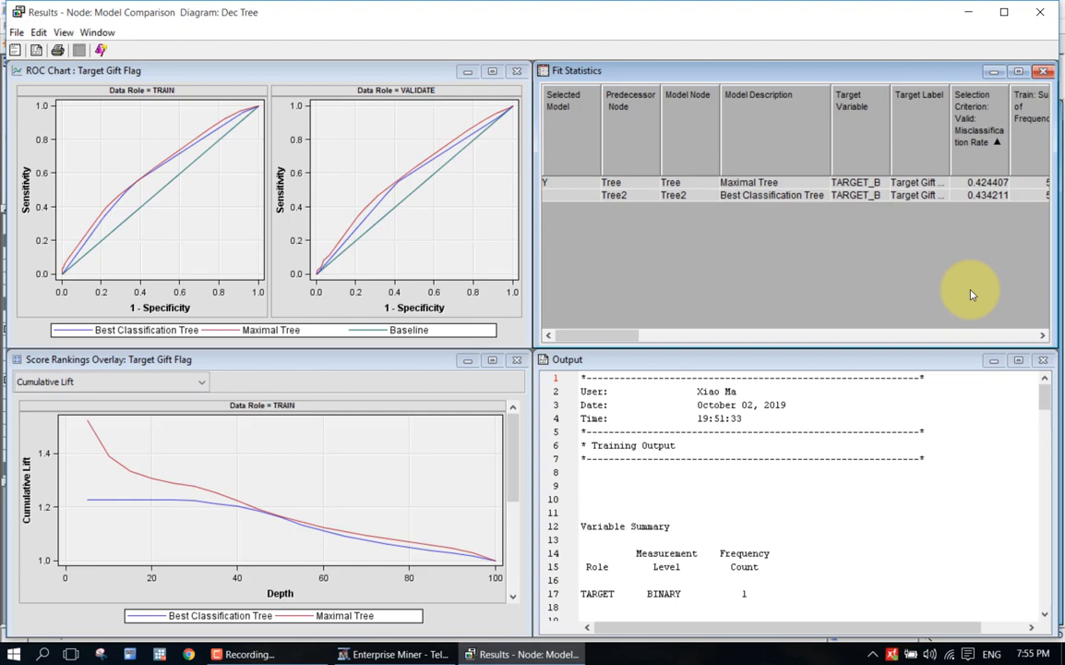
pyautogui.click(1041, 13)
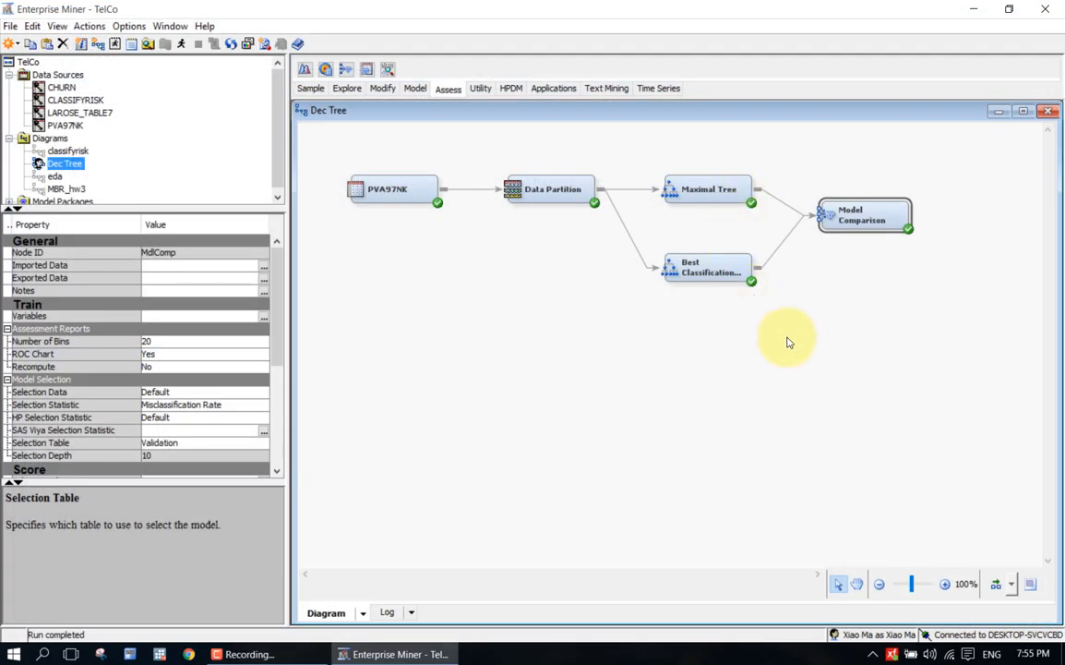
# Open the Maximal Tree node's results and display its Subtree Assessment Plot
pyautogui.click(723, 183)
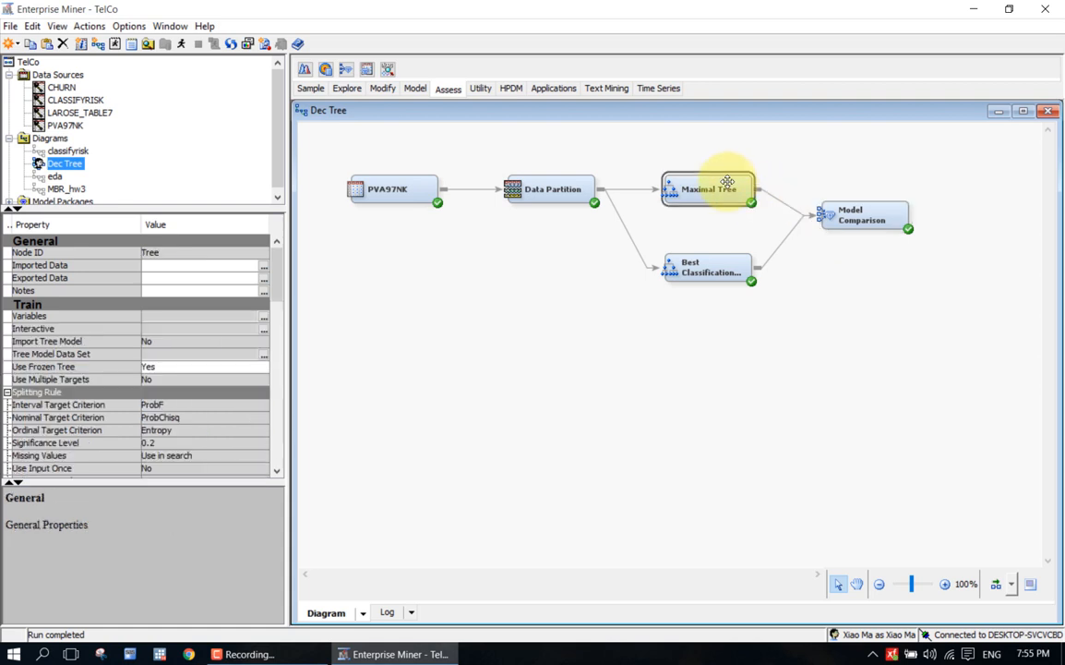
pyautogui.moveTo(277, 267)
pyautogui.mouseDown()
pyautogui.moveTo(278, 302)
pyautogui.moveTo(277, 254)
pyautogui.mouseUp()
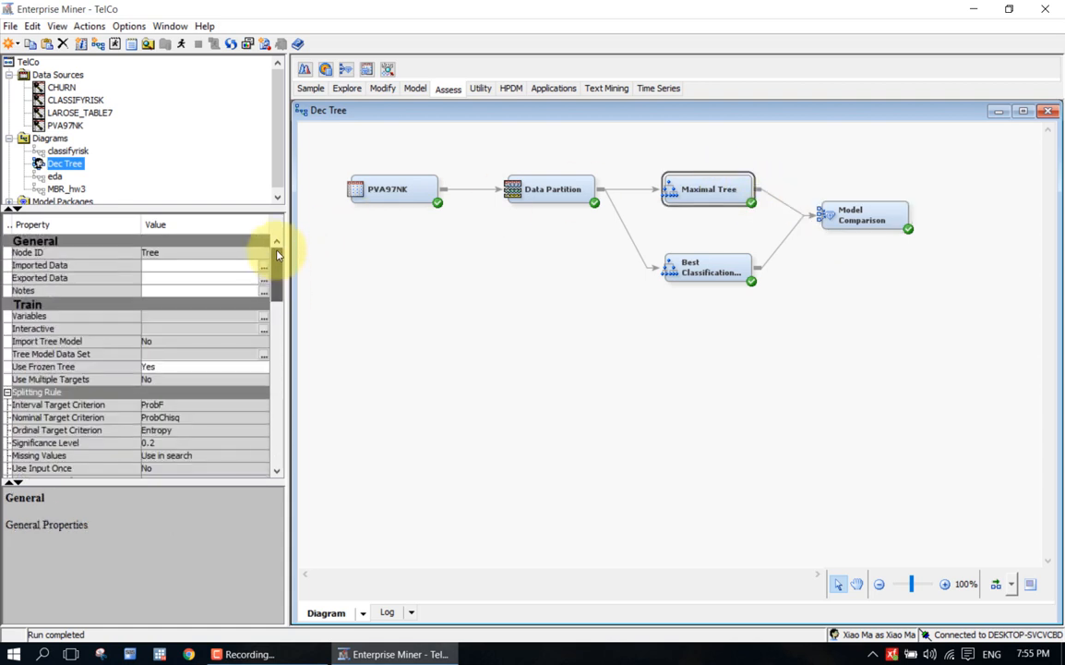
pyautogui.rightClick(706, 192)
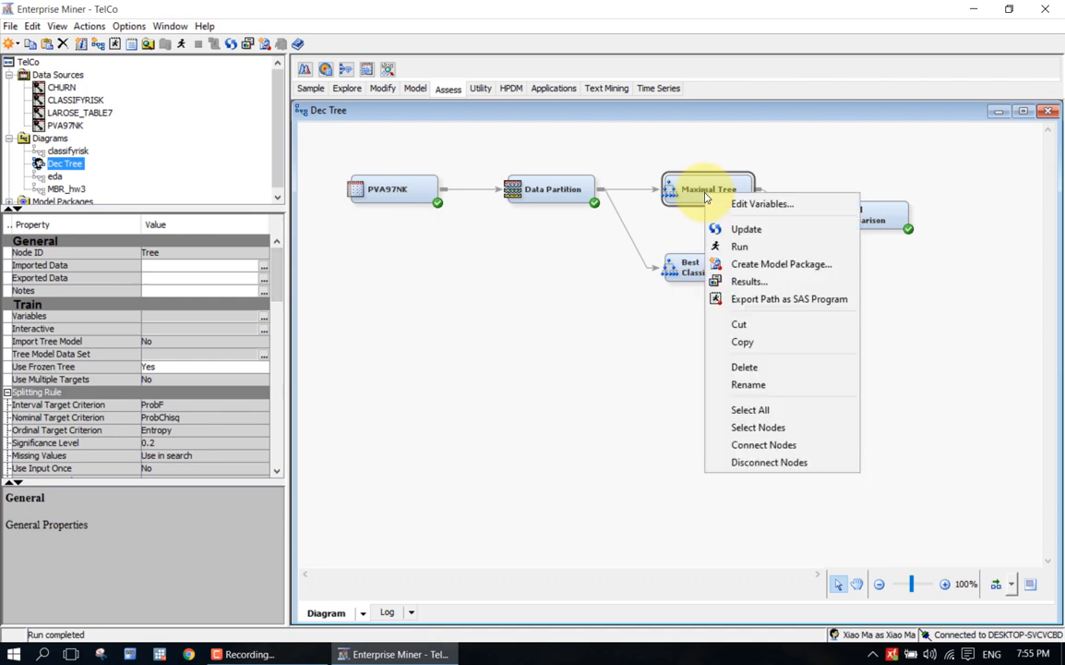
pyautogui.click(738, 280)
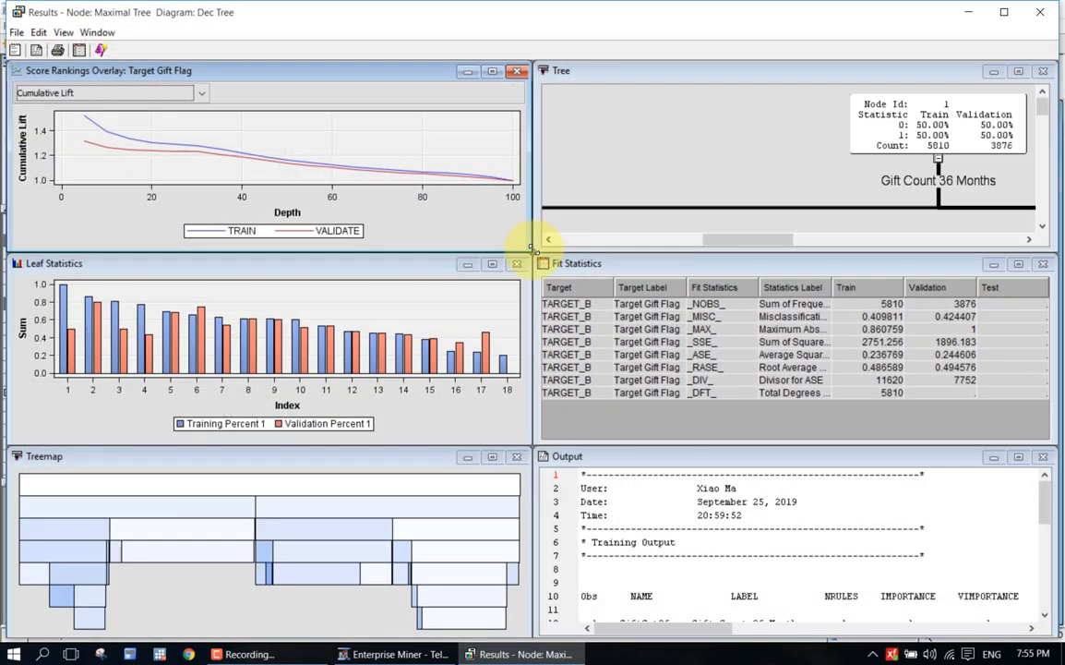
pyautogui.click(39, 33)
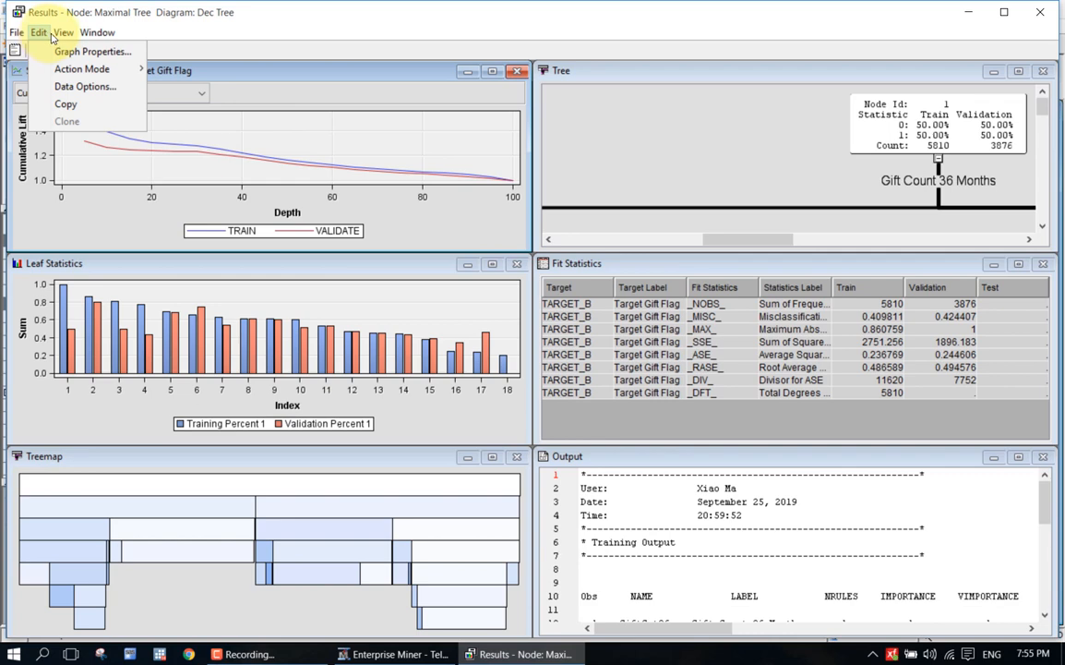
pyautogui.moveTo(120, 121)
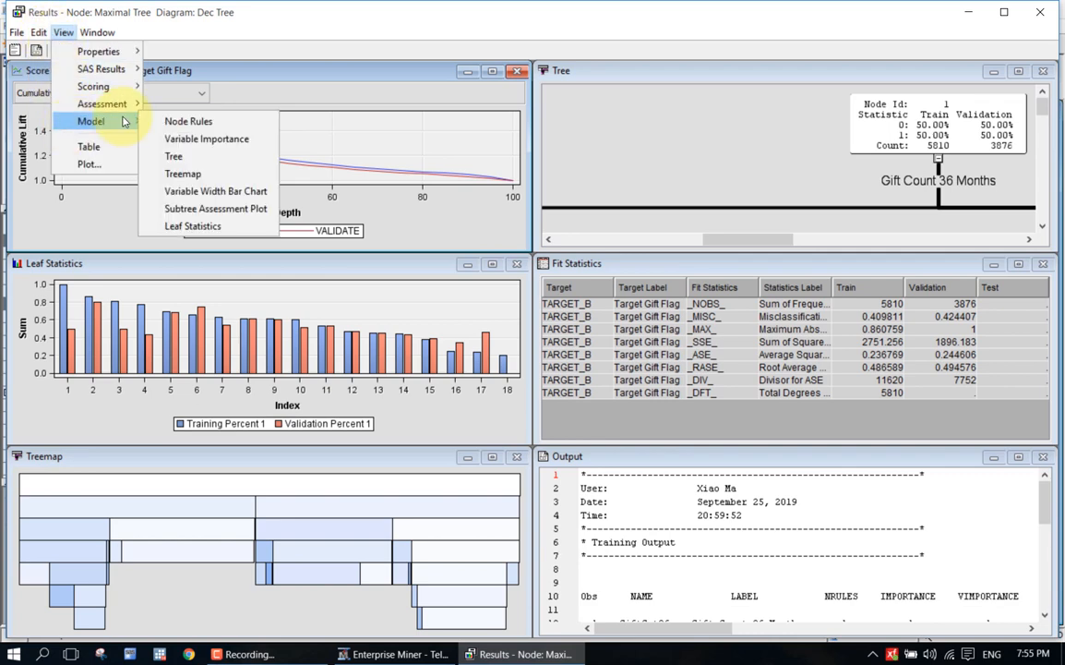
pyautogui.click(171, 210)
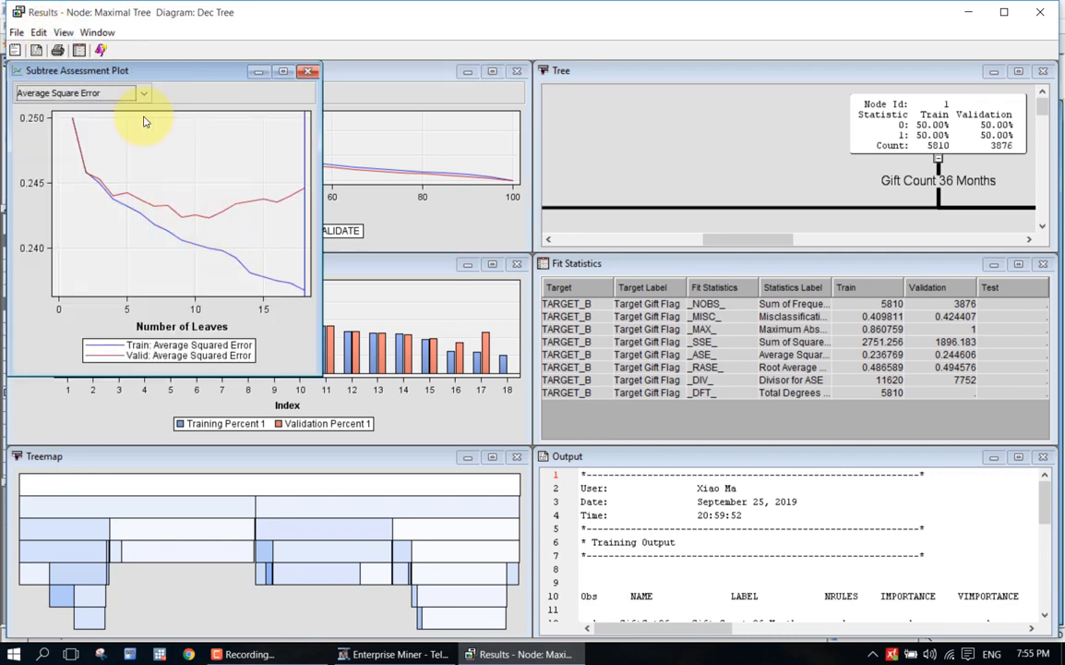
# Plot the Maximal Tree's misclassification rate by number of leaves, read the validation rate at 18 leaves, and close the plot and results
pyautogui.click(96, 94)
pyautogui.click(92, 123)
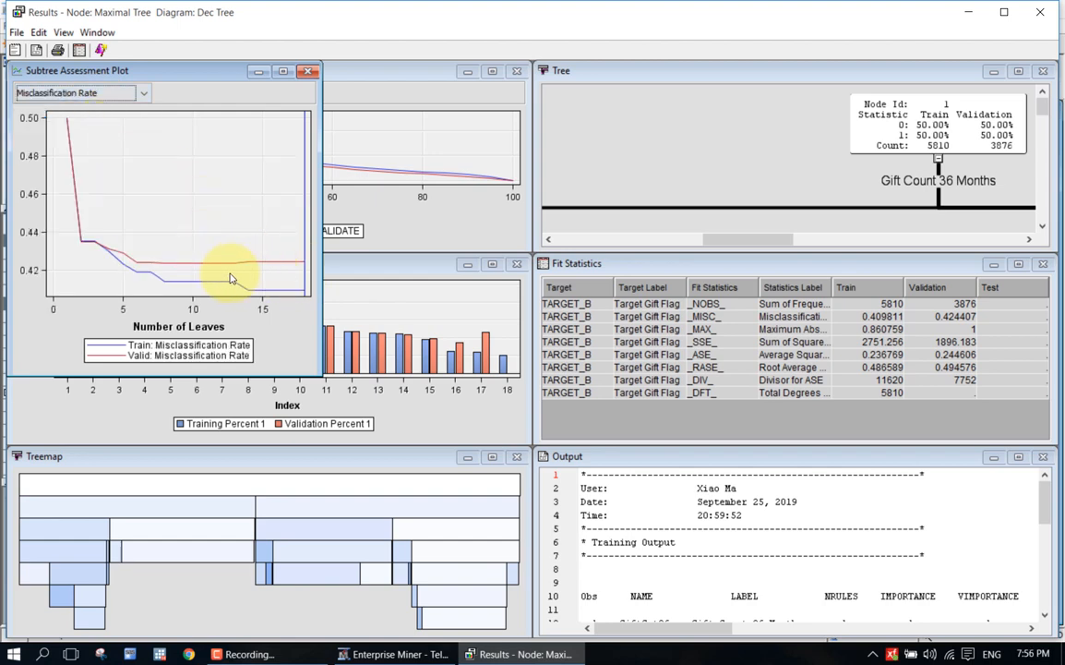
pyautogui.moveTo(231, 270)
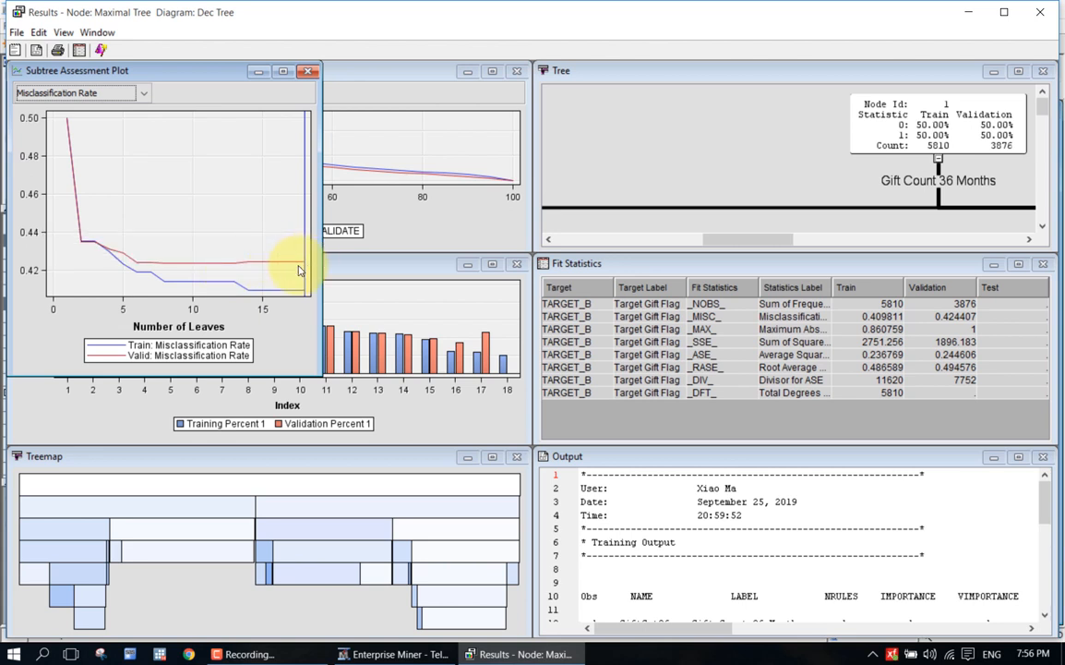
pyautogui.moveTo(306, 266)
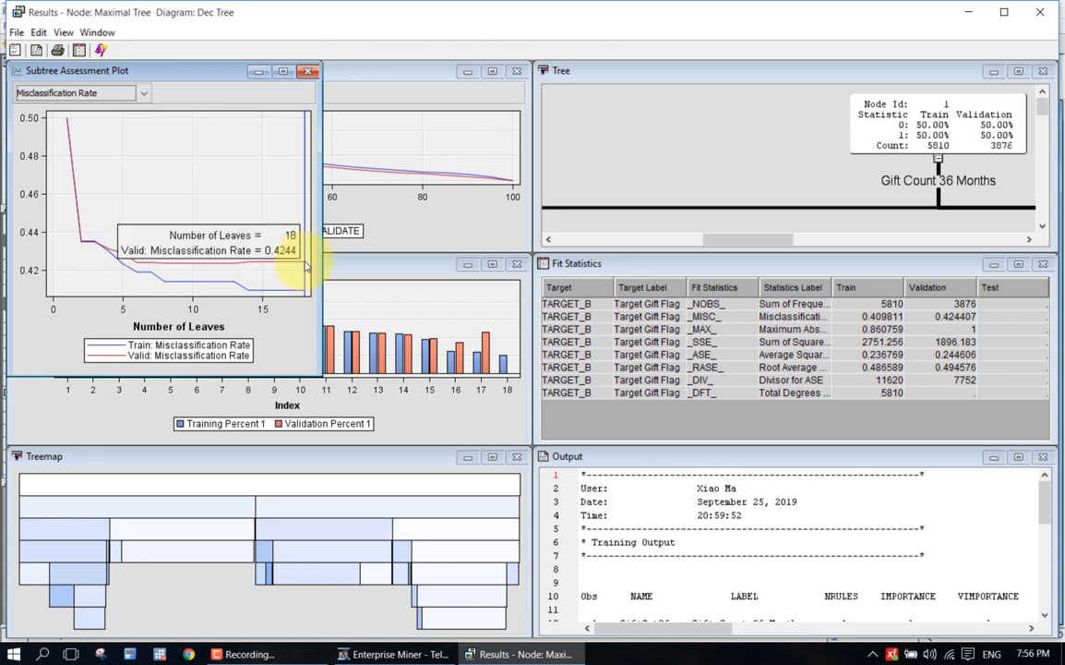
pyautogui.click(224, 284)
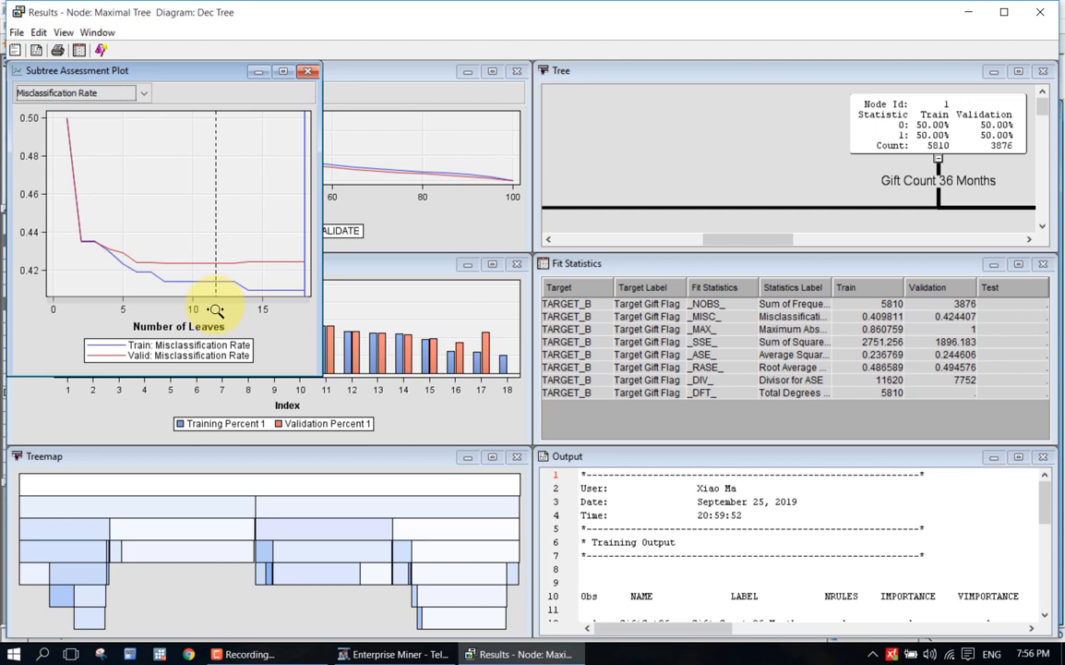
pyautogui.click(309, 73)
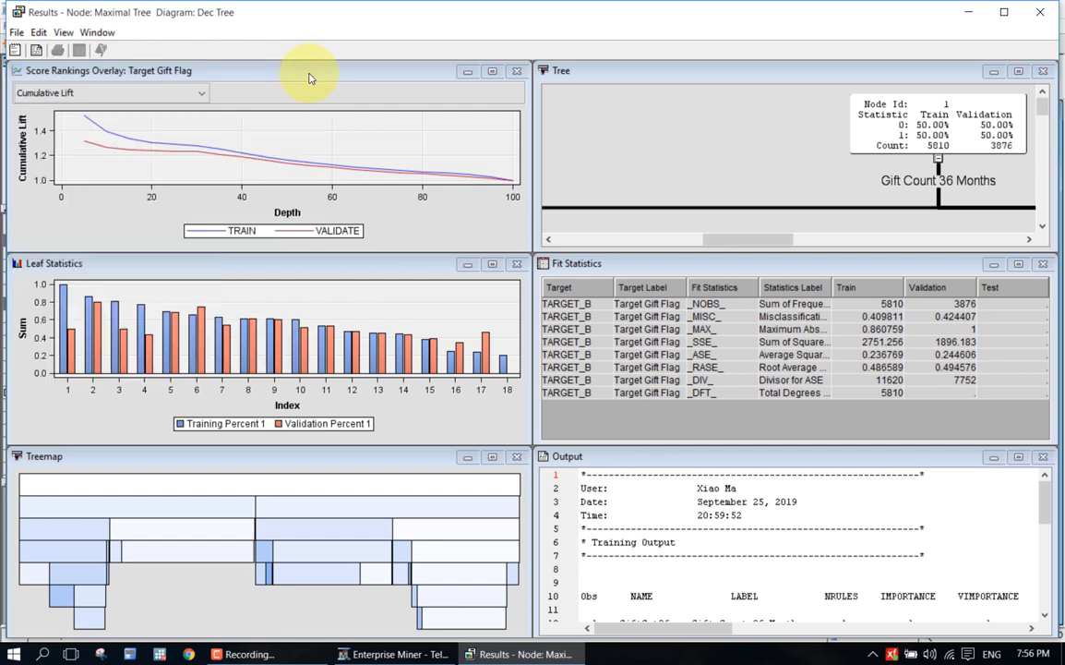
pyautogui.click(1043, 15)
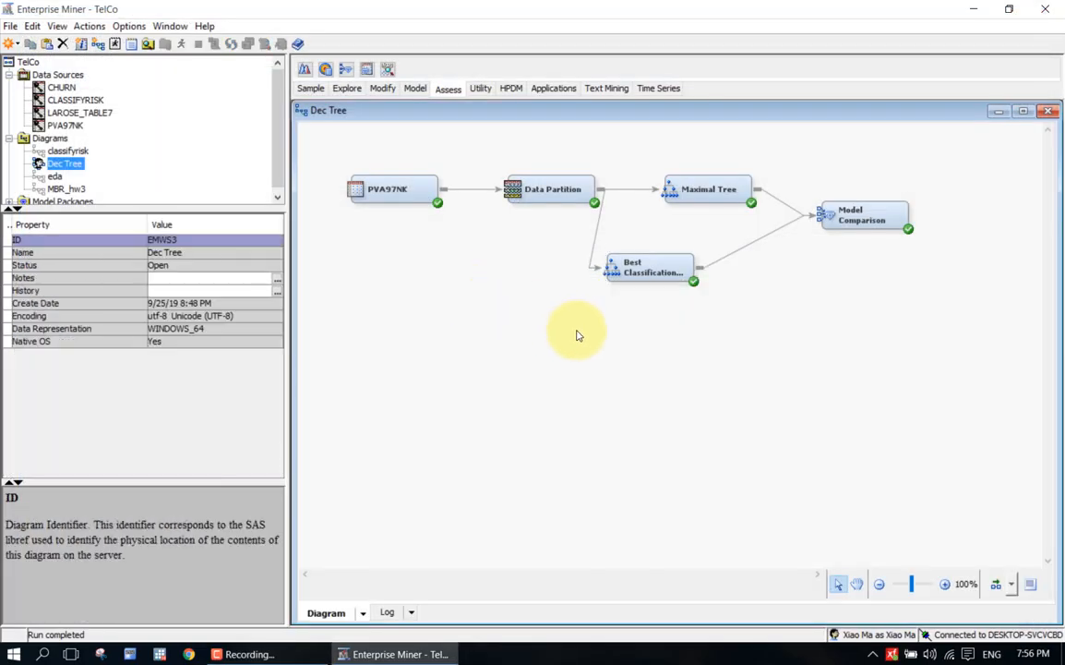
# Realign the Best Classification Tree node under Maximal Tree, examine both trees' validation misclassification rates in the Model Comparison results, and minimize the results
pyautogui.moveTo(661, 266); pyautogui.dragTo(715, 250)
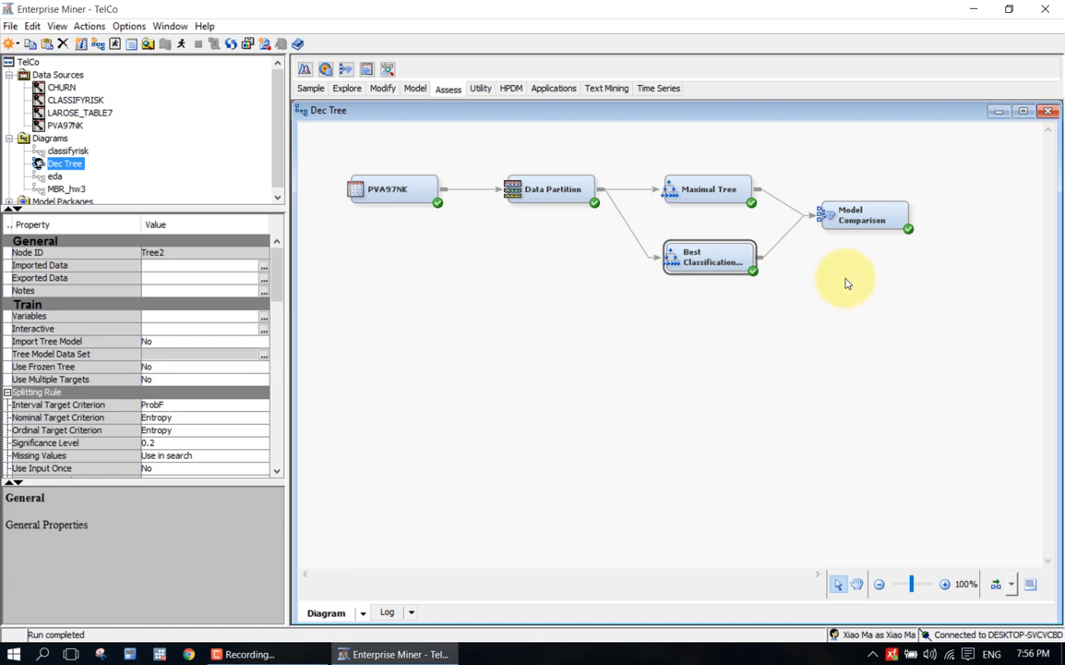
pyautogui.click(868, 220)
pyautogui.rightClick(868, 220)
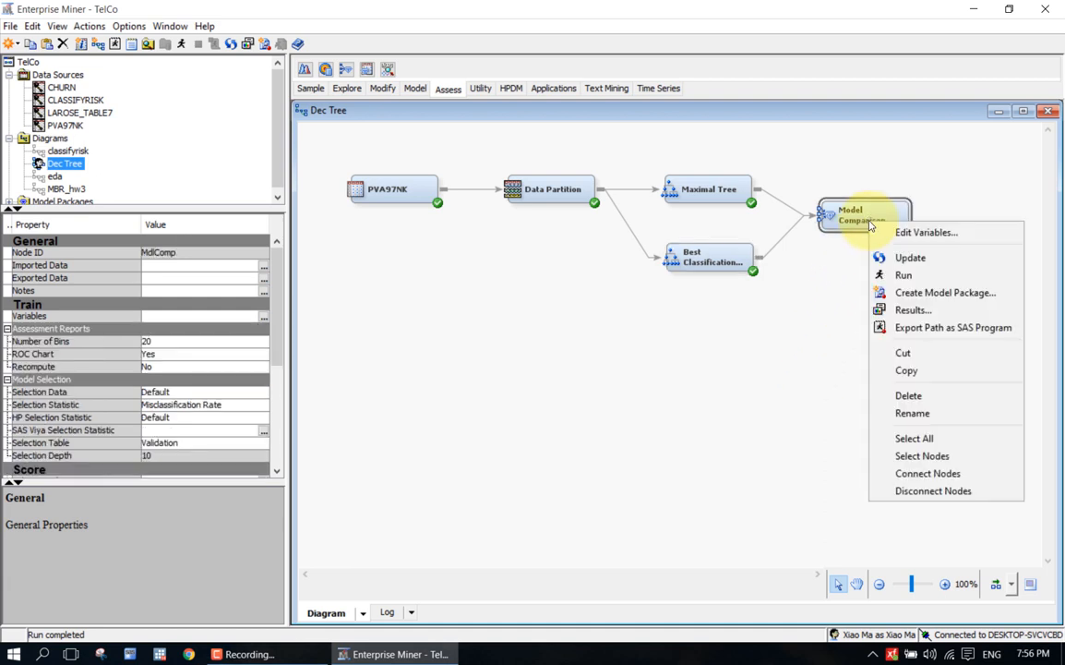
pyautogui.click(911, 311)
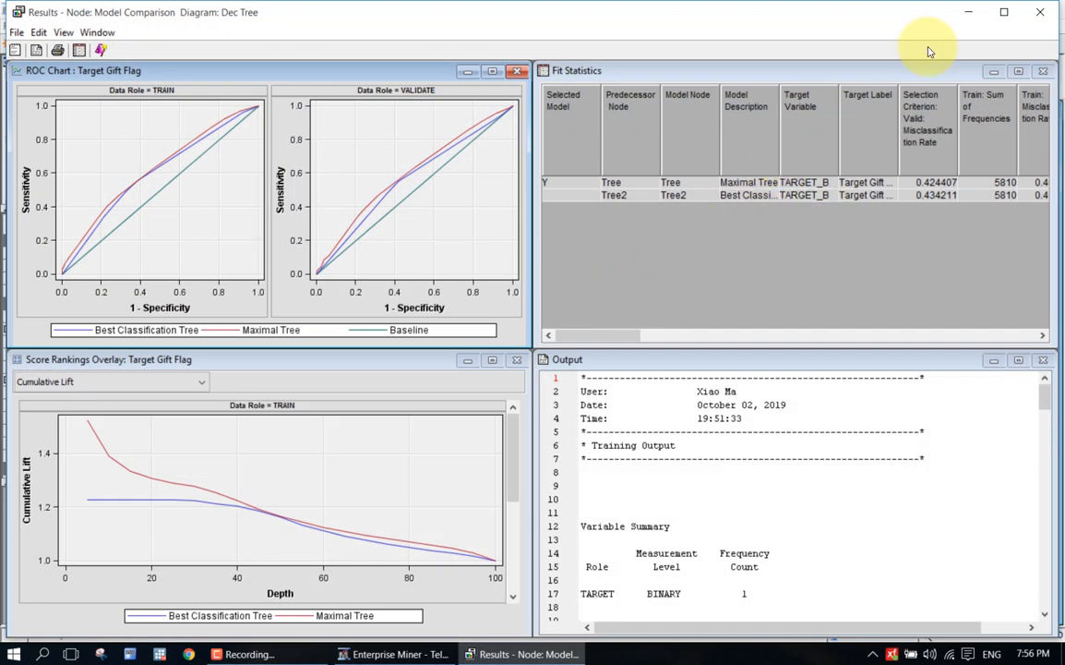
pyautogui.click(931, 196)
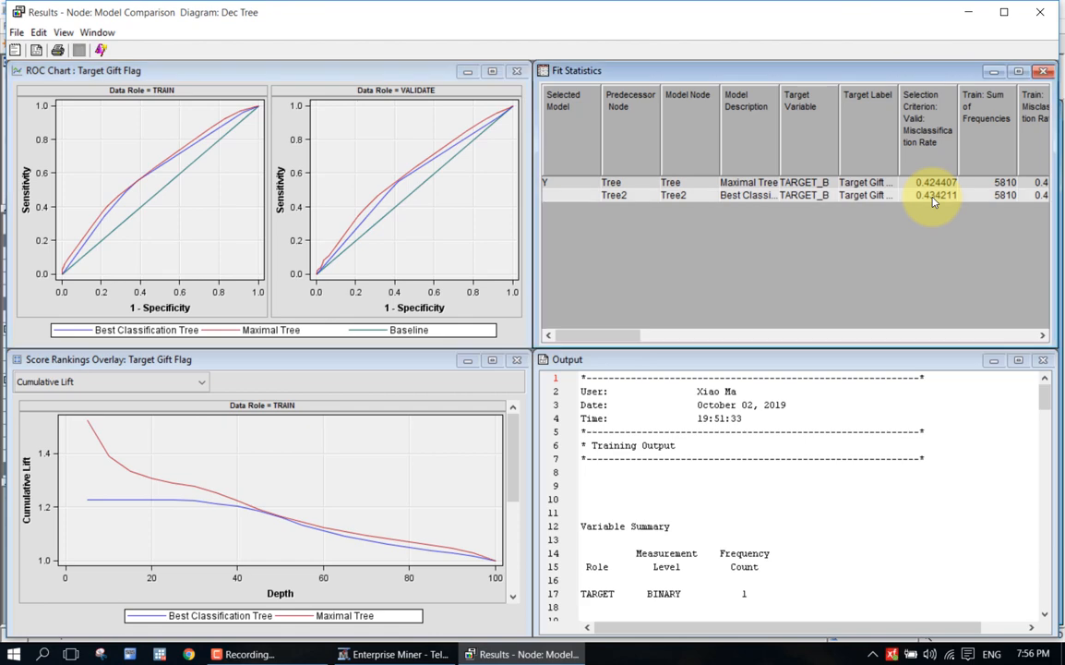
pyautogui.click(968, 13)
# Check the Best Classification Tree node's subtree Assessment Measure and automatically rearrange the Dec Tree diagram's layout
pyautogui.click(716, 256)
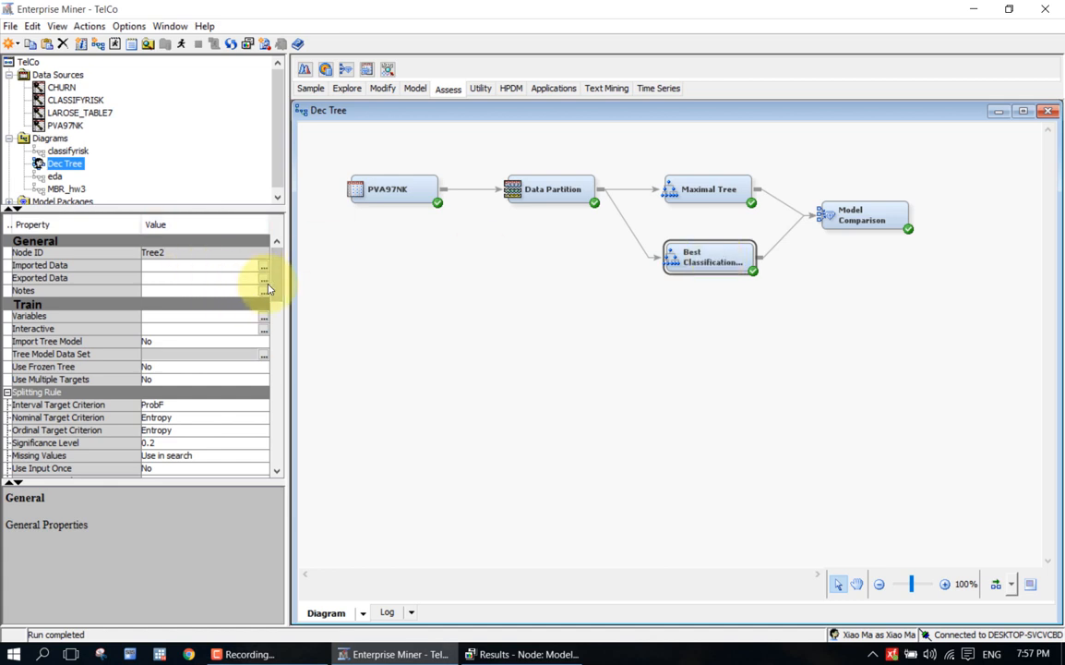
pyautogui.moveTo(280, 333)
pyautogui.mouseDown()
pyautogui.moveTo(281, 357)
pyautogui.moveTo(281, 344)
pyautogui.mouseUp()
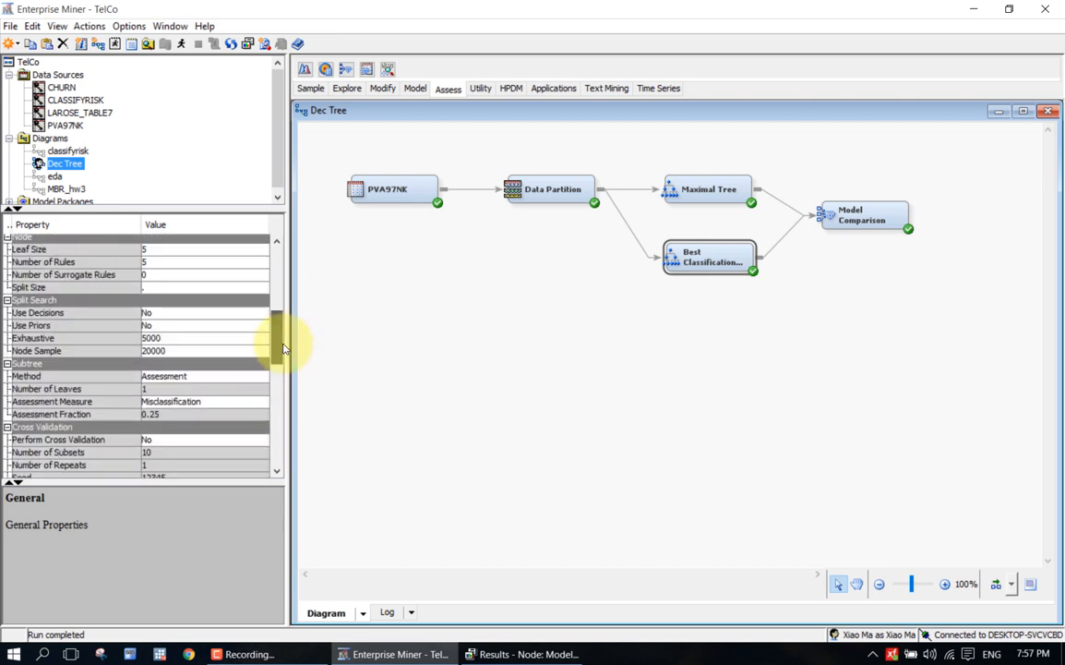
pyautogui.click(207, 403)
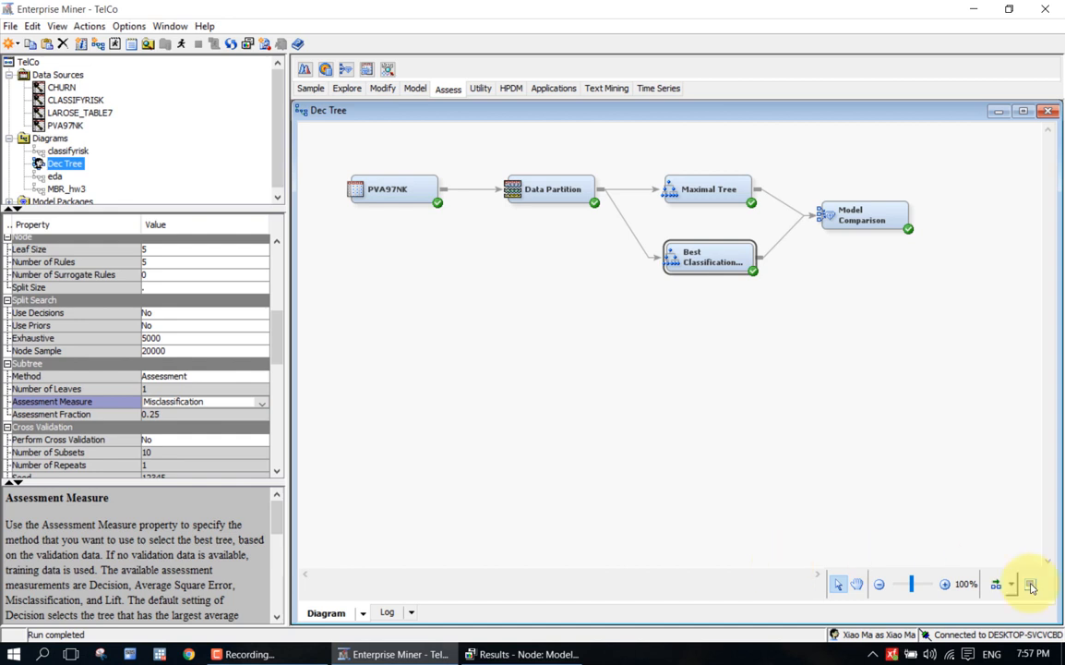
pyautogui.click(996, 584)
pyautogui.click(950, 373)
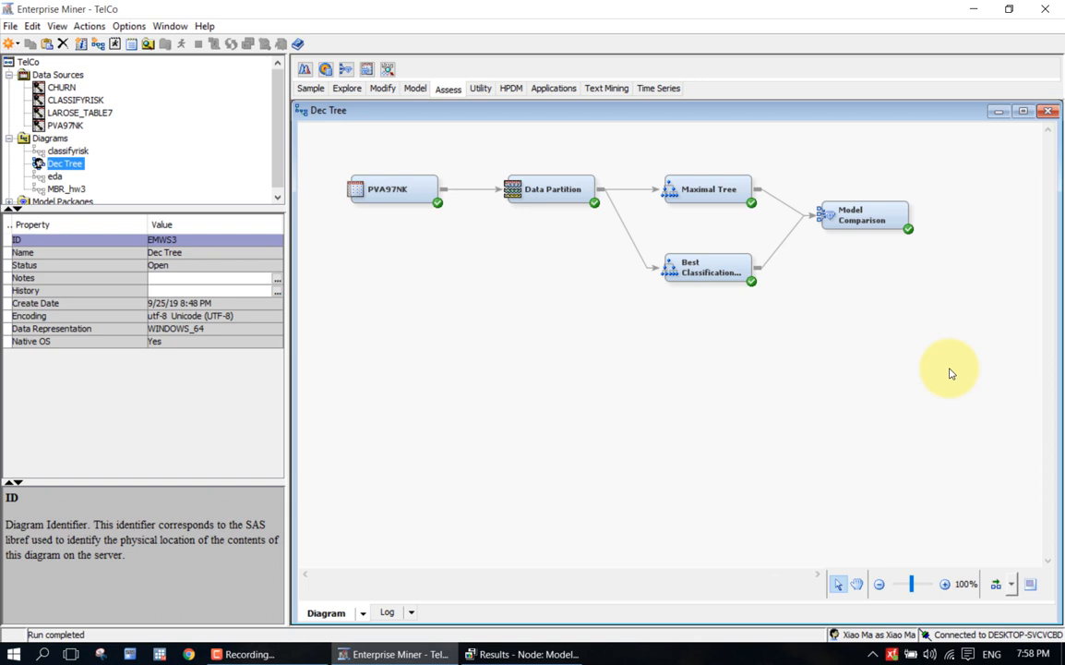
# Reopen the Model Comparison results, review the Fit Statistics for the two trees, and close the results
pyautogui.rightClick(880, 224)
pyautogui.click(892, 305)
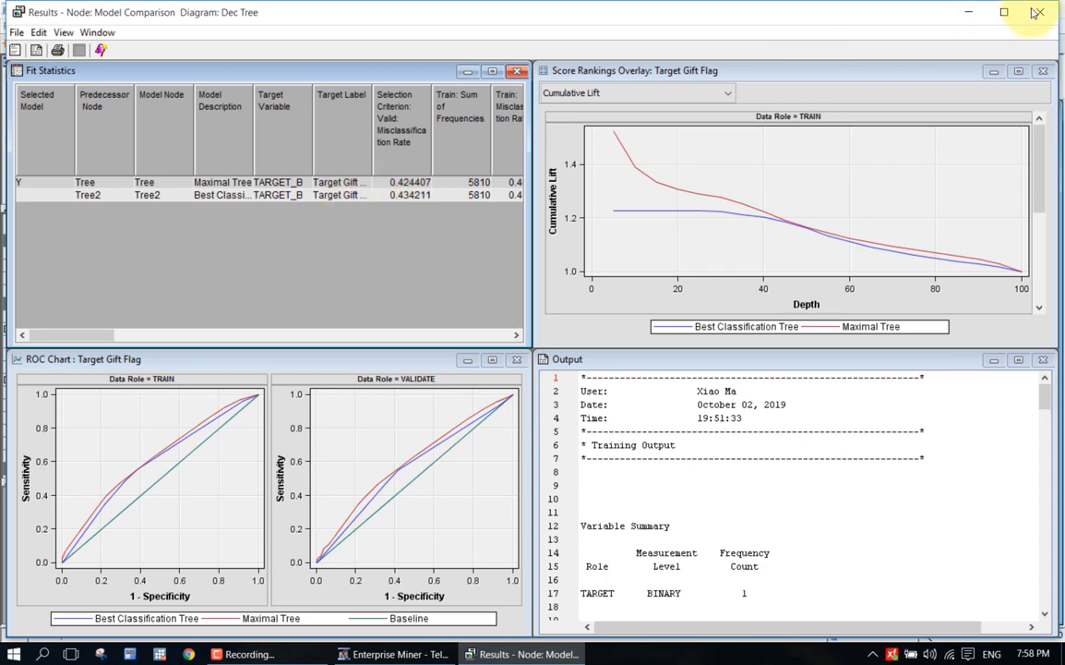
pyautogui.hotkey('alt', 'F4')
# Review the splitting rule, node and subtree properties of the Best Classification Tree node, and deselect it
pyautogui.click(711, 268)
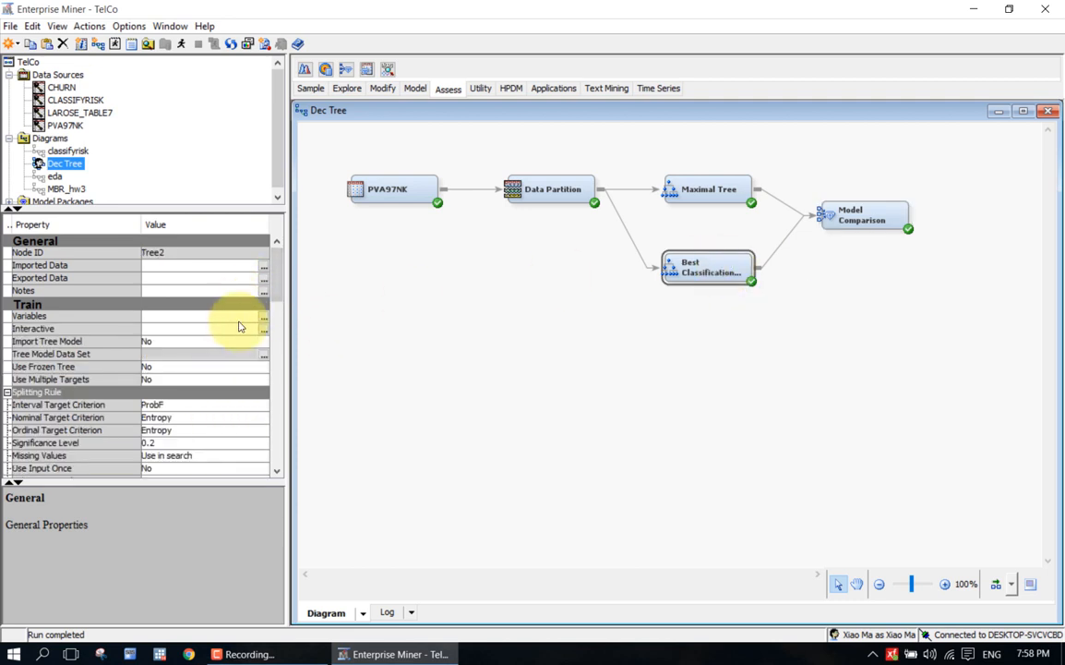
pyautogui.moveTo(276, 281); pyautogui.dragTo(274, 319)
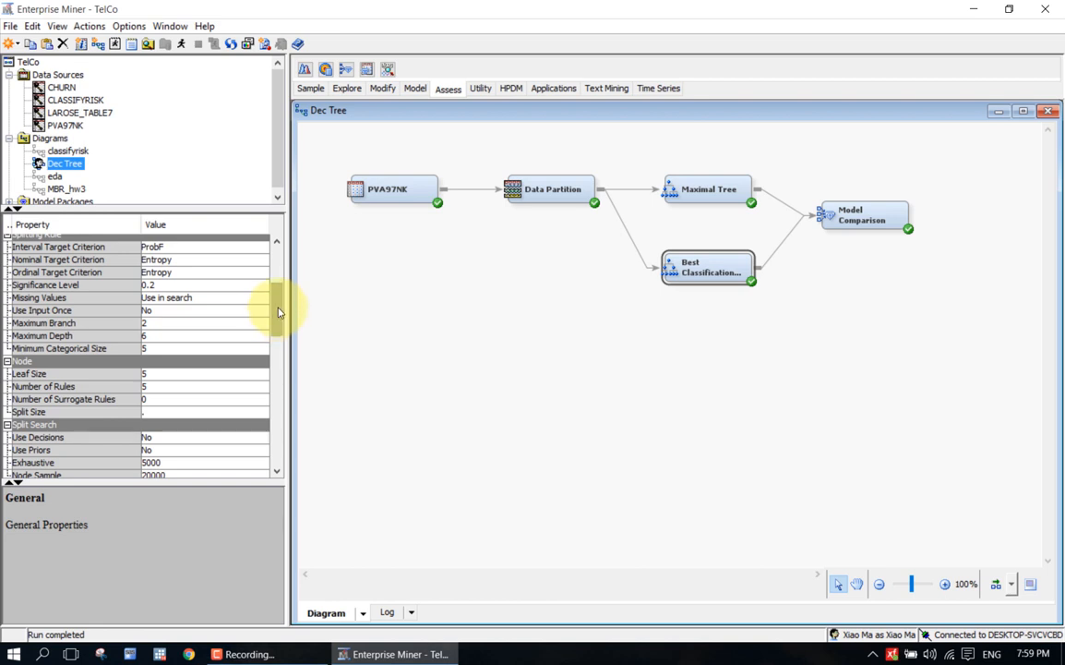
pyautogui.moveTo(279, 314); pyautogui.dragTo(282, 351)
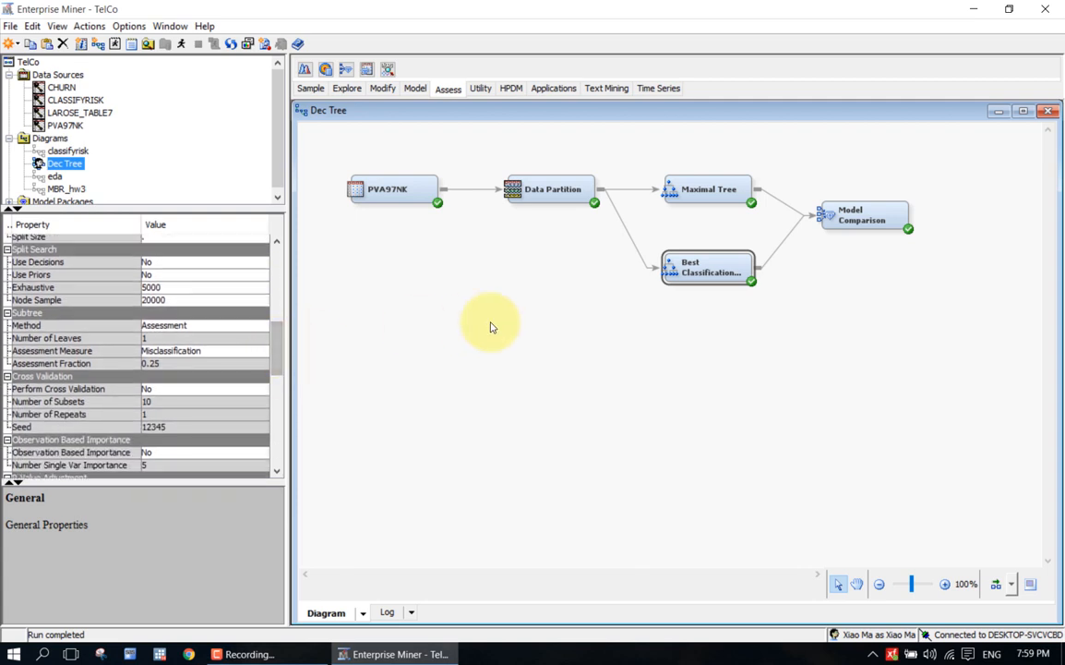
pyautogui.click(794, 295)
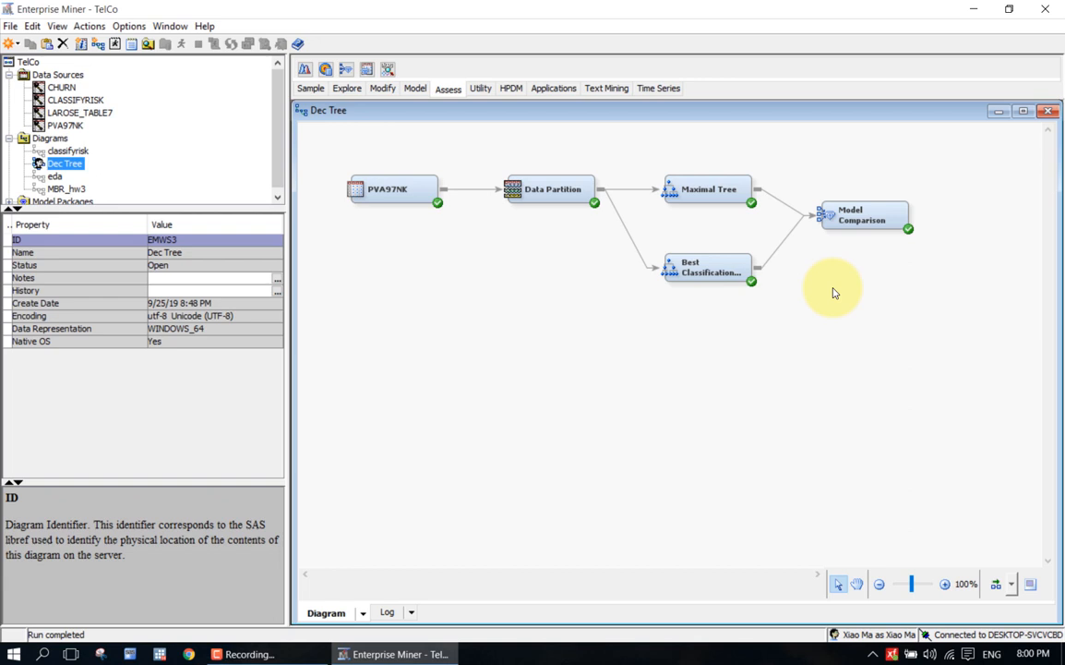
pyautogui.click(977, 9)
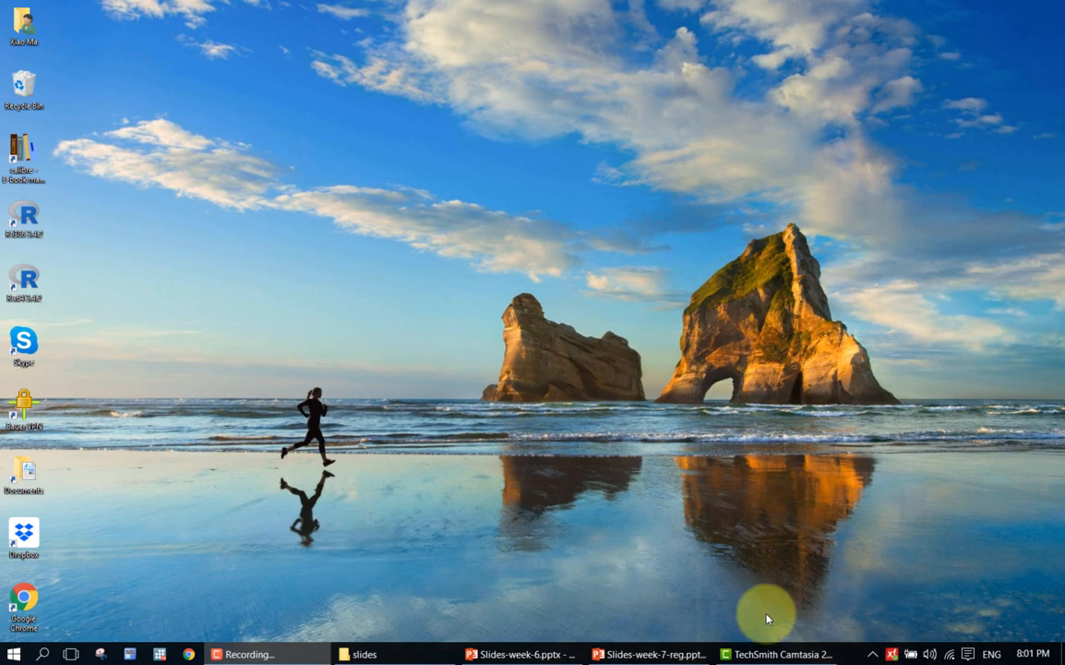
pyautogui.click(810, 654)
pyautogui.click(810, 652)
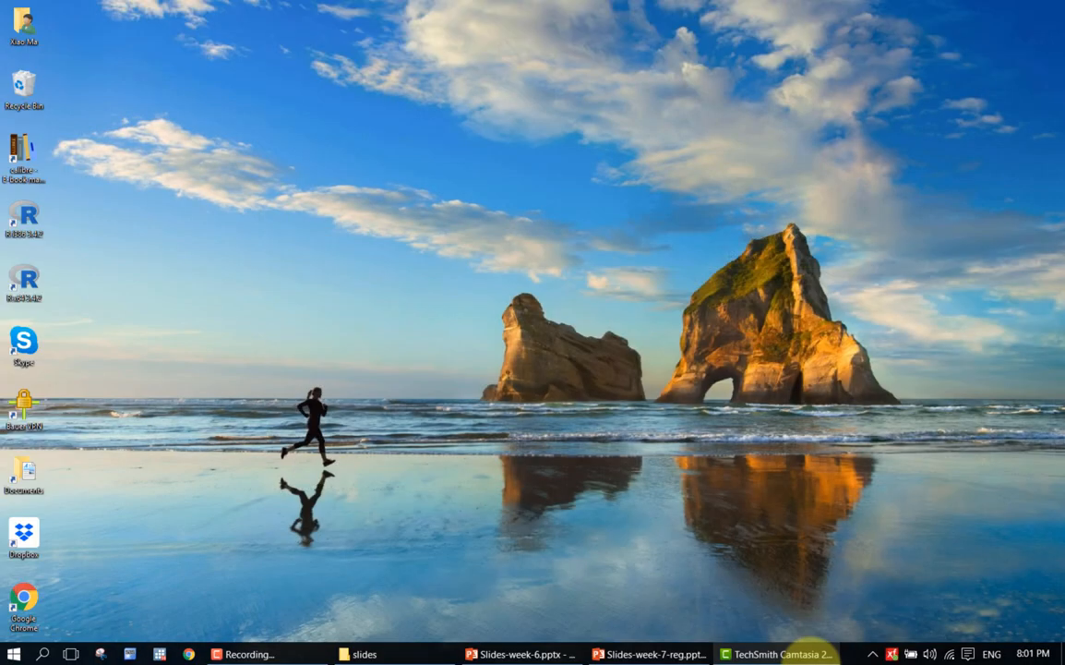
pyautogui.click(260, 651)
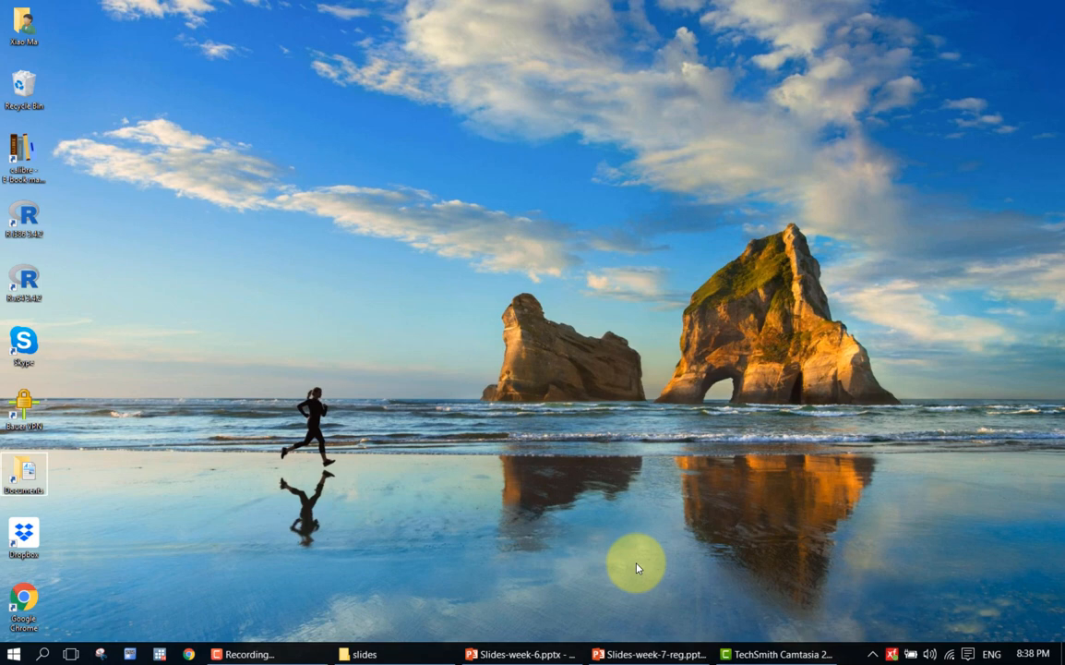
pyautogui.click(749, 654)
pyautogui.click(750, 653)
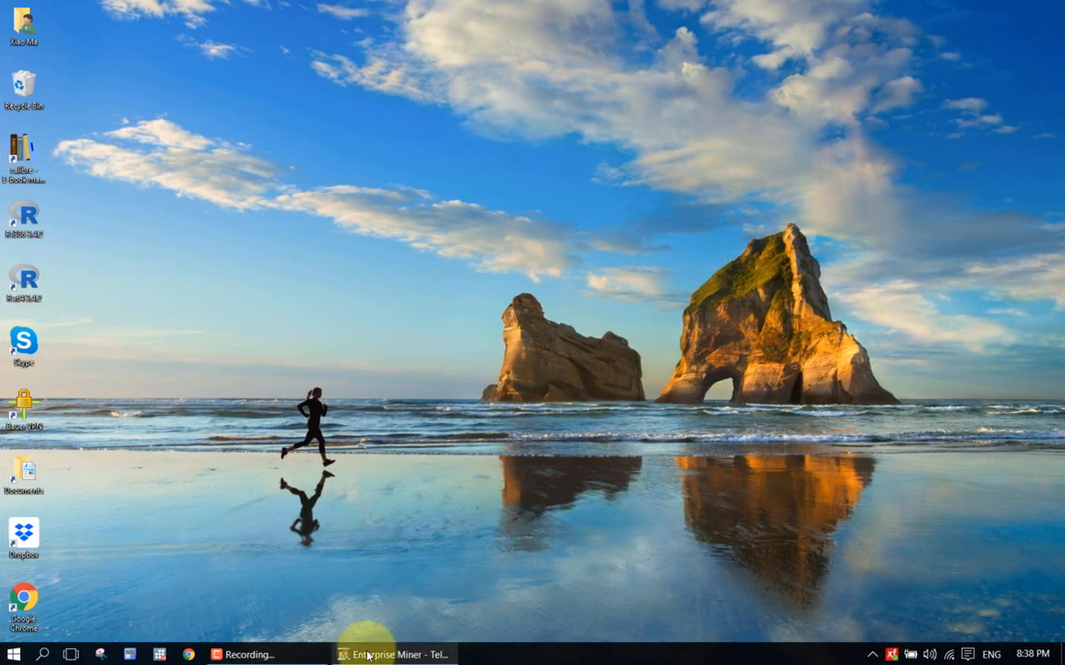
pyautogui.click(367, 654)
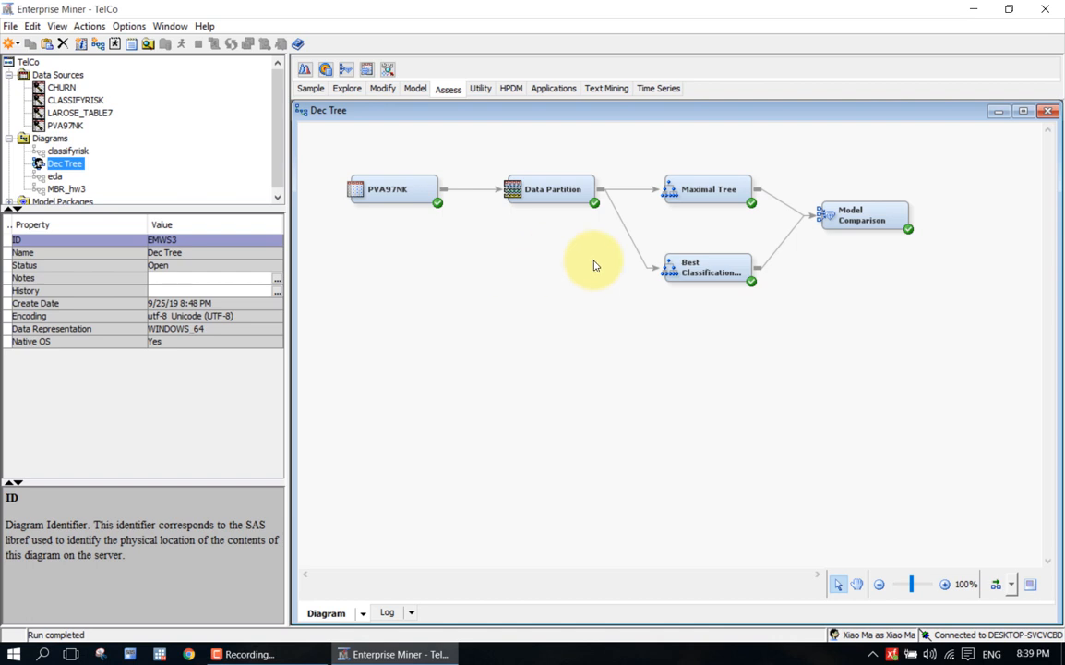
# Browse the TRAIN table exported by the Data Partition node and inspect its gift and promotion columns for missing values
pyautogui.click(582, 186)
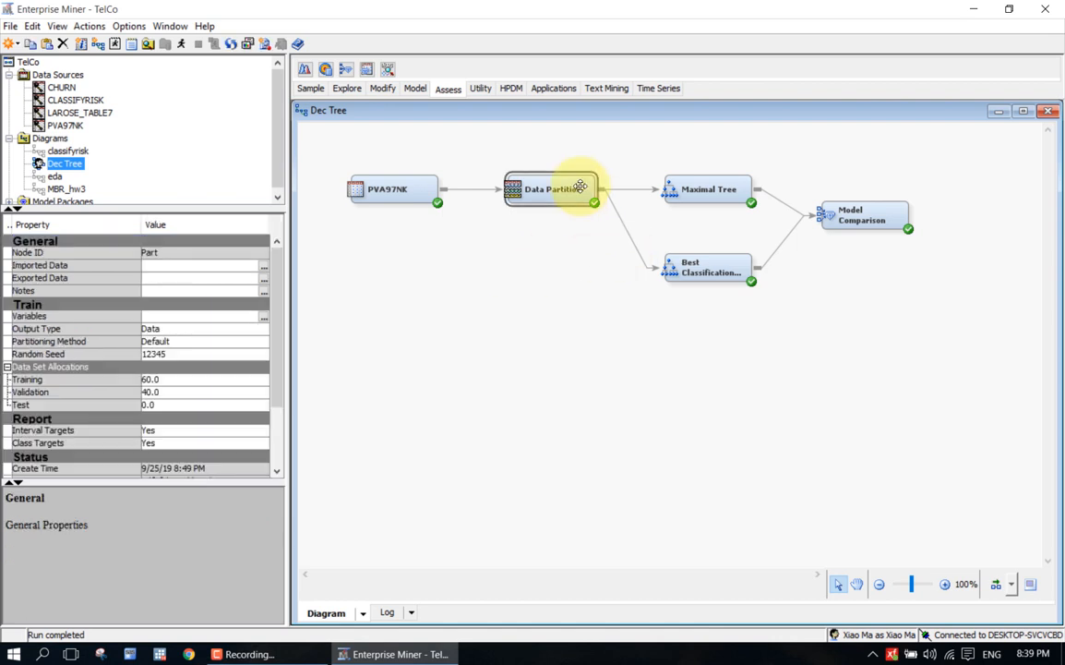
pyautogui.click(265, 282)
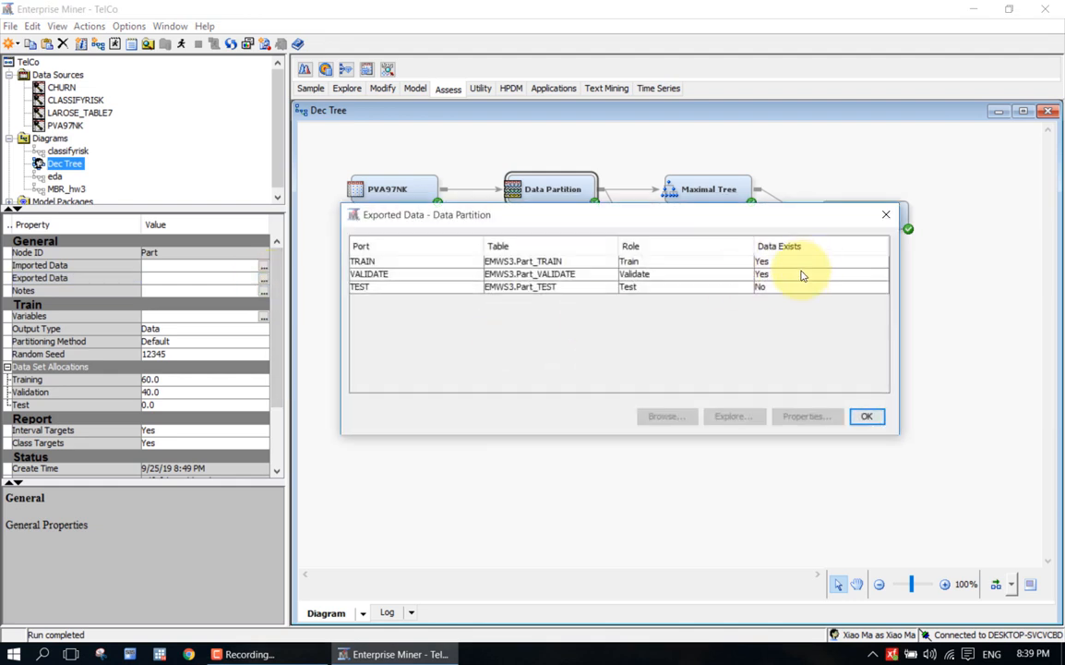
pyautogui.click(789, 262)
pyautogui.click(688, 419)
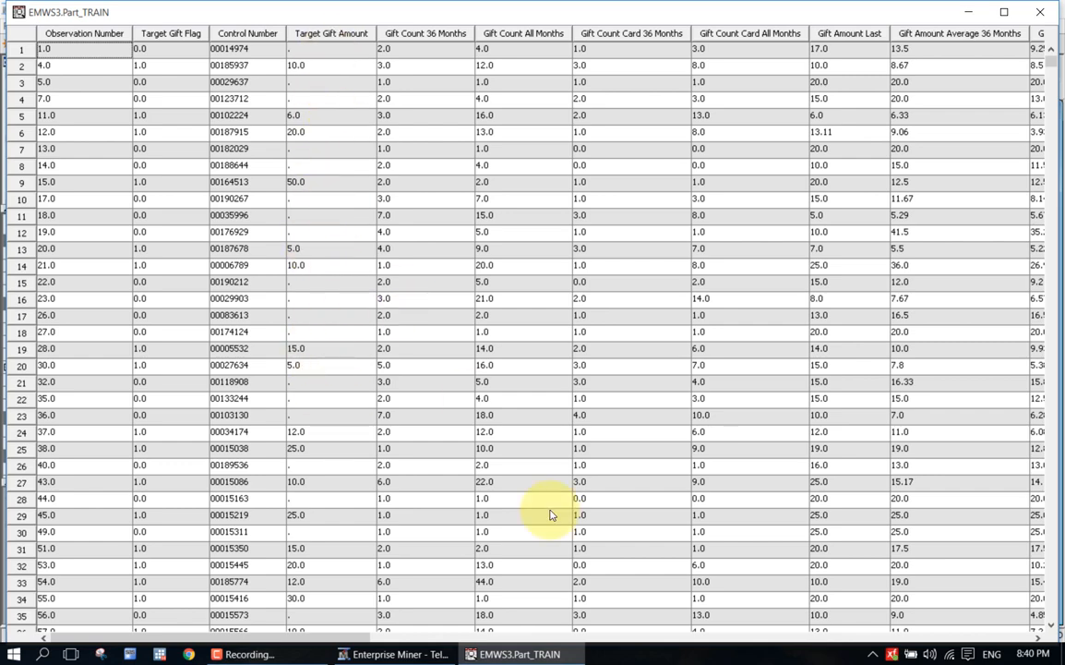
pyautogui.moveTo(364, 637); pyautogui.dragTo(595, 631)
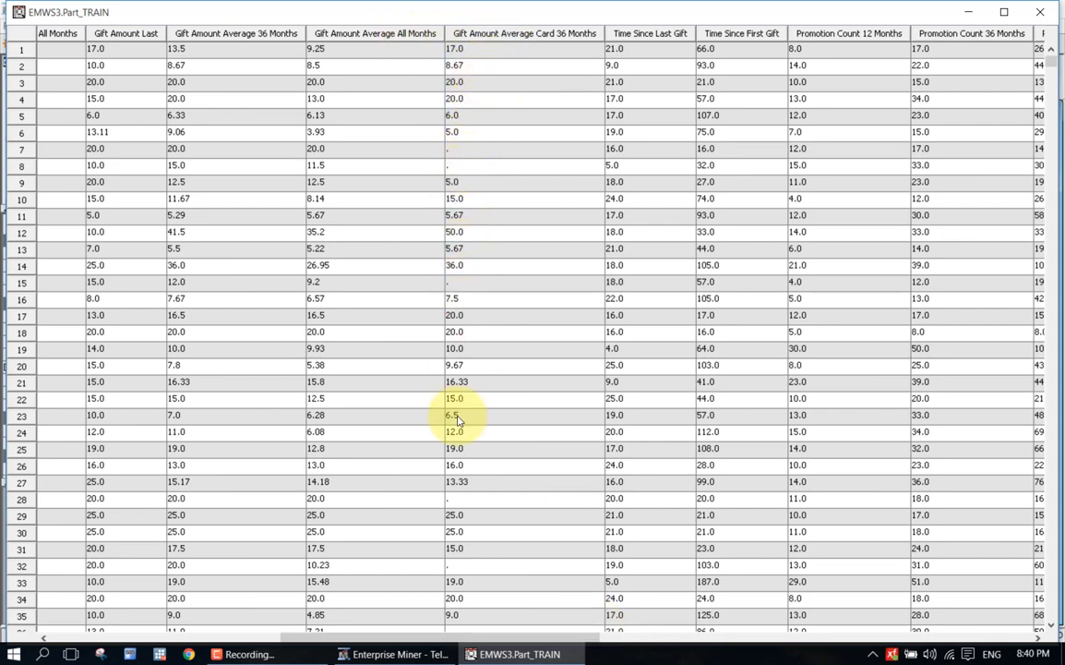
# Check the missing value in row 7 of Gift Amount Average Card 36 Months, and close the exported TRAIN table
pyautogui.click(465, 155)
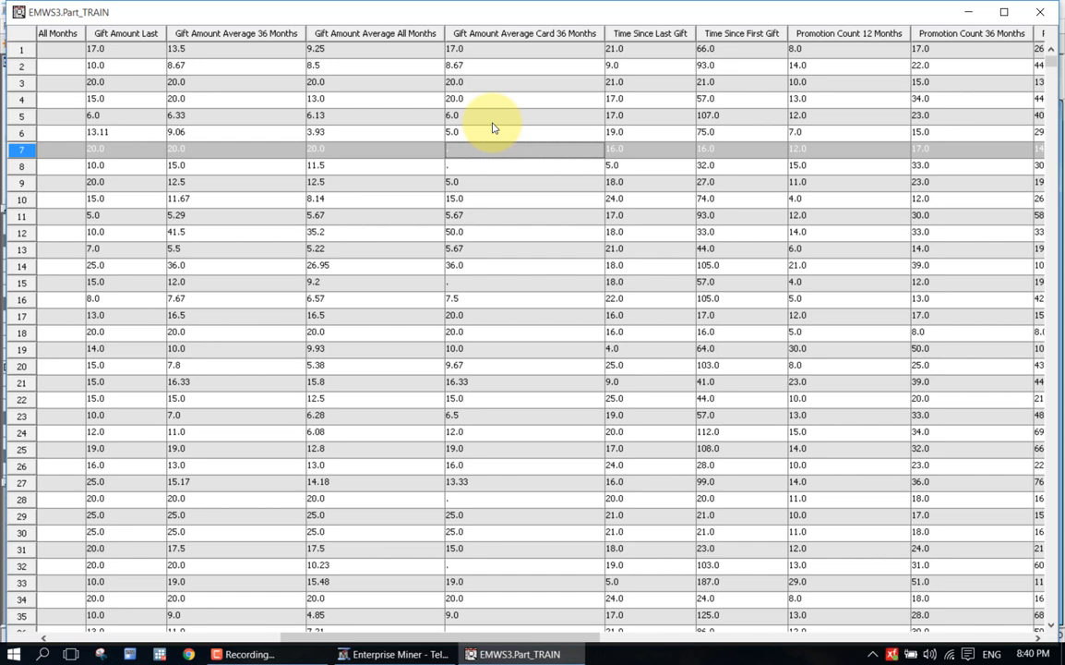
pyautogui.click(1040, 12)
pyautogui.click(886, 214)
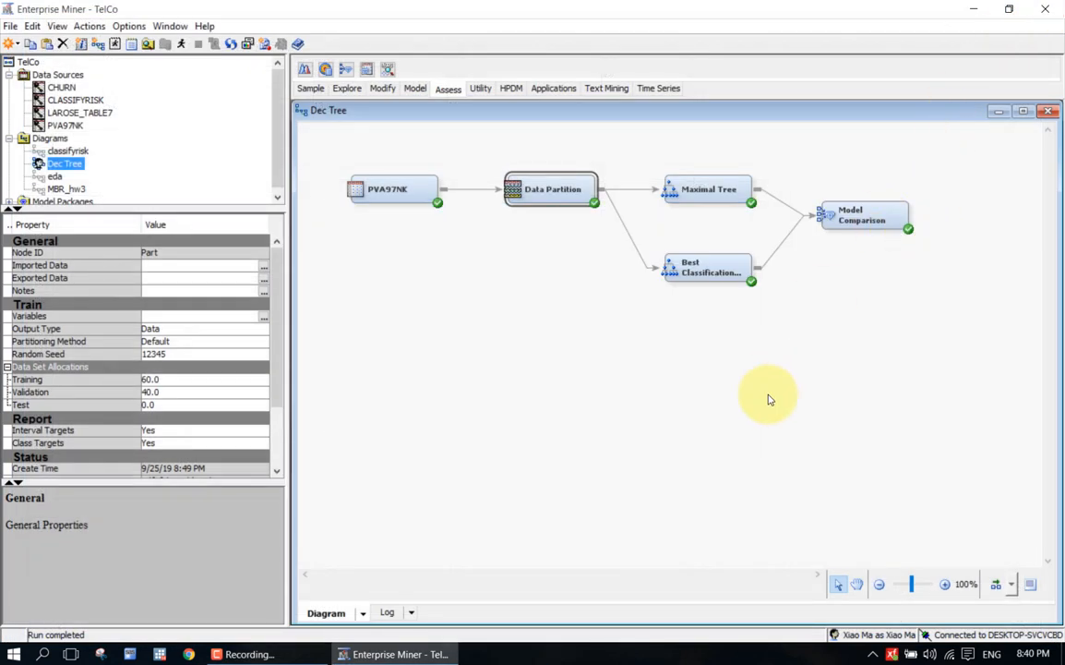
pyautogui.click(768, 395)
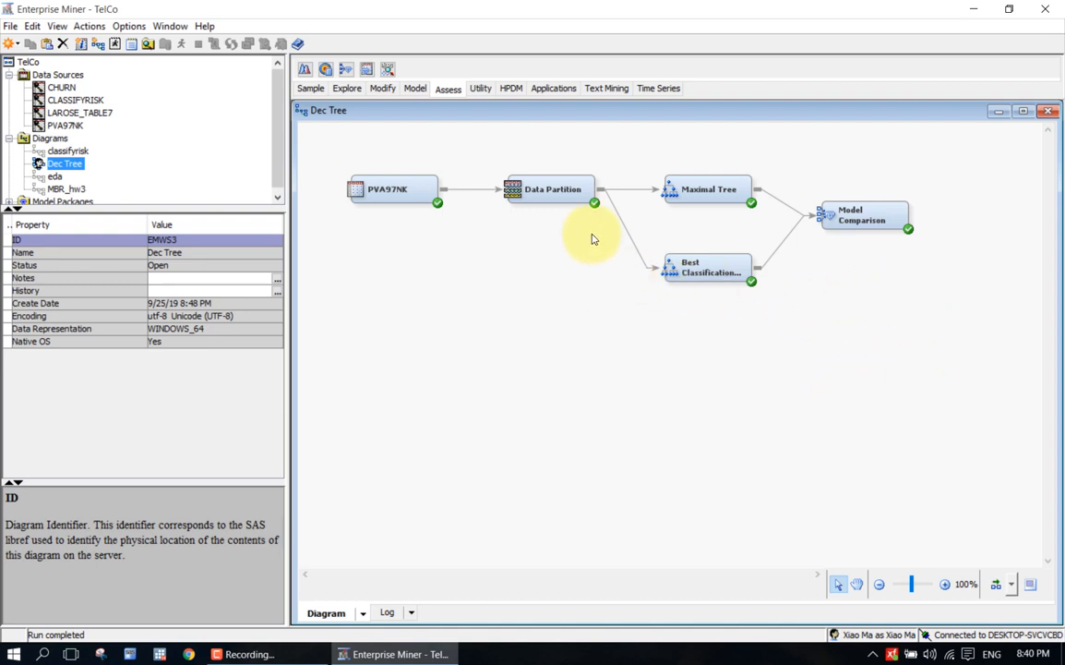
# Add an Impute node fed by the Data Partition node and automatically rearrange the diagram's layout
pyautogui.click(386, 91)
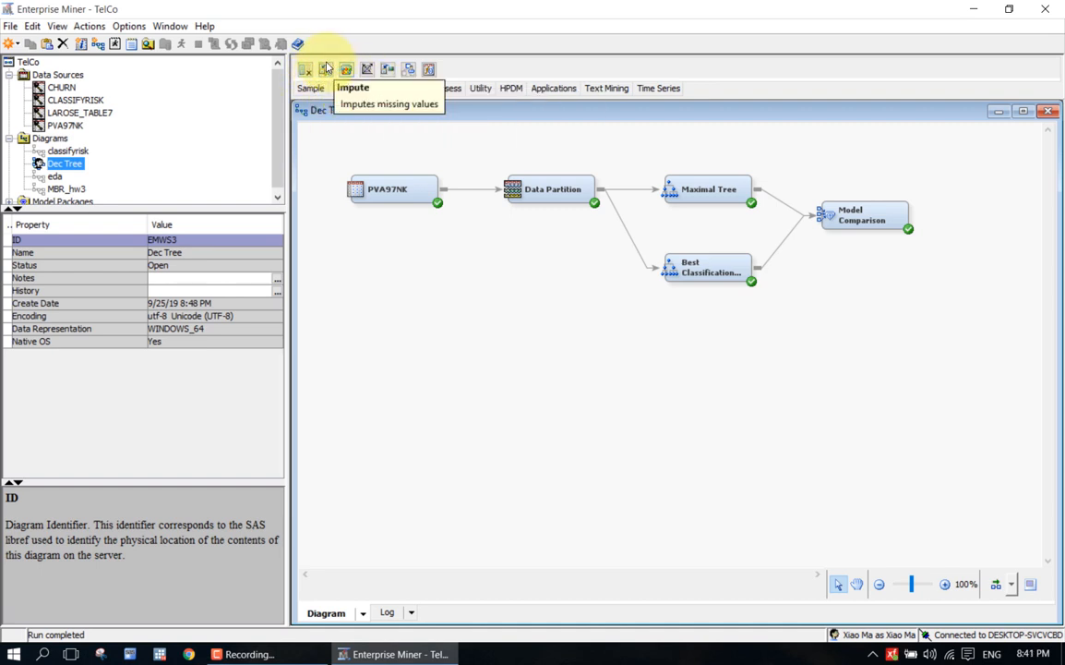
pyautogui.moveTo(326, 72); pyautogui.dragTo(673, 334)
pyautogui.moveTo(600, 189); pyautogui.dragTo(716, 351)
pyautogui.moveTo(611, 183); pyautogui.dragTo(715, 339)
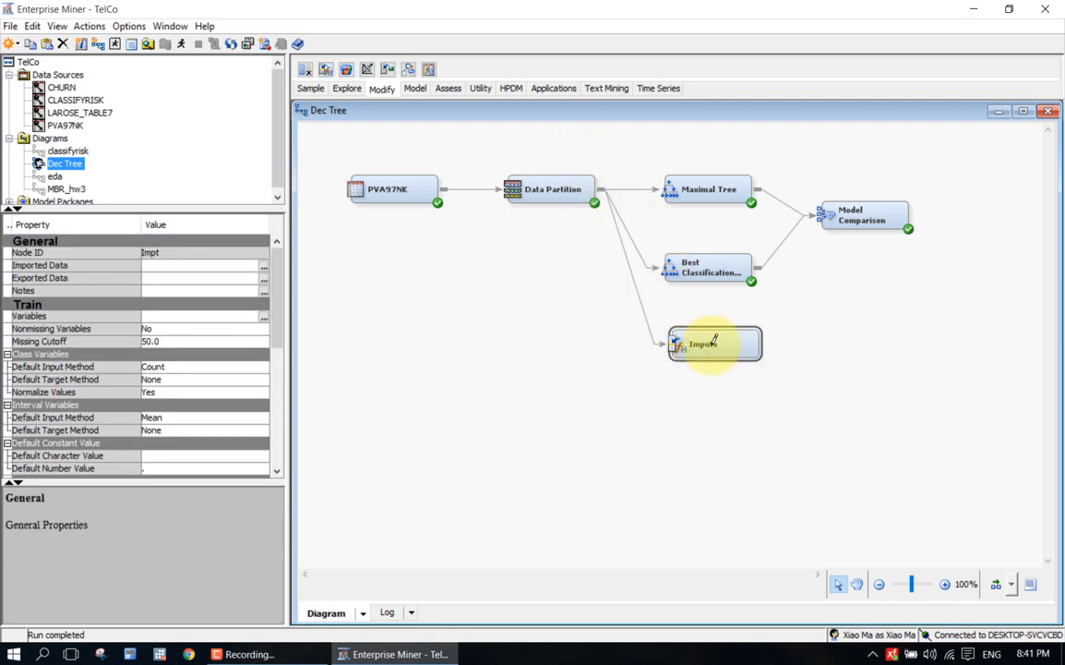
pyautogui.click(996, 585)
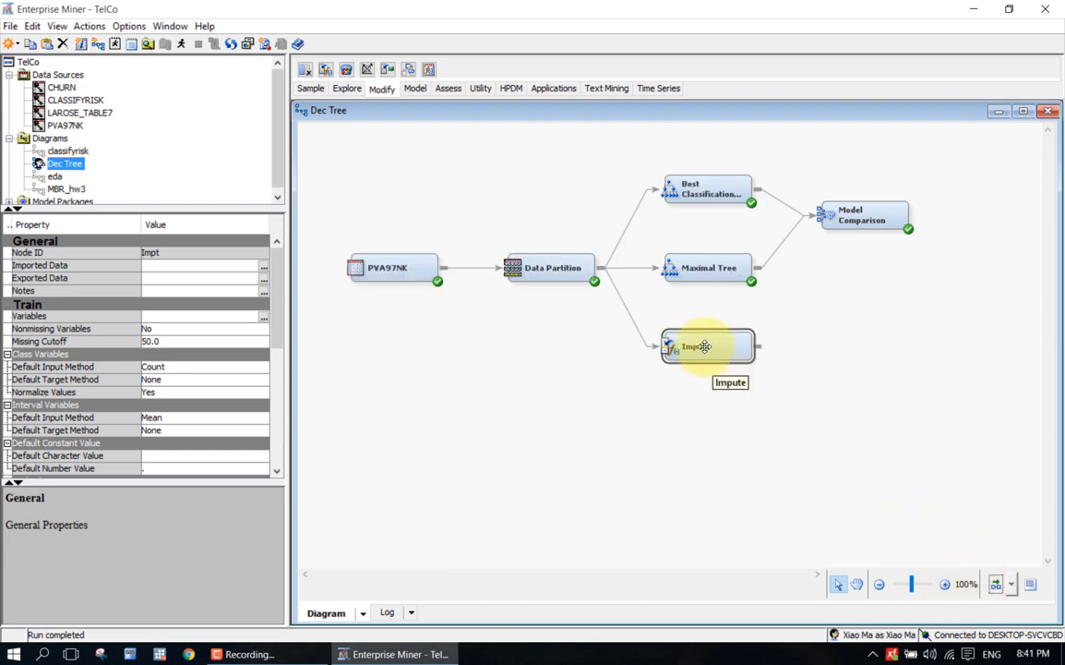
# Set the Impute node's default input method to Tree for class variables and Median for interval variables
pyautogui.click(161, 367)
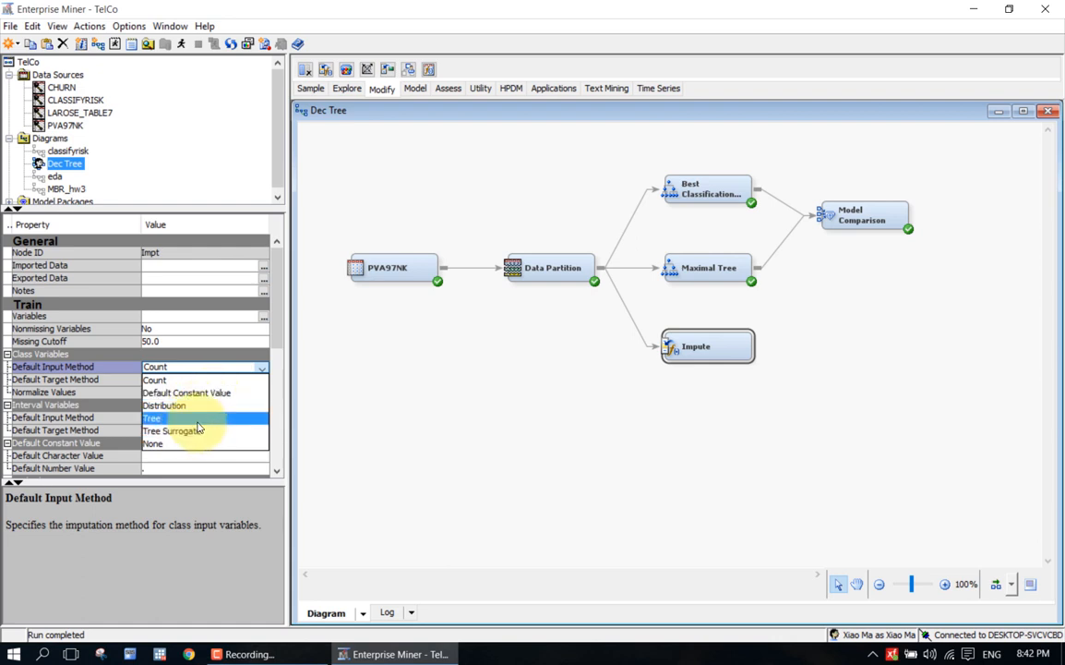
pyautogui.click(200, 420)
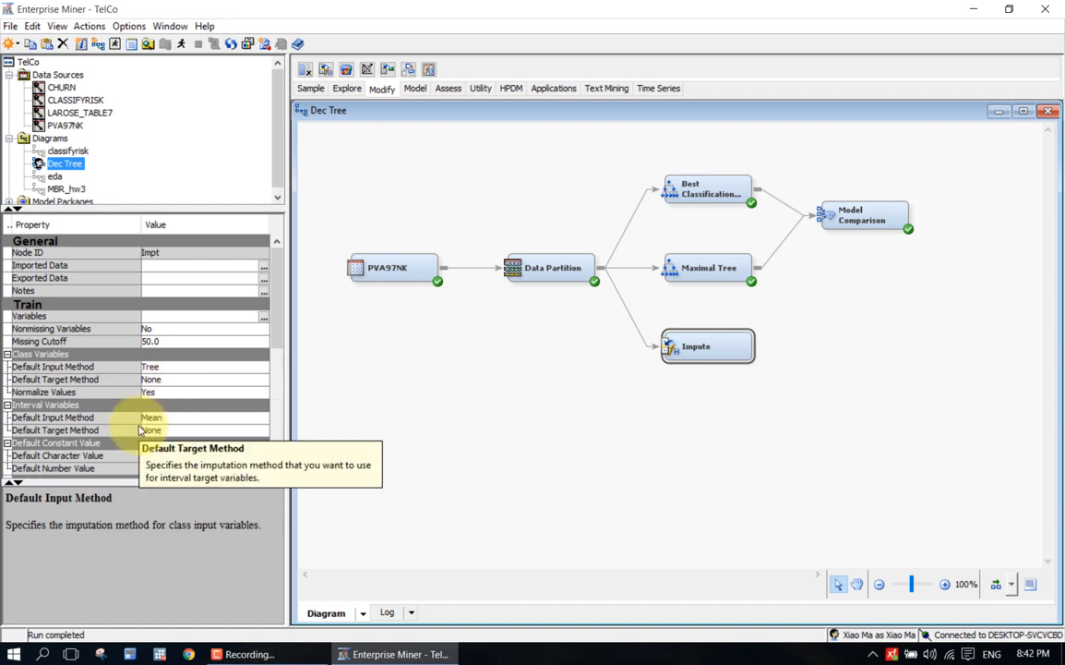
pyautogui.click(102, 395)
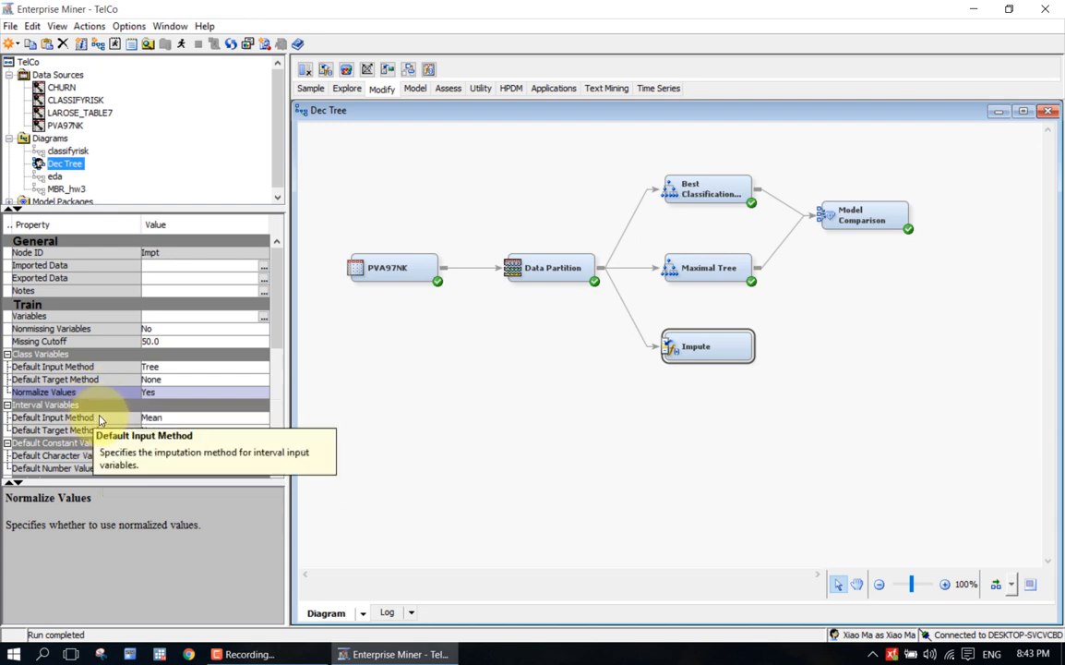
pyautogui.click(101, 417)
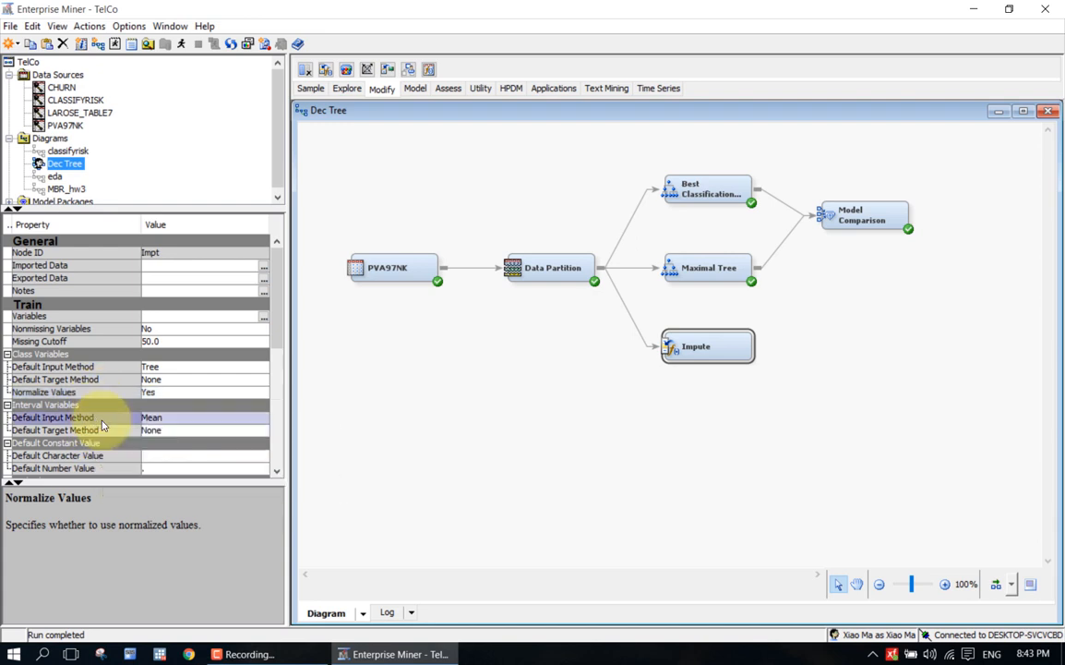
pyautogui.click(180, 420)
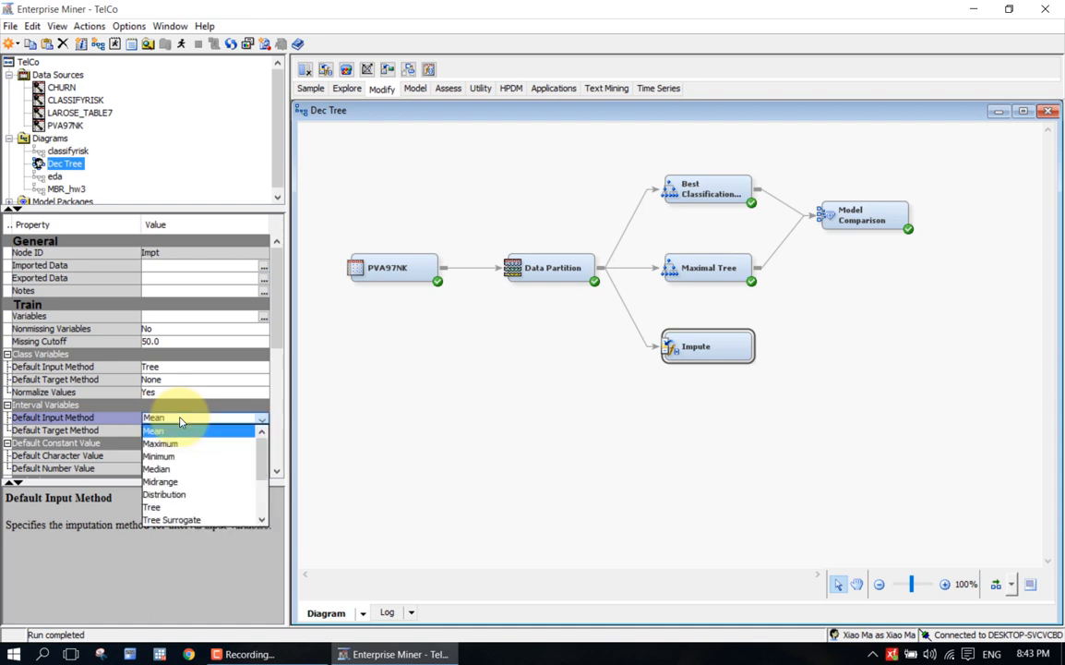
pyautogui.click(246, 470)
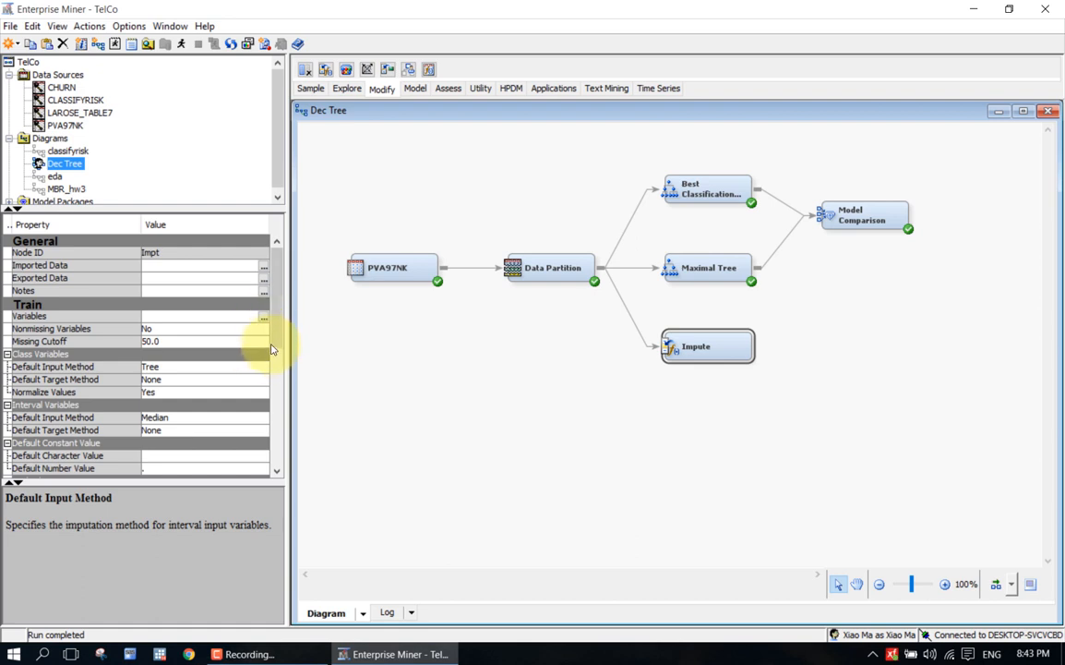
# Set the Impute node's indicator variable type to Single
pyautogui.scroll(-2, 273, 355)
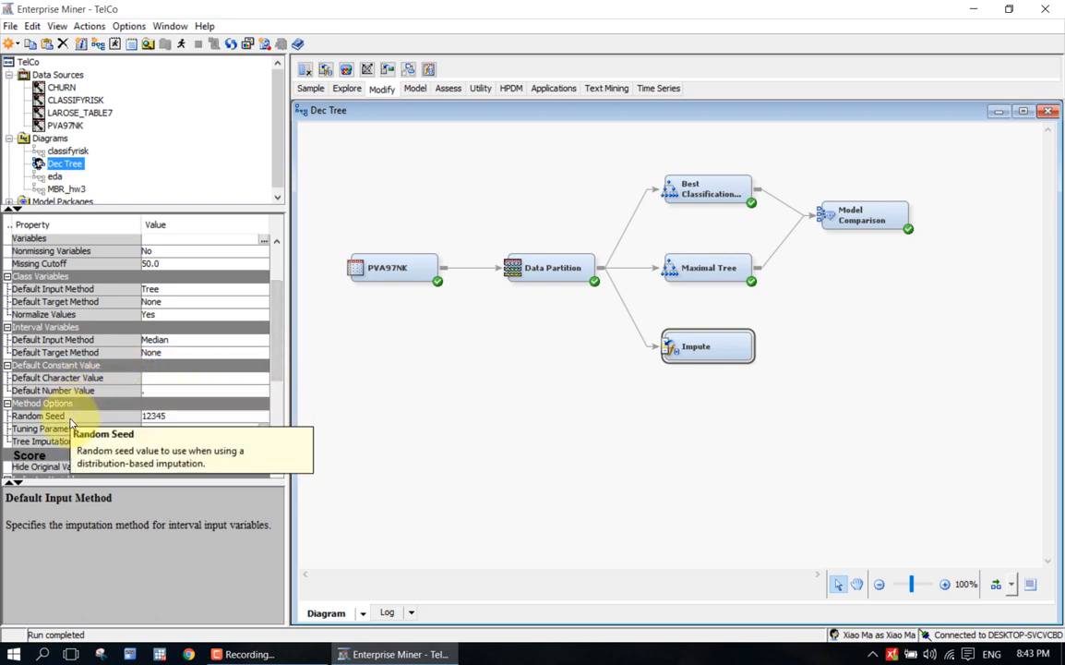
pyautogui.moveTo(276, 369); pyautogui.dragTo(281, 417)
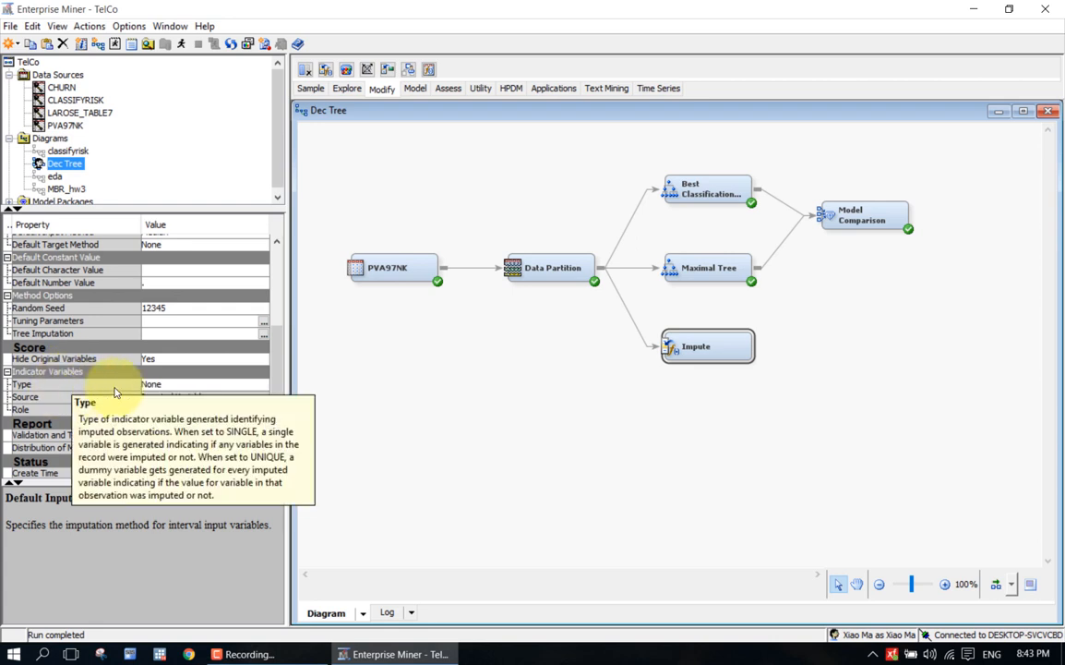
pyautogui.click(173, 386)
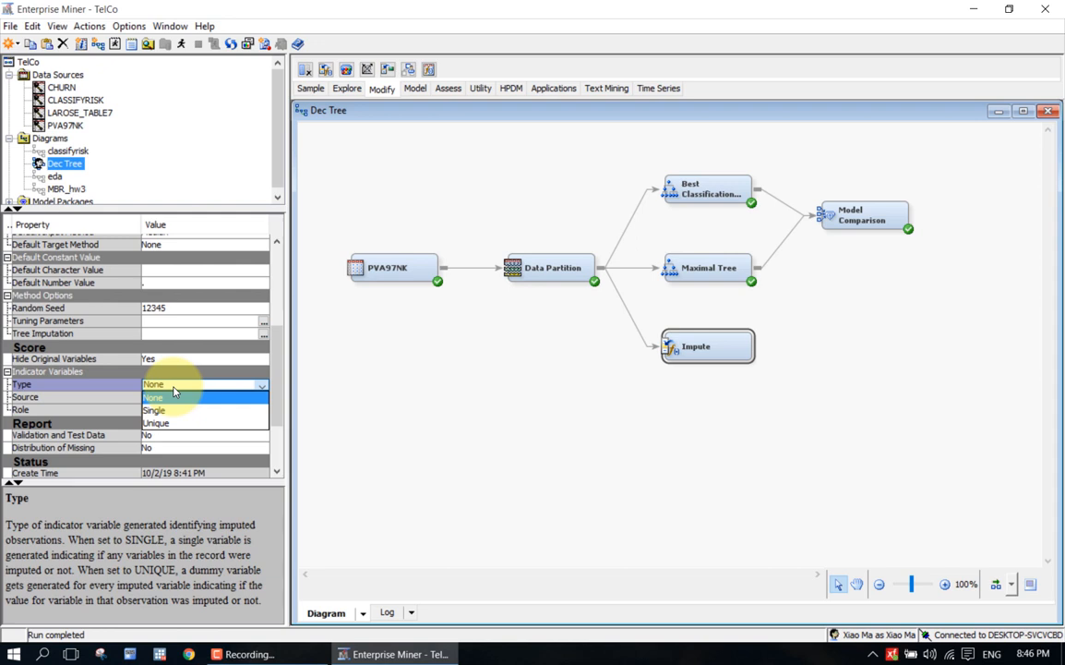
pyautogui.click(173, 392)
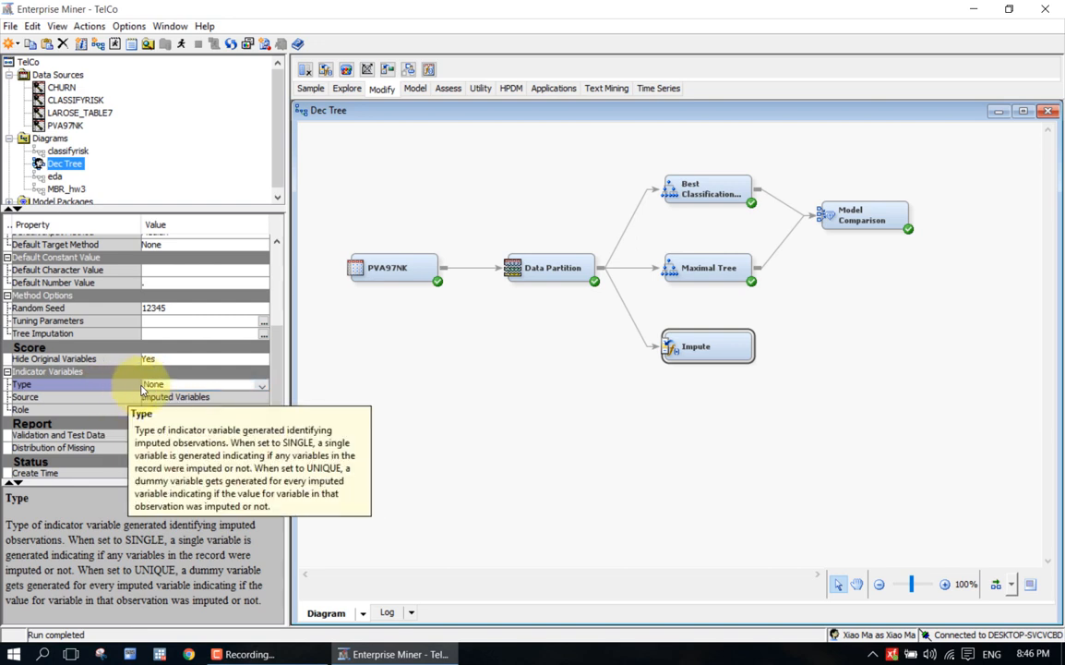
pyautogui.click(149, 384)
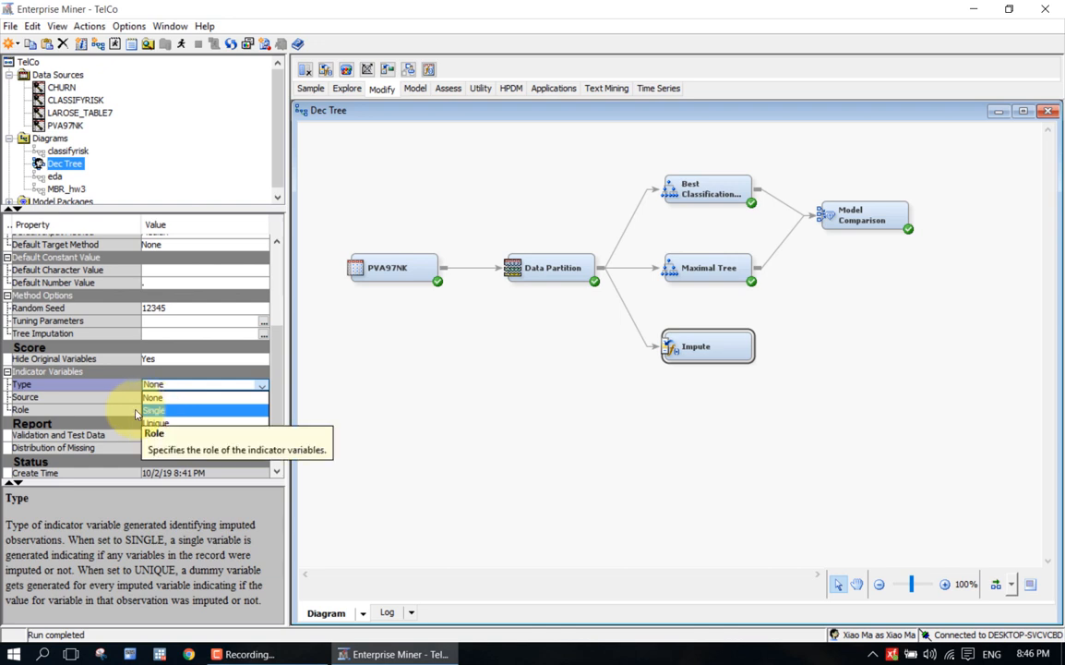
pyautogui.click(151, 410)
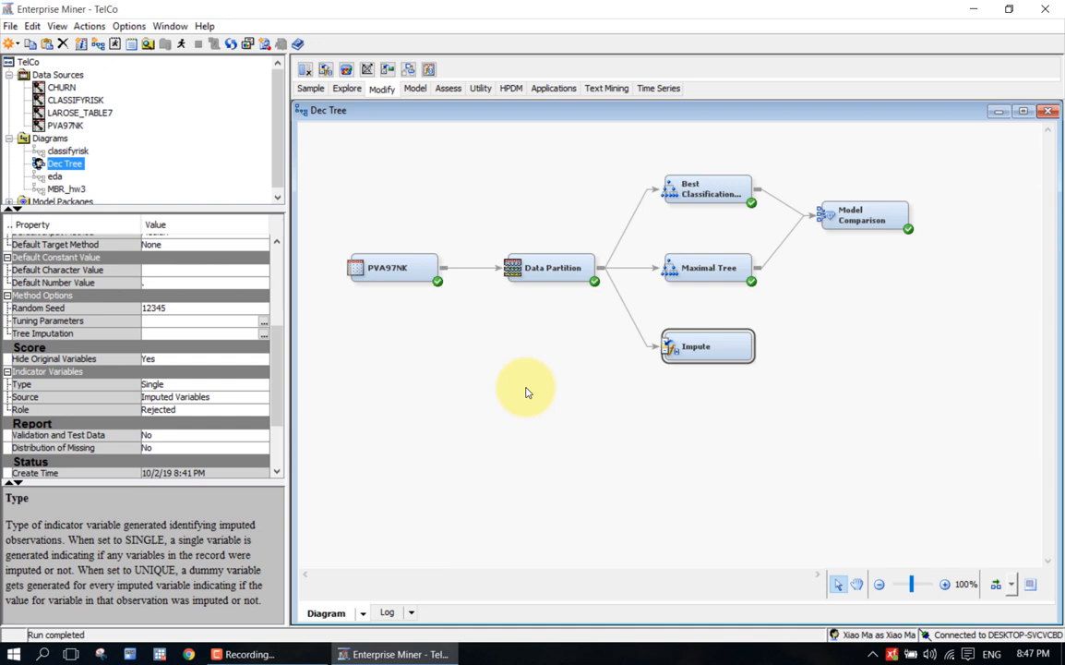
# Run the Dec Tree diagram's path through the Impute node
pyautogui.rightClick(716, 349)
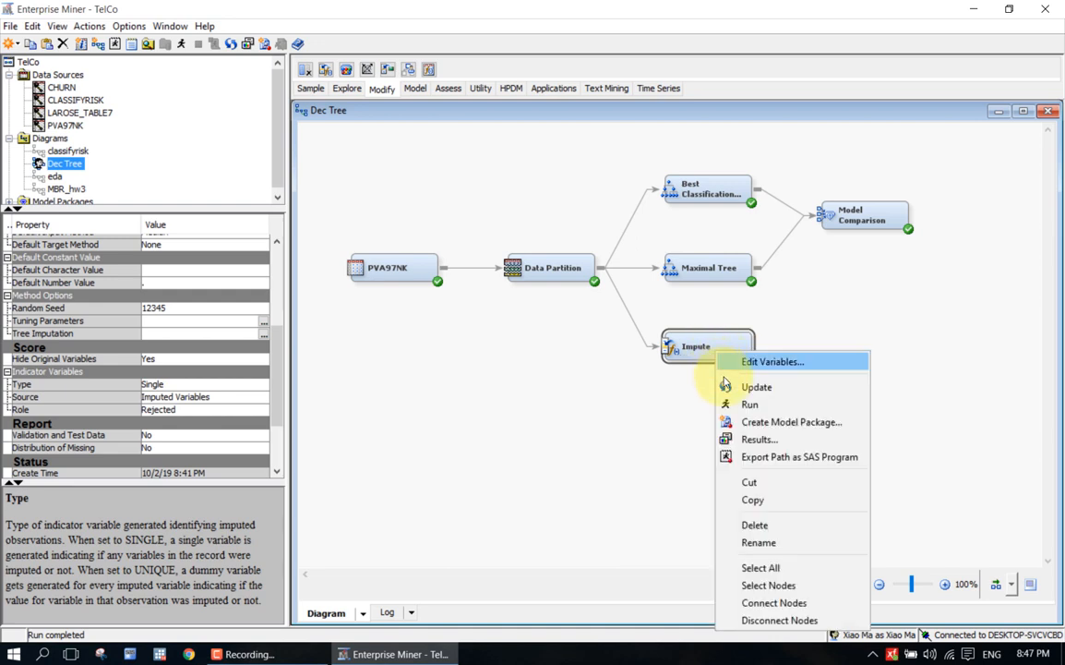
pyautogui.click(732, 404)
pyautogui.click(664, 403)
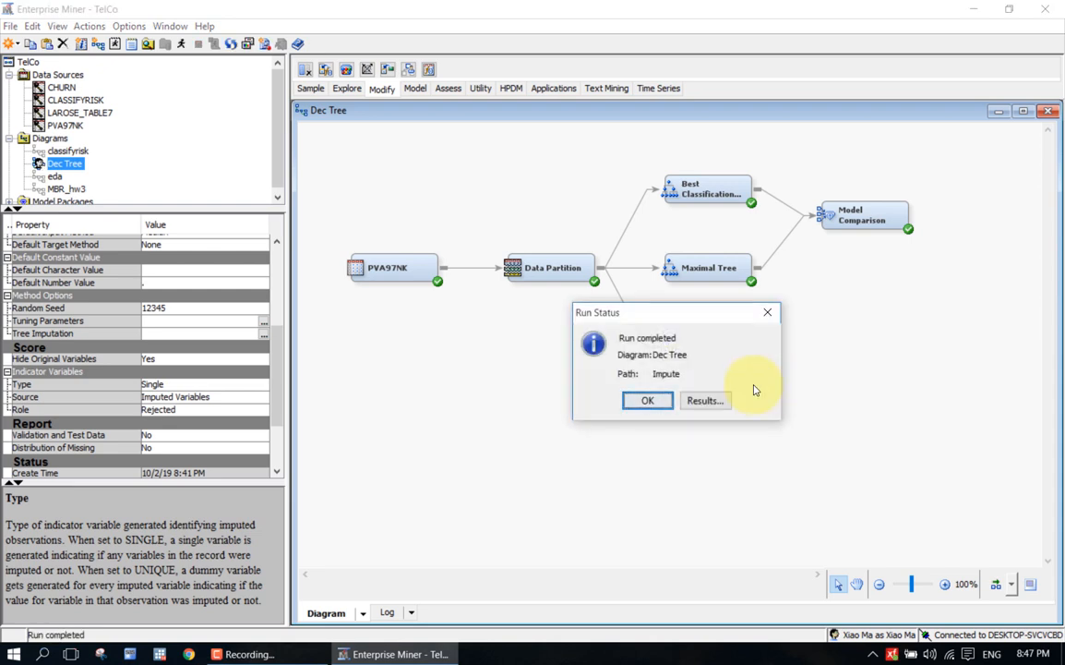
# Review the Imputation Summary in the Impute node's results, close the results, and deselect the node
pyautogui.click(707, 403)
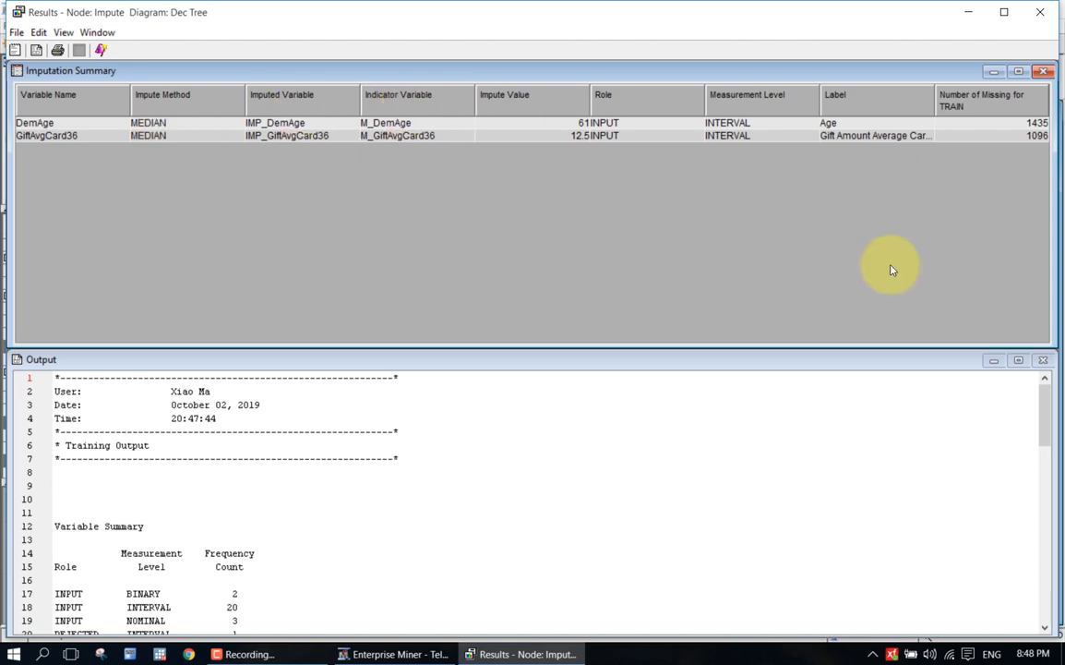
pyautogui.click(1043, 17)
pyautogui.click(633, 436)
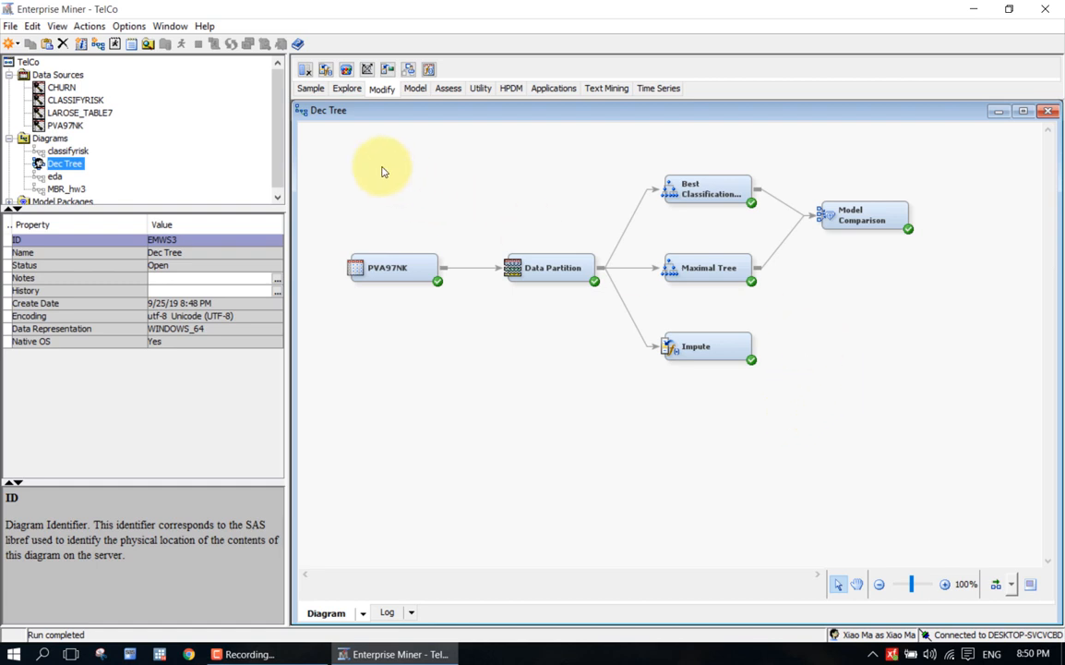
# Add a Regression node to the diagram beside the Impute node
pyautogui.click(414, 90)
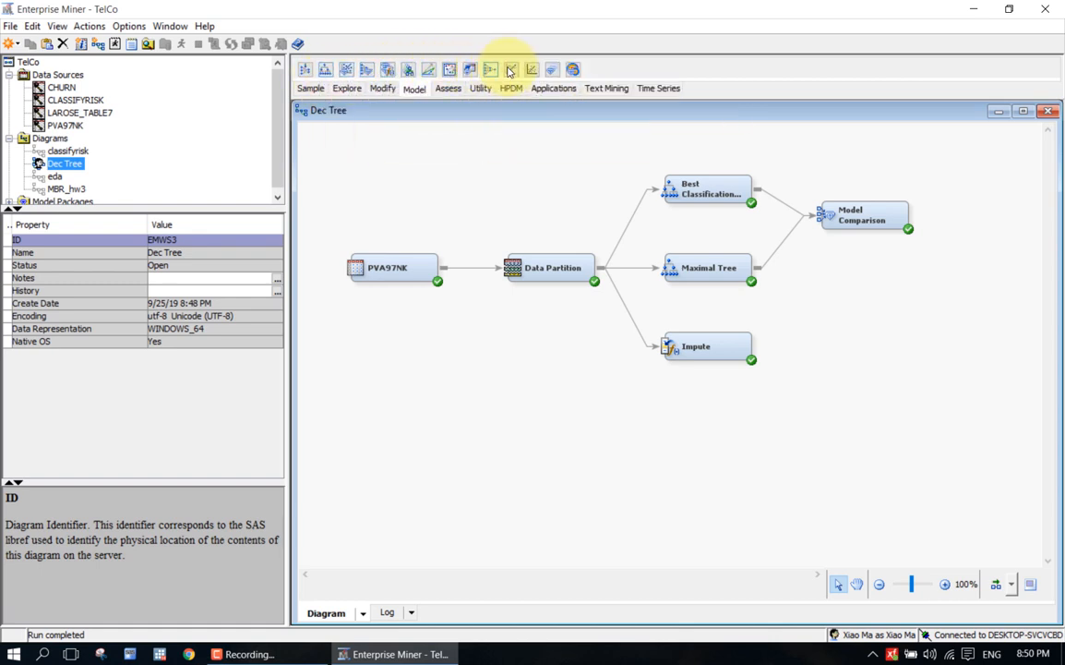
pyautogui.moveTo(531, 70); pyautogui.dragTo(821, 315)
pyautogui.rightClick(820, 315)
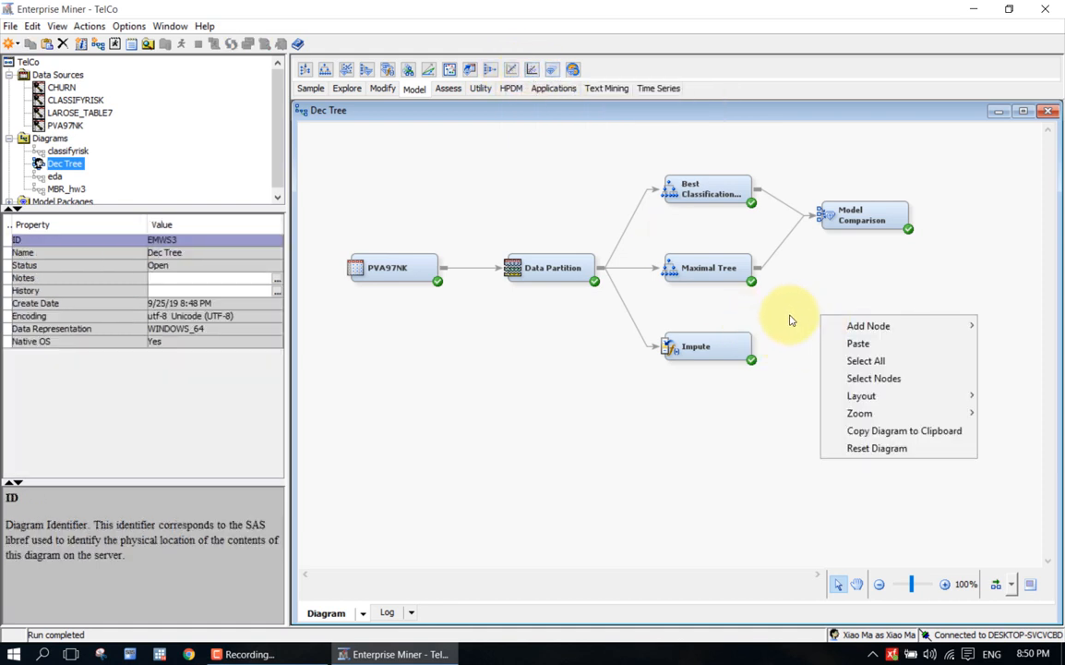
pyautogui.click(790, 317)
pyautogui.rightClick(861, 338)
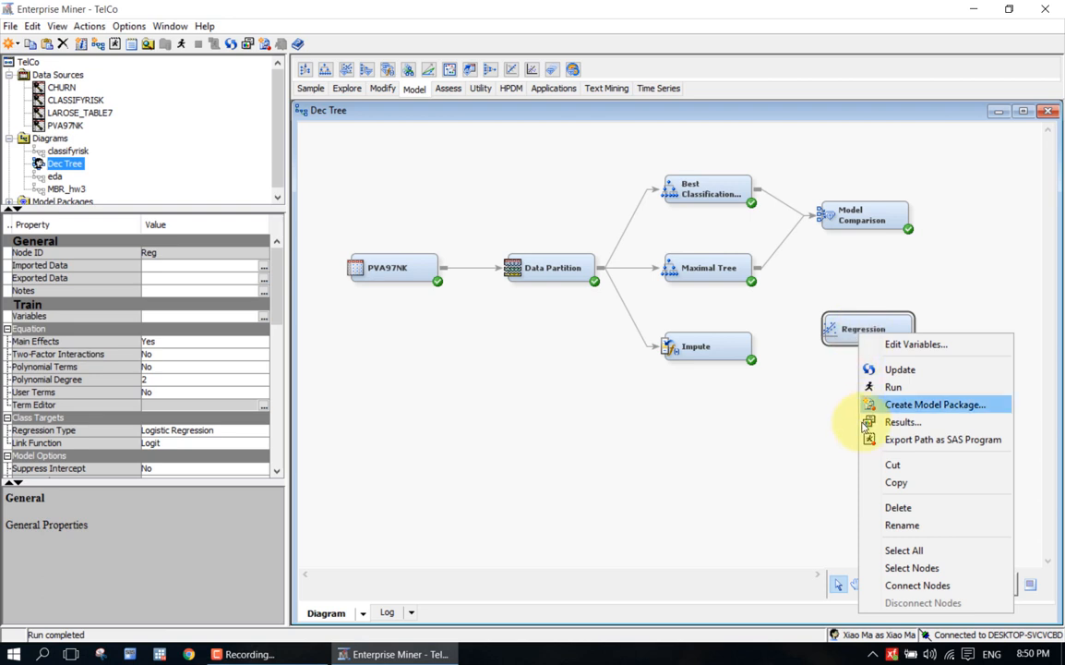
pyautogui.click(919, 542)
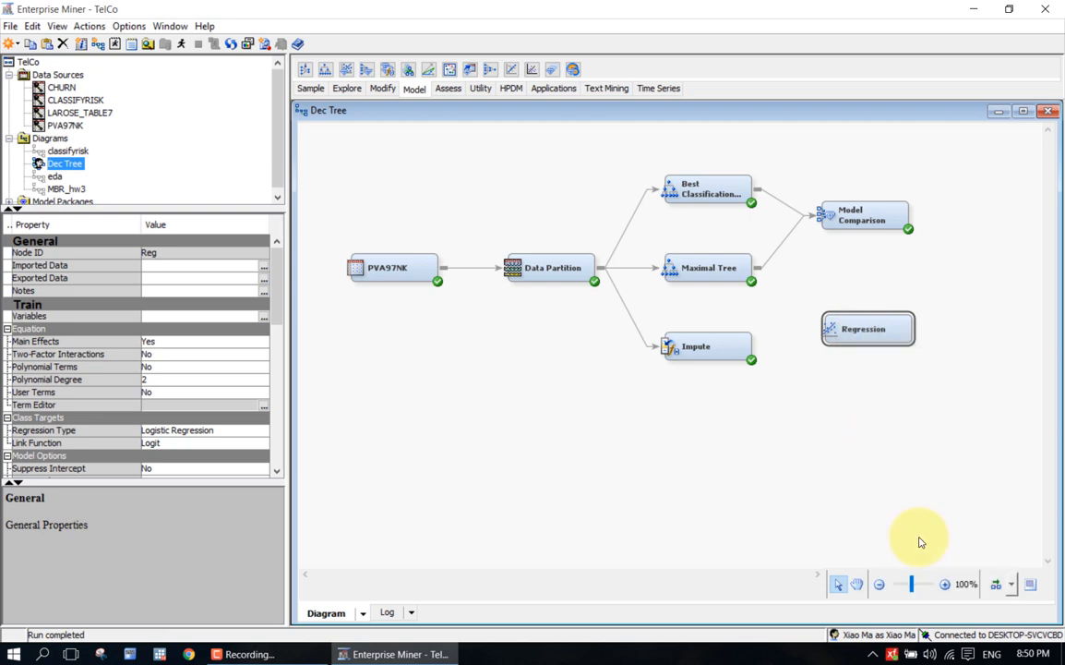
pyautogui.rightClick(879, 337)
pyautogui.click(803, 479)
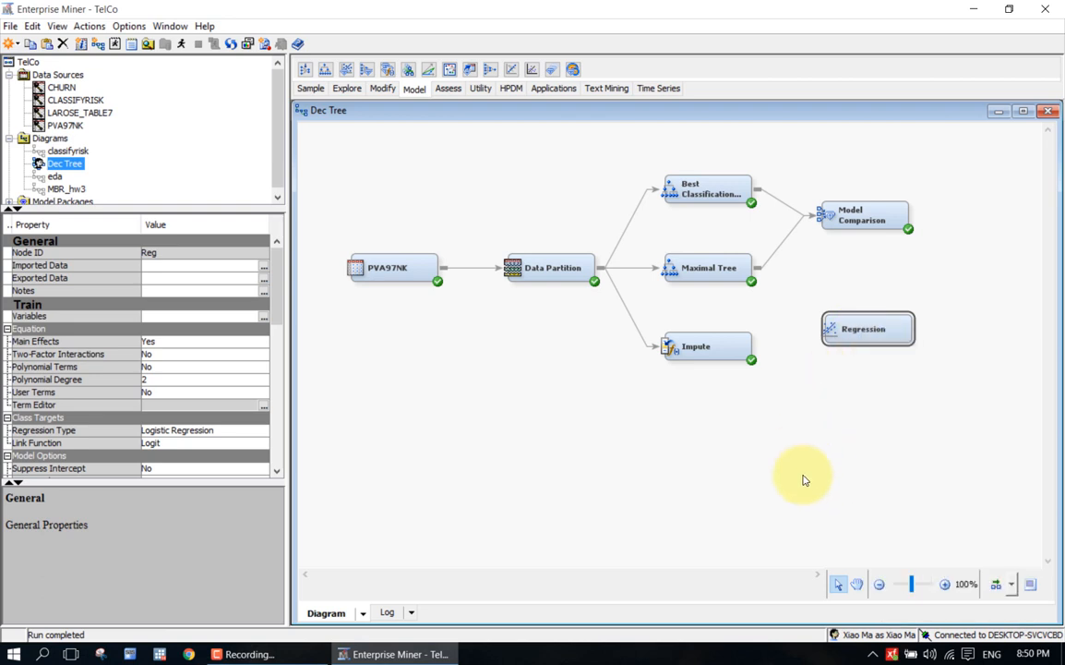
pyautogui.rightClick(873, 332)
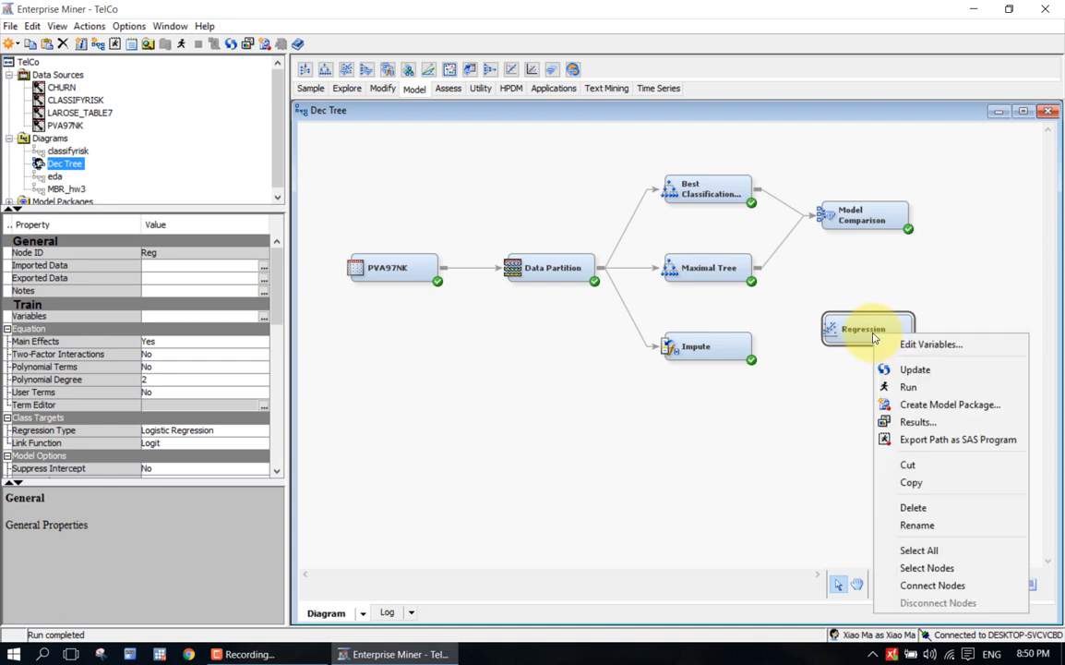
pyautogui.click(801, 388)
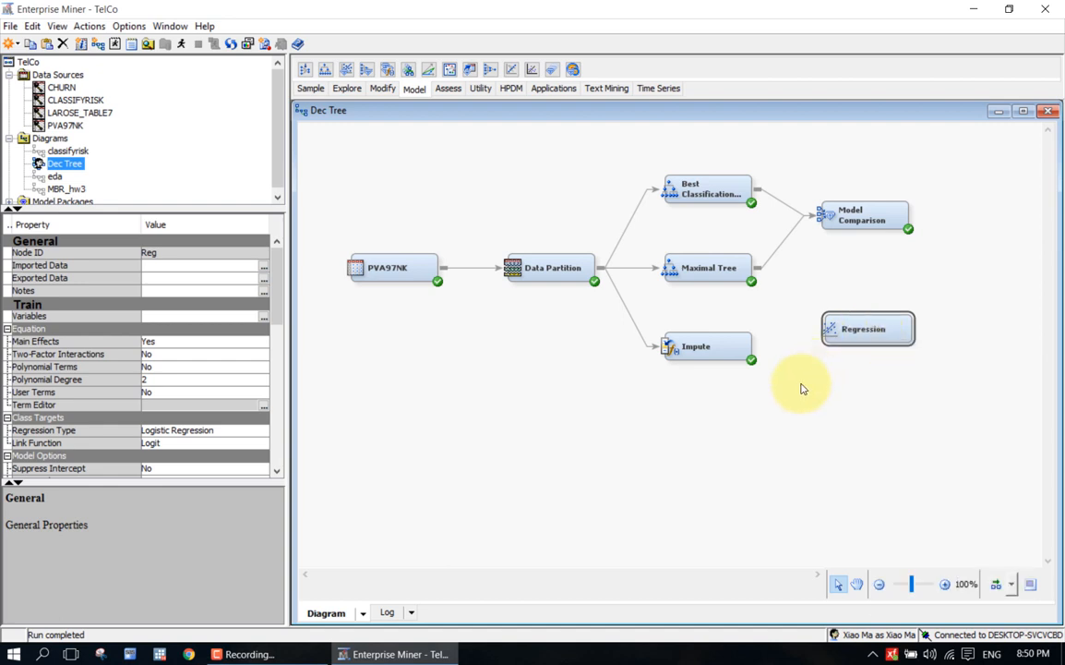
# Rename the Regression node to "Full Regression" and connect the Impute node to it
pyautogui.rightClick(853, 329)
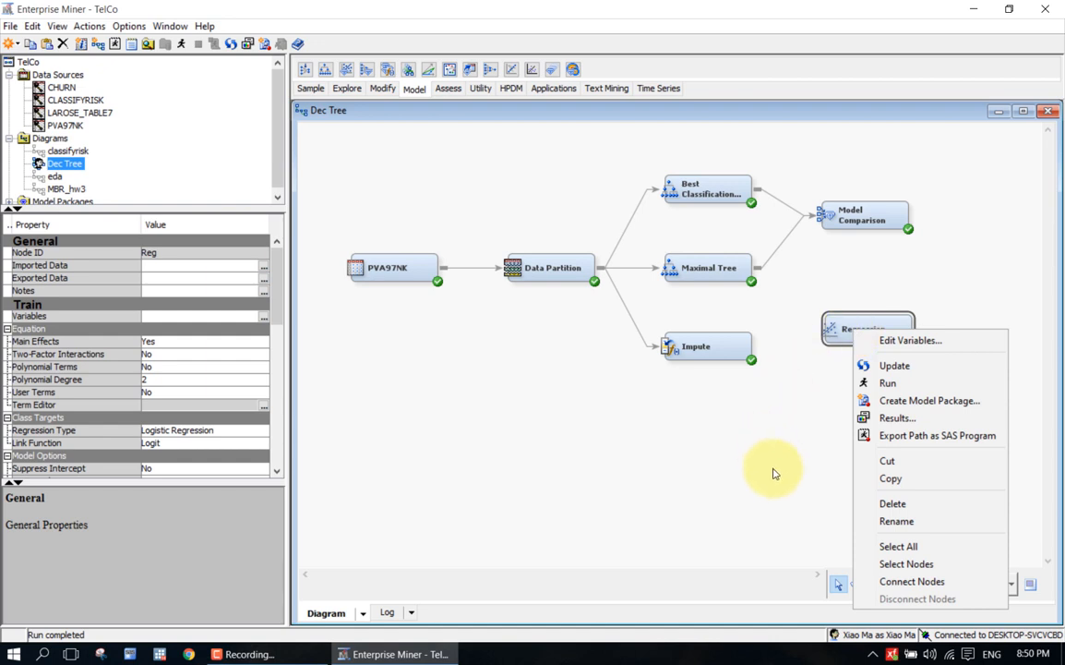
pyautogui.click(889, 522)
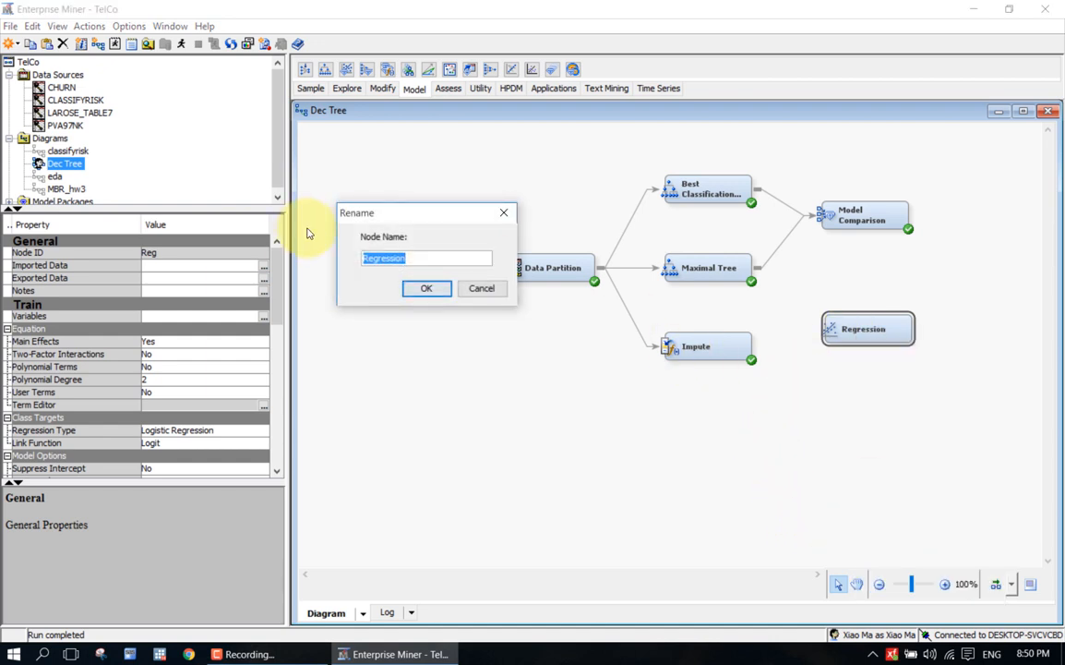
pyautogui.click(424, 263)
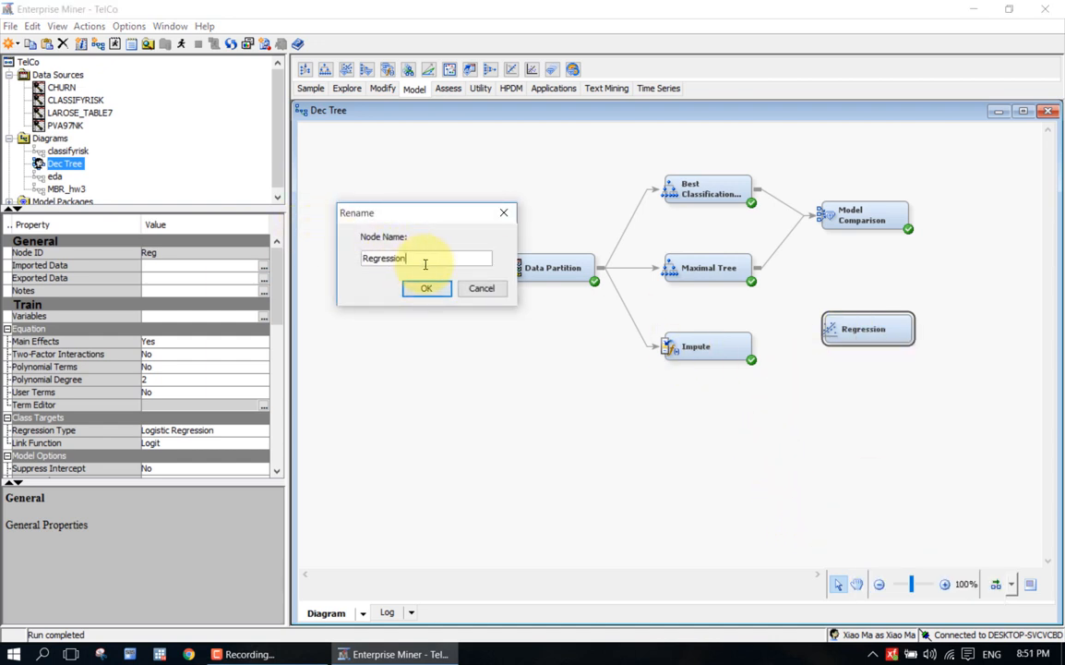
pyautogui.press('Home')
pyautogui.write('Full')
pyautogui.click(425, 288)
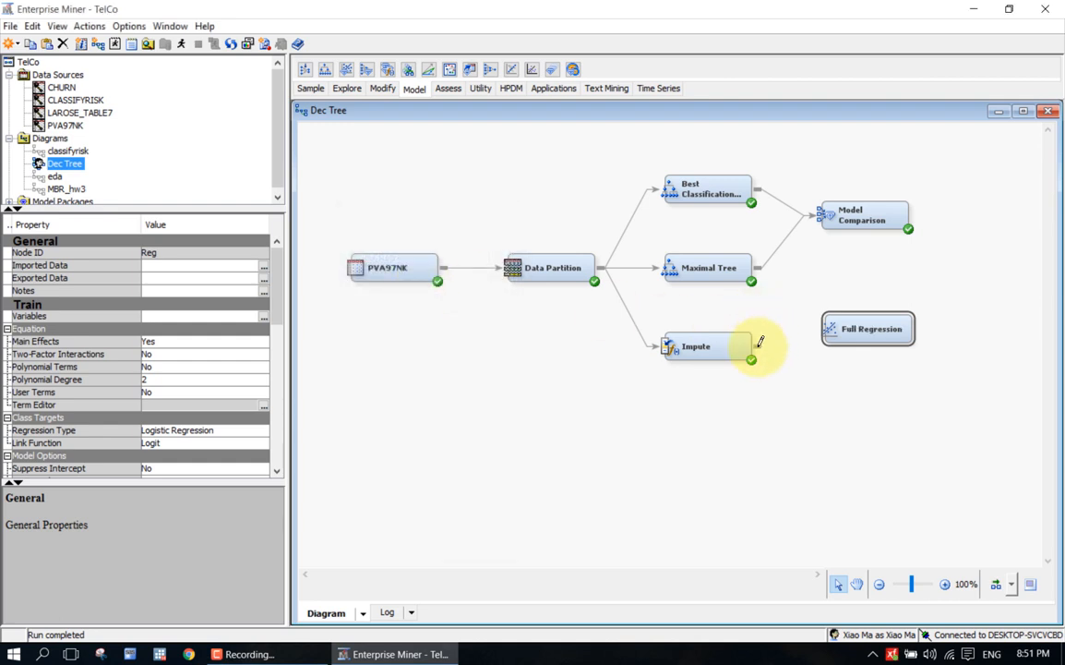
pyautogui.moveTo(756, 346); pyautogui.dragTo(848, 320)
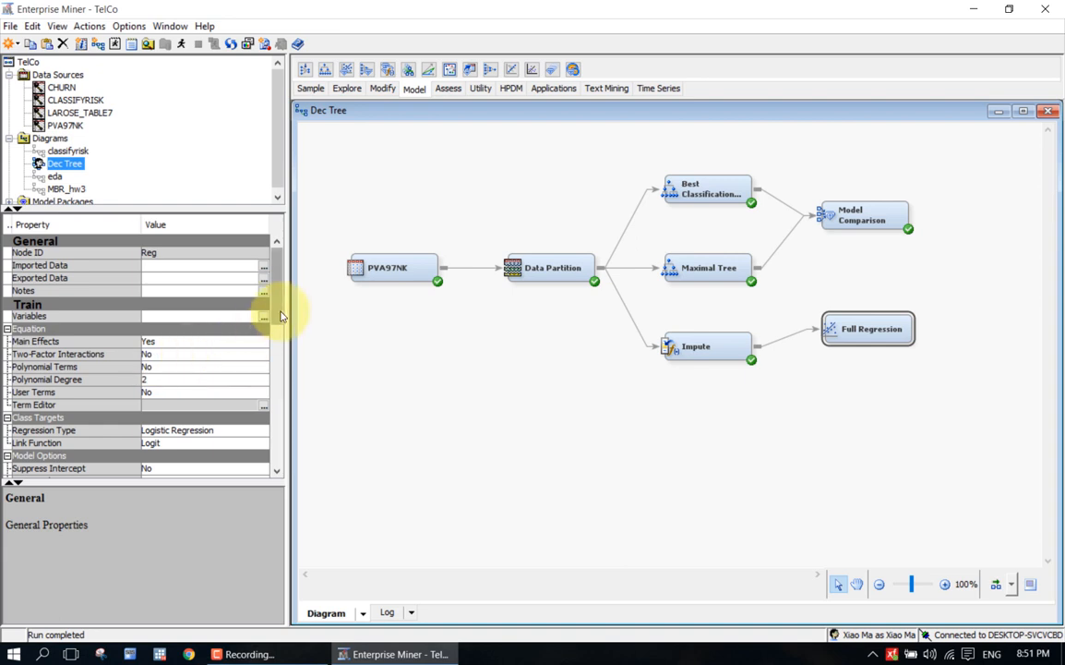
# Set the Full Regression node's regression type to Logistic Regression and its selection model to None
pyautogui.moveTo(278, 309); pyautogui.dragTo(283, 331)
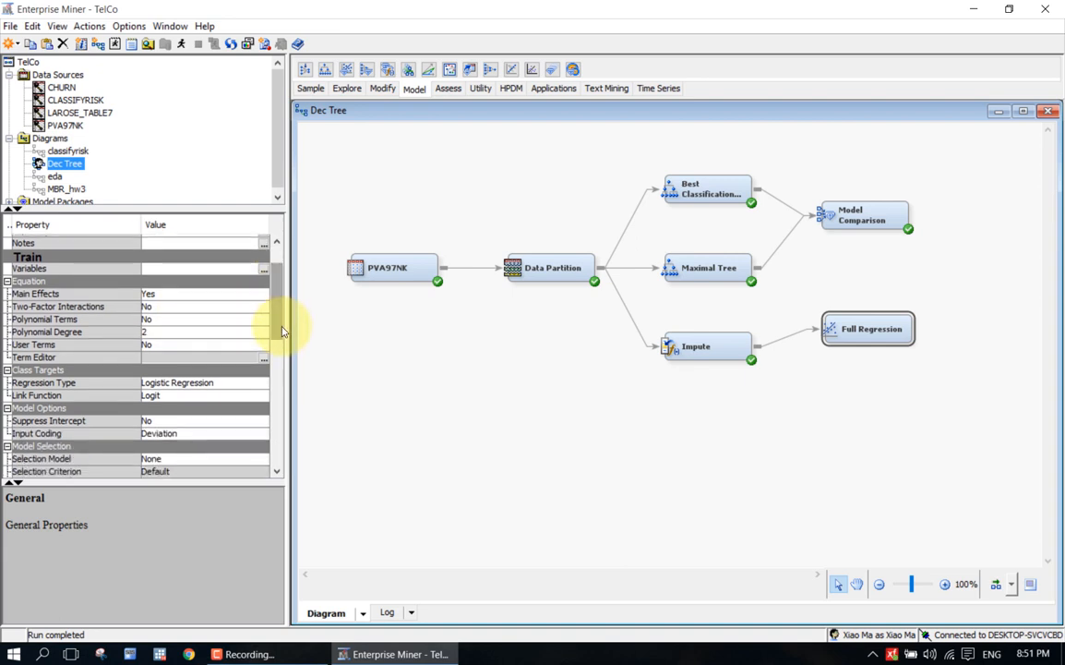
pyautogui.click(118, 323)
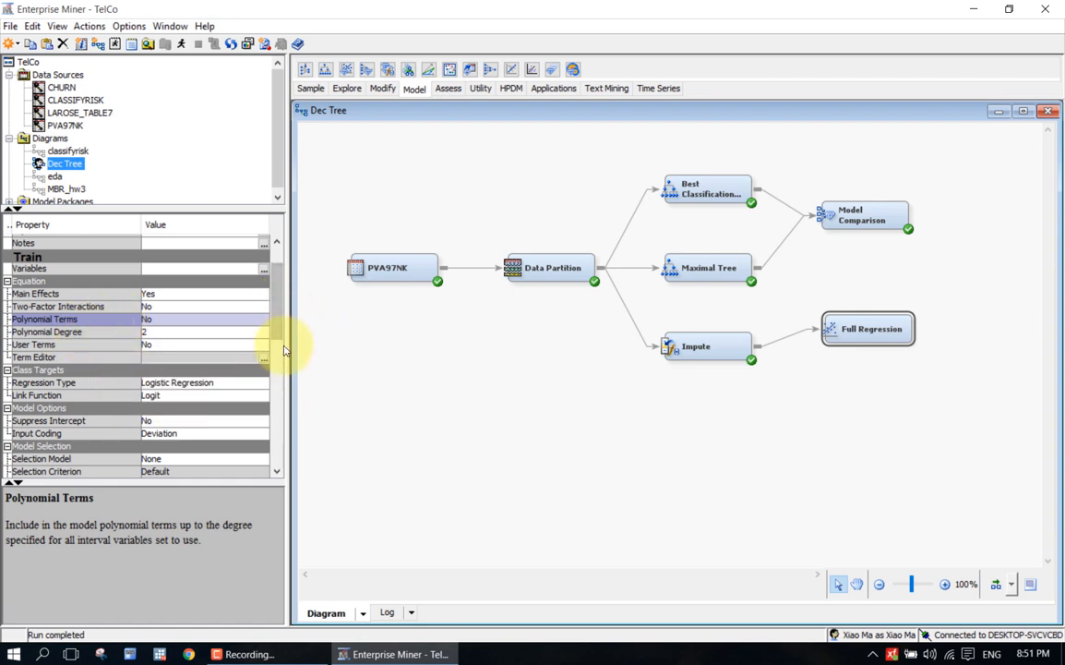
pyautogui.moveTo(278, 323); pyautogui.dragTo(271, 351)
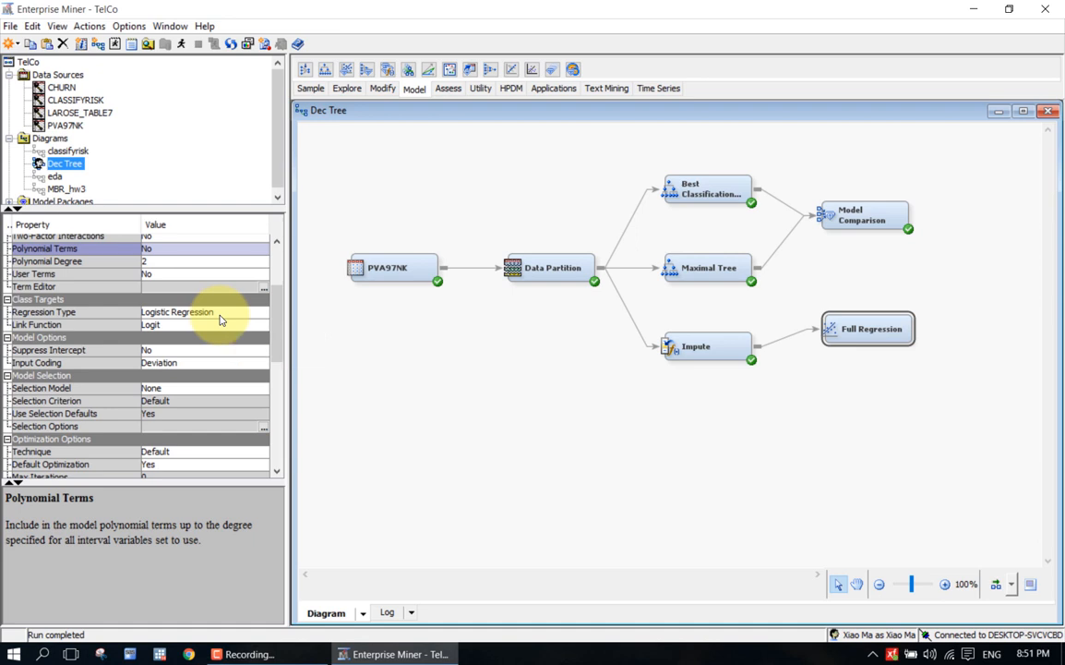
pyautogui.click(214, 314)
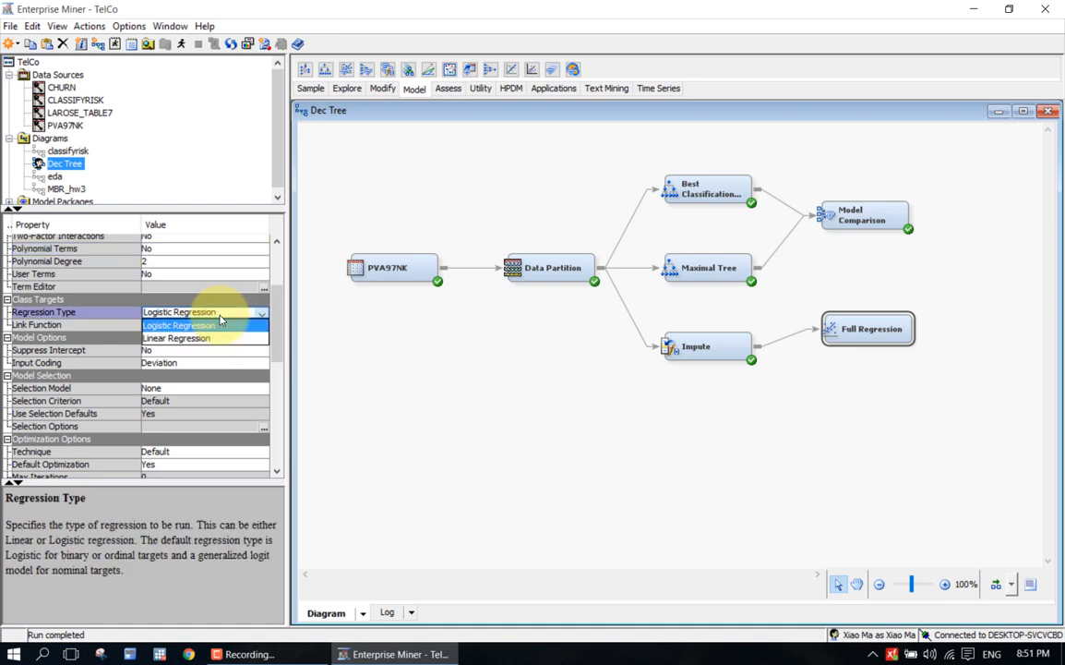
pyautogui.click(172, 324)
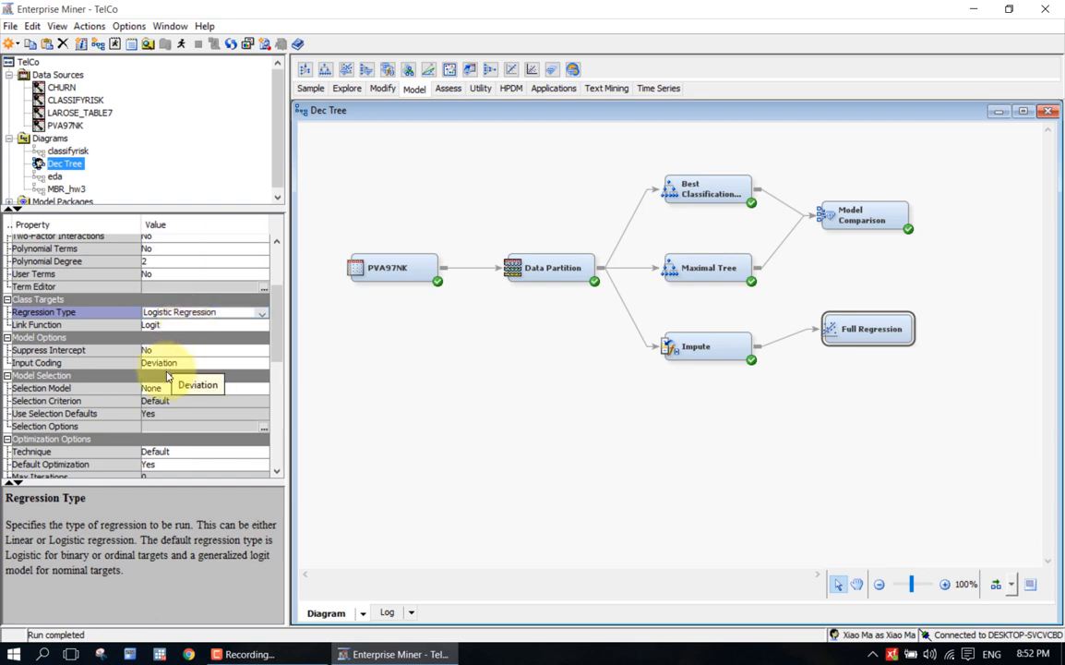
pyautogui.scroll(-2, 275, 351)
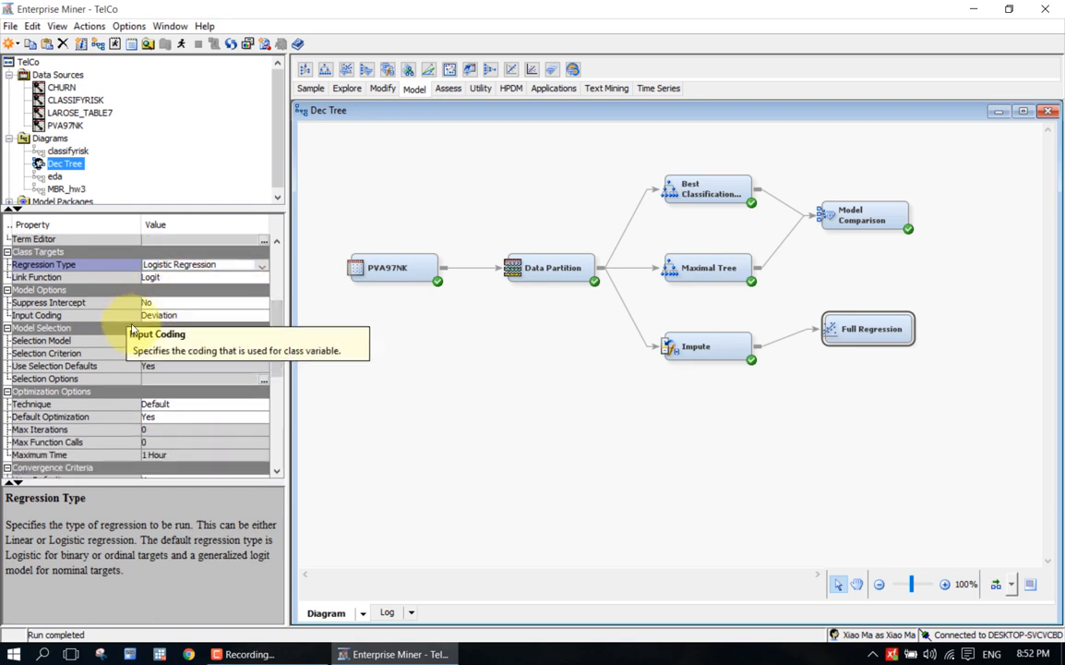
pyautogui.click(185, 341)
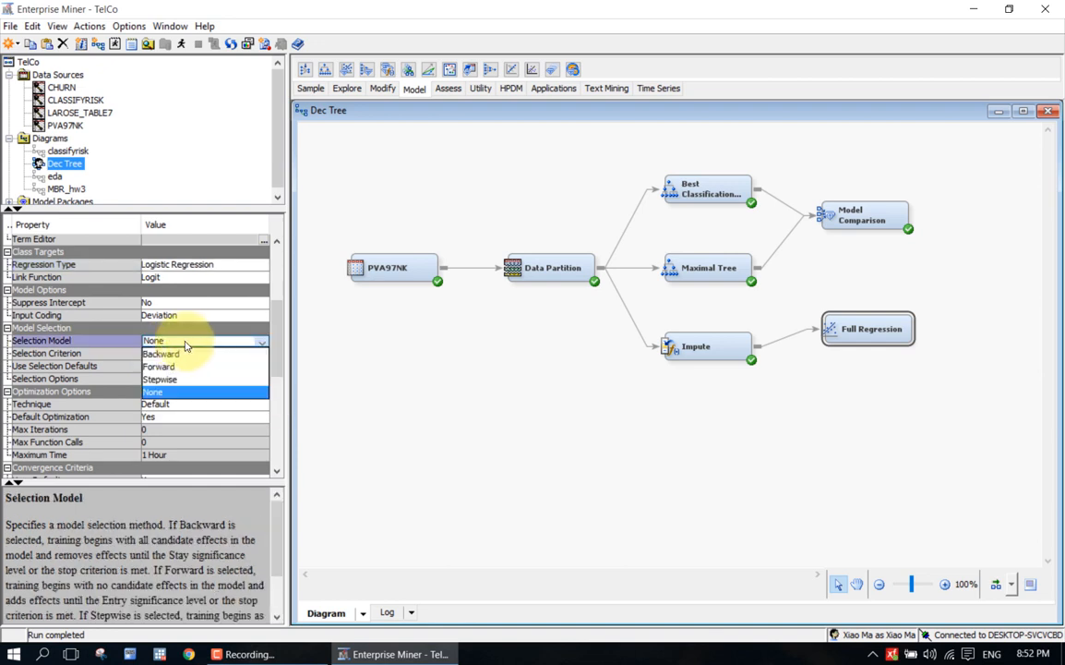
pyautogui.click(184, 392)
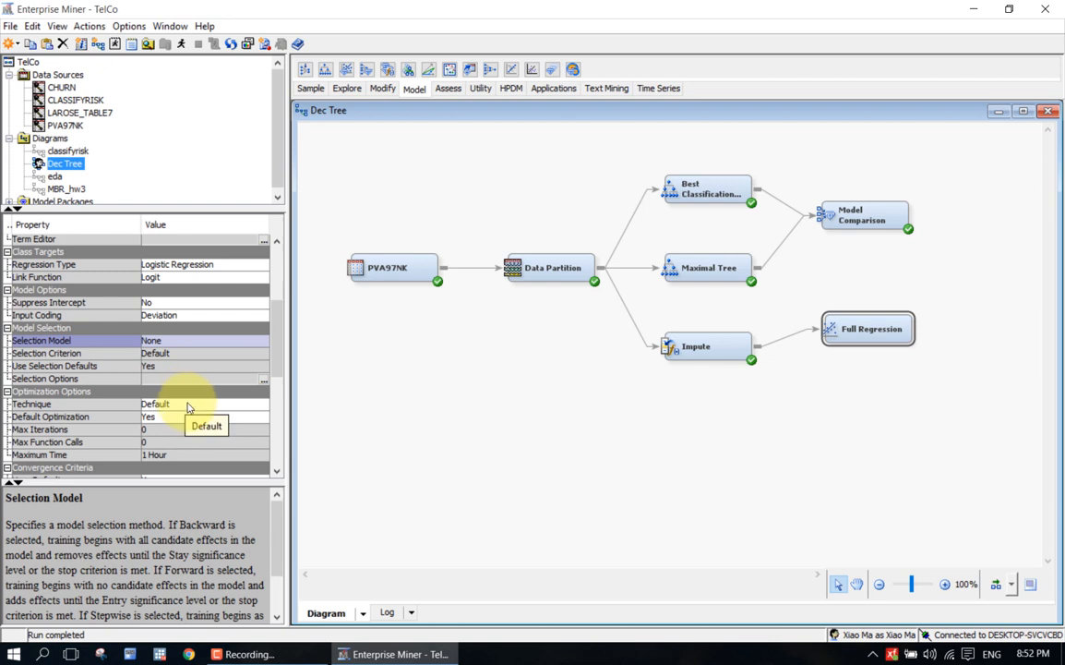
# Set the Full Regression node's optimization technique to Default and look over its remaining optimization, convergence and output options
pyautogui.scroll(-3, 279, 407)
pyautogui.scroll(-2, 279, 406)
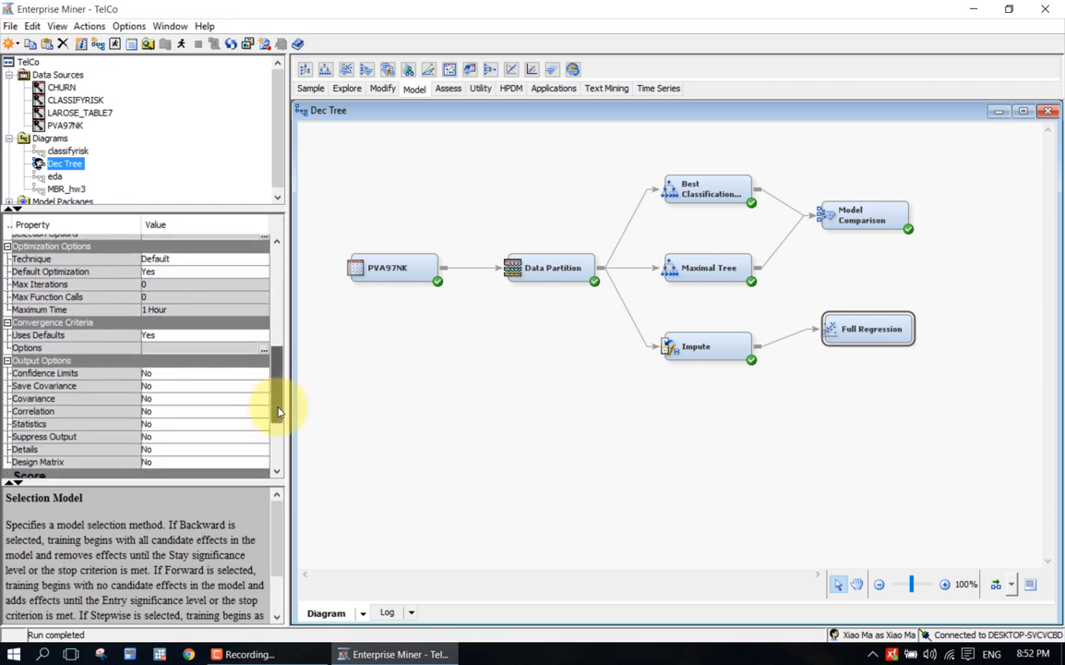
pyautogui.click(221, 269)
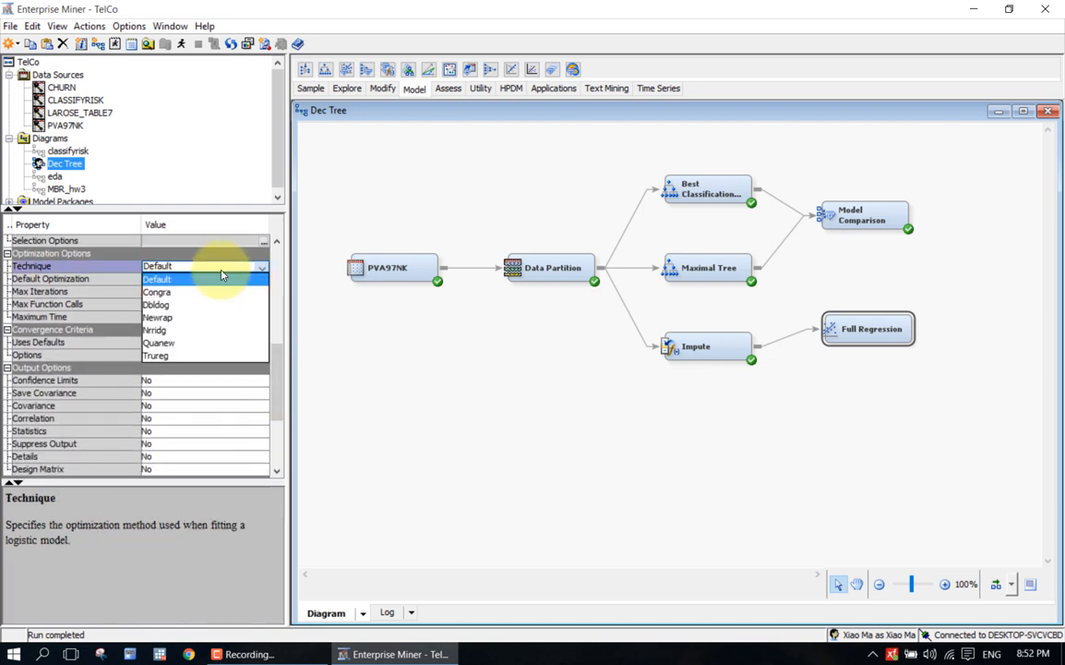
pyautogui.click(222, 277)
pyautogui.click(221, 280)
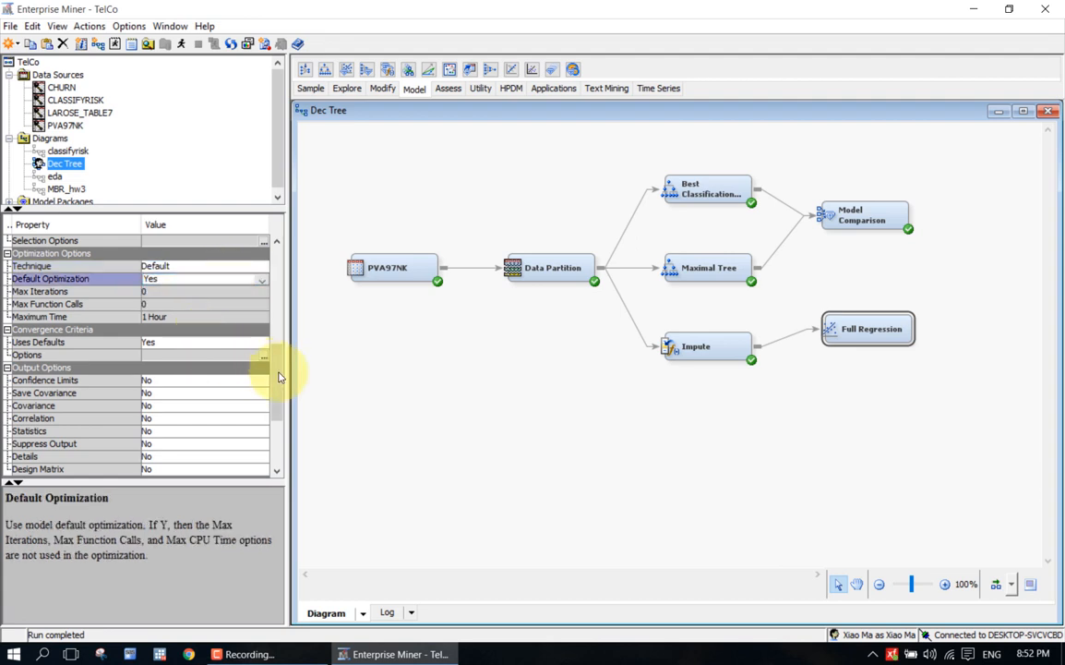
pyautogui.scroll(-4, 277, 417)
pyautogui.moveTo(279, 404); pyautogui.dragTo(284, 360)
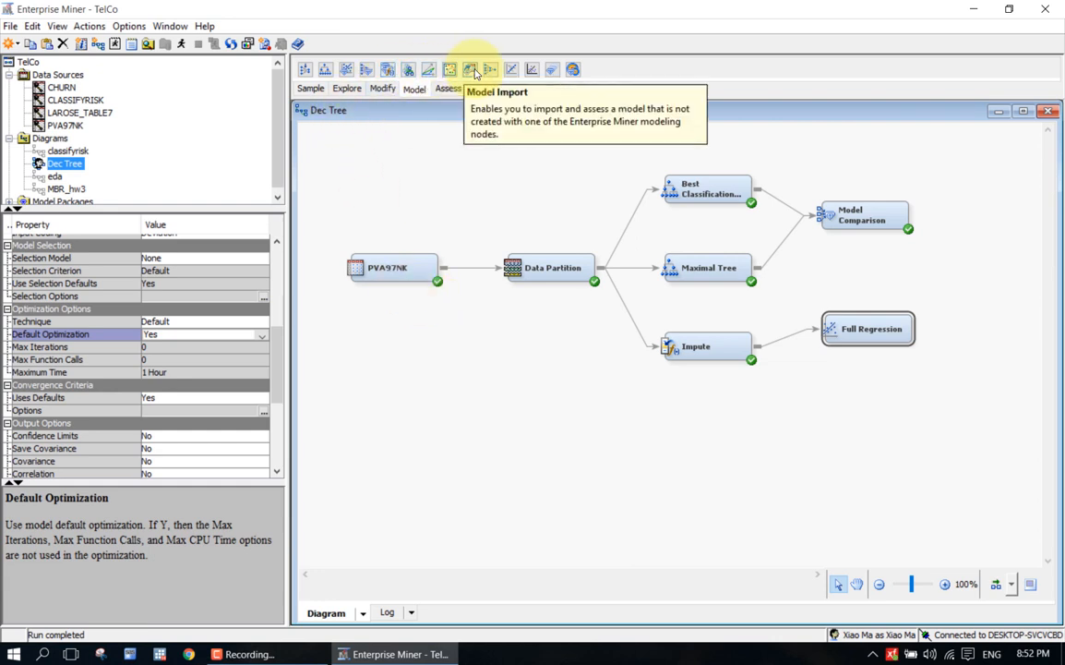
# Add a second Regression node below Full Regression and connect the Impute node to it
pyautogui.moveTo(489, 71); pyautogui.dragTo(827, 378)
pyautogui.click(759, 348)
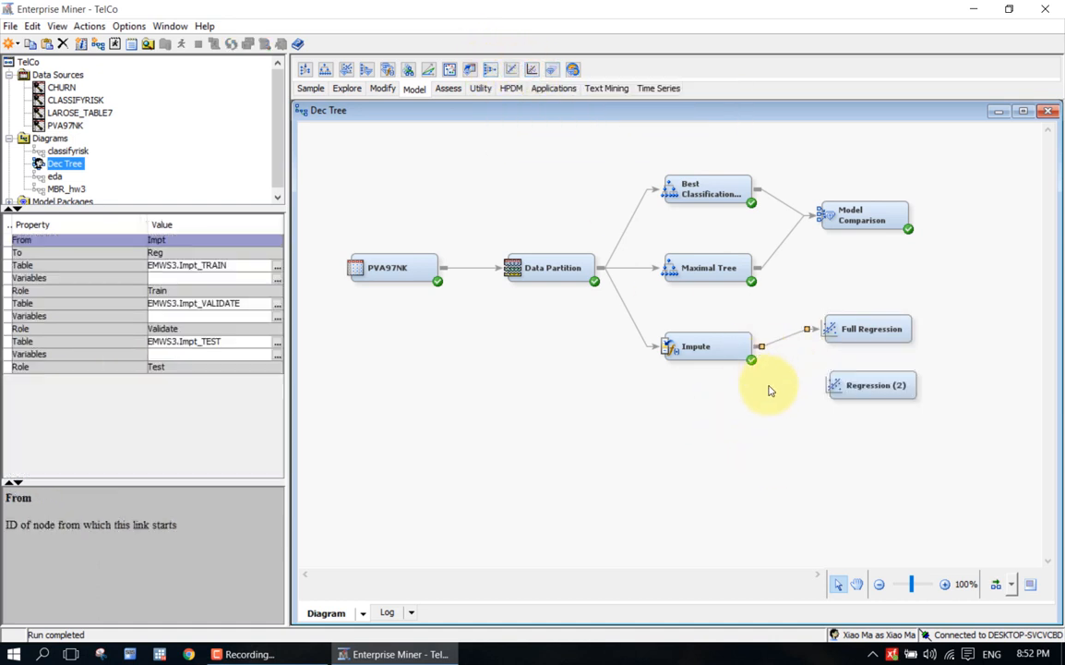
pyautogui.click(772, 383)
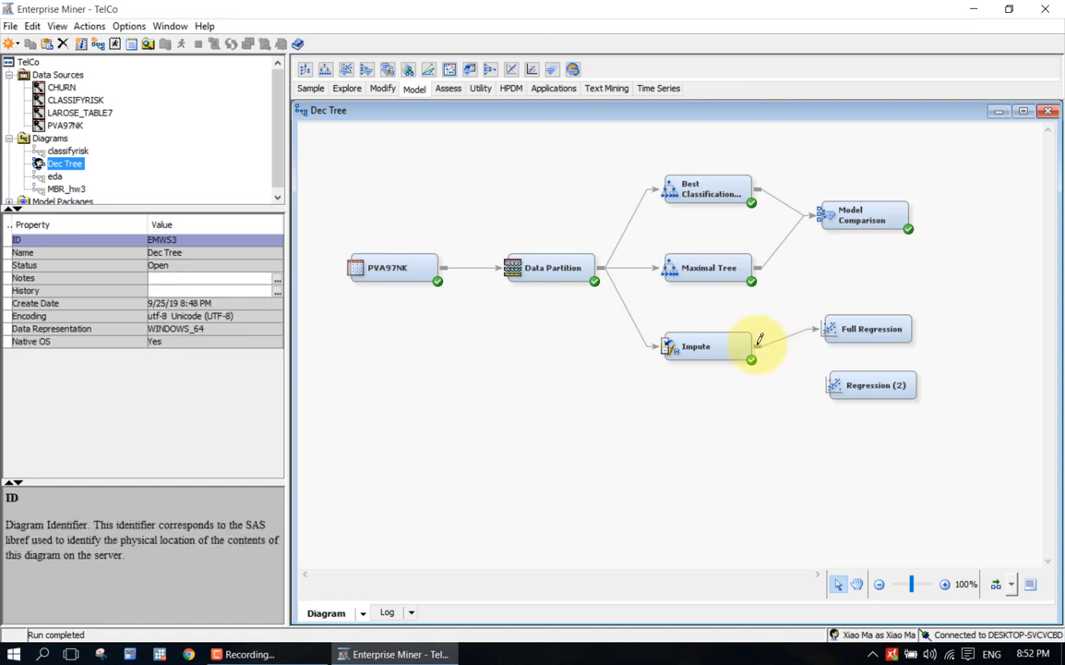
pyautogui.moveTo(759, 340); pyautogui.dragTo(844, 389)
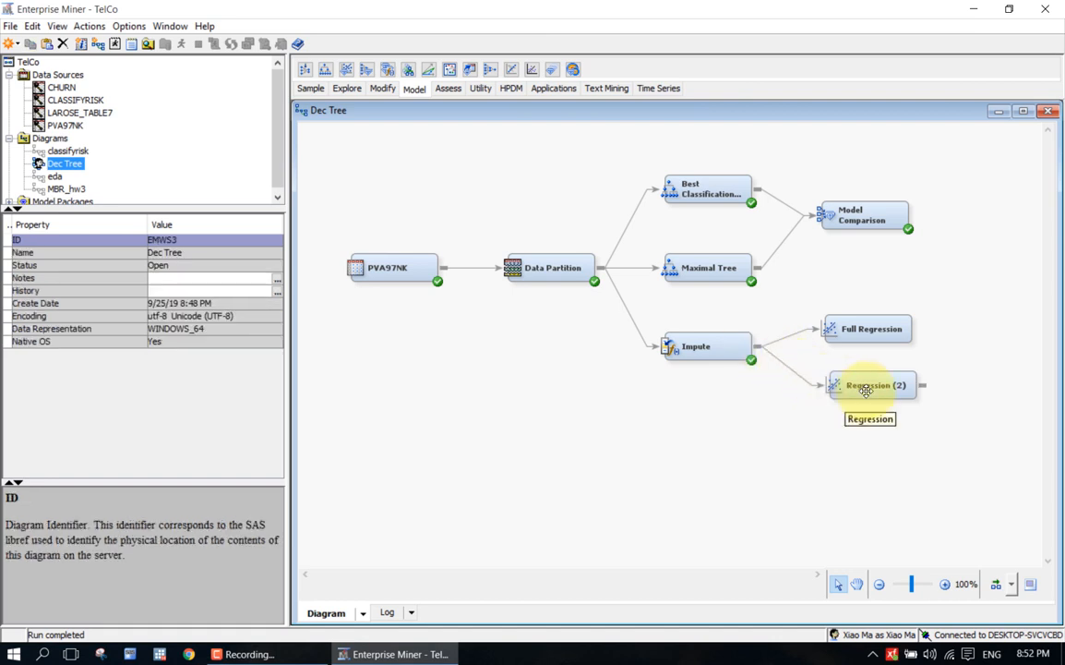
pyautogui.click(866, 390)
pyautogui.moveTo(866, 391); pyautogui.dragTo(879, 384)
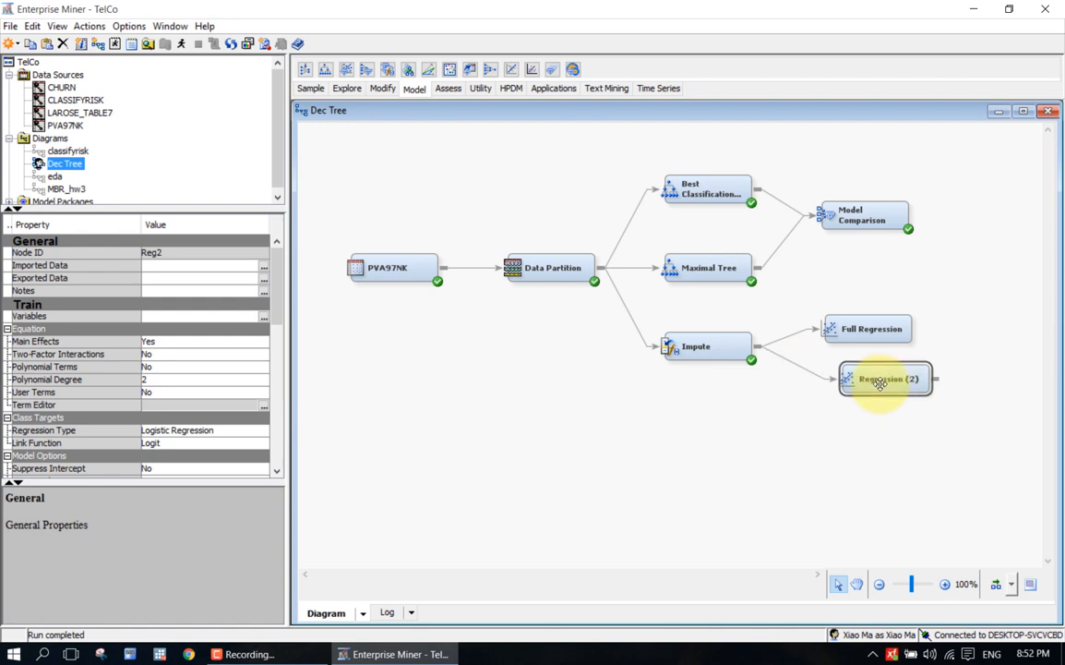
# Rename the second Regression node to "Stepwise Regression" and align it beneath the Full Regression node
pyautogui.rightClick(879, 384)
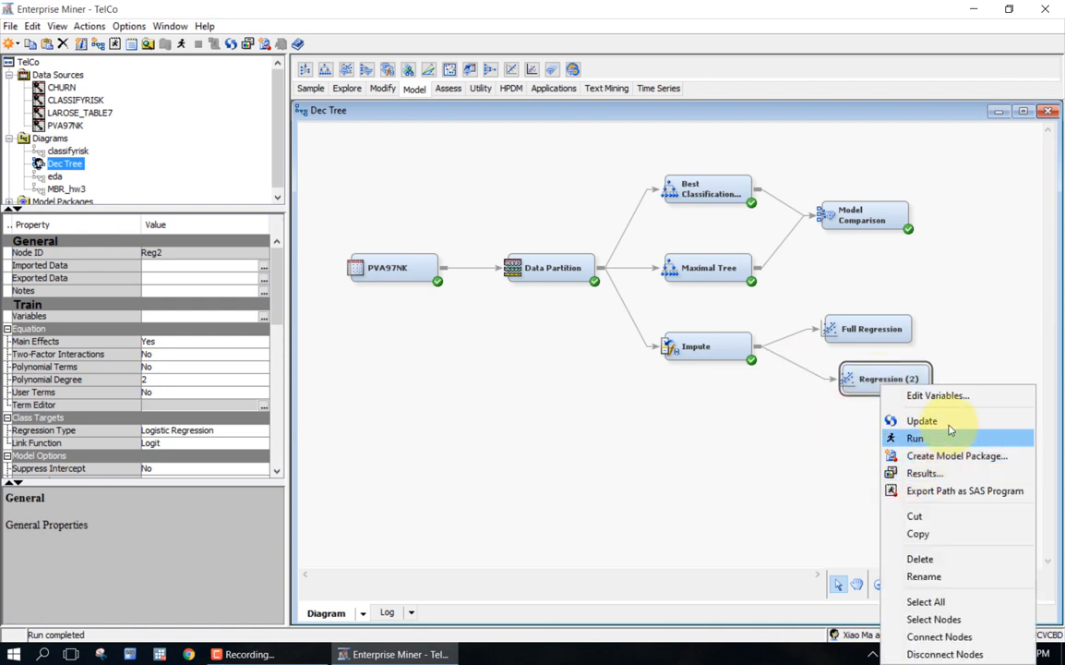
pyautogui.click(923, 576)
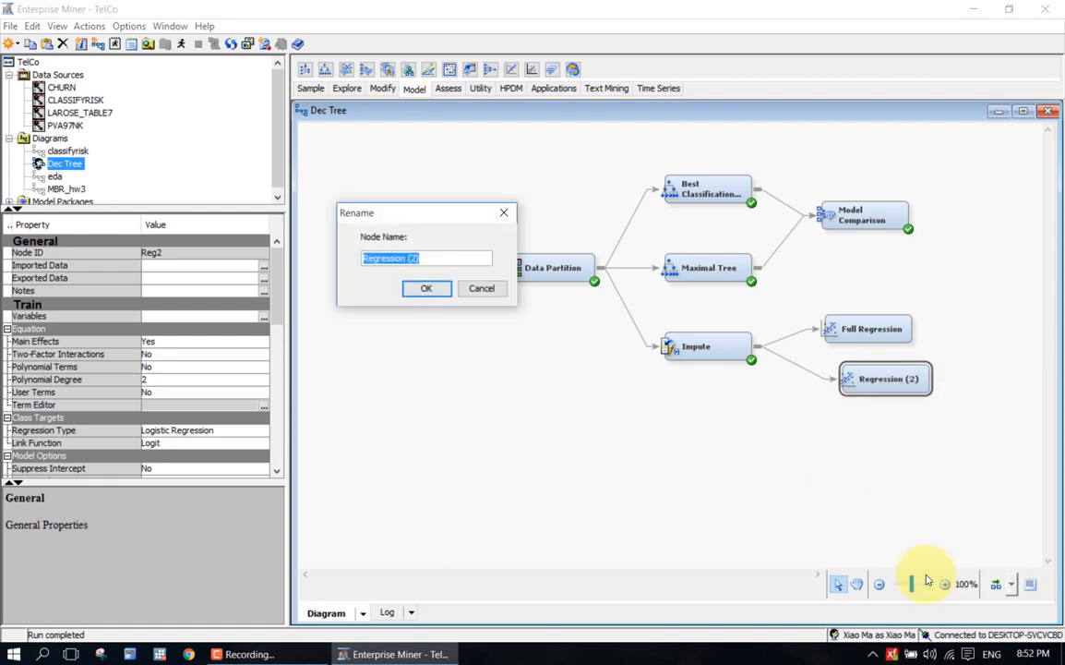
pyautogui.press('End')
pyautogui.press('BackSpace')
pyautogui.press('BackSpace')
pyautogui.press('BackSpace')
pyautogui.press('BackSpace')
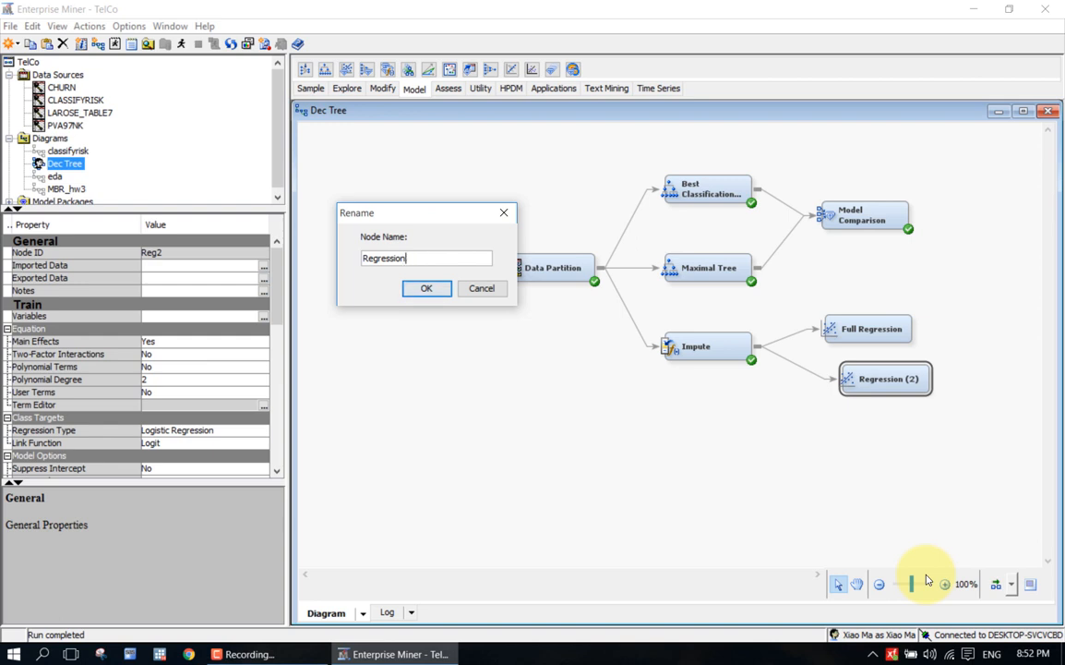
pyautogui.press('Home')
pyautogui.write('Stepwise')
pyautogui.click(410, 288)
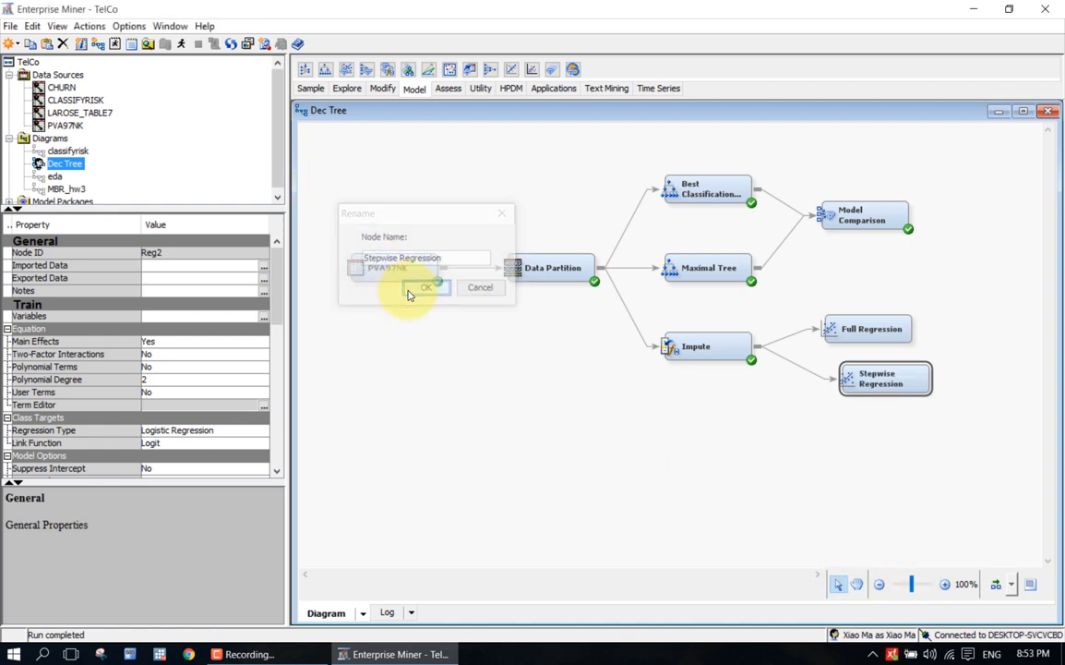
pyautogui.moveTo(879, 378); pyautogui.dragTo(871, 387)
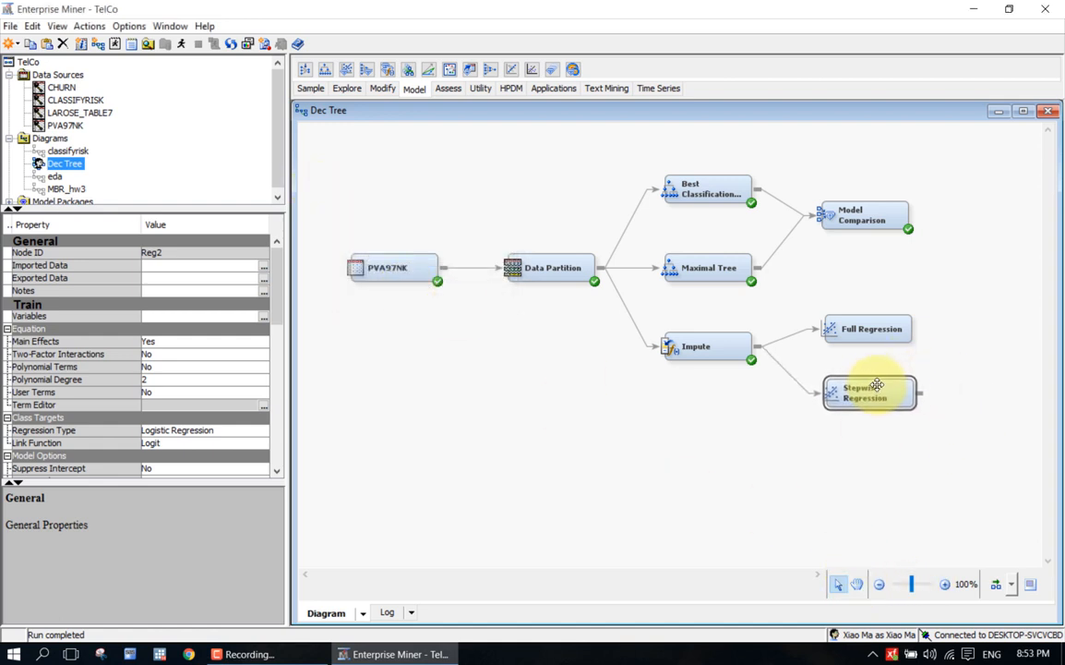
# Set the Stepwise Regression node's selection model to Stepwise and check its output options
pyautogui.moveTo(273, 316); pyautogui.dragTo(276, 374)
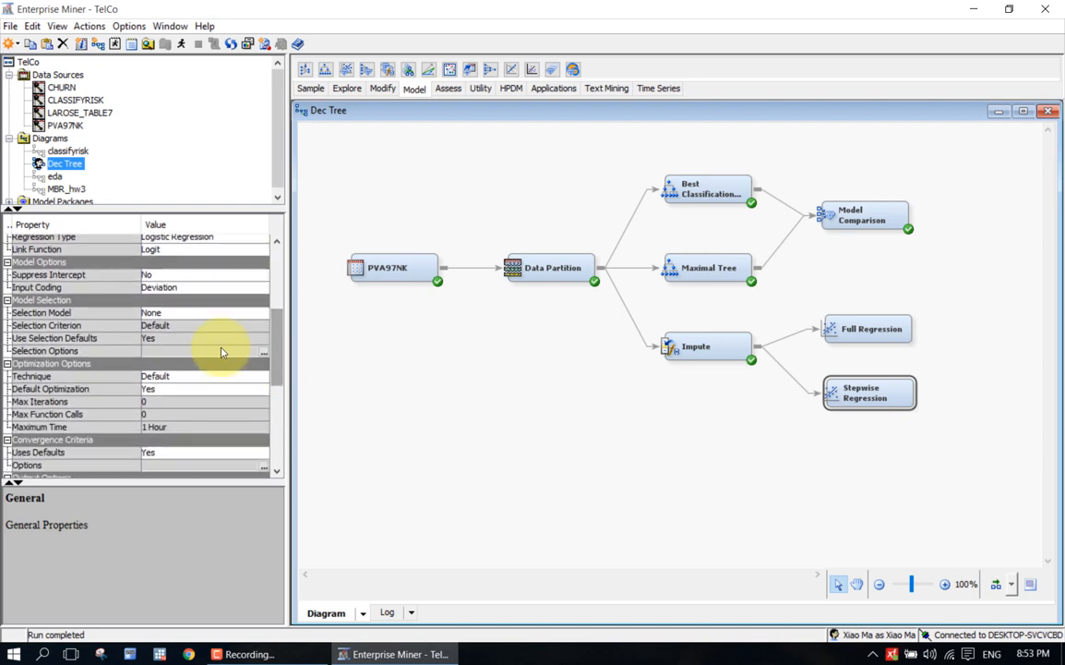
pyautogui.click(166, 314)
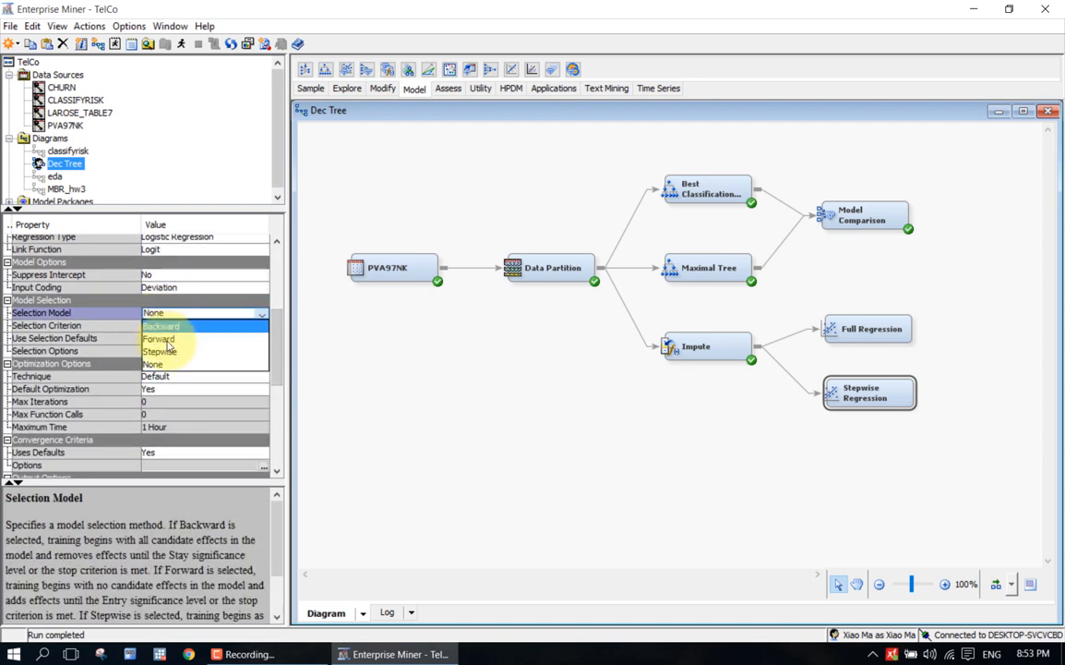
pyautogui.click(164, 351)
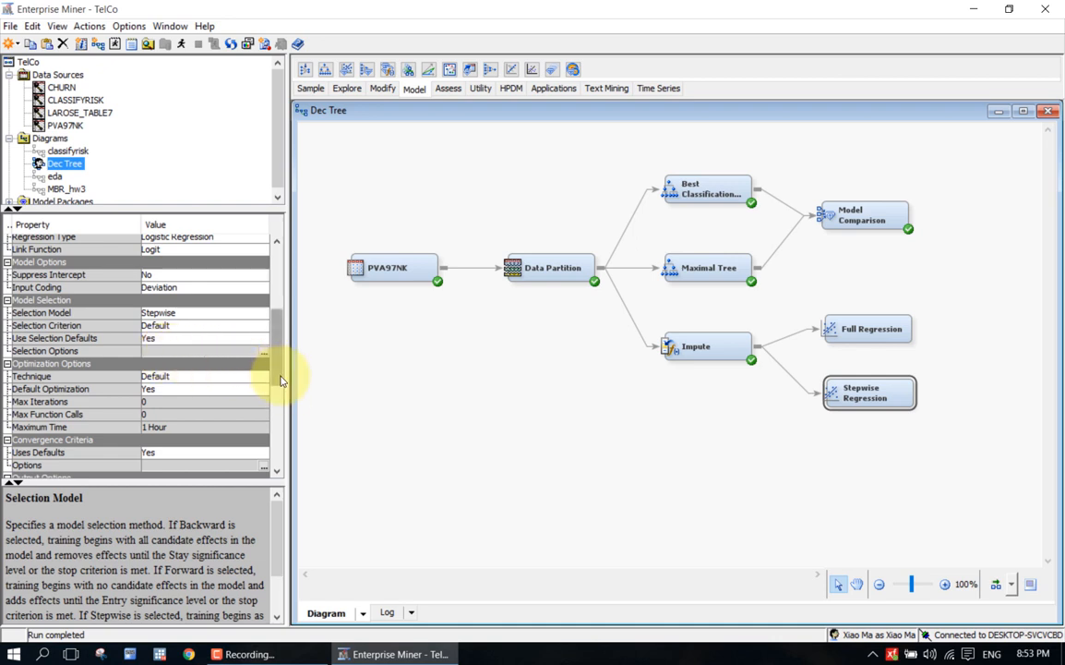
pyautogui.moveTo(280, 375); pyautogui.dragTo(285, 437)
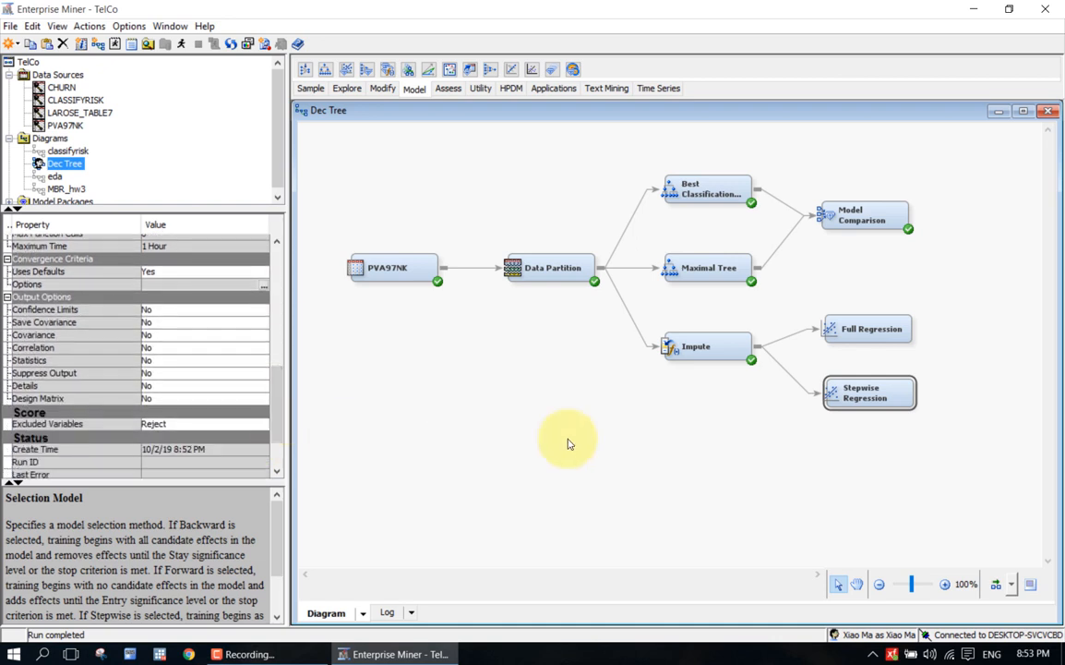
# Connect the Full Regression and Stepwise Regression nodes to the Model Comparison node
pyautogui.click(790, 462)
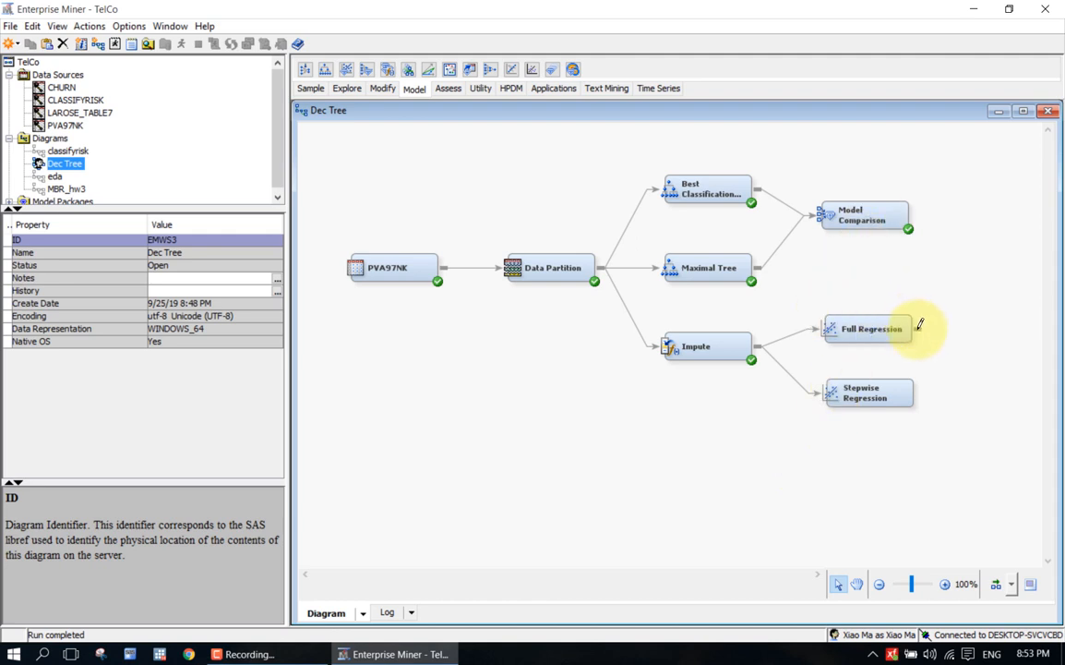
pyautogui.moveTo(918, 329)
pyautogui.mouseDown()
pyautogui.moveTo(830, 268)
pyautogui.moveTo(830, 211)
pyautogui.mouseUp()
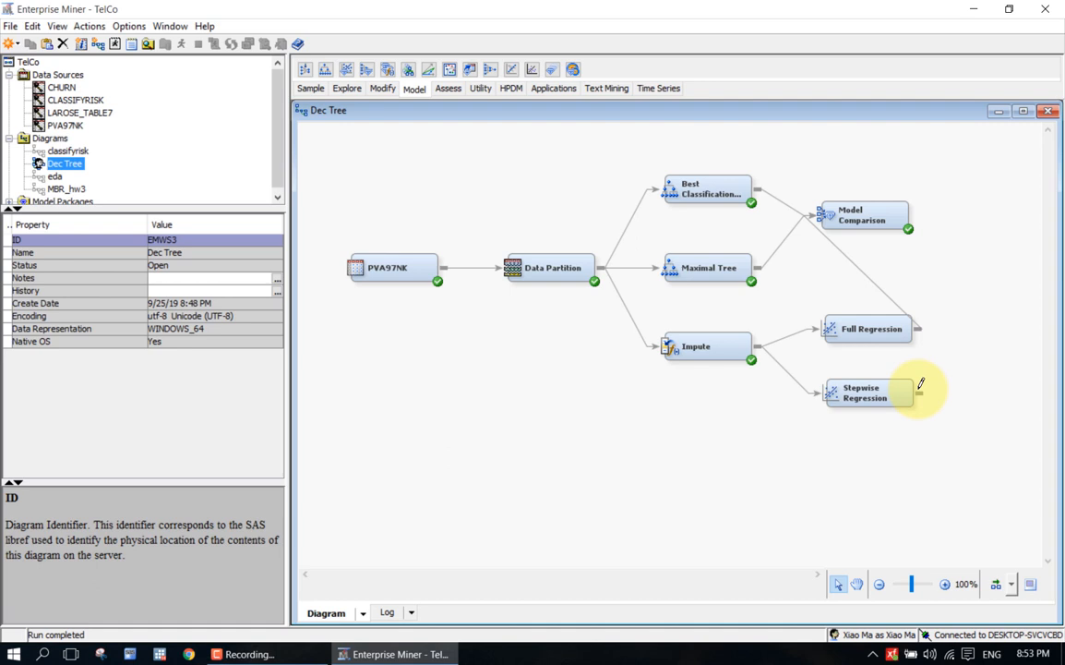
pyautogui.moveTo(920, 388)
pyautogui.mouseDown()
pyautogui.moveTo(848, 231)
pyautogui.moveTo(816, 219)
pyautogui.mouseUp()
# Run the path through the Model Comparison node and automatically arrange the diagram's nodes, shown at 90% zoom
pyautogui.click(854, 219)
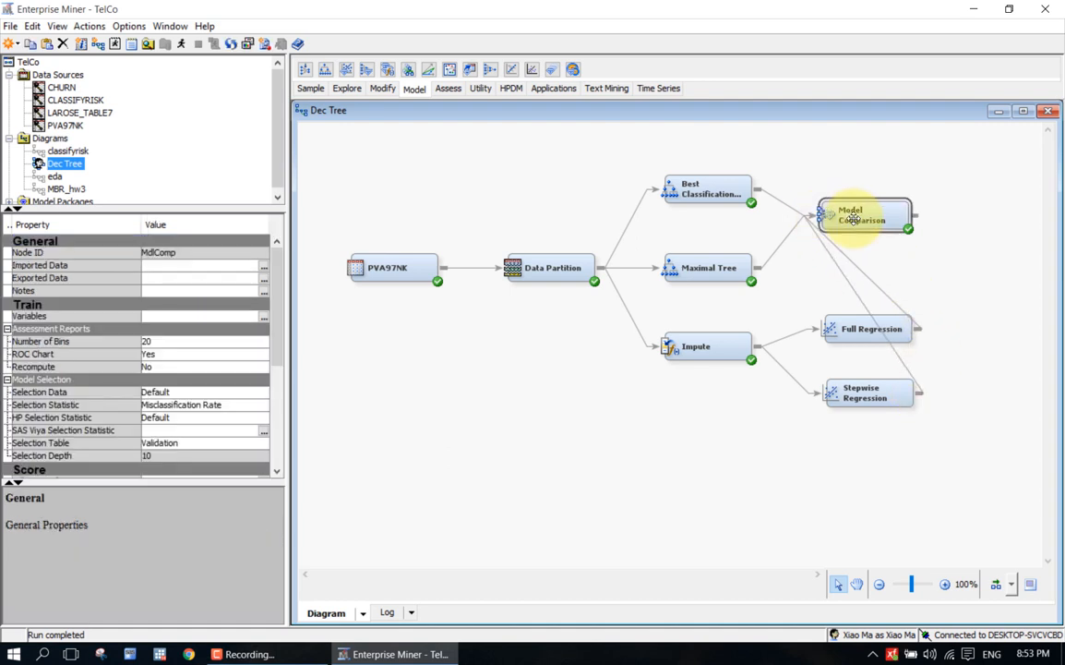
pyautogui.rightClick(854, 219)
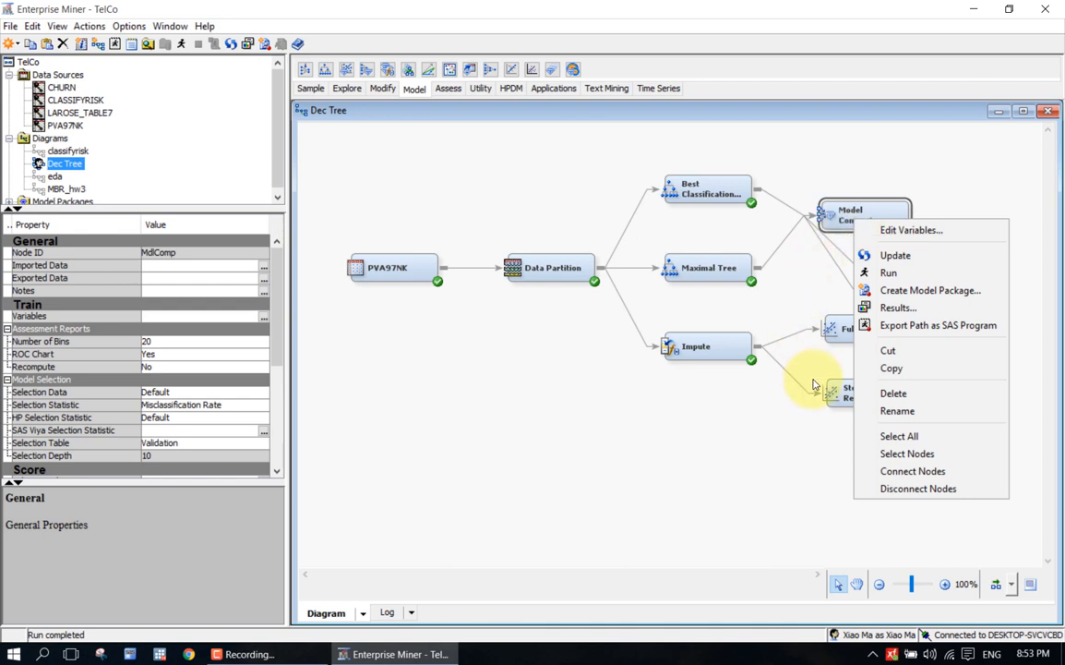
pyautogui.click(870, 273)
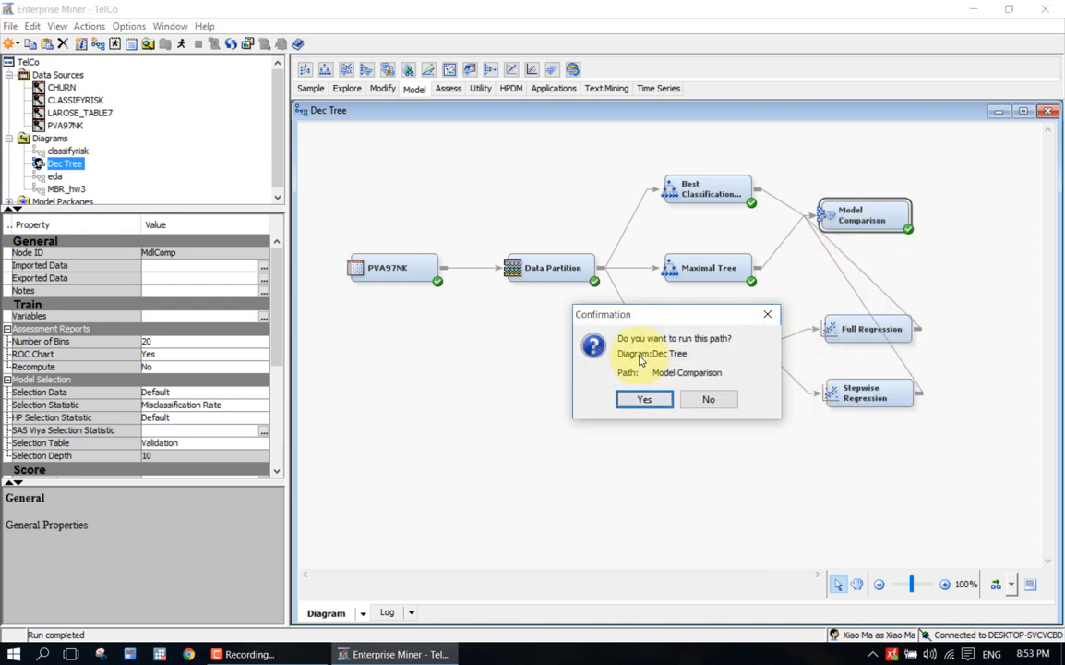
pyautogui.click(637, 398)
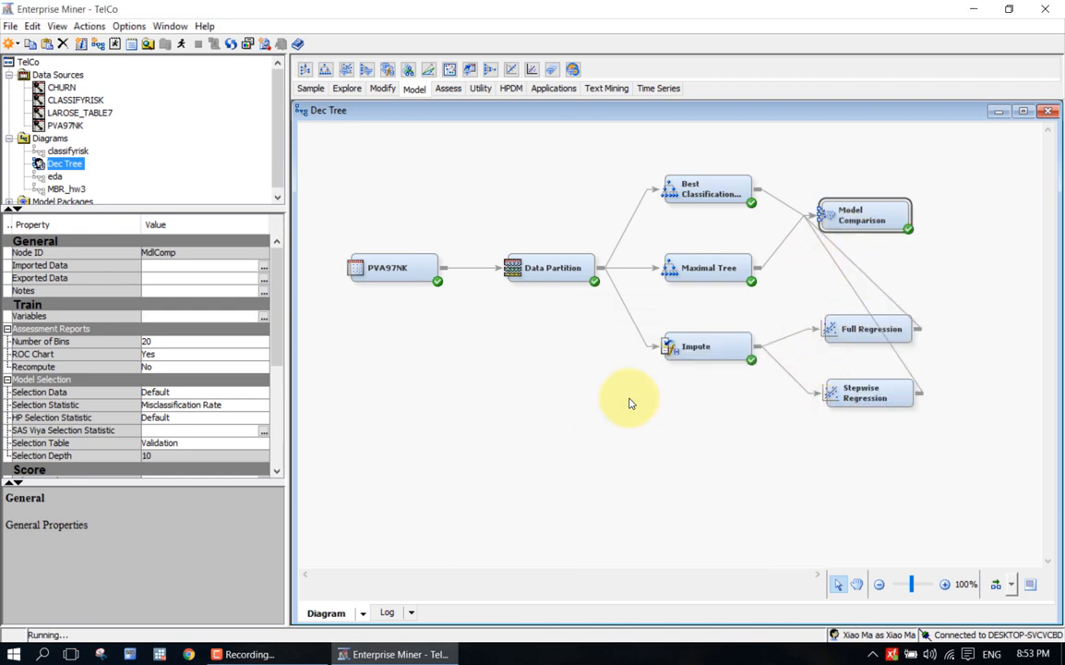
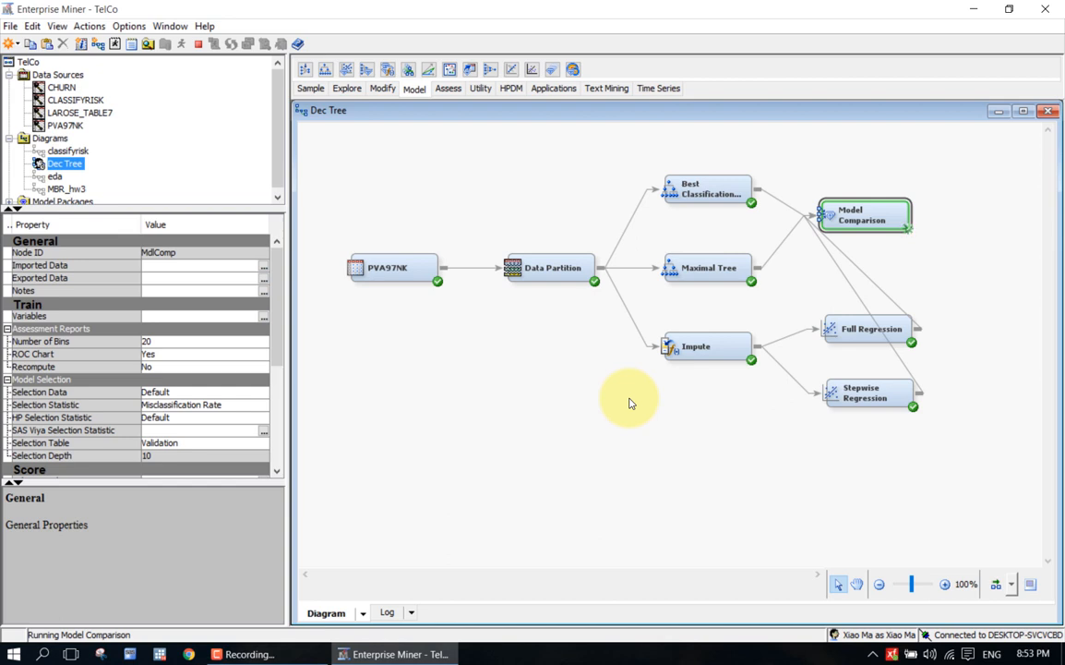
pyautogui.click(996, 585)
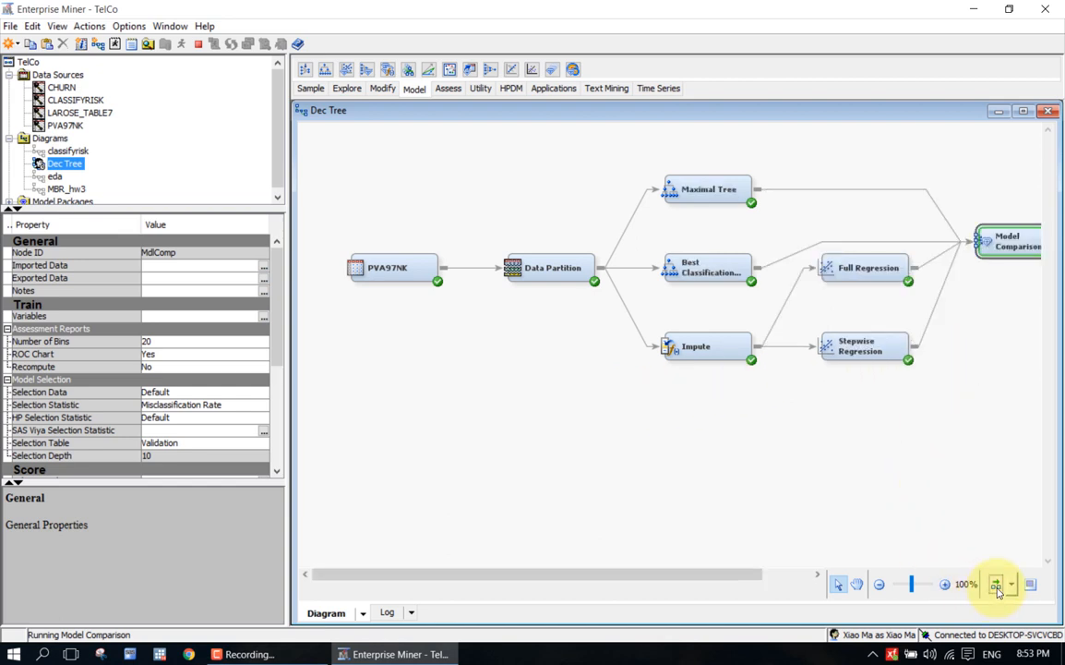
pyautogui.click(880, 583)
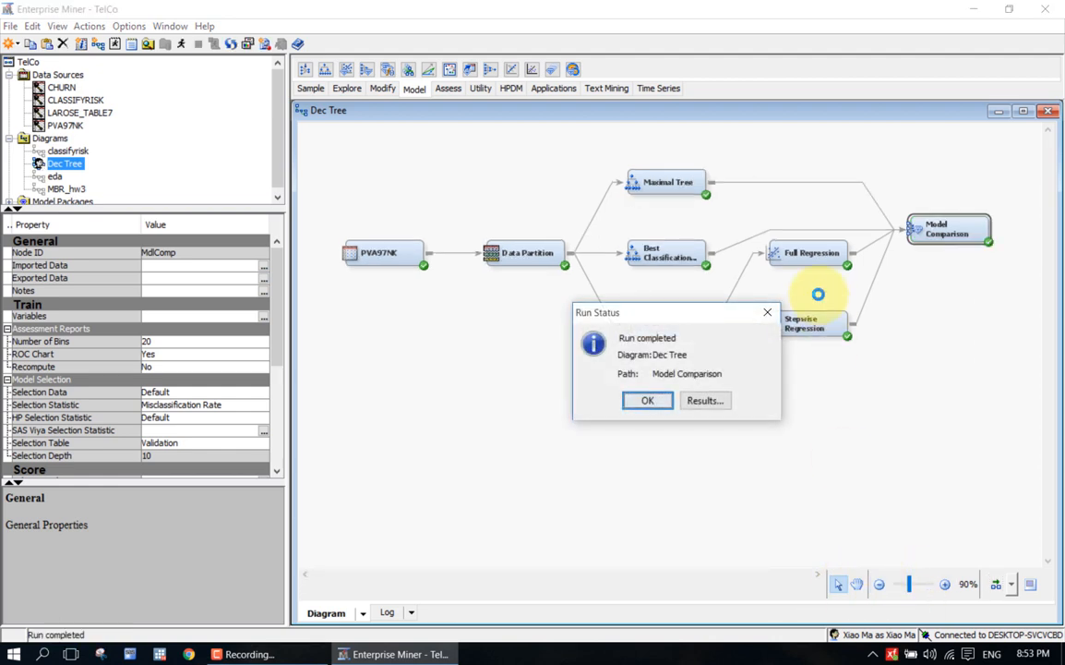
# Open the Model Comparison results, maximize Fit Statistics, and widen the selection criterion column to compare the models' validation misclassification rates
pyautogui.click(705, 401)
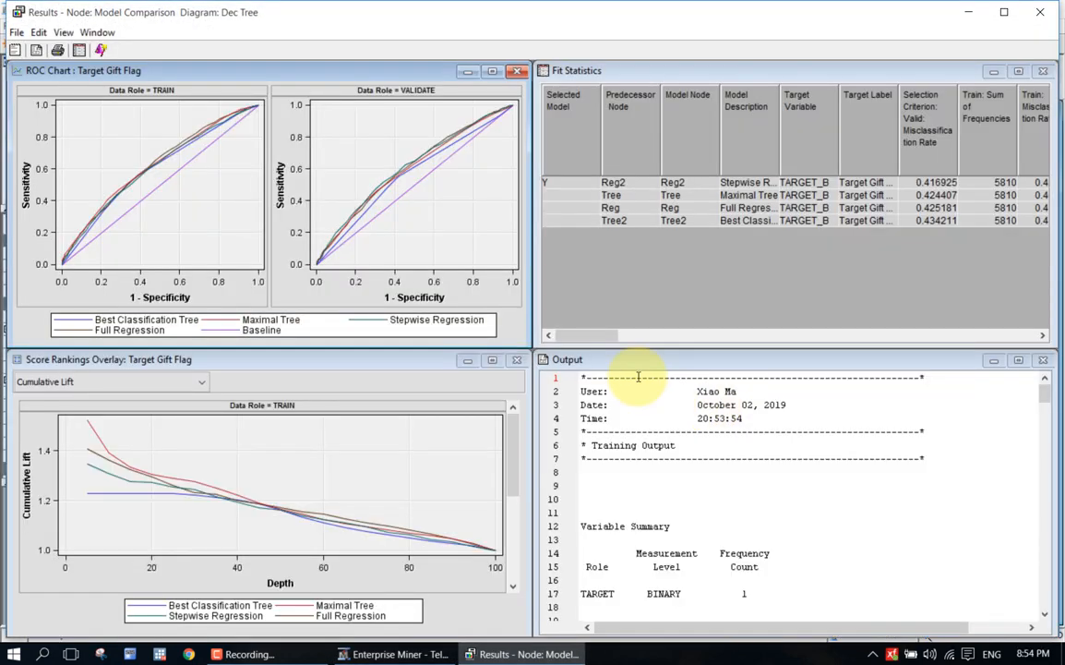
pyautogui.click(1018, 71)
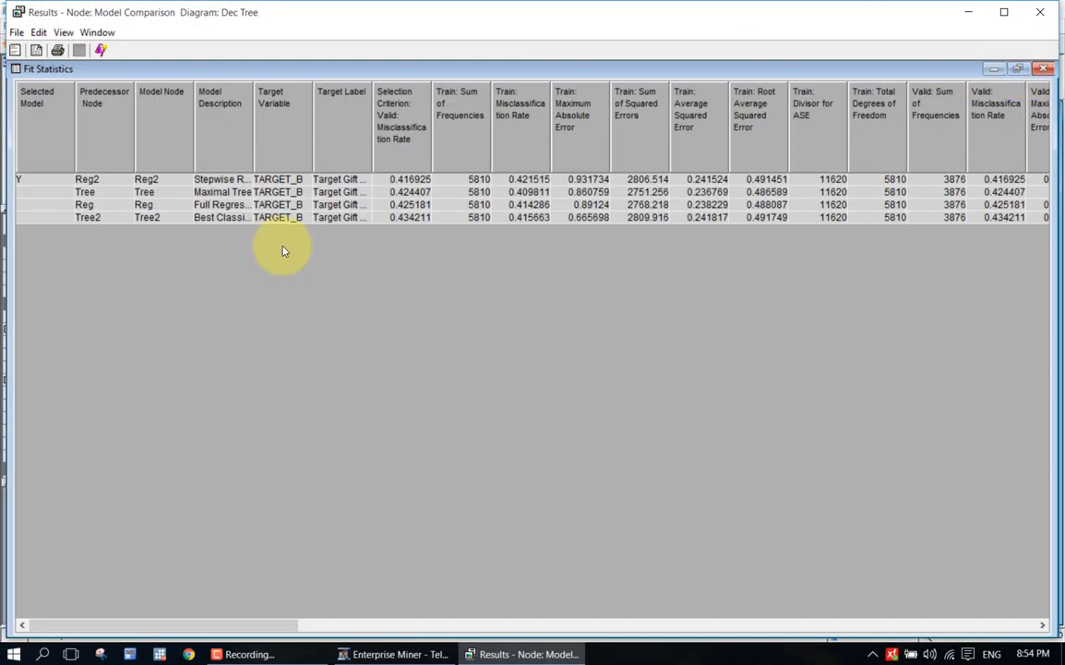
pyautogui.moveTo(431, 137)
pyautogui.mouseDown()
pyautogui.moveTo(465, 137)
pyautogui.moveTo(437, 142)
pyautogui.mouseUp()
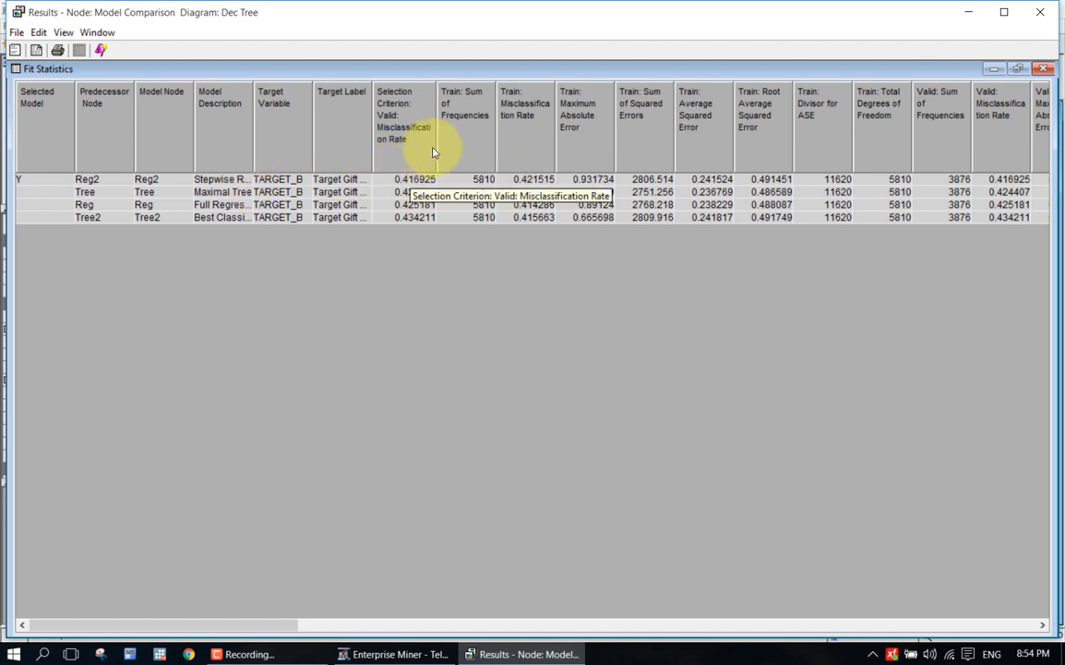
pyautogui.moveTo(436, 155); pyautogui.dragTo(432, 161)
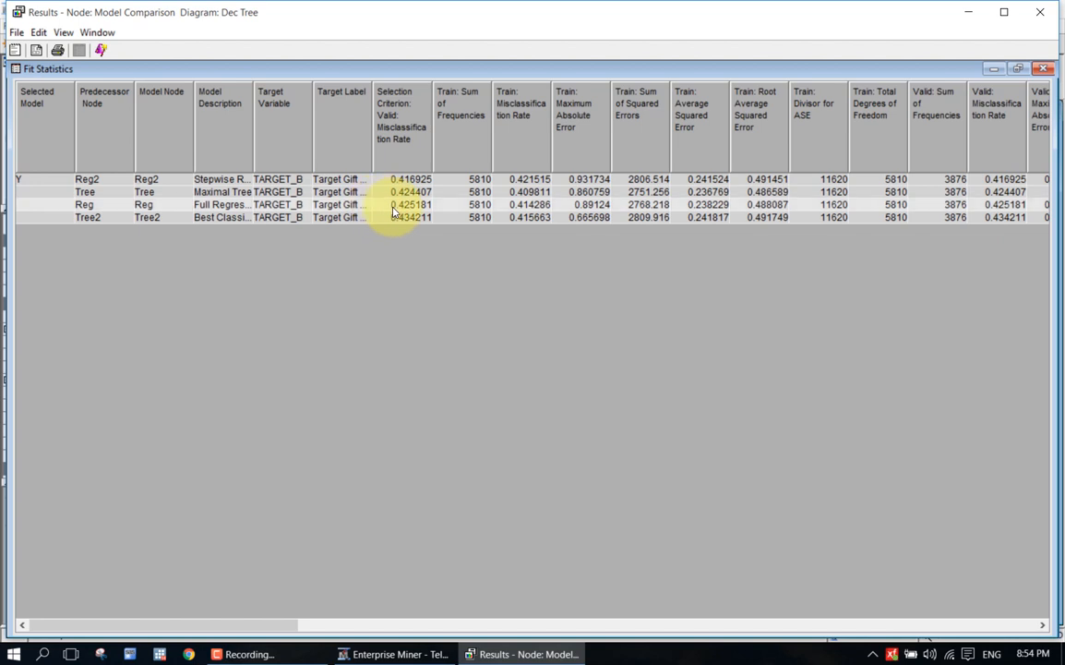
pyautogui.moveTo(444, 168); pyautogui.dragTo(460, 169)
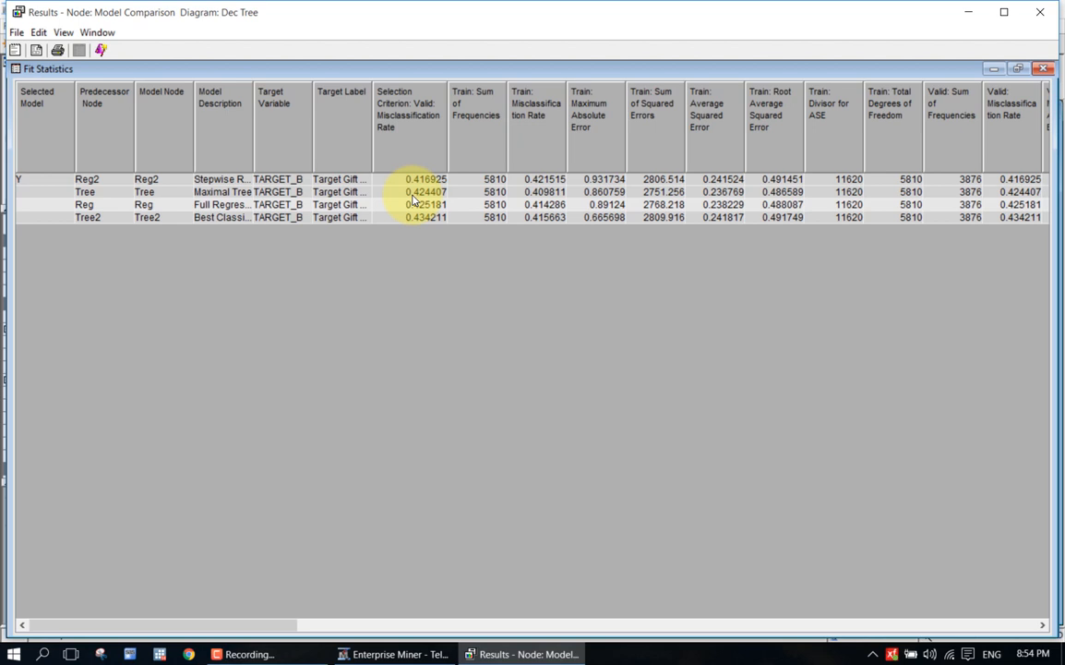
pyautogui.click(413, 219)
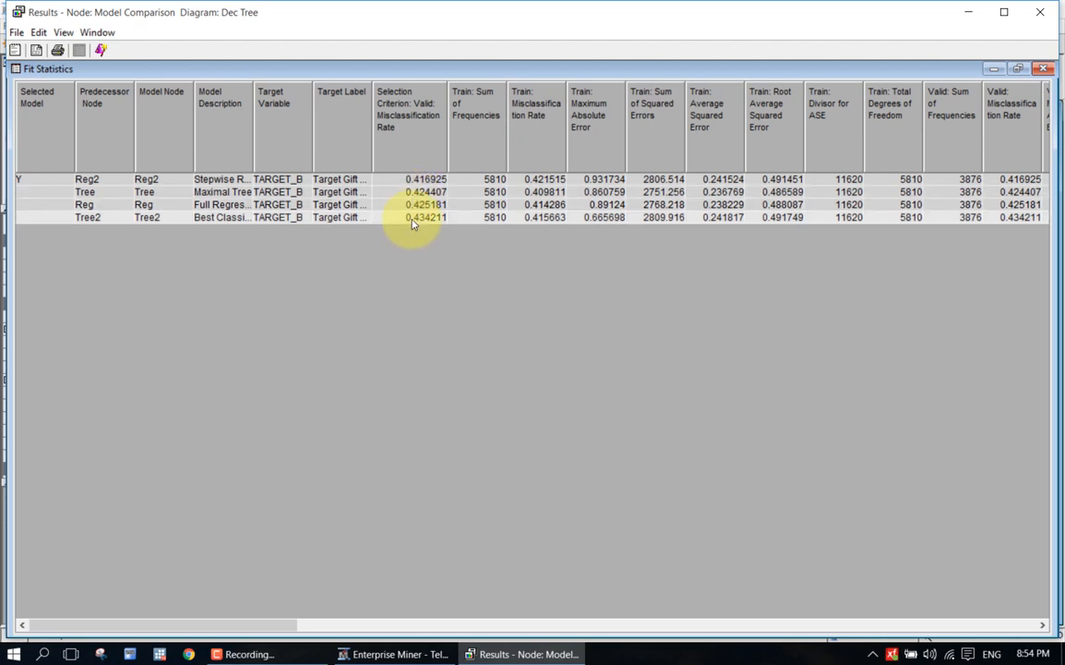